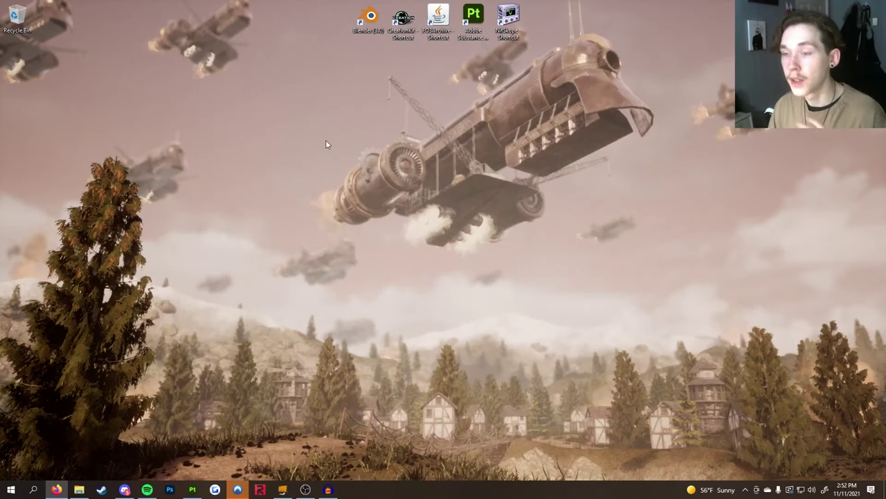
# - Launch the Fallout 3 Archive Utility and open the archive Skyrim - Meshes.bsa from the Skyrim Data folder
pyautogui.doubleClick(438, 32)
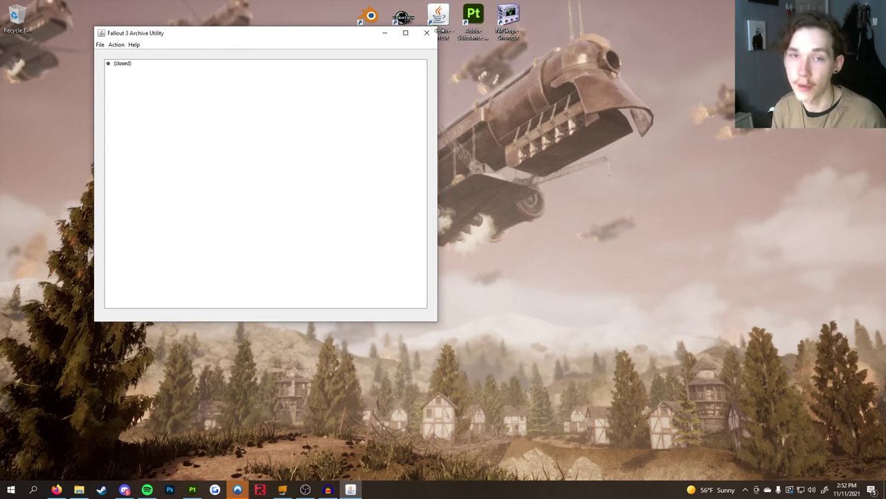
pyautogui.moveTo(305, 33); pyautogui.dragTo(464, 77)
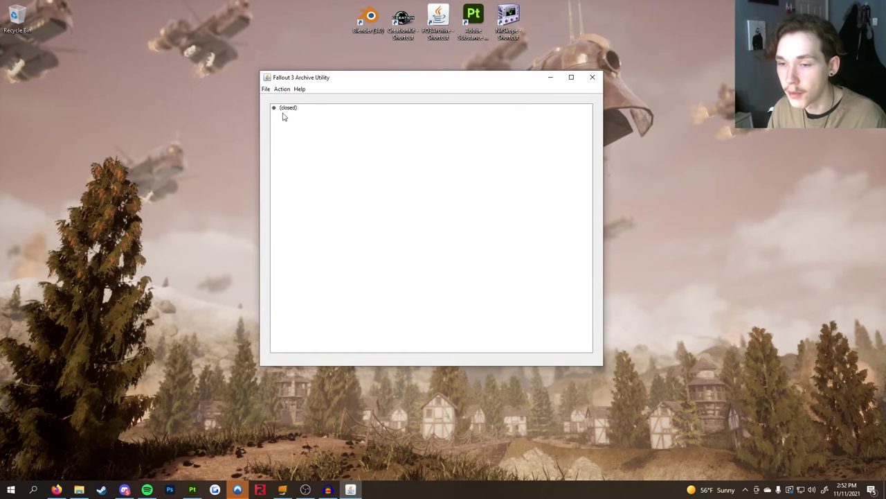
pyautogui.click(265, 90)
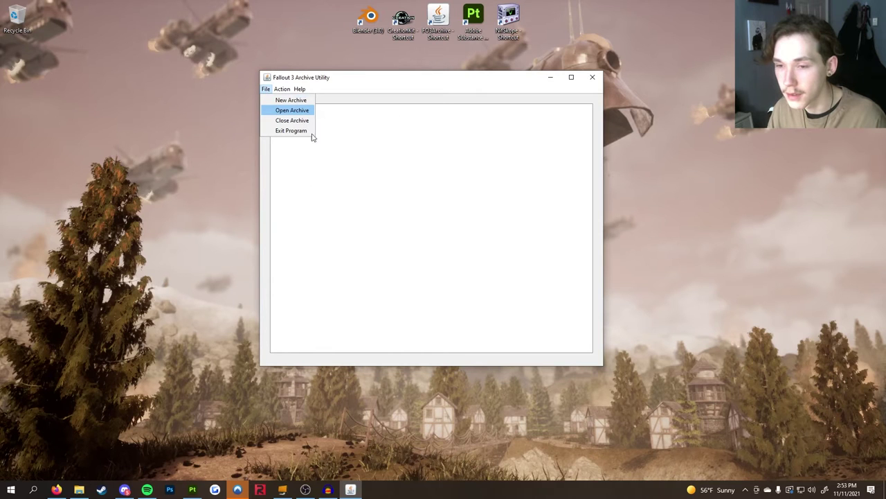
pyautogui.click(286, 112)
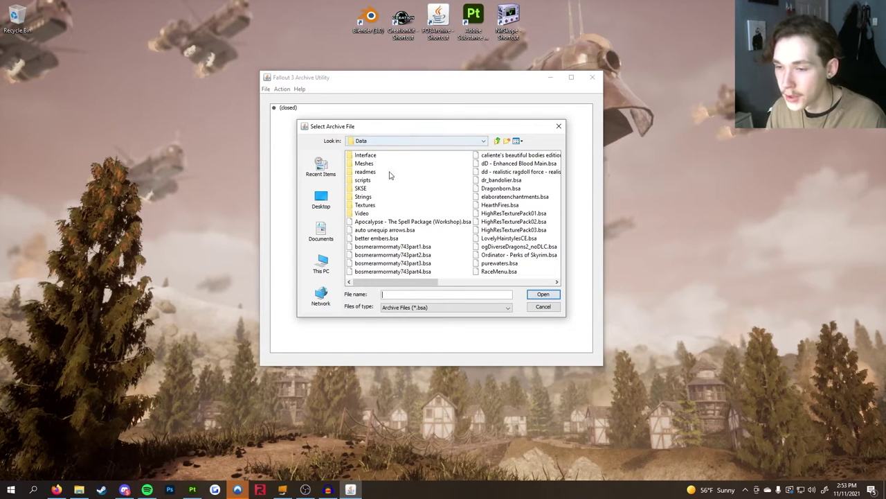
pyautogui.scroll(-2, 391, 173)
pyautogui.scroll(2, 391, 186)
pyautogui.scroll(-1, 396, 223)
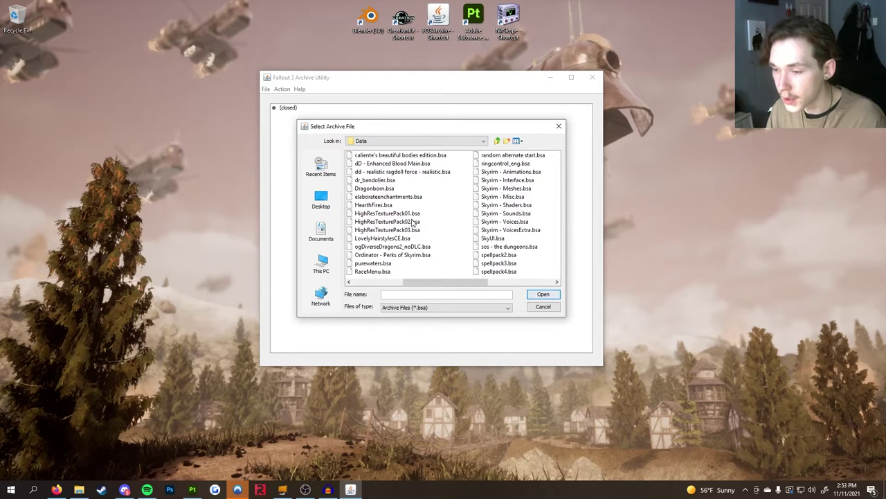
pyautogui.click(502, 189)
pyautogui.click(536, 297)
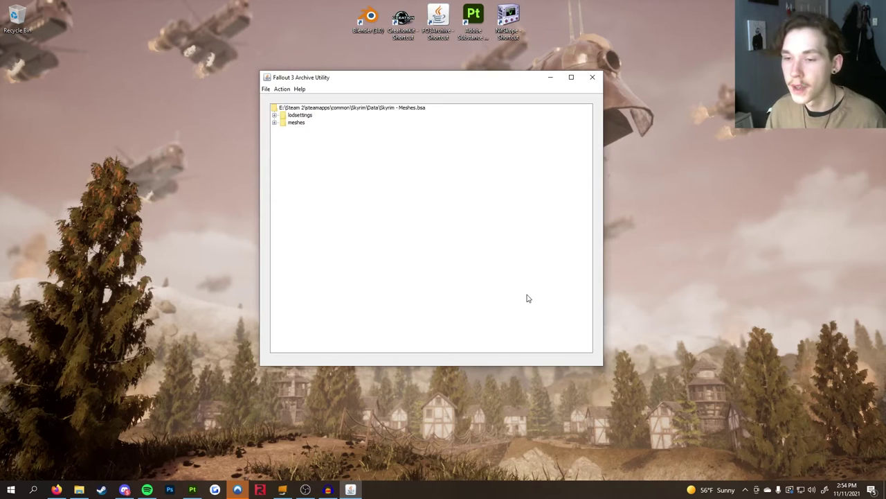
# - Expand the archive's folder tree through meshes and weapons to the daedric folder
pyautogui.click(274, 122)
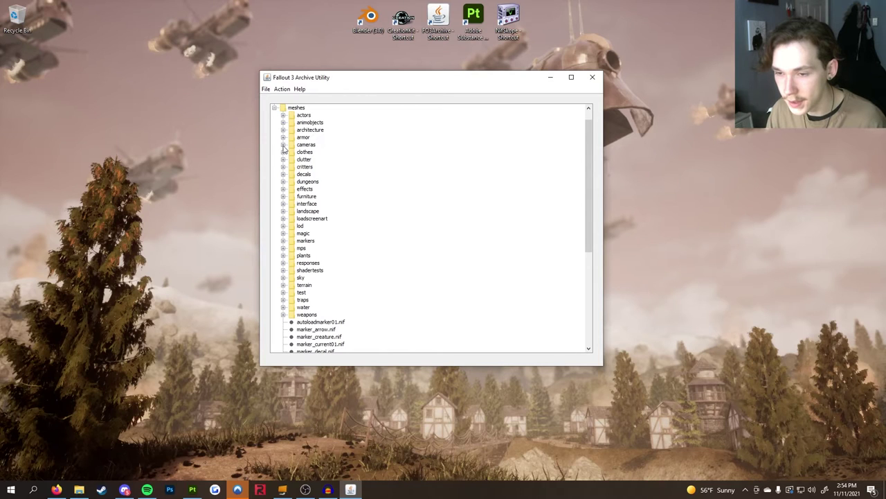
pyautogui.scroll(-2, 282, 155)
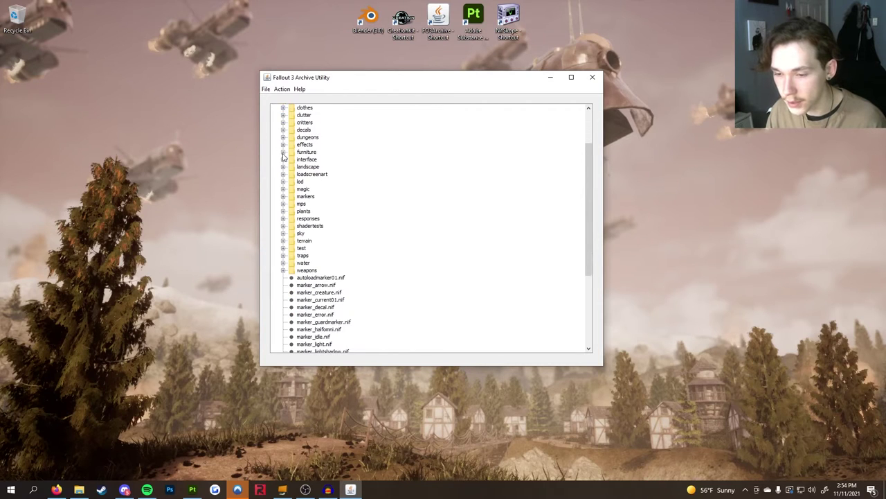
pyautogui.click(284, 271)
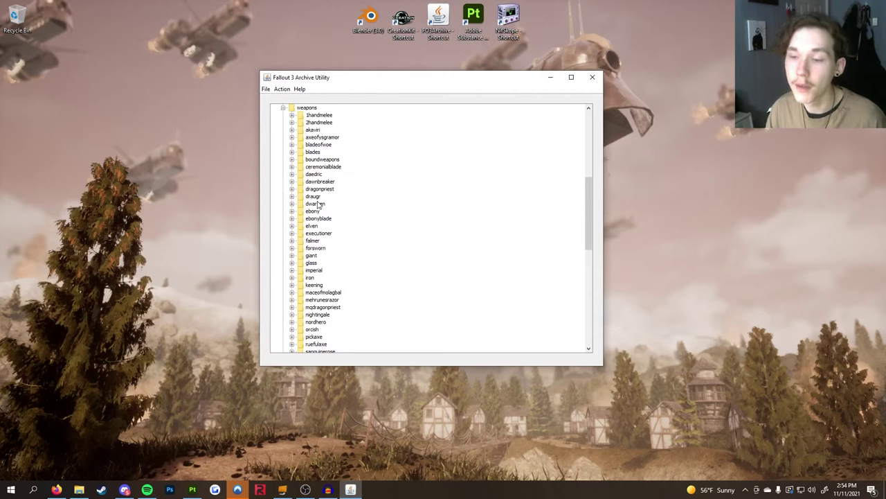
pyautogui.click(291, 175)
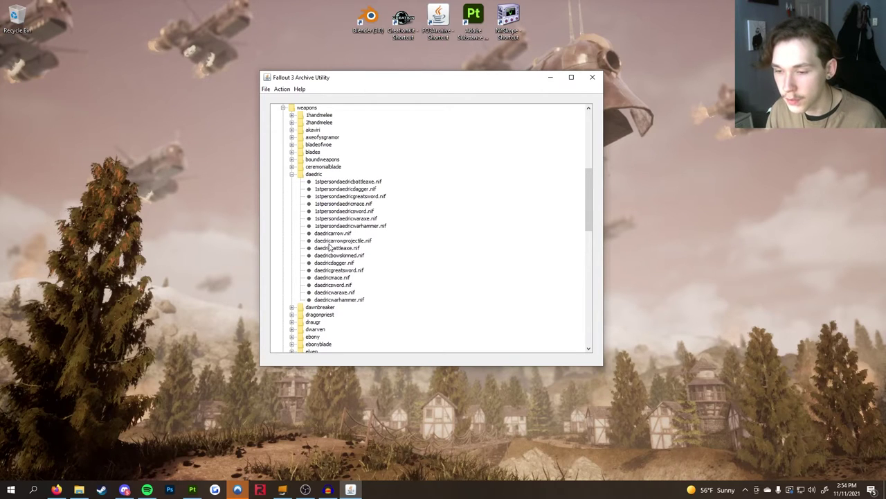
# - Extract only daedricwaraxe.nif from the daedric folder to the Desktop
pyautogui.click(334, 292)
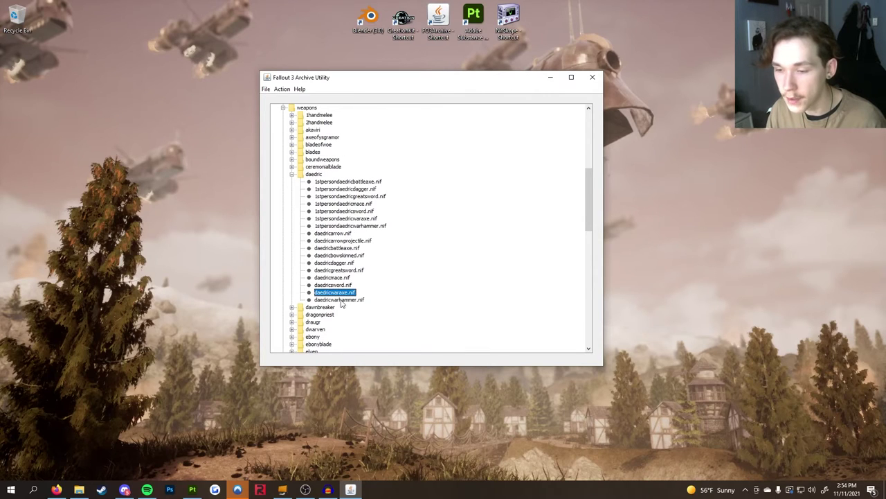
pyautogui.click(282, 90)
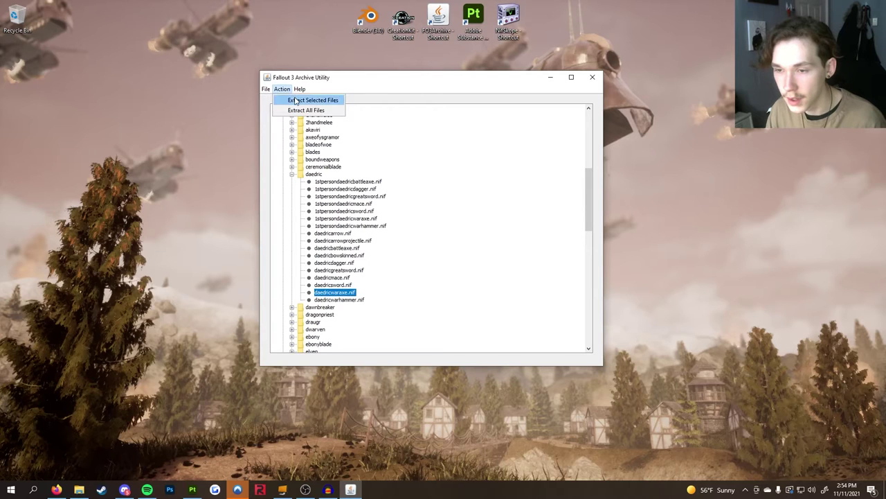
pyautogui.click(296, 101)
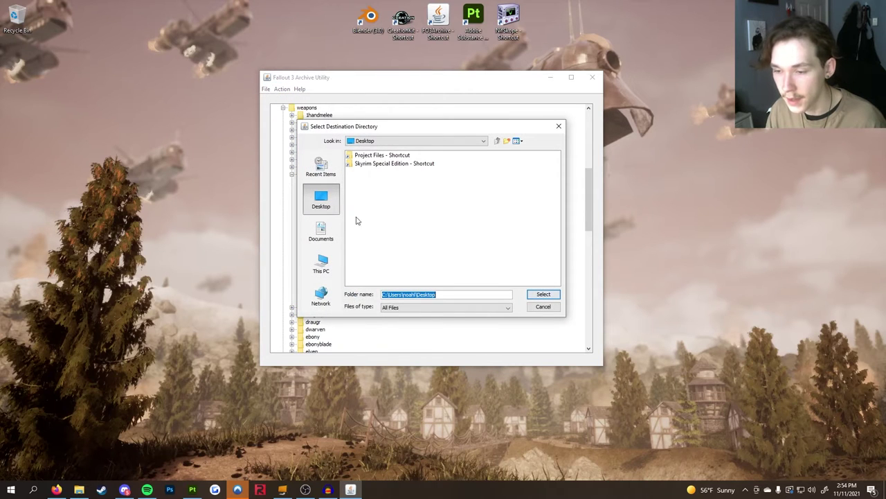
pyautogui.click(540, 294)
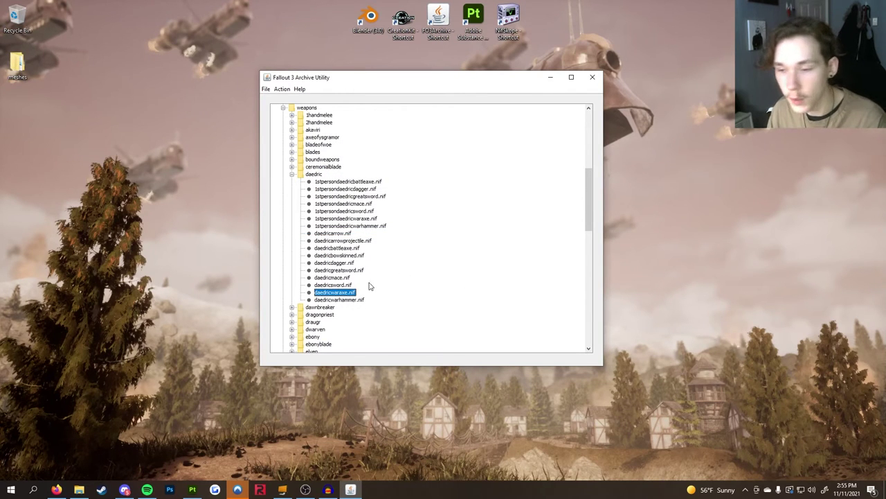
# - Try selecting several daedric weapon meshes at once, both as a range and individually, and return to daedricwaraxe.nif alone
pyautogui.keyDown('shift'); pyautogui.click(339, 285); pyautogui.keyUp('shift')
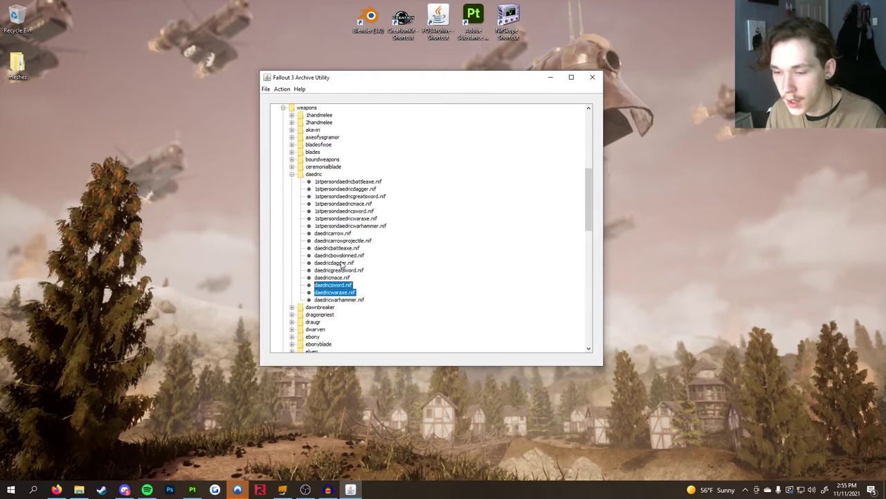
pyautogui.keyDown('shift'); pyautogui.click(342, 263); pyautogui.keyUp('shift')
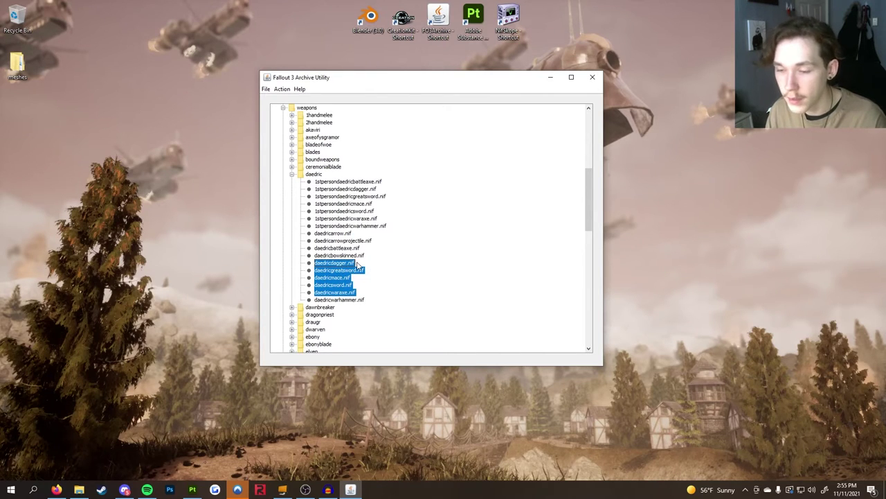
pyautogui.click(345, 248)
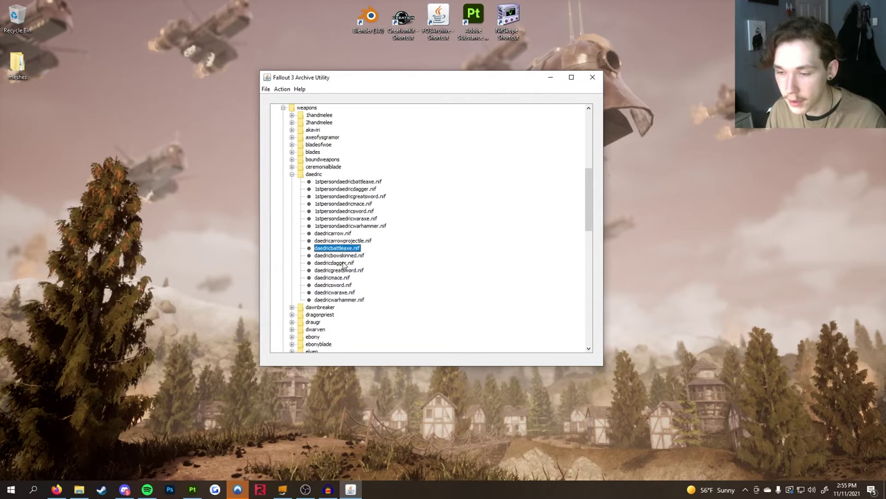
pyautogui.keyDown('ctrl'); pyautogui.click(344, 263); pyautogui.keyUp('ctrl')
pyautogui.keyDown('ctrl'); pyautogui.click(344, 277); pyautogui.keyUp('ctrl')
pyautogui.keyDown('ctrl'); pyautogui.click(344, 285); pyautogui.keyUp('ctrl')
pyautogui.keyDown('ctrl'); pyautogui.click(344, 293); pyautogui.keyUp('ctrl')
pyautogui.keyDown('ctrl'); pyautogui.click(345, 299); pyautogui.keyUp('ctrl')
pyautogui.keyDown('ctrl'); pyautogui.click(348, 226); pyautogui.keyUp('ctrl')
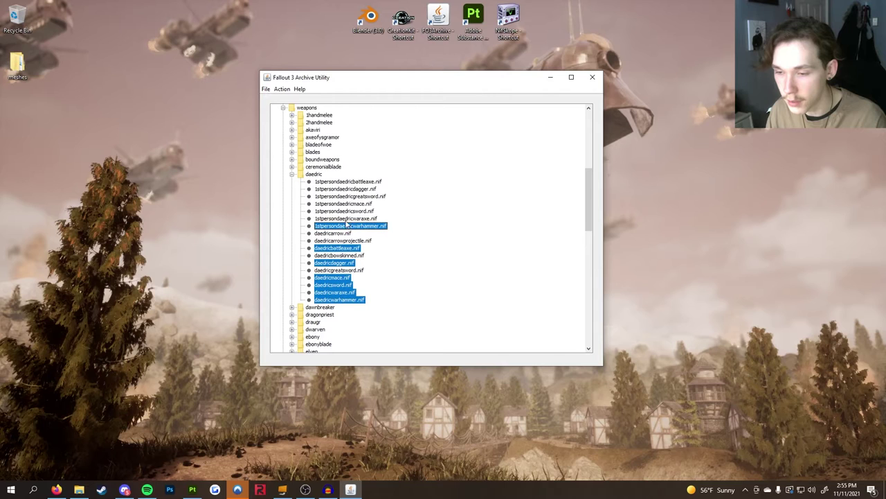
pyautogui.keyDown('ctrl'); pyautogui.click(352, 210); pyautogui.keyUp('ctrl')
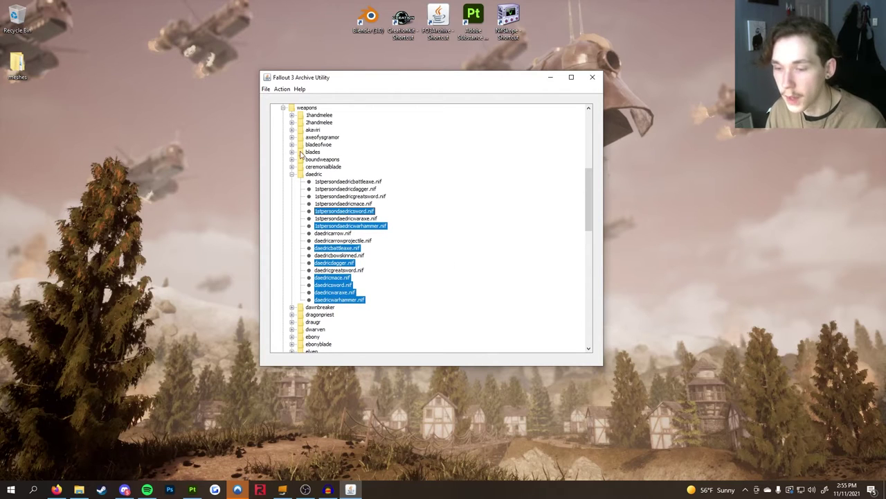
pyautogui.click(334, 292)
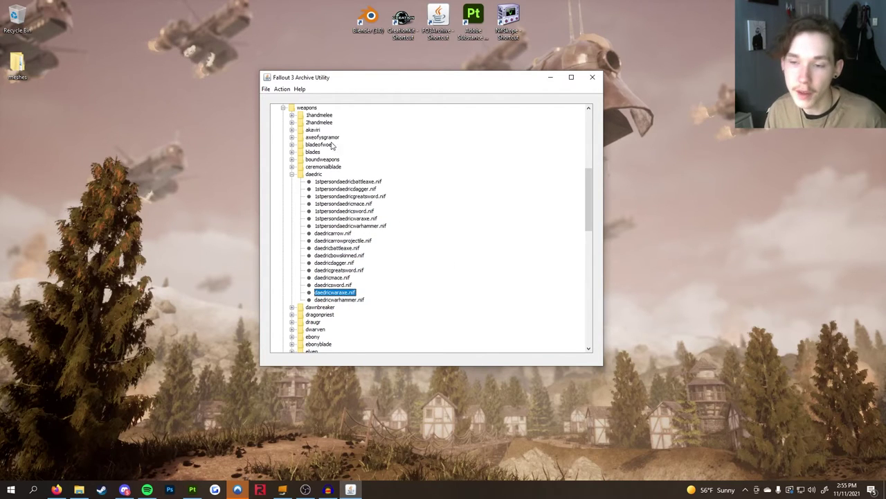
# - Close the archive utility and check the extracted war axe file in the desktop folder meshes\weapons\daedric
pyautogui.click(594, 77)
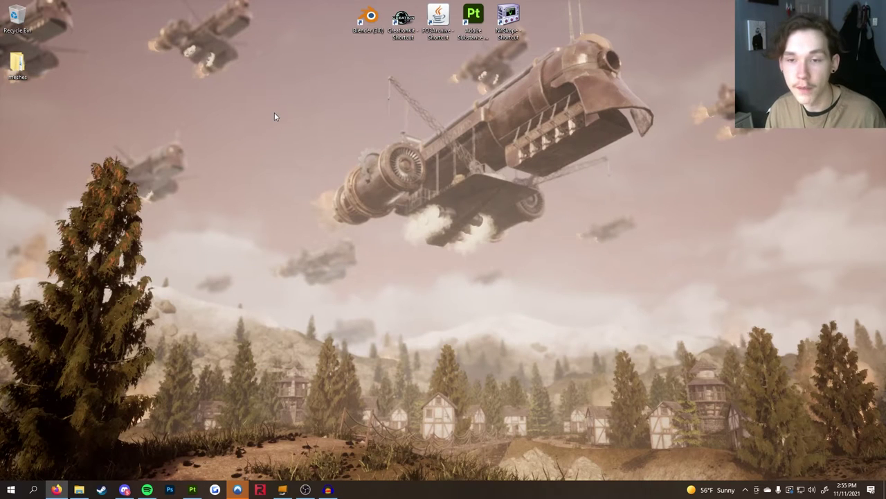
pyautogui.doubleClick(16, 63)
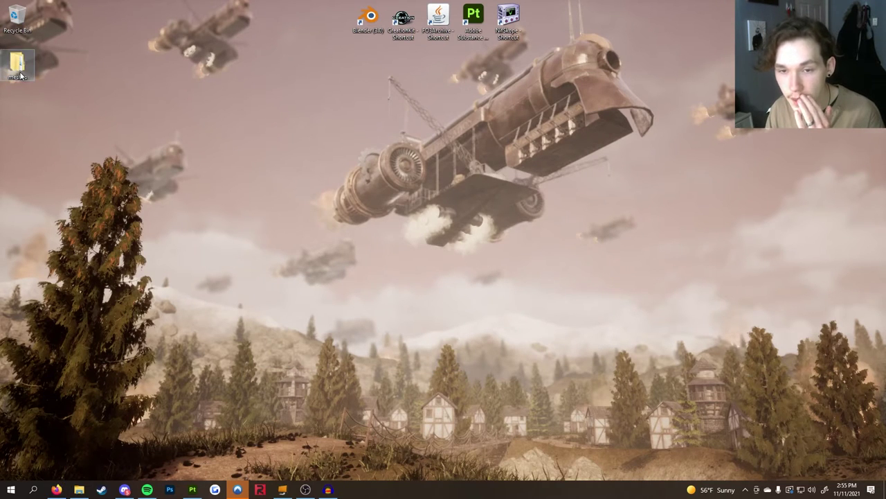
pyautogui.doubleClick(279, 166)
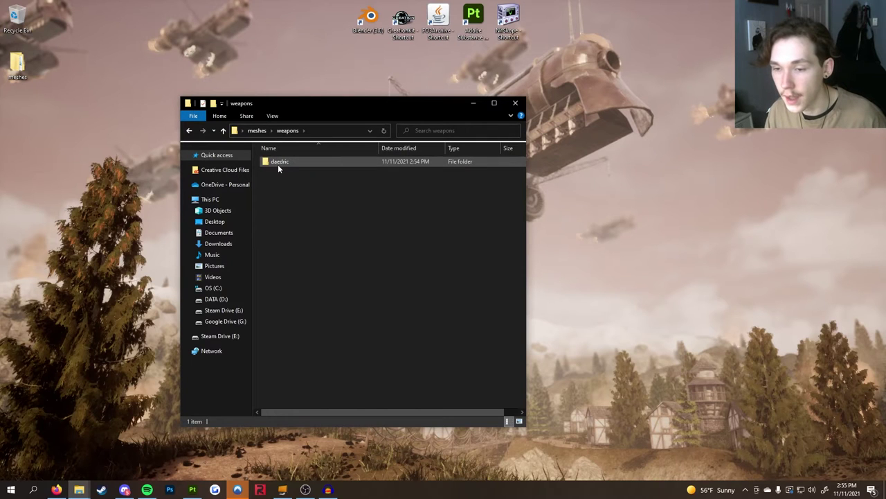
pyautogui.hotkey('ctrl', 'w')
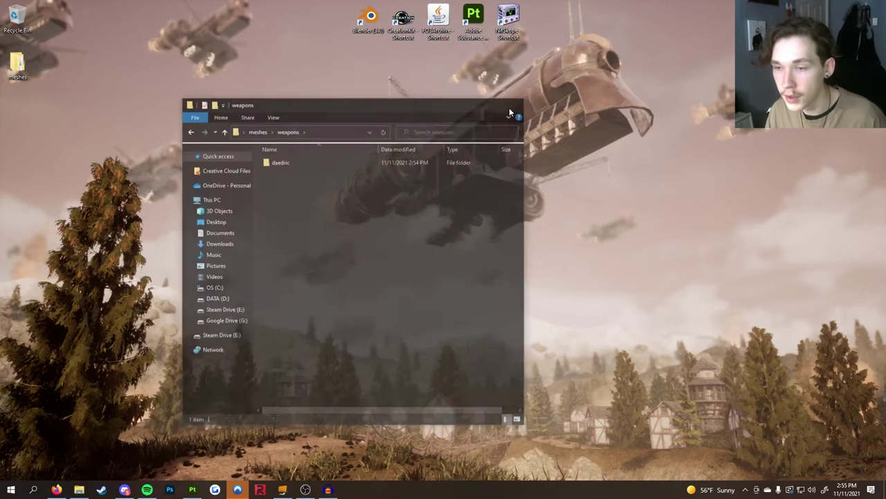
pyautogui.doubleClick(19, 66)
pyautogui.doubleClick(282, 173)
pyautogui.click(282, 173)
pyautogui.doubleClick(282, 173)
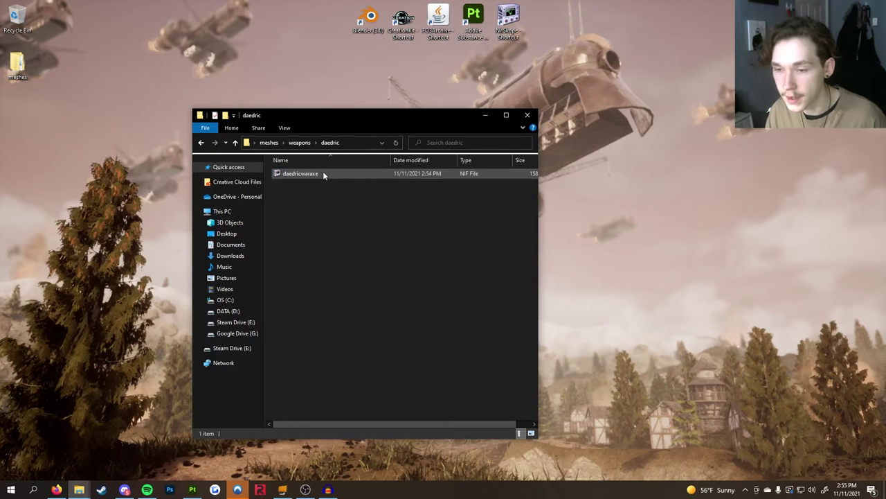
pyautogui.click(527, 115)
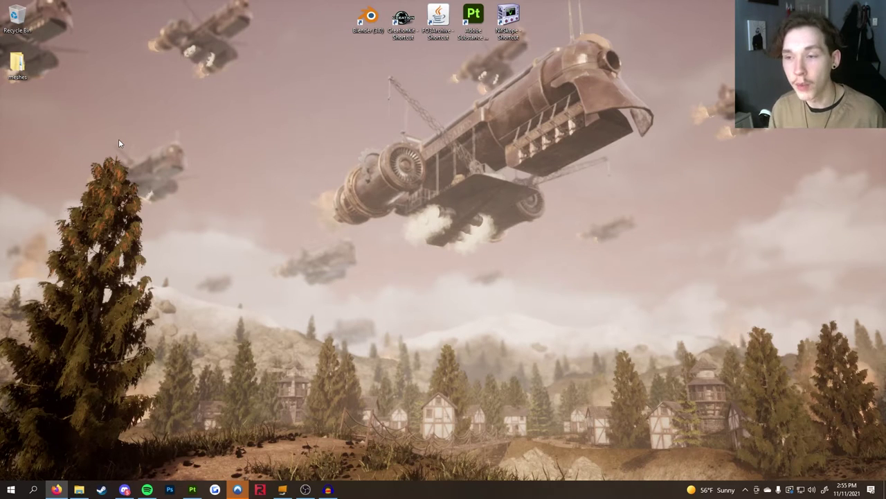
# - Launch Blender and open the recent project mdclub.blend
pyautogui.click(365, 18)
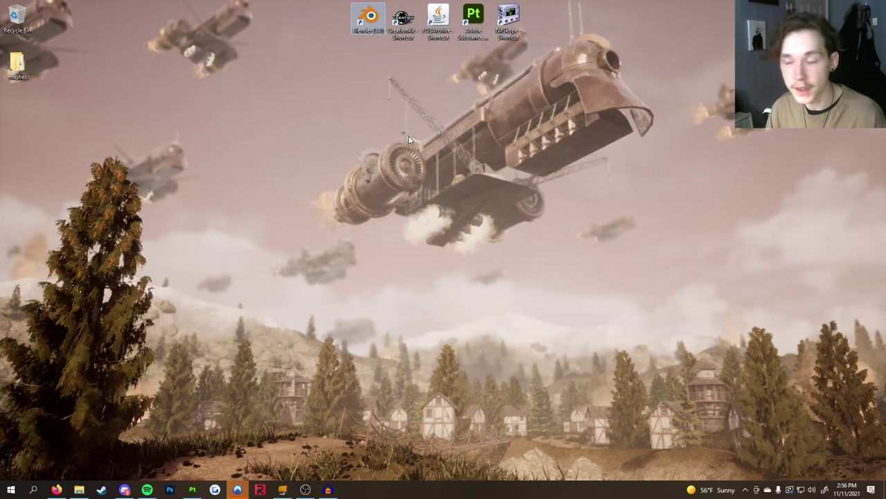
pyautogui.doubleClick(365, 18)
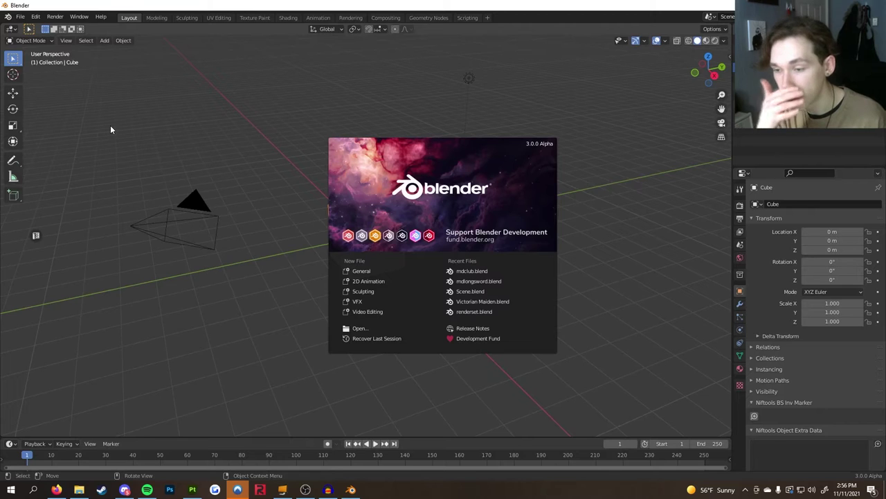
pyautogui.click(457, 271)
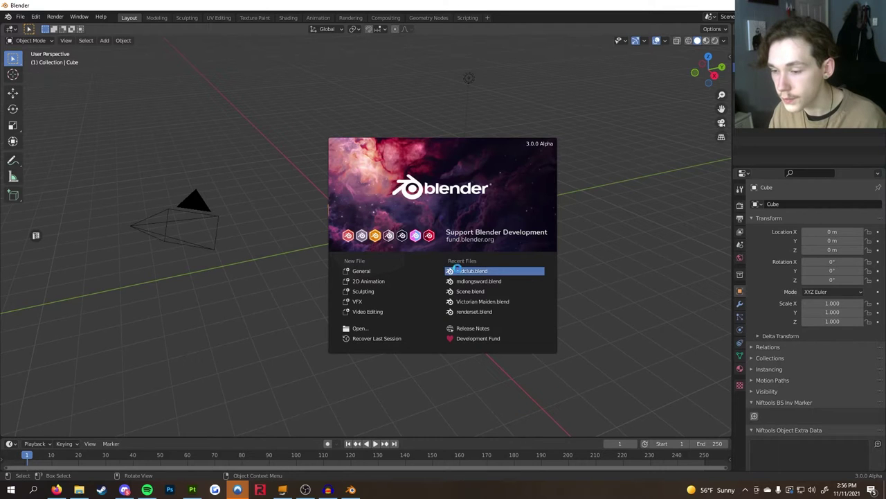
# - Select the club model in the viewport and switch it to Edit Mode for a closer look at its mesh
pyautogui.scroll(-2, 496, 270)
pyautogui.moveTo(496, 270); pyautogui.dragTo(363, 237, button='middle')
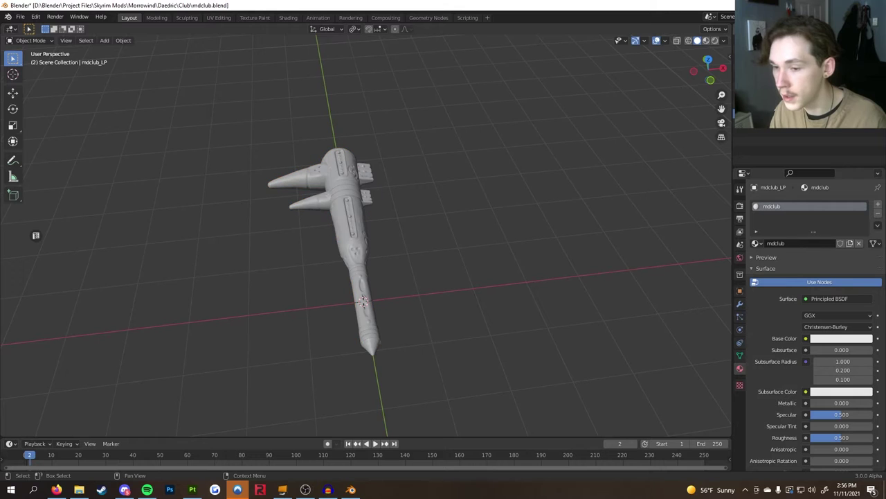
pyautogui.click(342, 237)
pyautogui.moveTo(342, 238); pyautogui.dragTo(455, 251, button='middle')
pyautogui.scroll(3, 455, 252)
pyautogui.press('Tab')
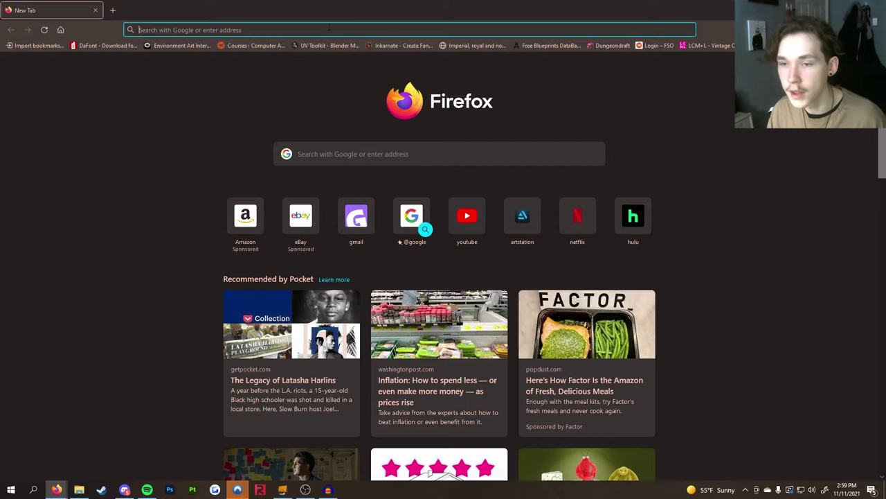
pyautogui.write('https://cdkm.com/png-to-dds')
pyautogui.press('Return')
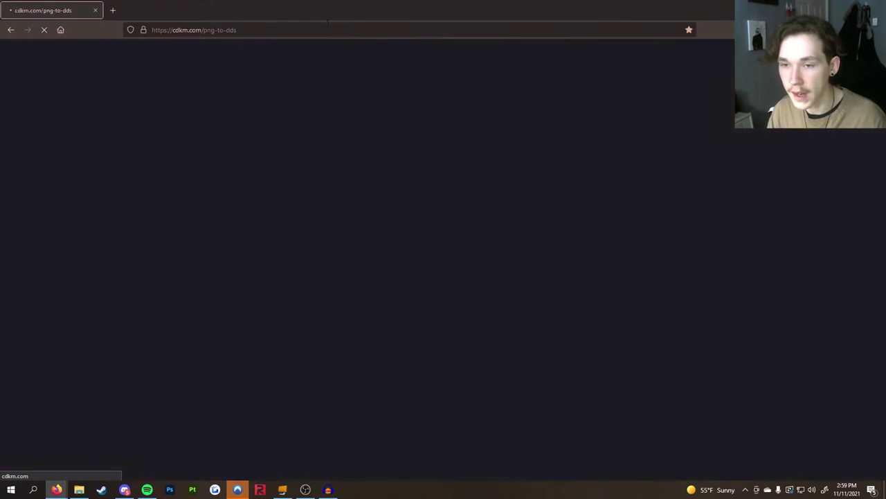
pyautogui.moveTo(623, 10); pyautogui.dragTo(441, 47)
pyautogui.moveTo(780, 23); pyautogui.dragTo(340, 52)
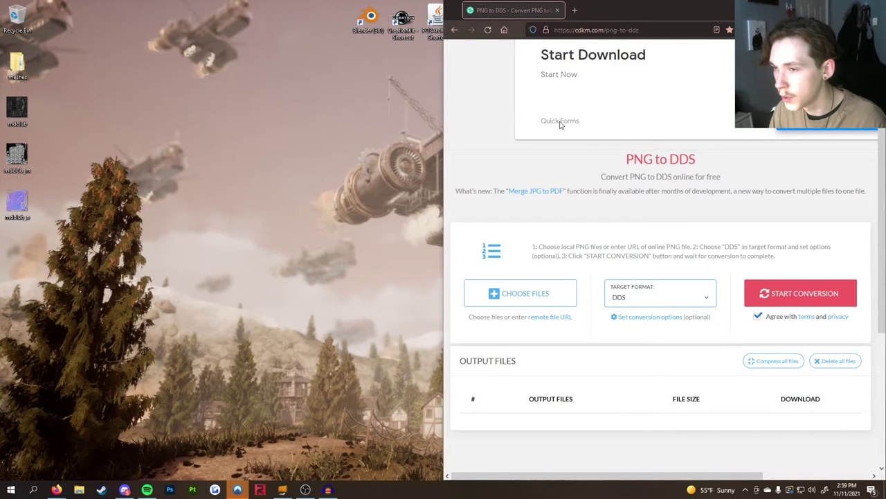
# - Choose the desktop images mdclub, mdclub_m and mdclub_n and start their online conversion to DDS
pyautogui.click(530, 294)
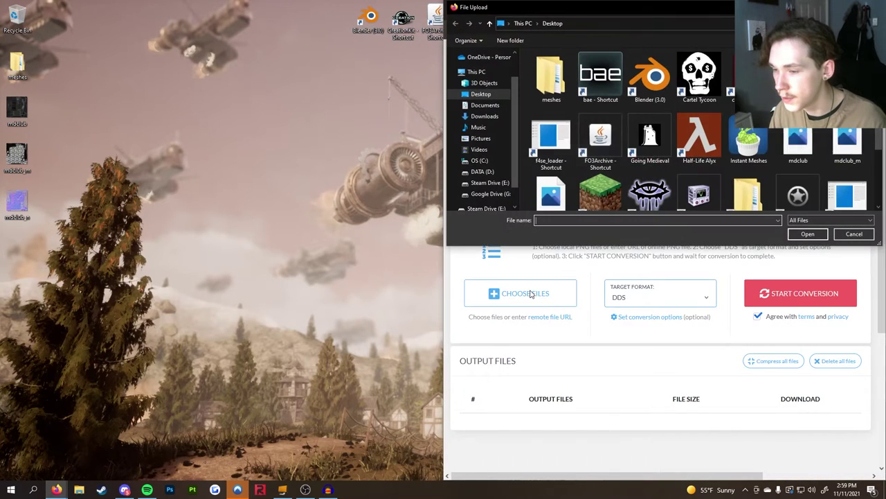
pyautogui.click(798, 142)
pyautogui.keyDown('ctrl'); pyautogui.click(847, 142); pyautogui.keyUp('ctrl')
pyautogui.scroll(-1, 762, 152)
pyautogui.keyDown('ctrl'); pyautogui.click(544, 170); pyautogui.keyUp('ctrl')
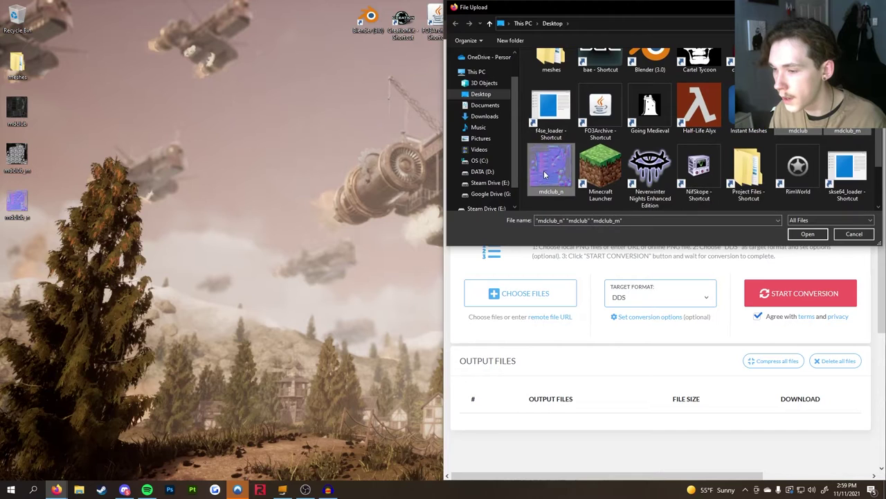
pyautogui.click(803, 234)
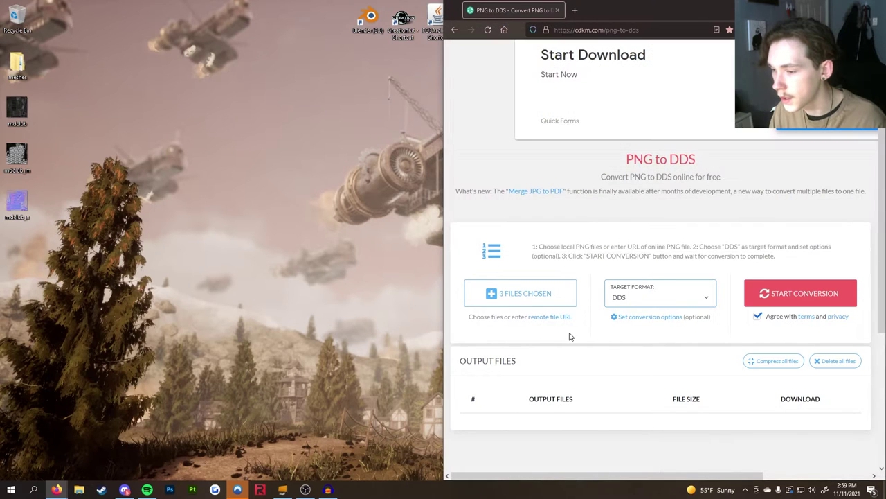
pyautogui.click(797, 305)
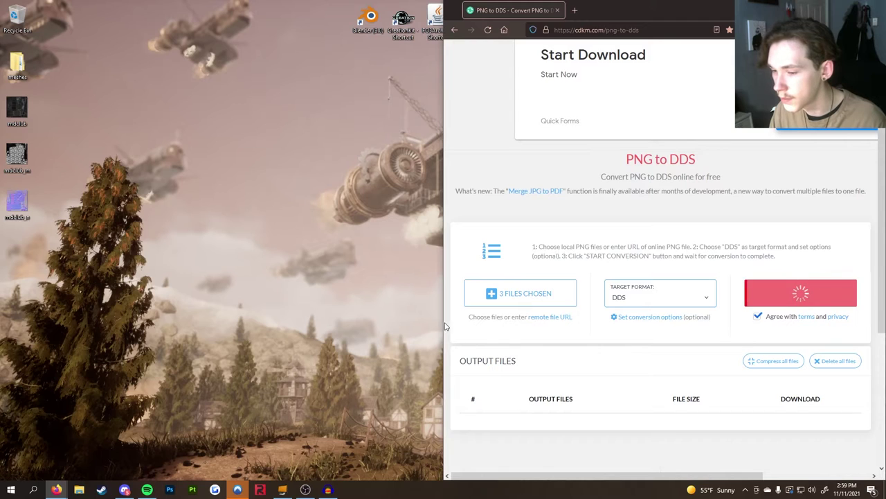
pyautogui.scroll(-1, 664, 306)
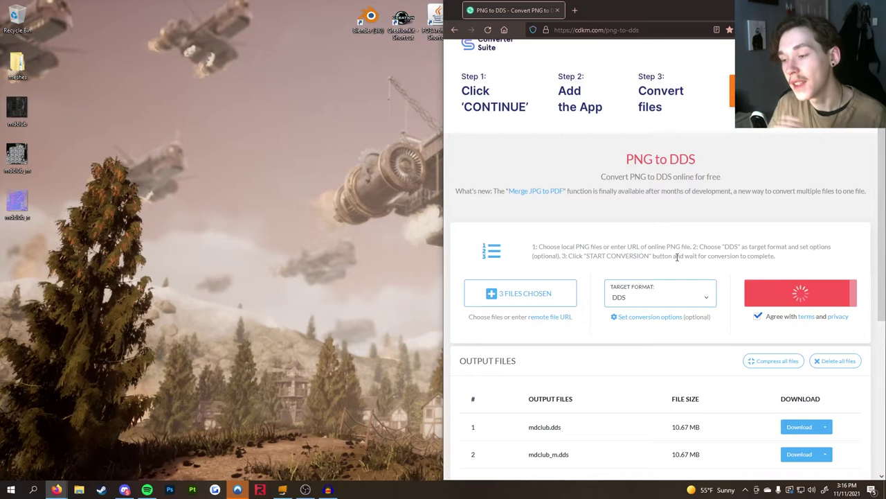
pyautogui.scroll(-2, 676, 257)
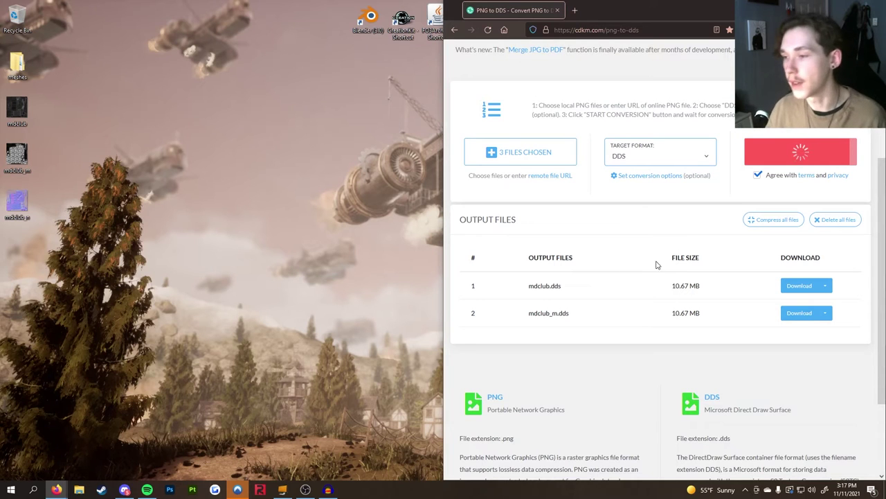
# - Return to the desktop and open the mdclub image in Adobe Photoshop 2021
pyautogui.press('super+d')
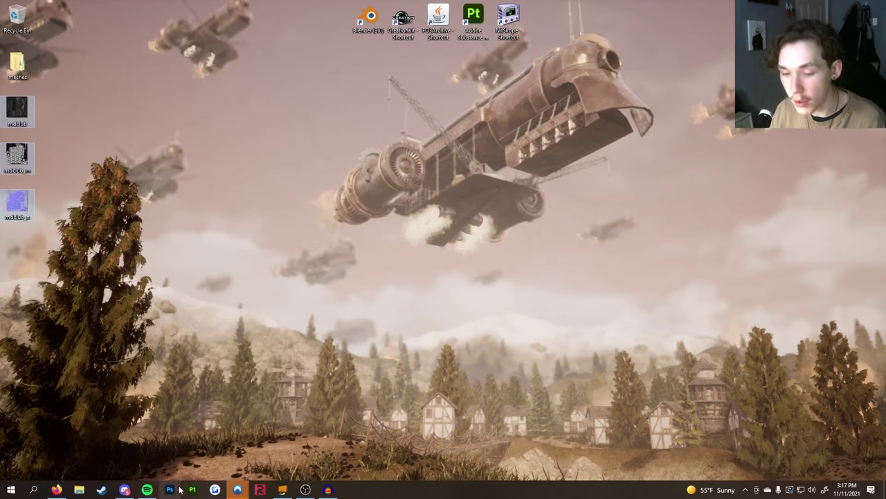
pyautogui.rightClick(22, 109)
pyautogui.click(308, 202)
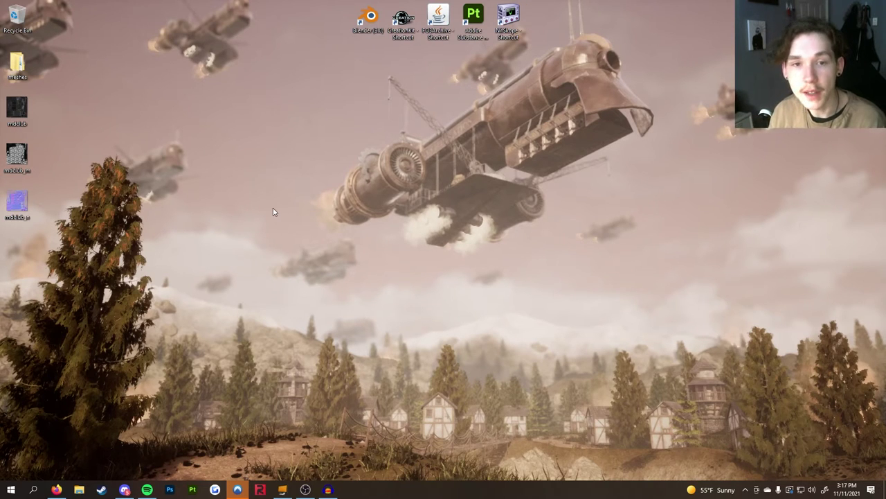
pyautogui.click(19, 117)
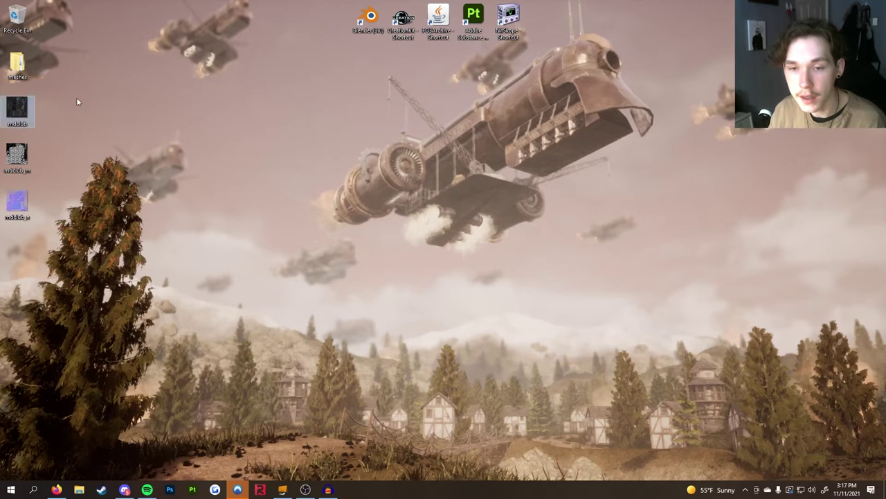
pyautogui.rightClick(29, 119)
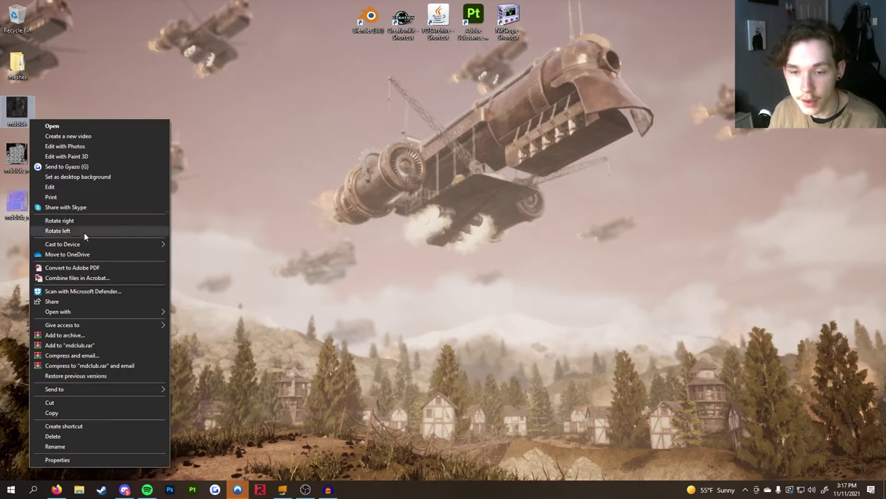
pyautogui.moveTo(100, 315)
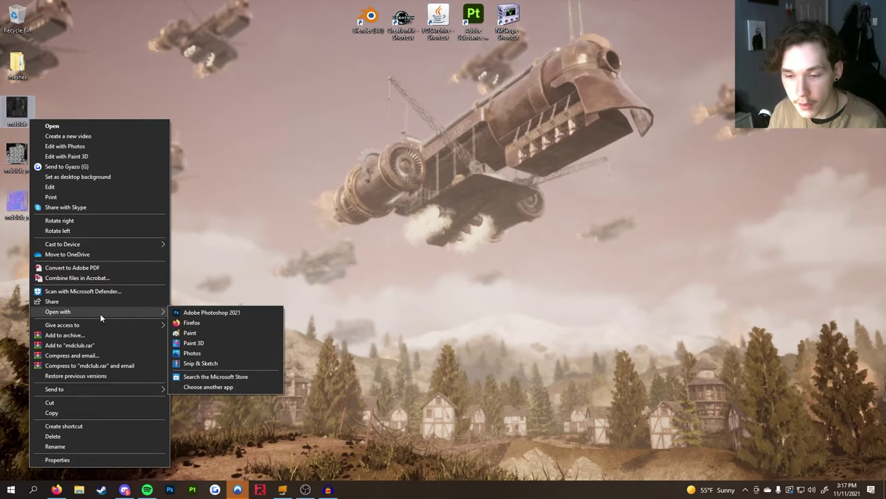
pyautogui.click(201, 313)
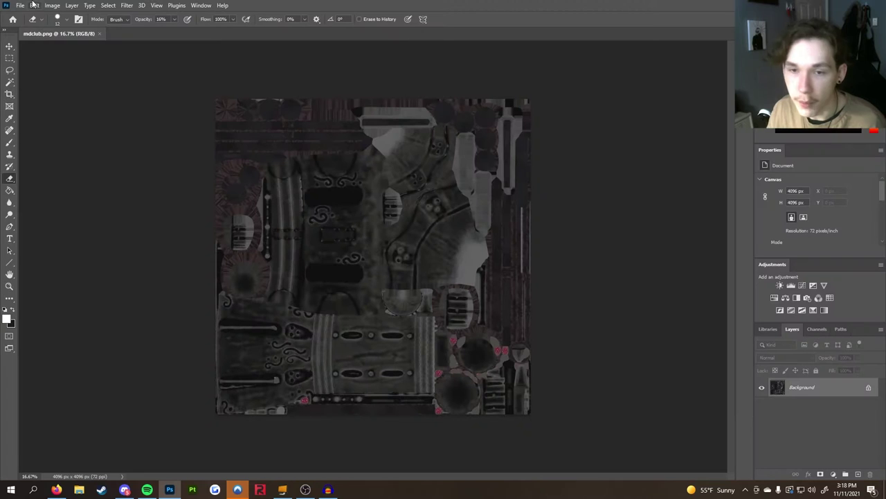
# - Save mdclub as a D3D/DDS file on the desktop, continuing to the NVIDIA DDS export settings
pyautogui.click(21, 5)
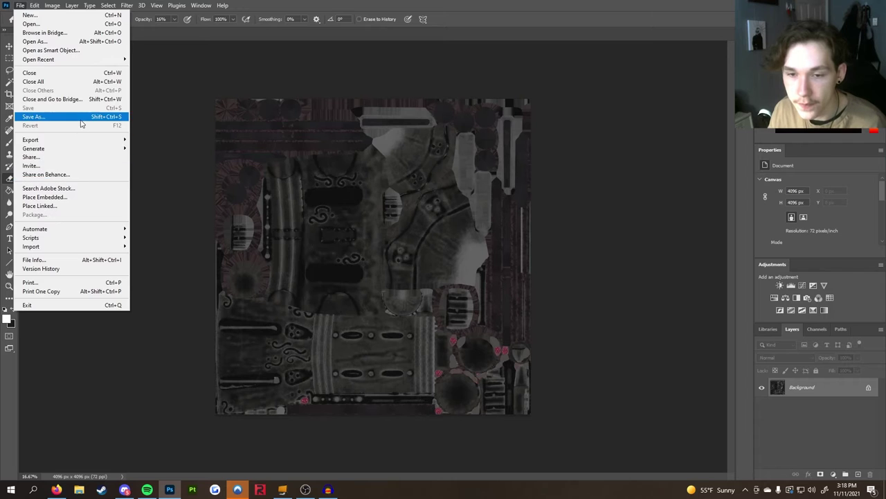
pyautogui.click(81, 121)
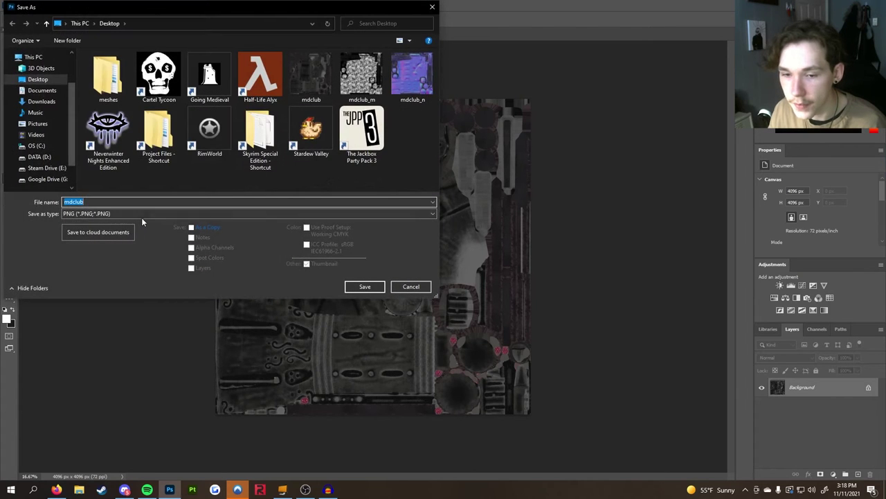
pyautogui.click(141, 215)
pyautogui.click(135, 245)
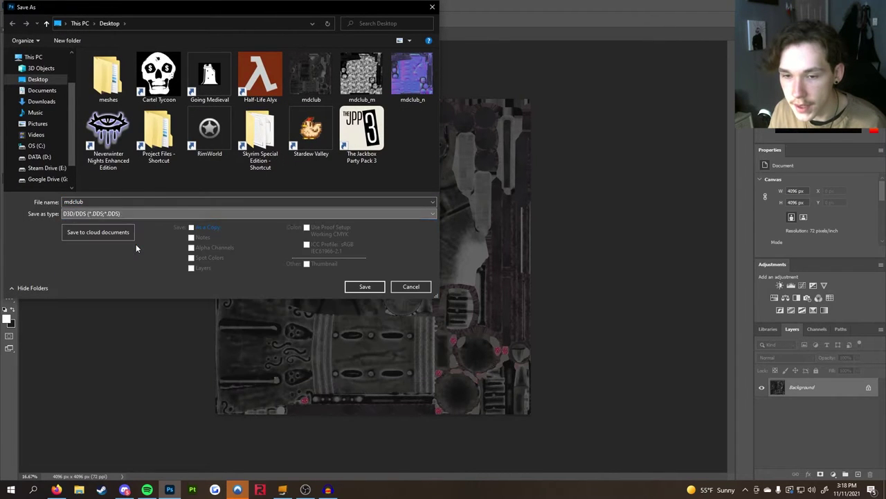
pyautogui.click(350, 288)
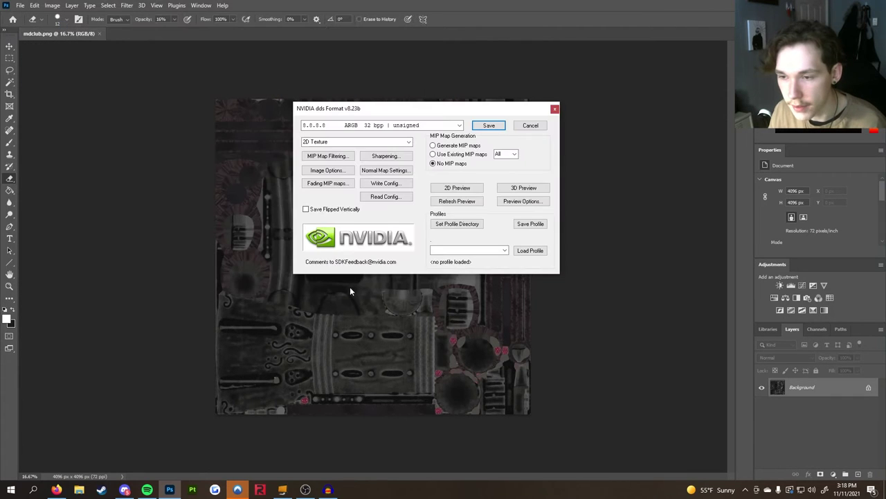
# - Choose the 8.8.8.8 ARGB 32 bpp | unsigned format and finish the DDS export
pyautogui.click(459, 125)
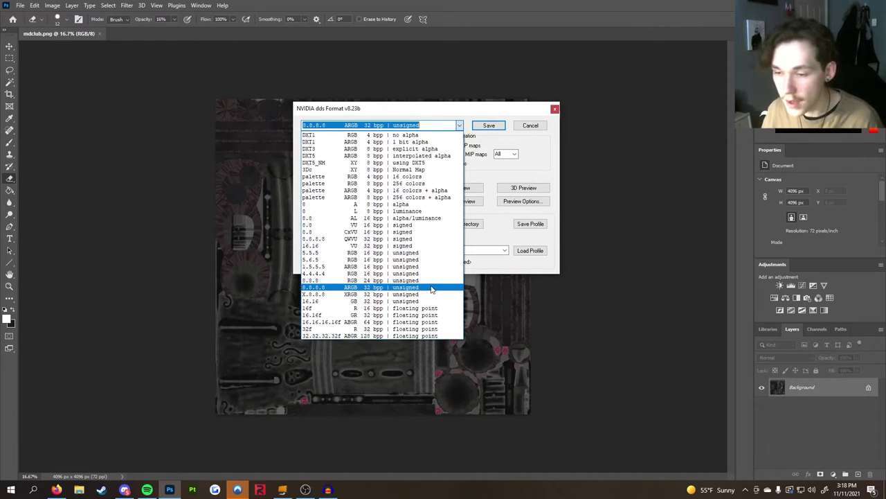
pyautogui.click(431, 287)
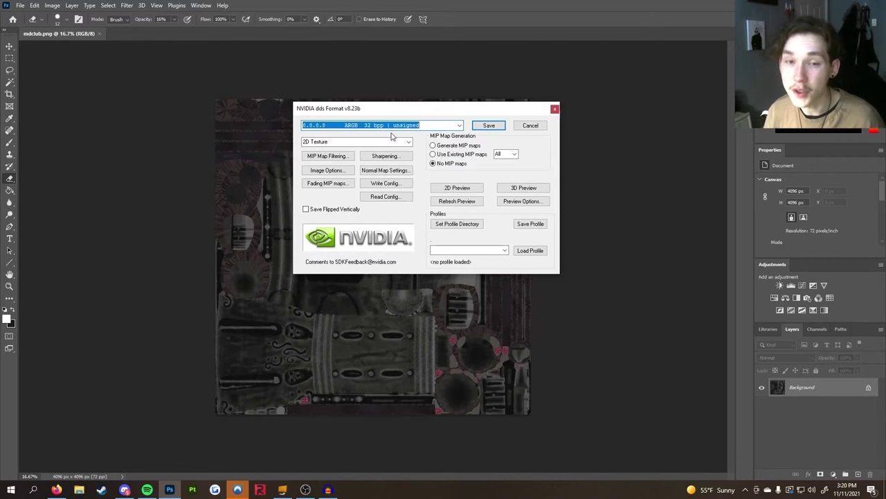
pyautogui.click(392, 125)
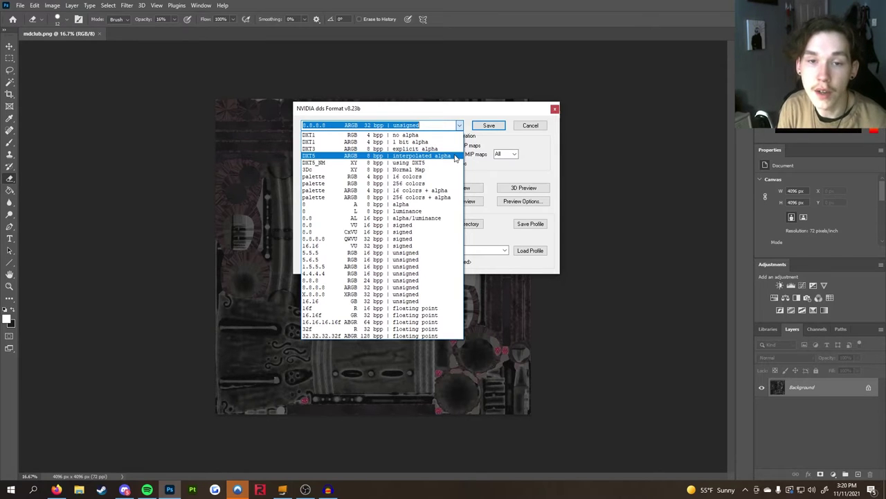
pyautogui.click(489, 129)
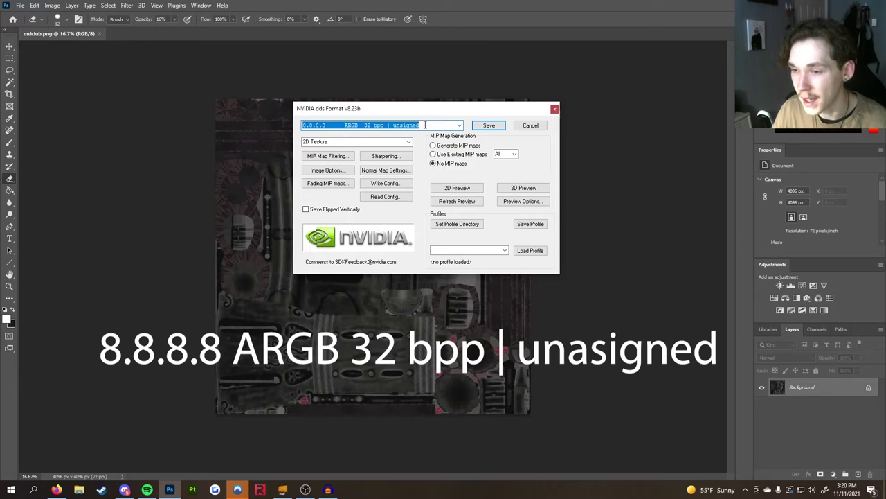
pyautogui.click(494, 125)
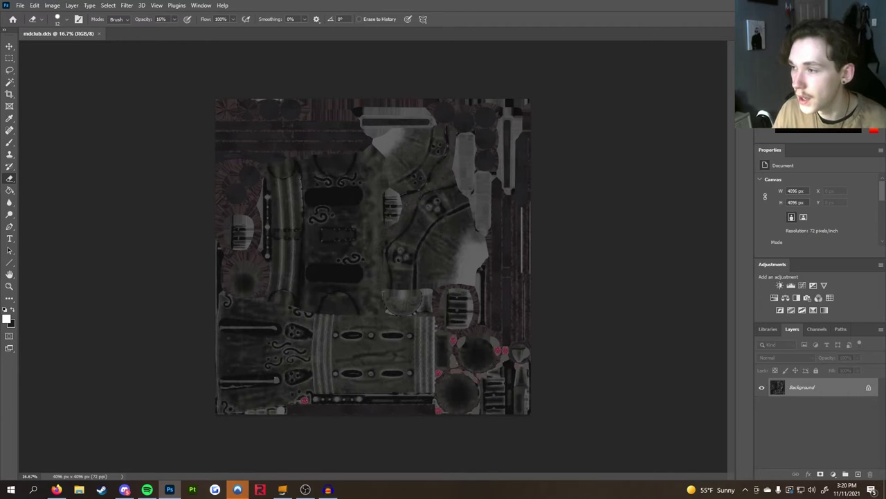
# - Open mdclub_m and mdclub_n from the desktop in Photoshop and save both as DDS files
pyautogui.press('super+d')
pyautogui.rightClick(18, 155)
pyautogui.moveTo(46, 325)
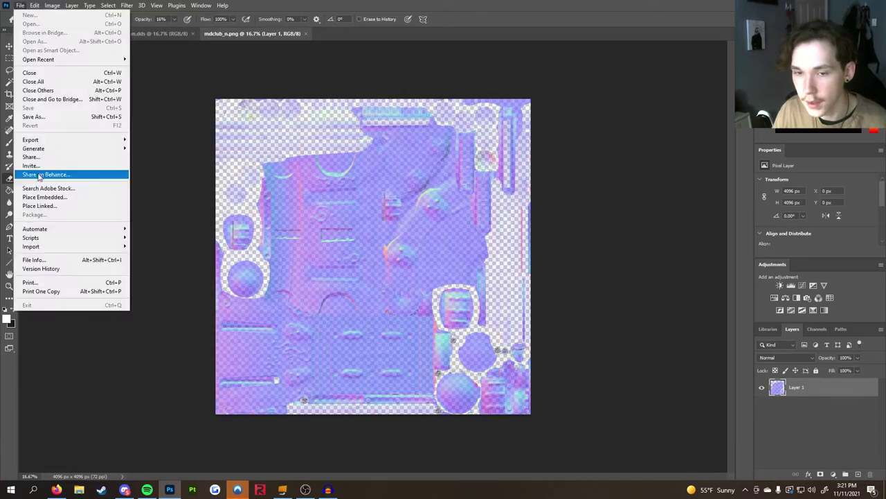
pyautogui.click(44, 172)
pyautogui.click(367, 292)
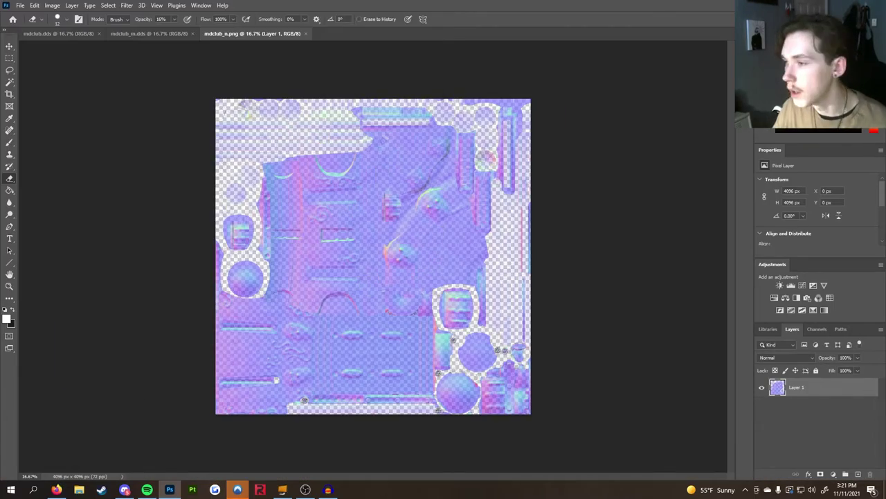
# - Create a desktop folder named 4K, place it beside the textures and move the three DDS files into it
pyautogui.press('super+d')
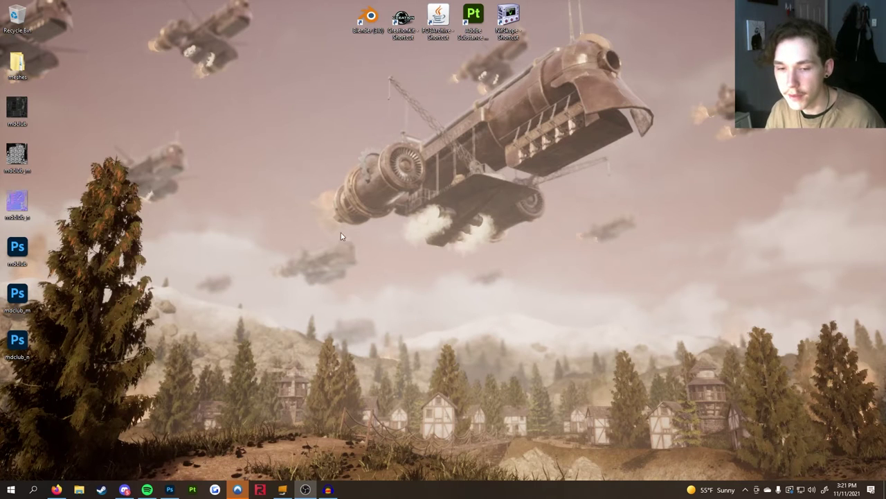
pyautogui.rightClick(202, 252)
pyautogui.moveTo(269, 338)
pyautogui.click(320, 336)
pyautogui.write('4K')
pyautogui.press('Return')
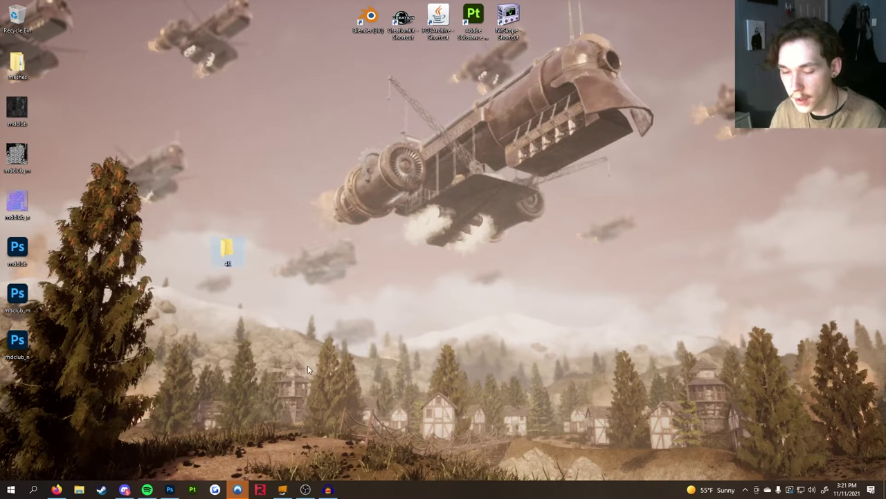
pyautogui.moveTo(61, 368); pyautogui.dragTo(85, 128)
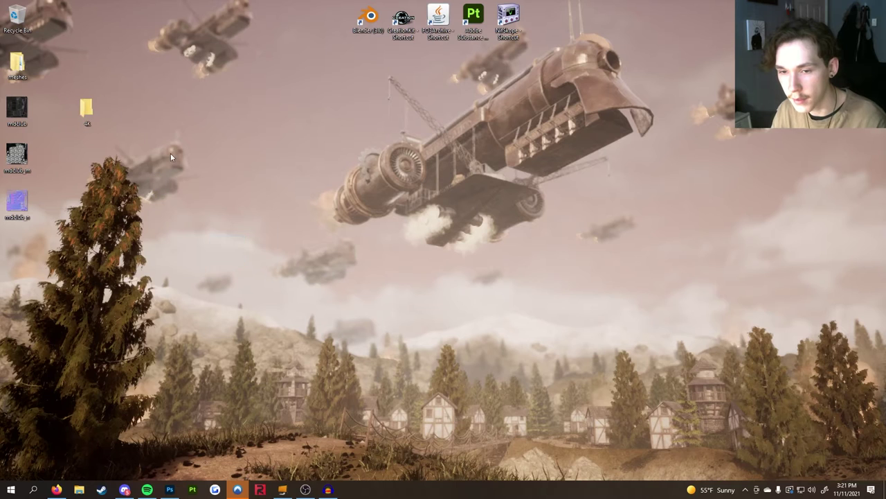
# - Create a second desktop folder named 2K and place it next to the 4K folder
pyautogui.rightClick(170, 153)
pyautogui.moveTo(235, 237)
pyautogui.click(343, 242)
pyautogui.write('2K')
pyautogui.press('Return')
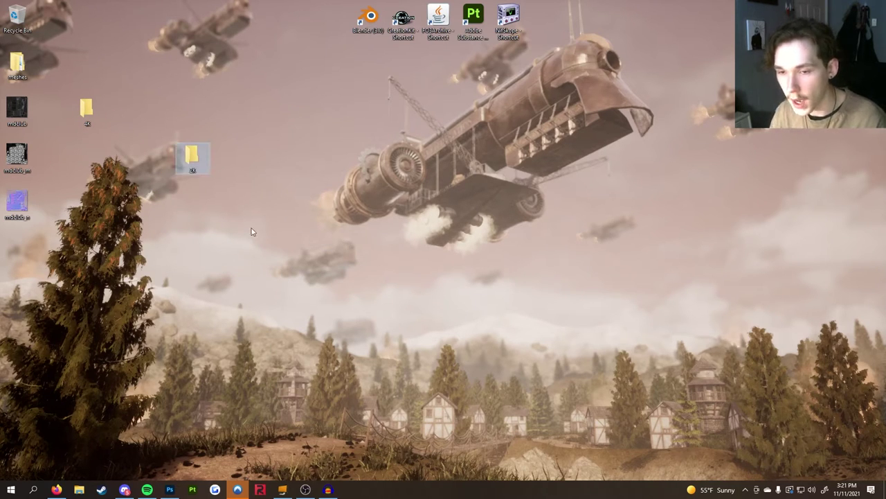
pyautogui.moveTo(108, 115); pyautogui.dragTo(110, 116)
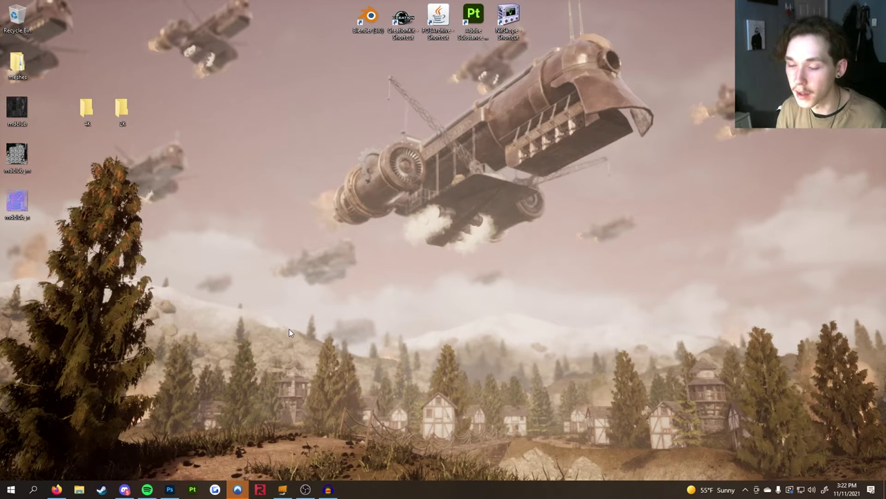
# - Switch to Photoshop and resize the mdclub.dds image to half its size, 2048 × 2048 pixels
pyautogui.click(169, 490)
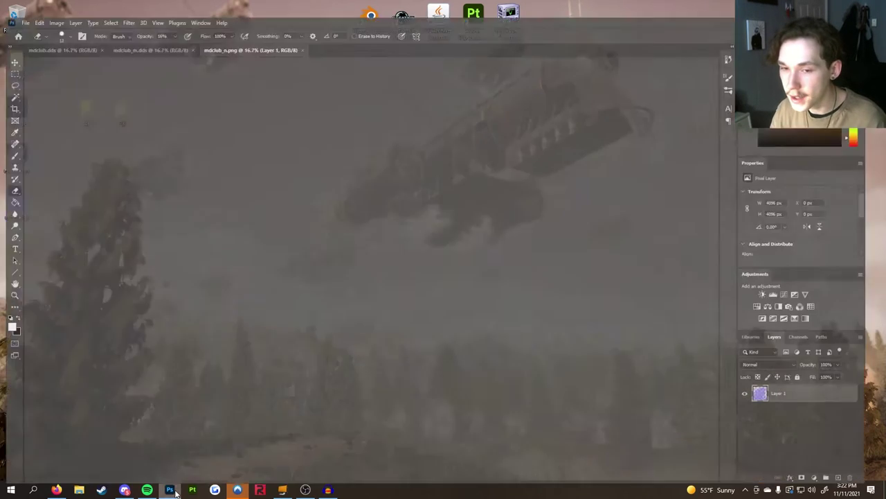
pyautogui.click(66, 34)
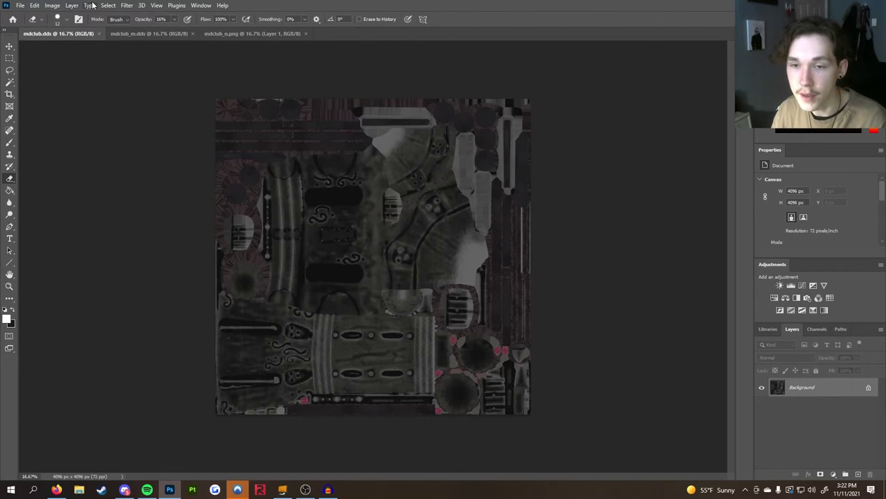
pyautogui.click(54, 6)
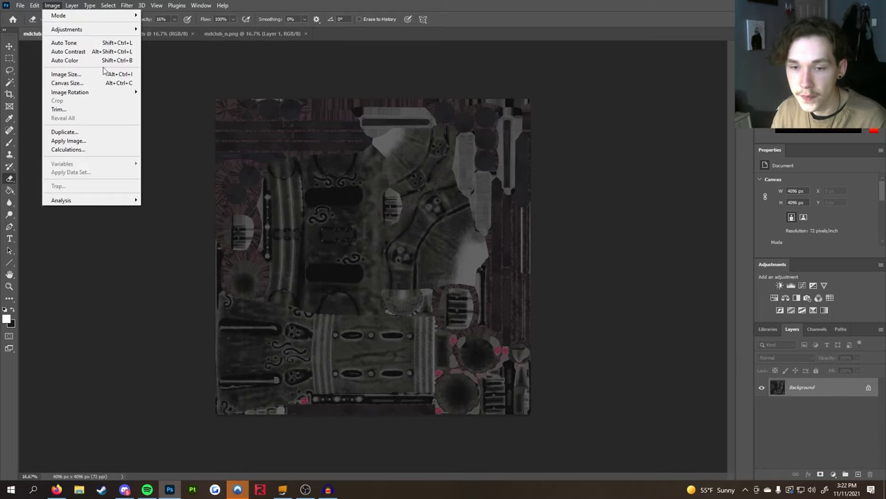
pyautogui.click(106, 74)
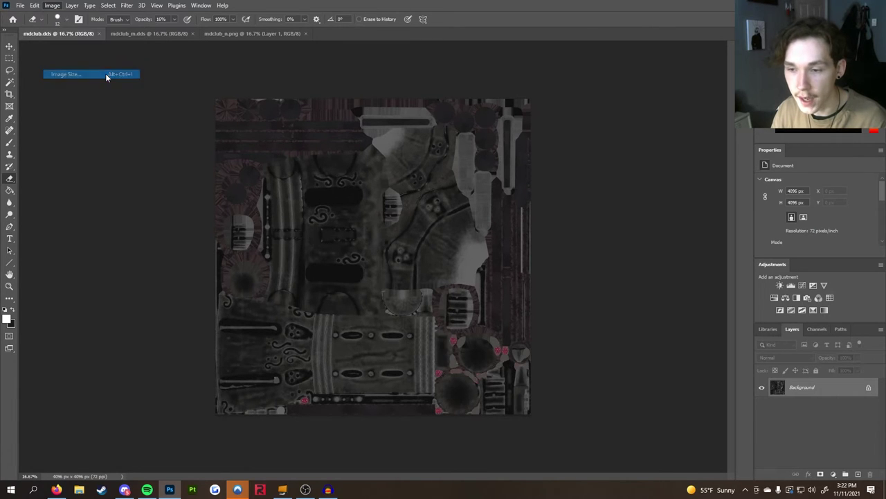
pyautogui.write('/2')
pyautogui.press('BackSpace')
pyautogui.press('BackSpace')
pyautogui.write('40')
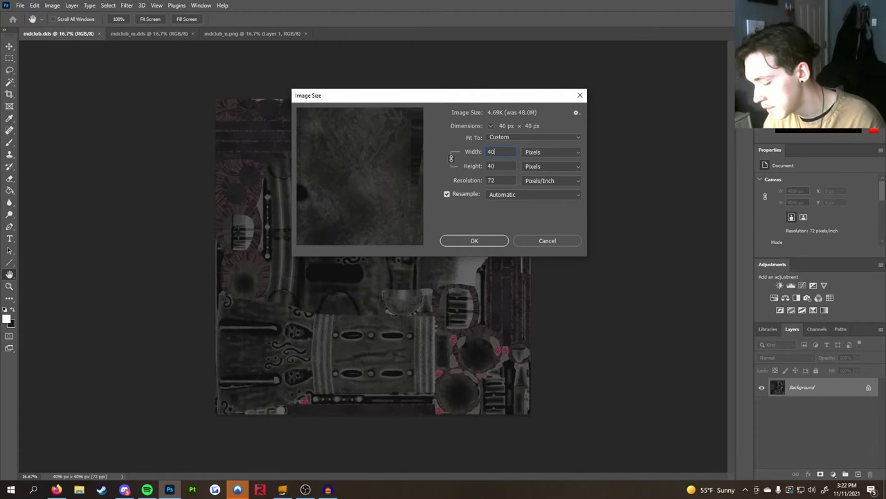
pyautogui.write('96/2')
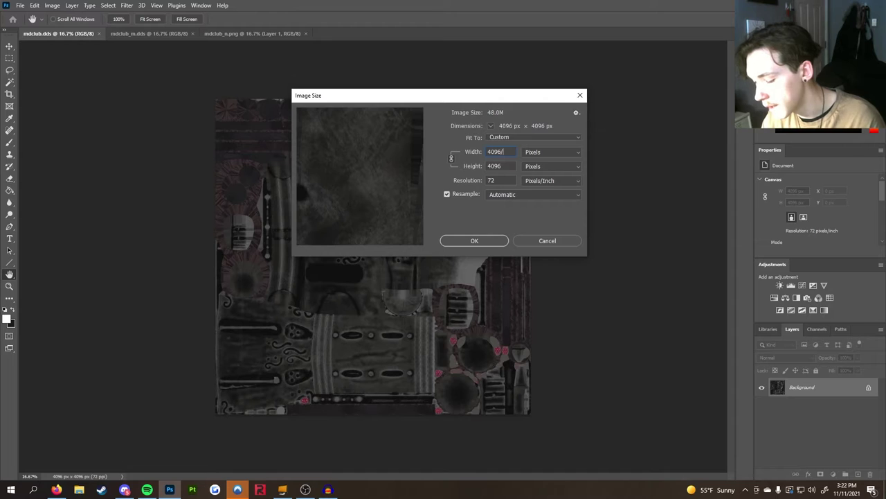
pyautogui.click(499, 240)
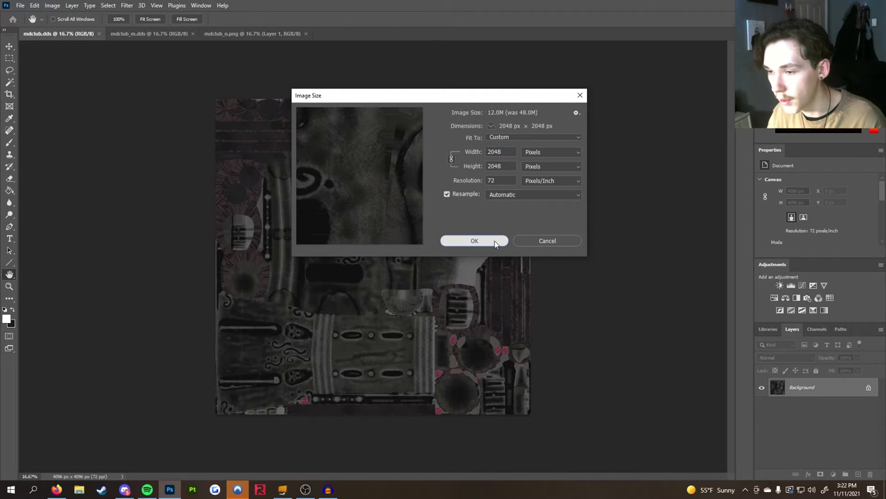
# - Apply the 2048 × 2048 resize to mdclub and save it to the desktop in DDS format
pyautogui.press('e')
pyautogui.click(20, 5)
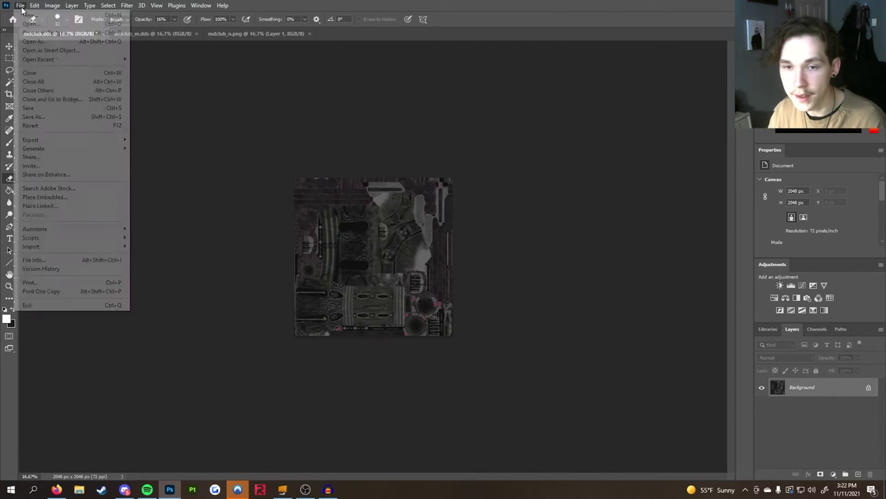
pyautogui.click(76, 116)
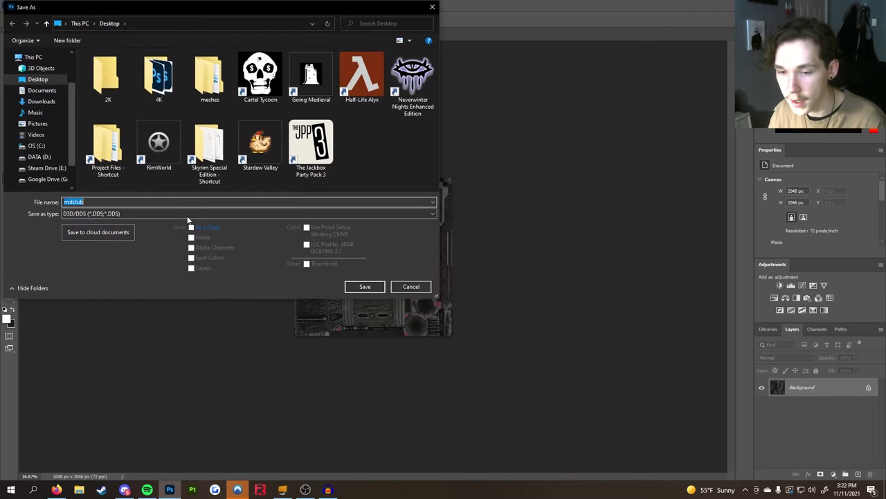
pyautogui.click(365, 286)
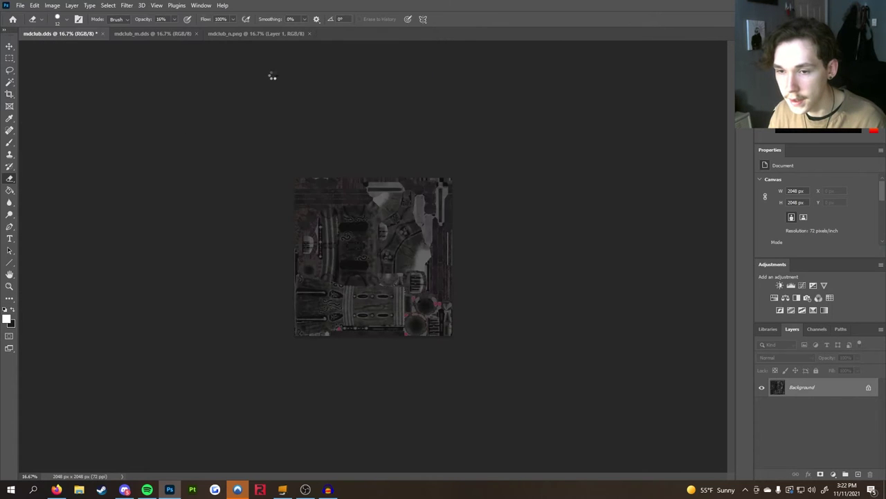
pyautogui.click(488, 126)
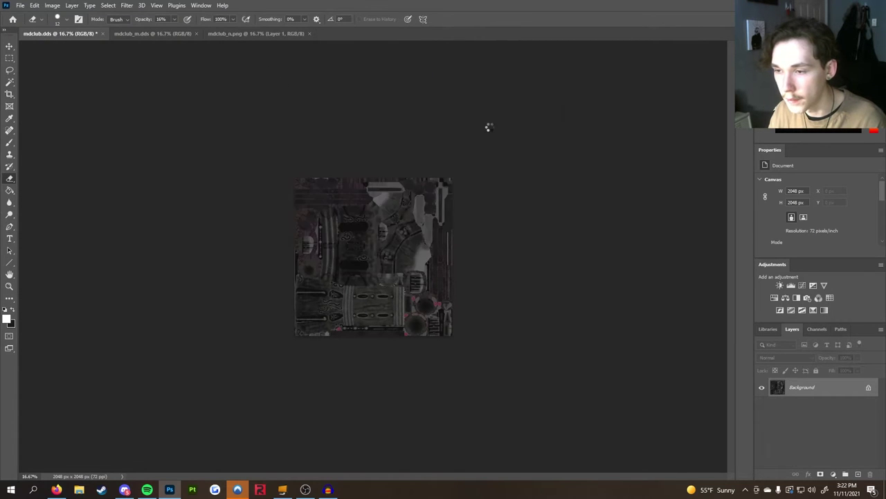
# - Resize the mdclub_m.dds image to half its size, 2048 × 2048 pixels, and save it as DDS on the desktop
pyautogui.click(146, 38)
pyautogui.click(52, 5)
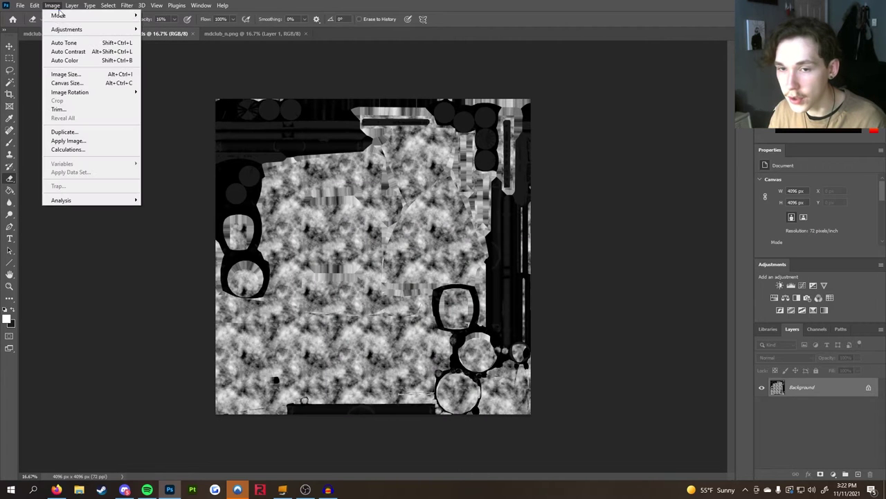
pyautogui.click(86, 74)
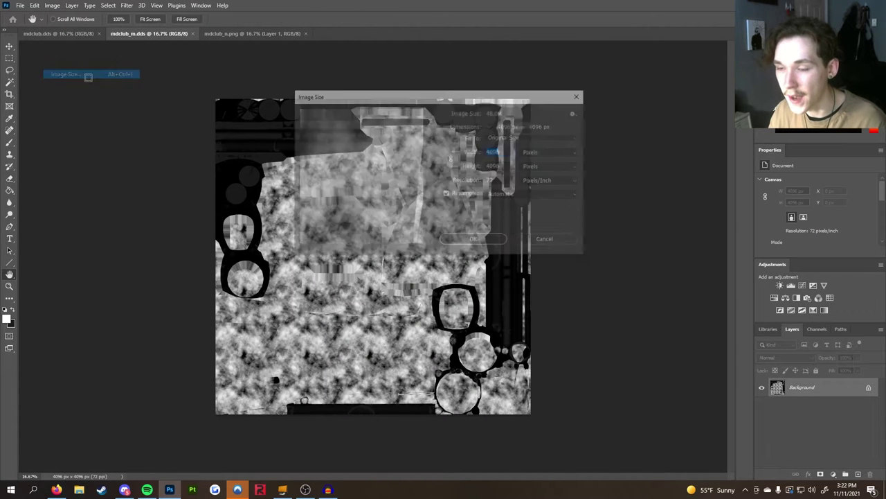
pyautogui.write('4096/2')
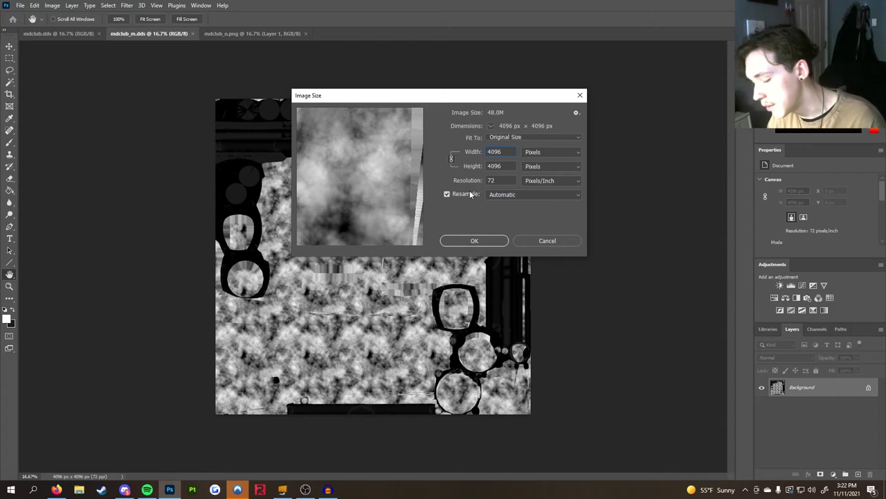
pyautogui.press('Return')
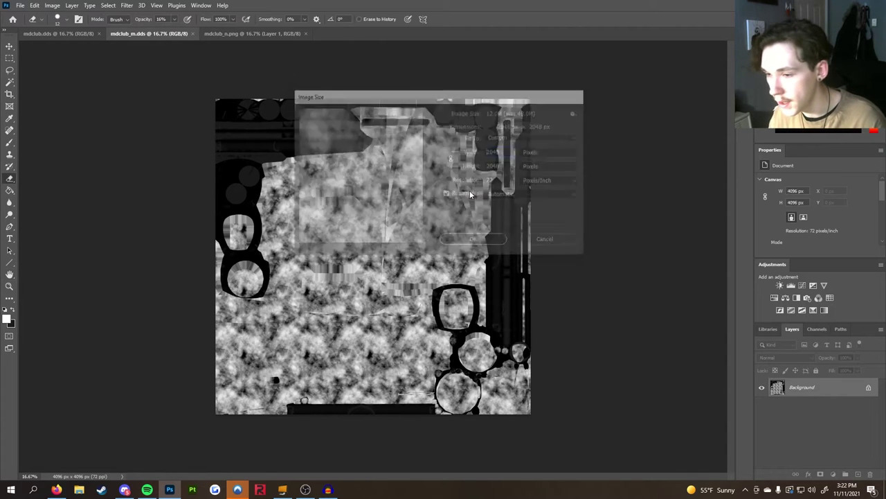
pyautogui.click(20, 5)
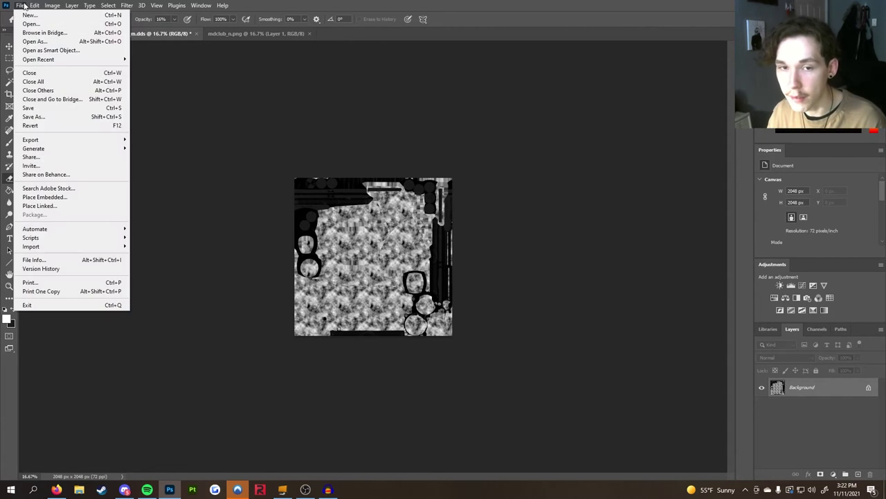
pyautogui.moveTo(99, 141)
pyautogui.click(27, 107)
# - Resize the mdclub_n.png image to 2048 × 2048 pixels and save it as a DDS file on the desktop
pyautogui.click(253, 33)
pyautogui.hotkey('ctrl', 'alt', 'i')
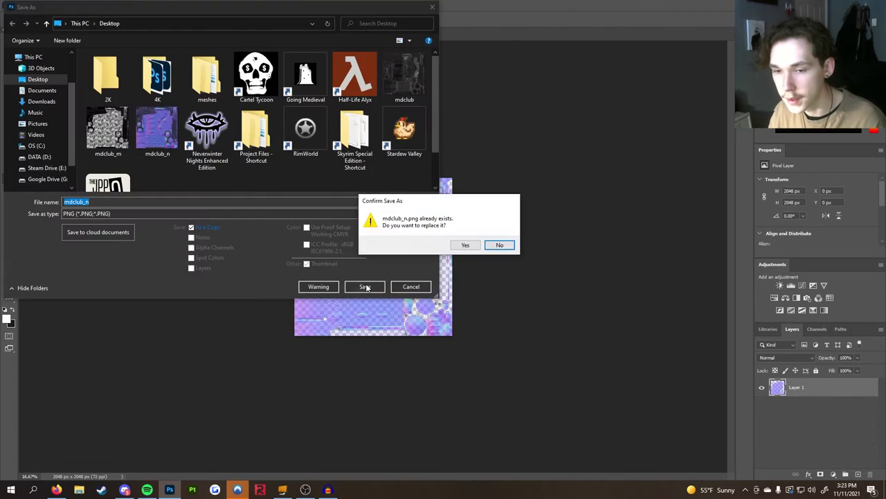
pyautogui.click(457, 243)
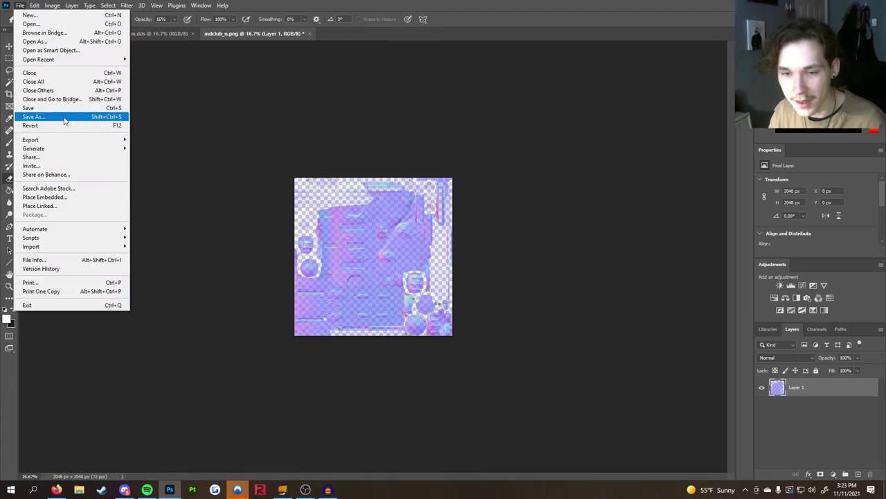
pyautogui.click(39, 115)
pyautogui.click(362, 285)
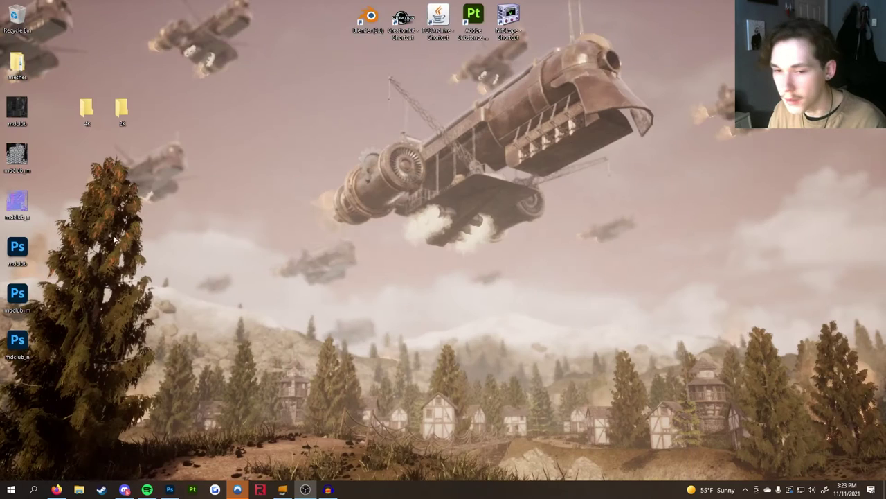
# - Move the three resized DDS files into the 2K folder and the three PNG textures to the Recycle Bin
pyautogui.moveTo(58, 367); pyautogui.dragTo(121, 110)
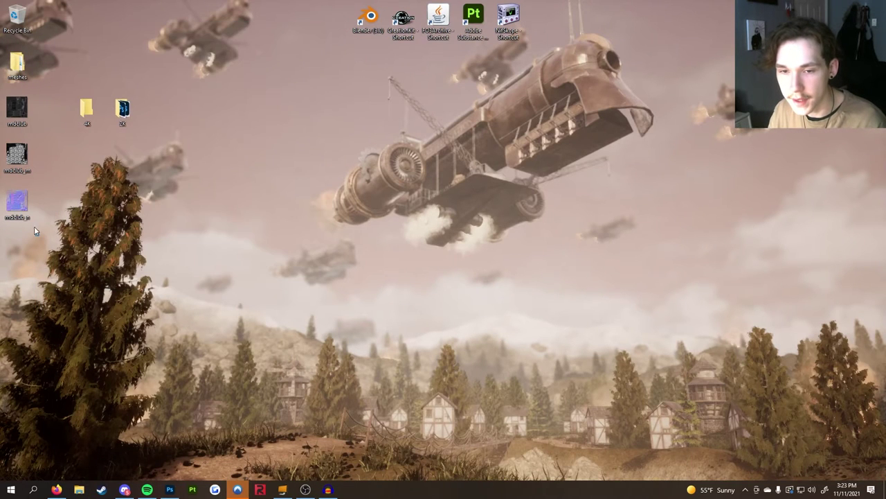
pyautogui.moveTo(38, 235); pyautogui.dragTo(28, 31)
pyautogui.moveTo(142, 93); pyautogui.dragTo(414, 76)
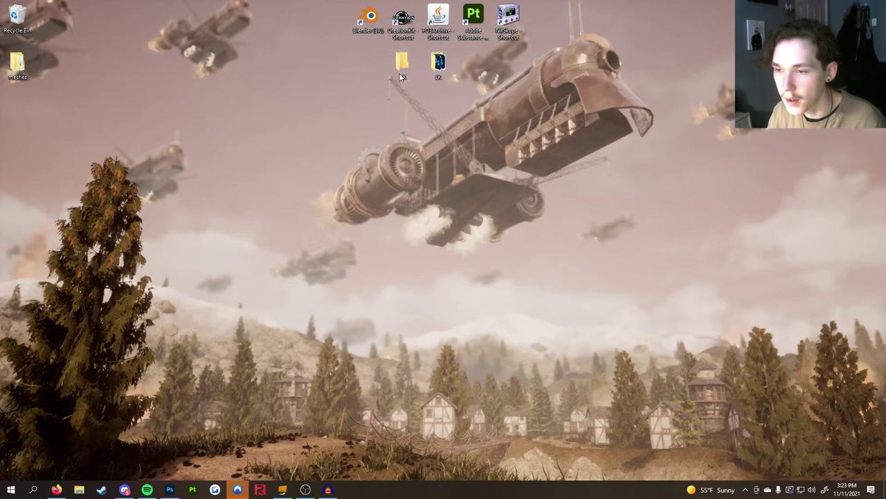
# - Review the DDS texture files inside the 4K and 2K folders
pyautogui.doubleClick(402, 64)
pyautogui.click(327, 27)
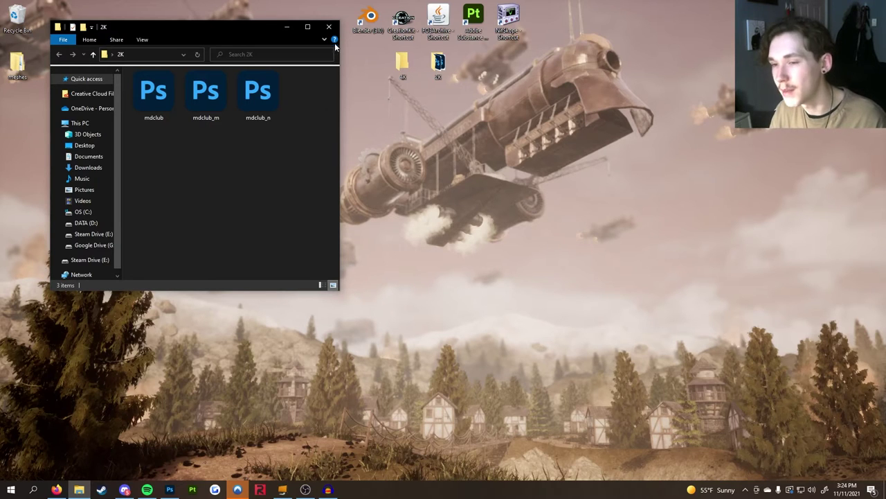
pyautogui.click(329, 26)
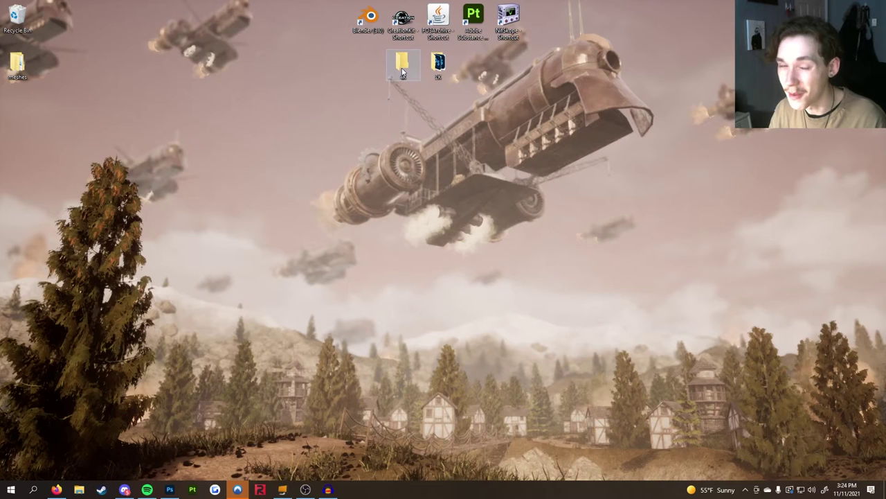
pyautogui.doubleClick(402, 71)
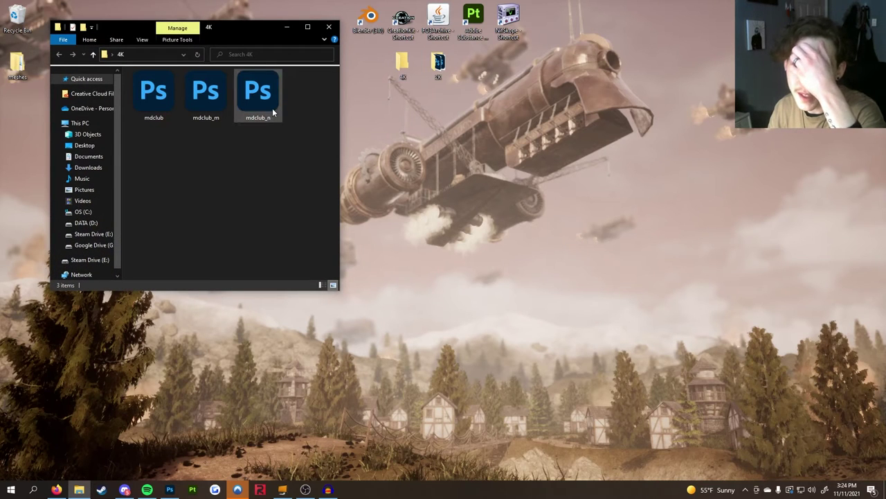
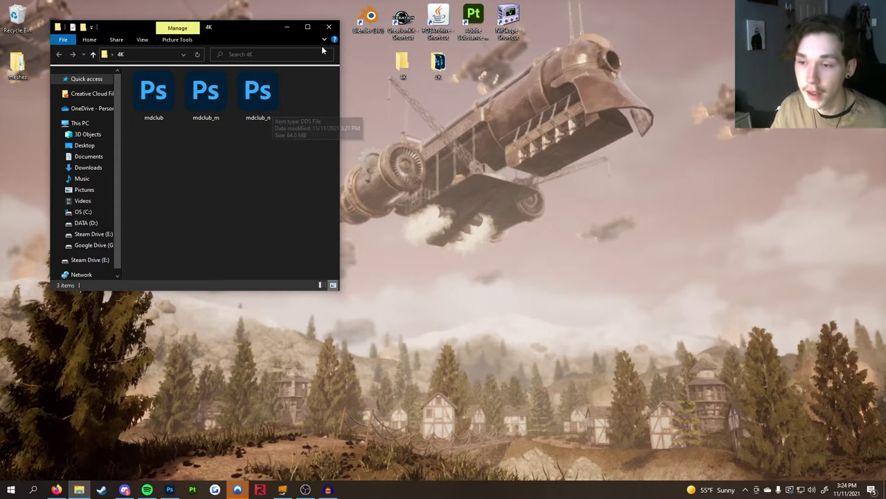
pyautogui.click(329, 26)
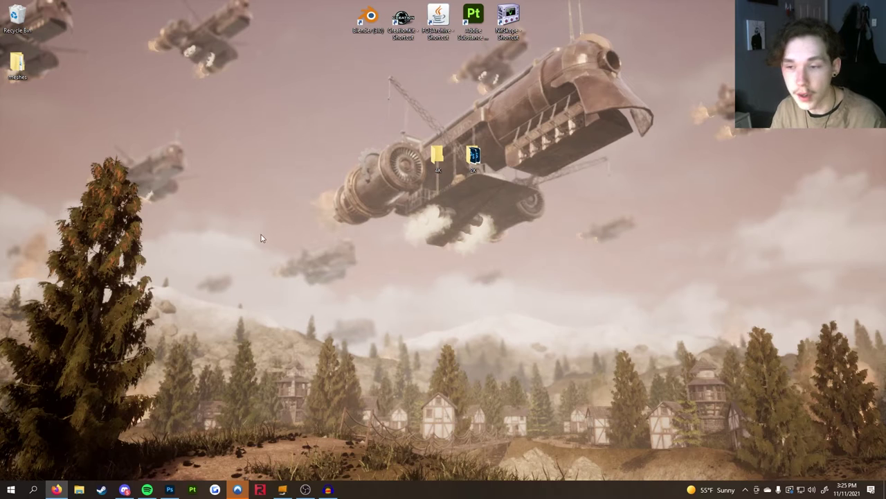
# - Open the Skyrim Special Edition Data folder under Steam 2\steamapps\common on drive E: in an enlarged File Explorer window
pyautogui.click(79, 490)
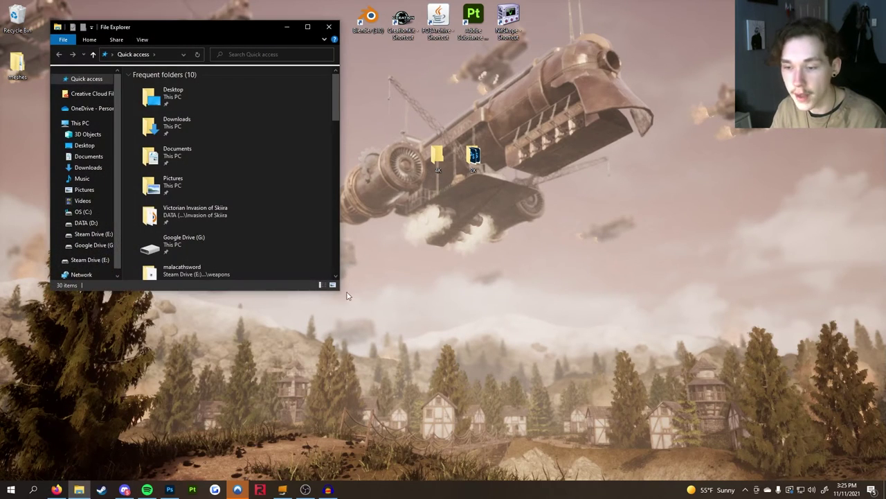
pyautogui.moveTo(339, 289); pyautogui.dragTo(478, 367)
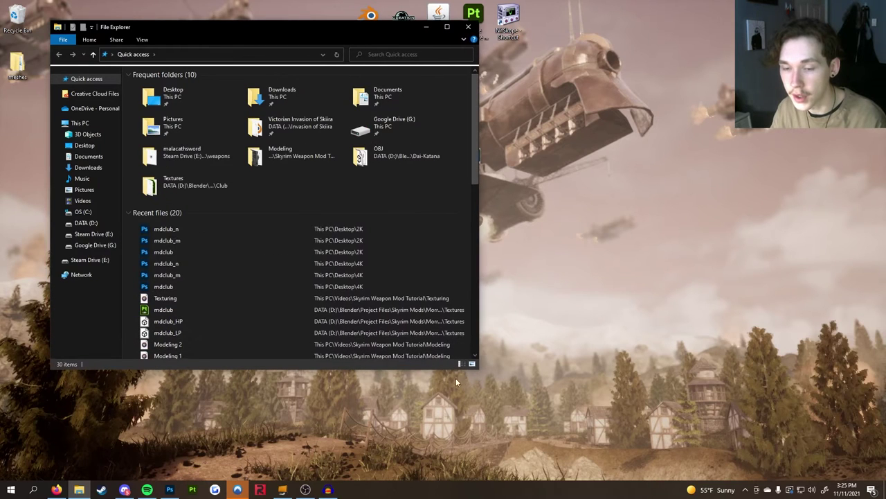
pyautogui.click(105, 235)
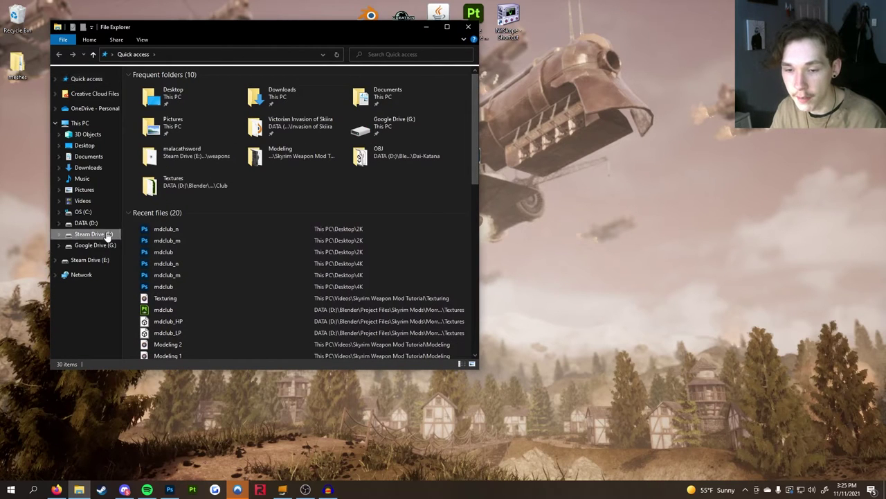
pyautogui.click(94, 234)
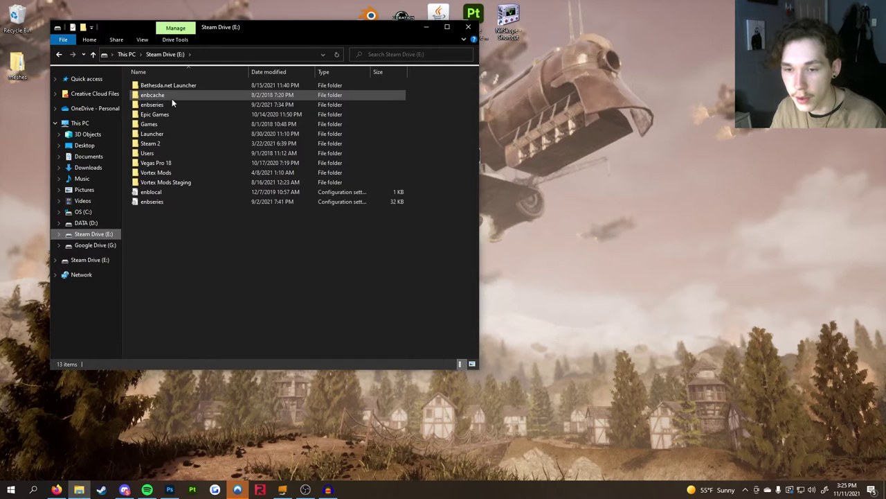
pyautogui.doubleClick(172, 143)
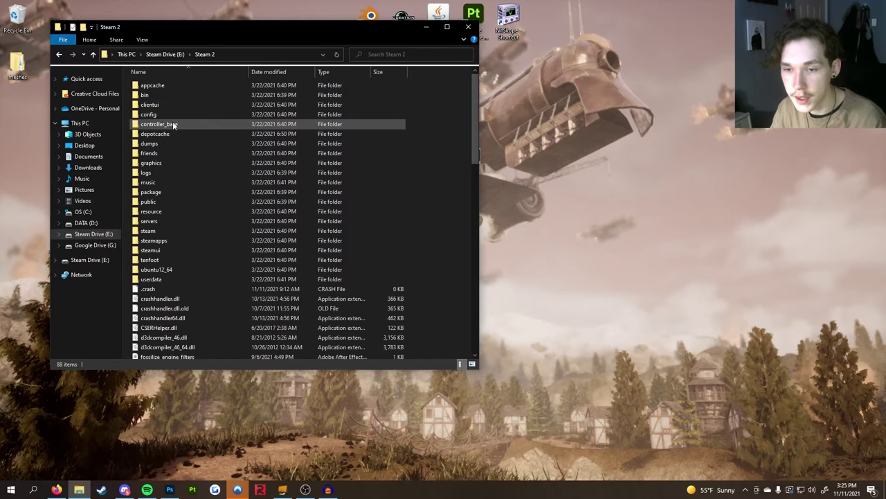
pyautogui.doubleClick(172, 242)
pyautogui.doubleClick(178, 86)
pyautogui.scroll(-6, 184, 263)
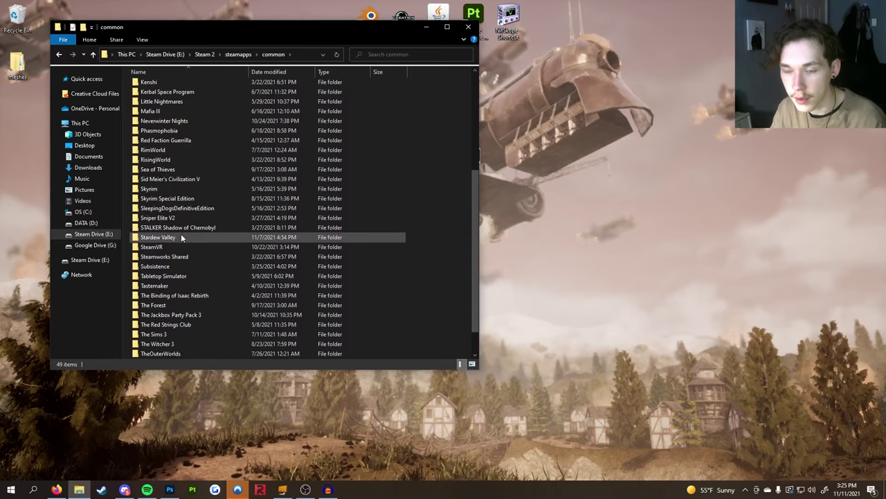
pyautogui.doubleClick(197, 199)
pyautogui.doubleClick(192, 104)
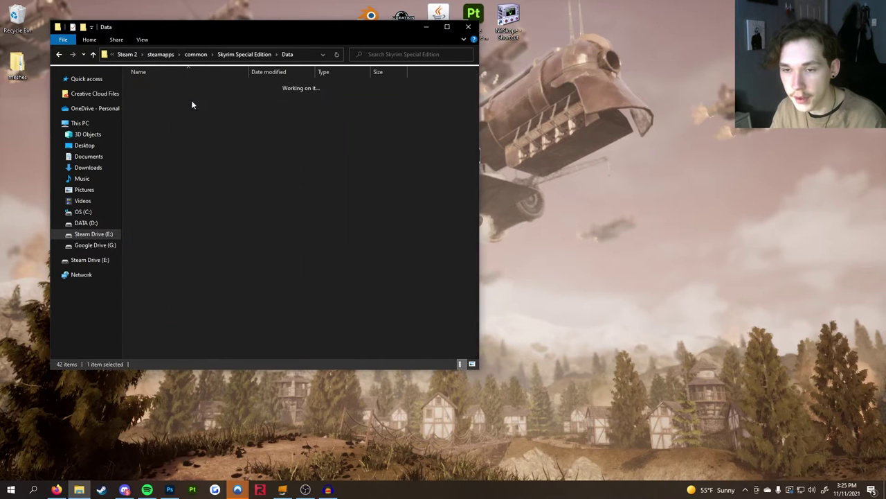
# - Arrange the Data window and the desktop's 4K and 2K folders side by side
pyautogui.moveTo(455, 22); pyautogui.dragTo(854, 56)
pyautogui.moveTo(438, 160); pyautogui.dragTo(263, 159)
pyautogui.moveTo(603, 53); pyautogui.dragTo(506, 60)
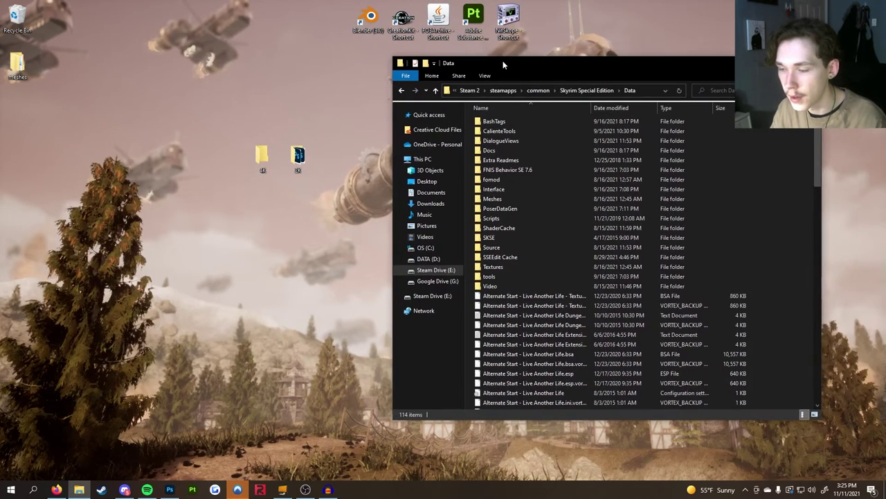
# - Open Meshes\weapons\Morrowind\daedric inside the Data folder and select all of its NIF files
pyautogui.click(493, 199)
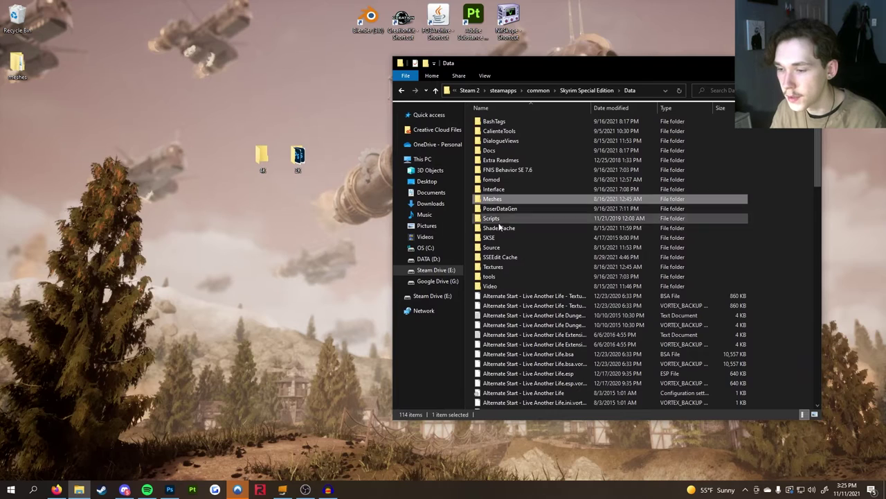
pyautogui.click(494, 267)
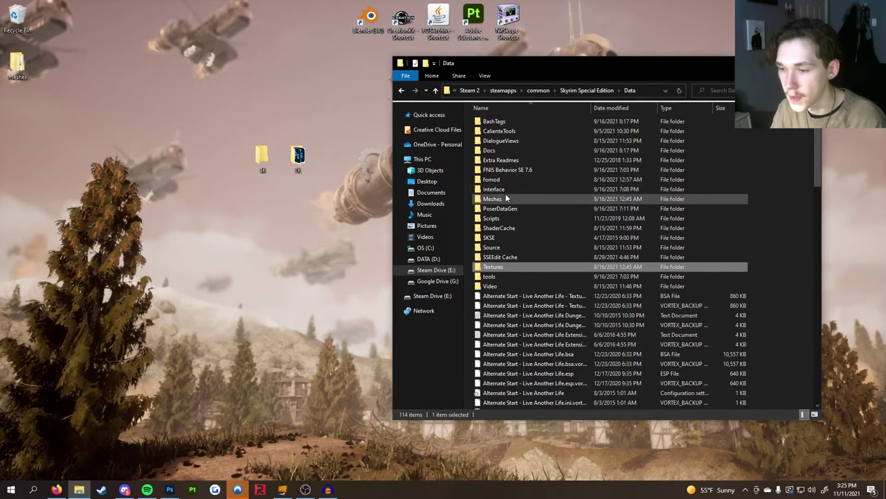
pyautogui.click(506, 199)
pyautogui.doubleClick(506, 198)
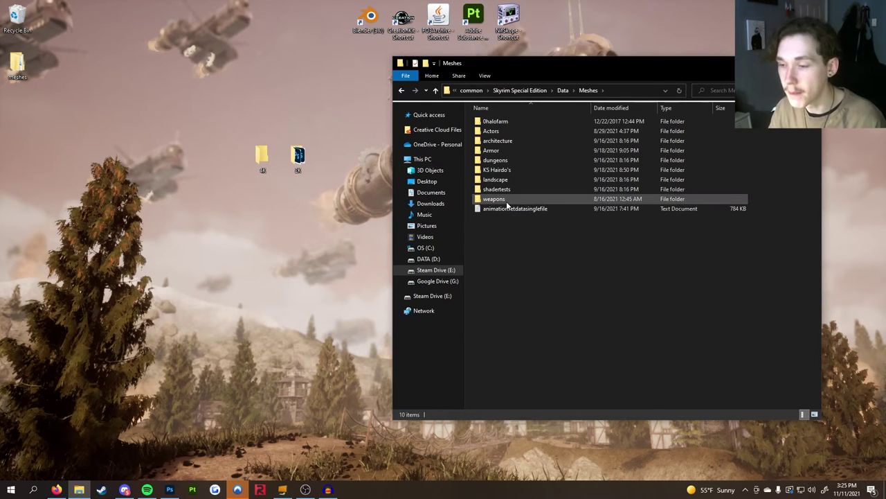
pyautogui.click(507, 200)
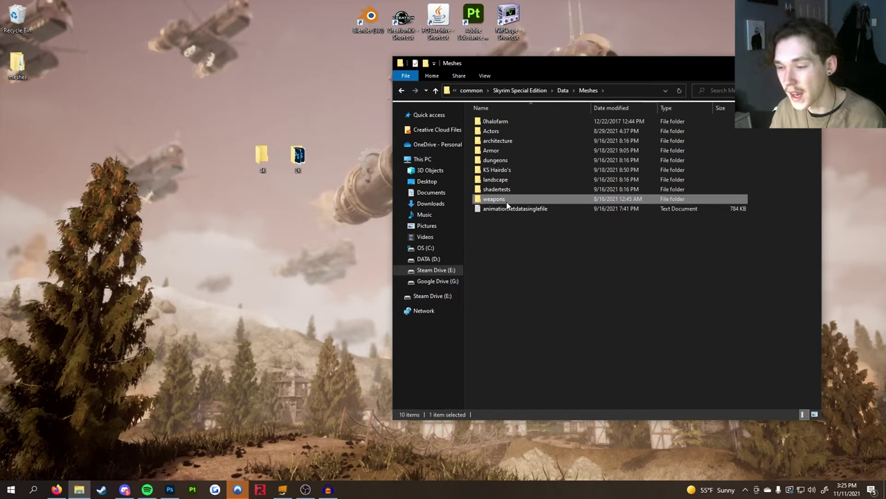
pyautogui.doubleClick(506, 201)
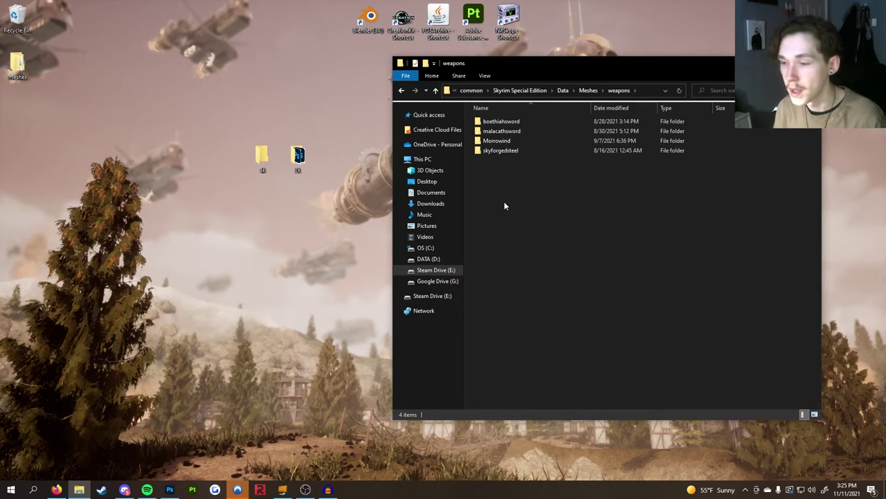
pyautogui.doubleClick(515, 142)
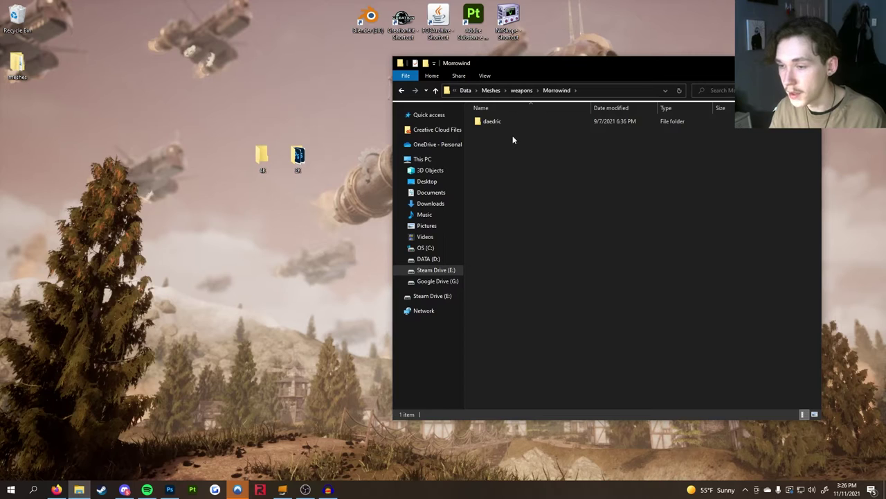
pyautogui.doubleClick(492, 124)
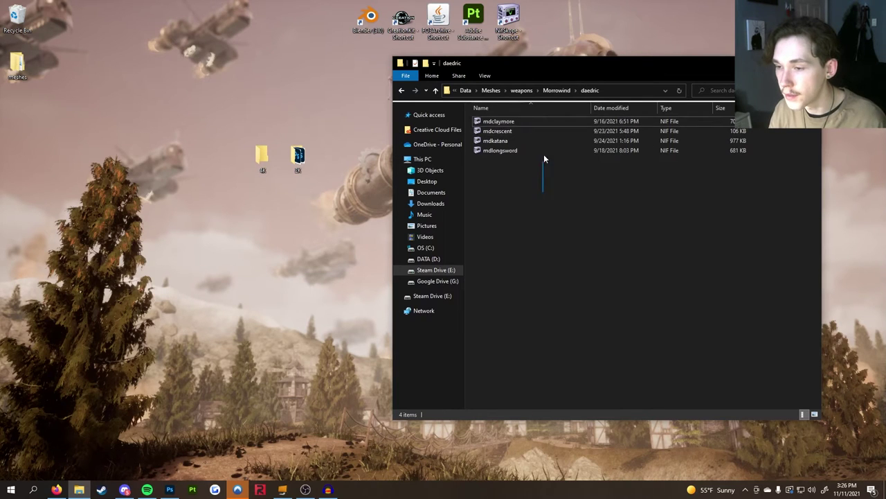
pyautogui.hotkey('ctrl', 'a')
pyautogui.click(346, 182)
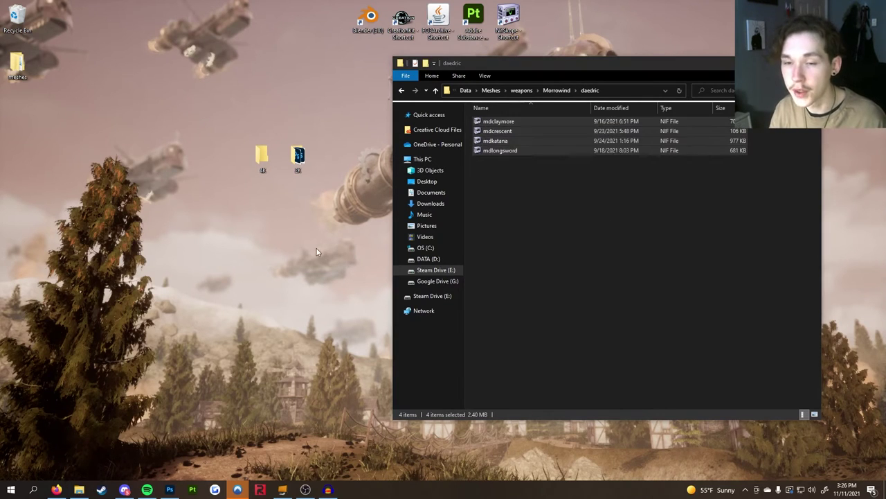
# - Copy the daedricwaraxe NIF from the desktop folder meshes\weapons\daedric into the game's Data\Meshes\weapons\Morrowind\daedric folder
pyautogui.doubleClick(19, 64)
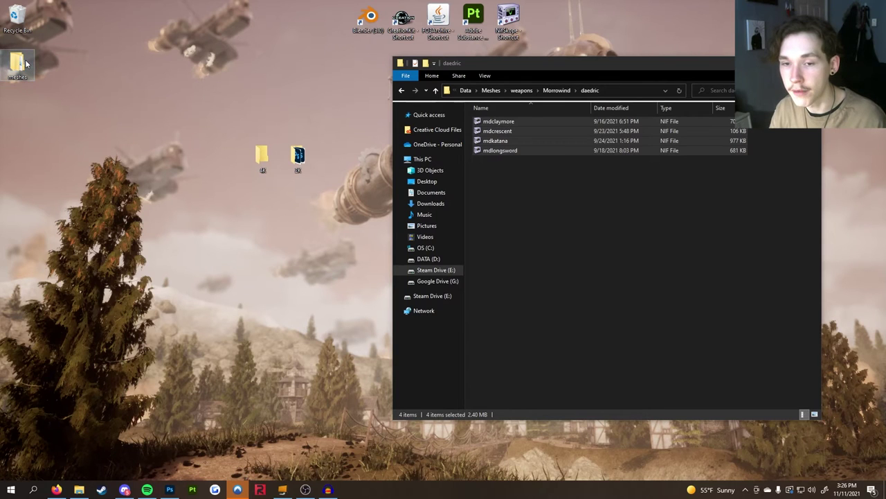
pyautogui.moveTo(511, 78); pyautogui.dragTo(156, 69)
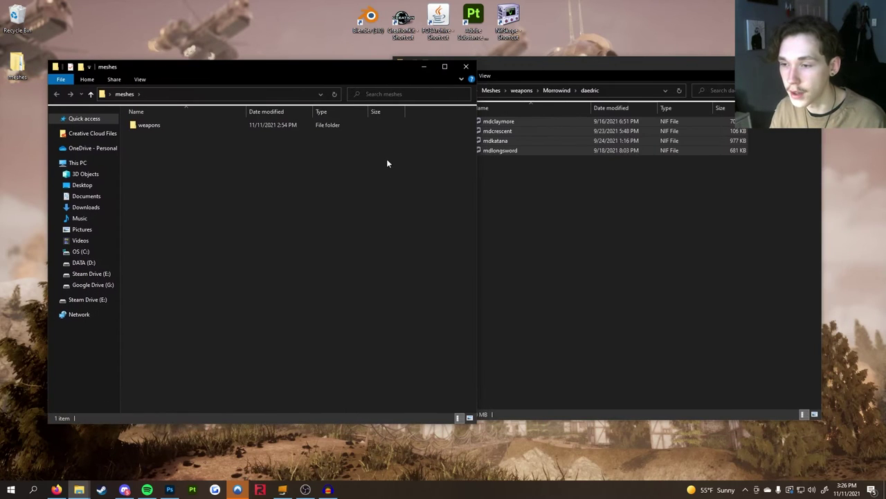
pyautogui.moveTo(475, 200); pyautogui.dragTo(389, 194)
pyautogui.doubleClick(164, 126)
pyautogui.doubleClick(155, 124)
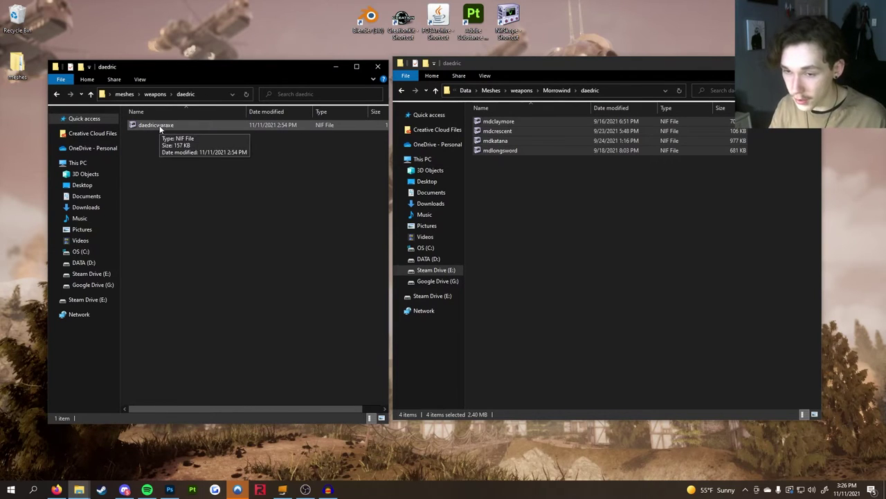
pyautogui.moveTo(159, 127); pyautogui.dragTo(534, 229)
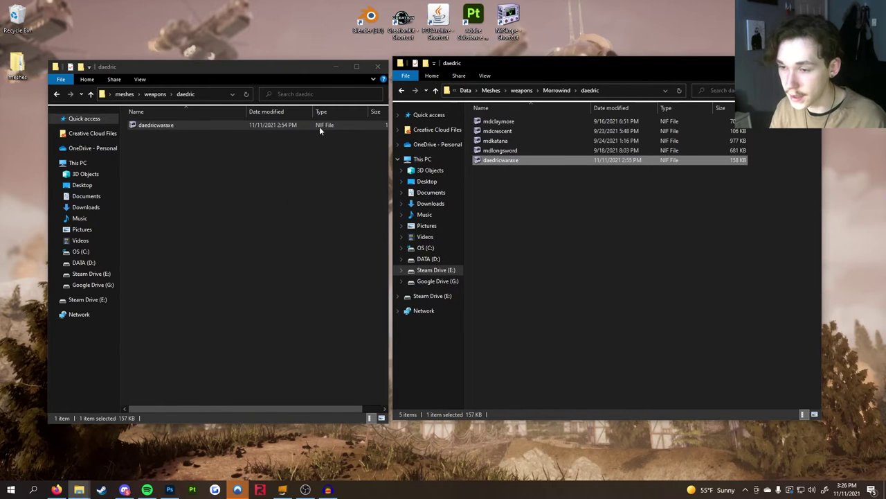
# - Close the source folder window and move the desktop's meshes folder to the Recycle Bin
pyautogui.click(378, 66)
pyautogui.moveTo(20, 70); pyautogui.dragTo(17, 21)
pyautogui.click(503, 203)
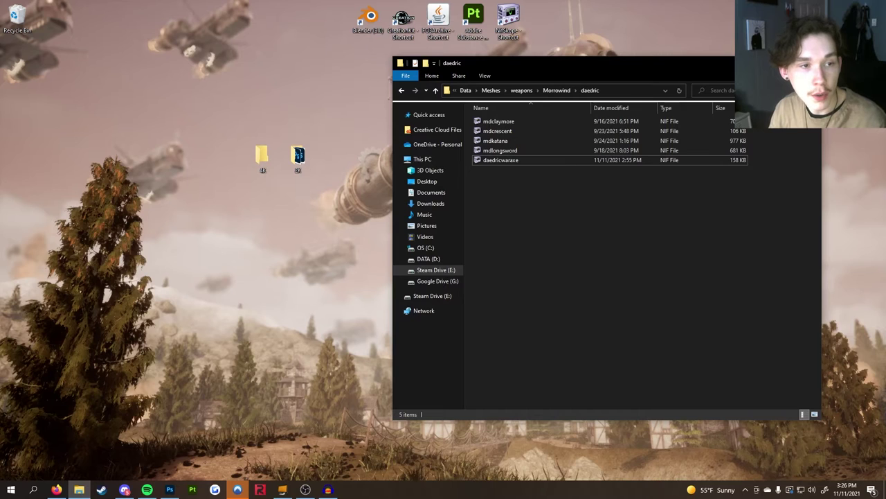
# - Open the copied daedricwaraxe NIF in NifSkope and expand its BSFadeNode
pyautogui.doubleClick(500, 160)
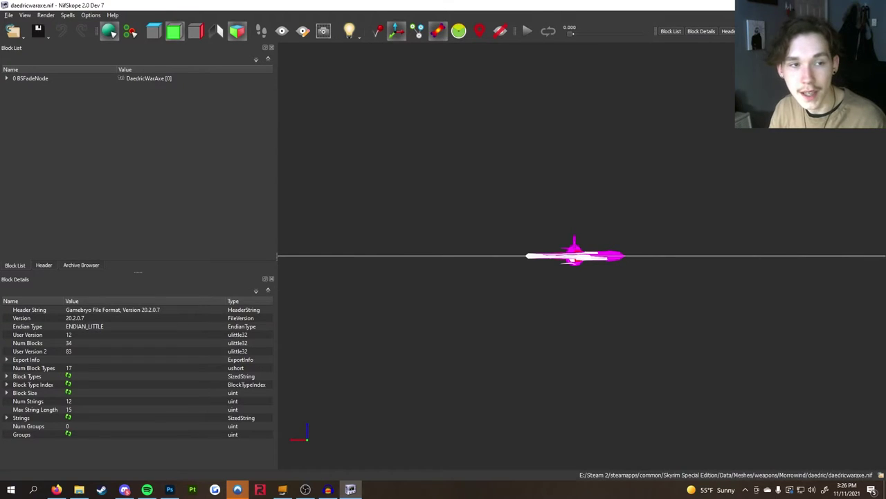
pyautogui.moveTo(565, 232); pyautogui.dragTo(526, 268)
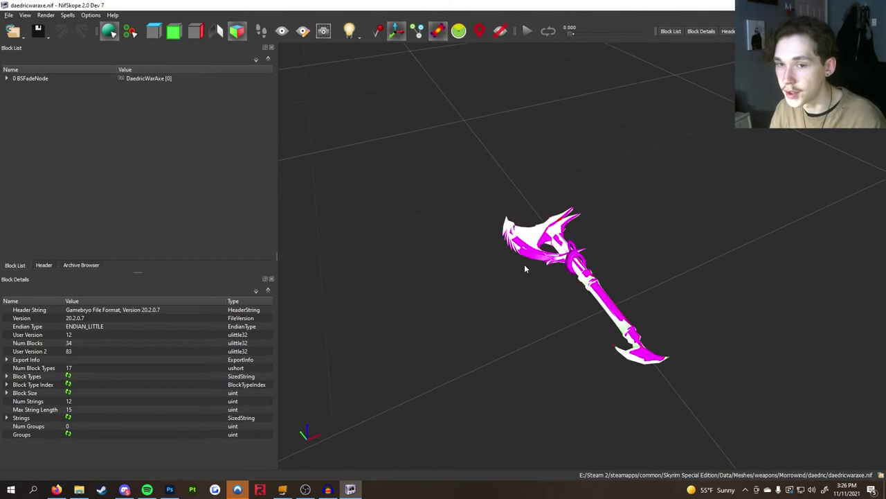
pyautogui.click(6, 81)
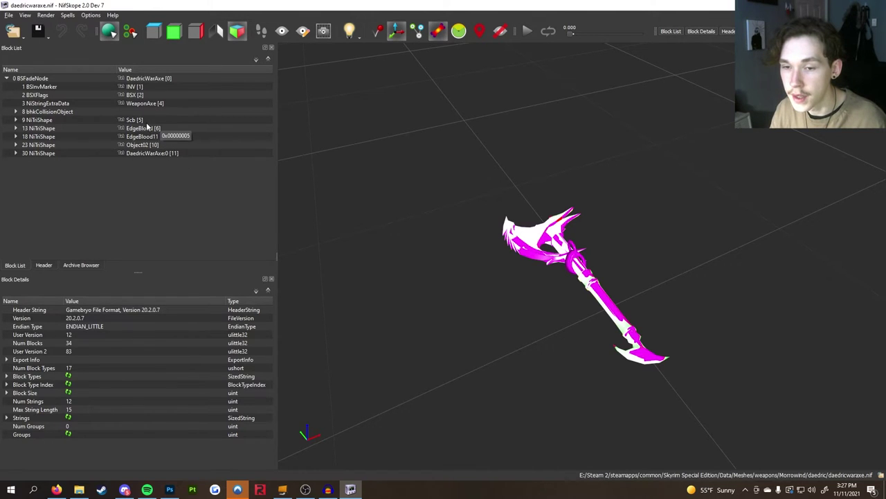
# - Delete the EdgeBlood and EdgeBlood11 NiTriShape branches from the axe's node tree
pyautogui.click(149, 129)
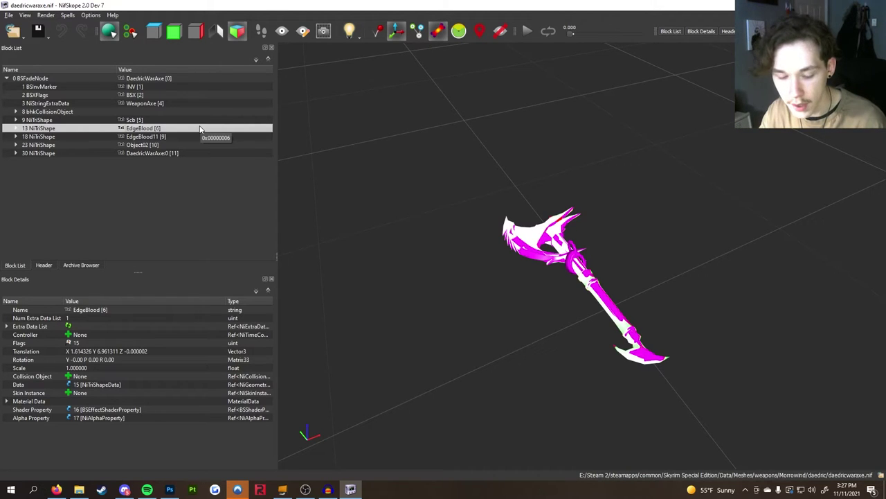
pyautogui.hotkey('ctrl', 'Delete')
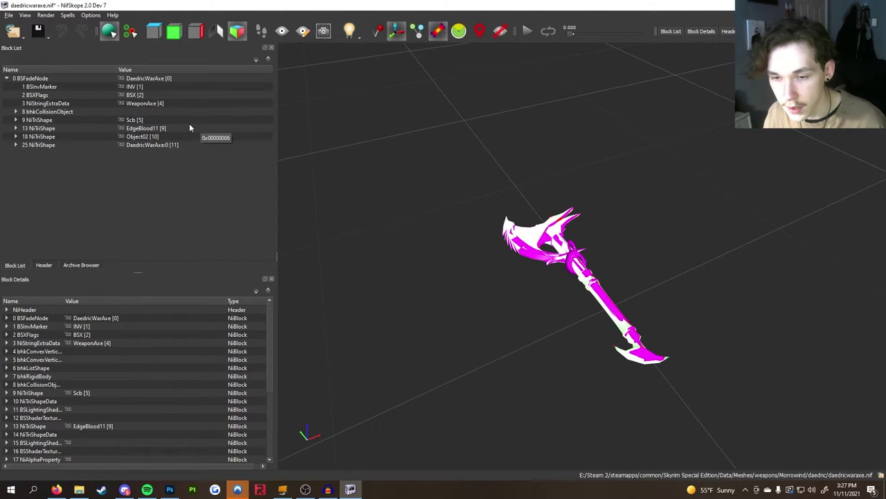
pyautogui.click(191, 129)
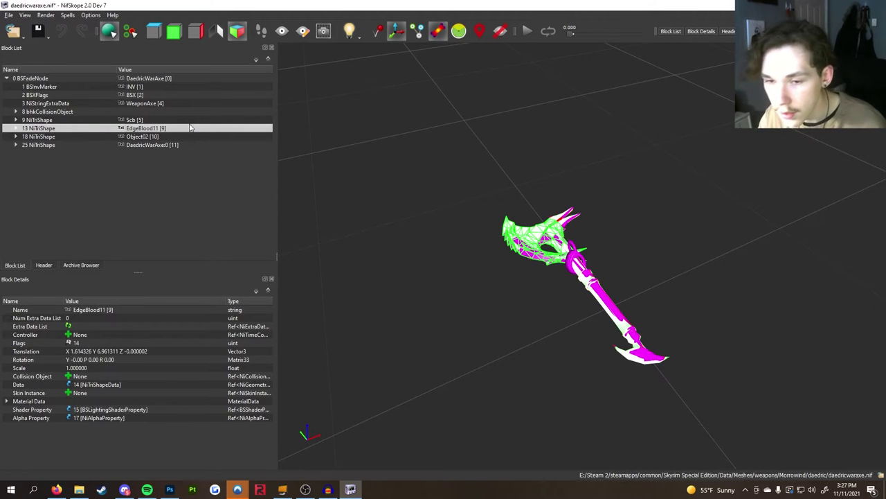
pyautogui.hotkey('ctrl', 'Delete')
# - Delete the NiTriShapeData block under the DaedricWarAxe:0 shape, keeping its BSLightingShaderProperty
pyautogui.click(152, 136)
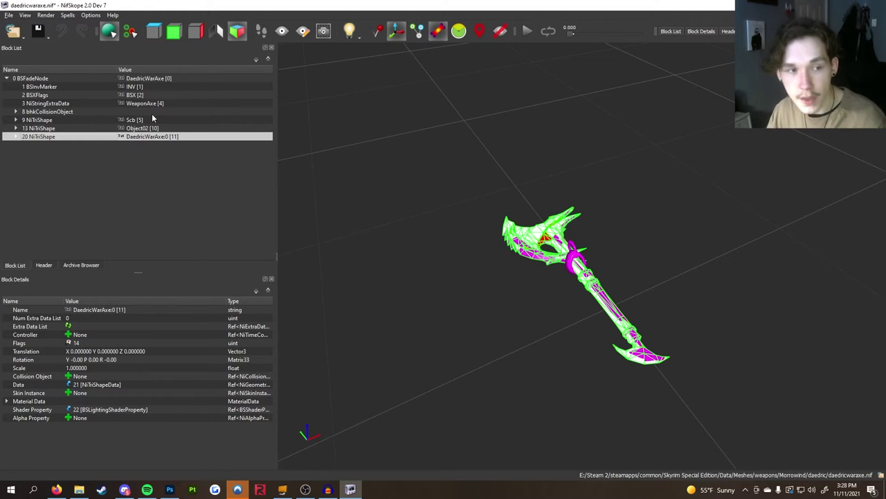
pyautogui.moveTo(544, 311); pyautogui.dragTo(385, 242)
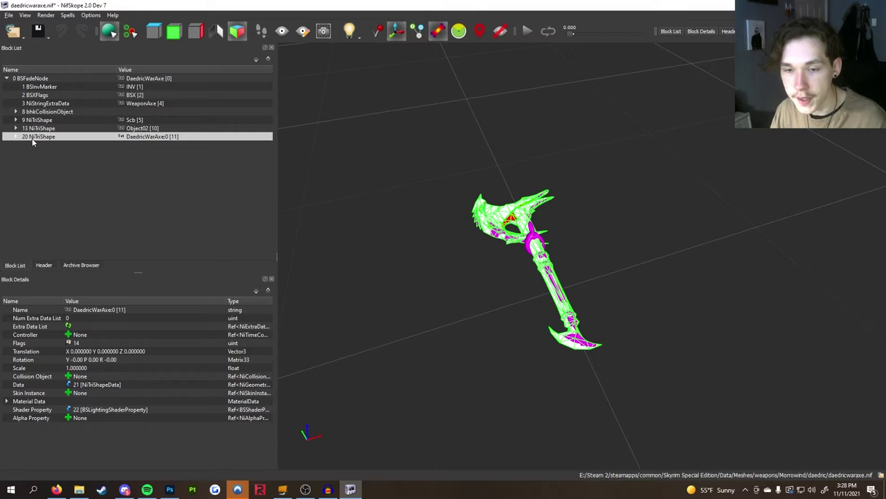
pyautogui.moveTo(32, 142)
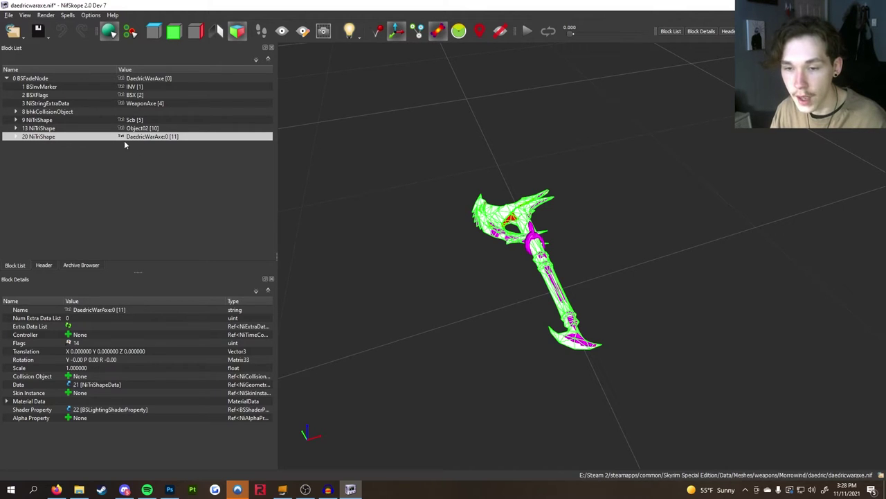
pyautogui.click(16, 137)
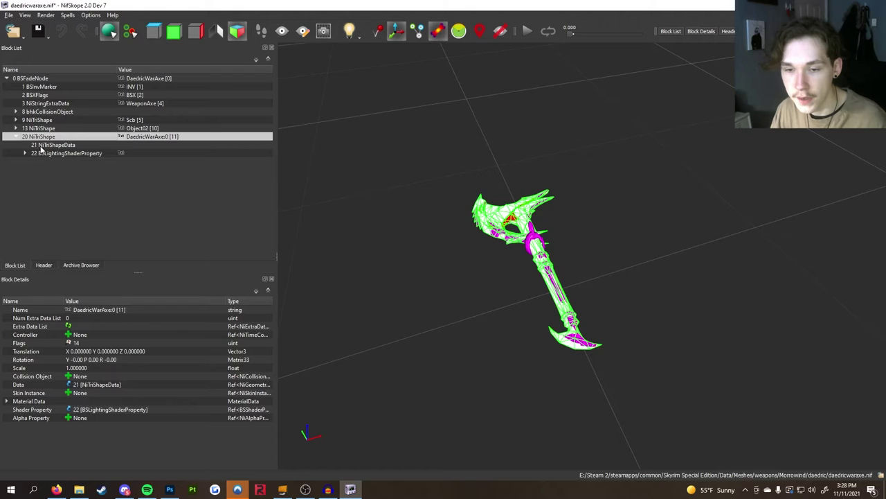
pyautogui.moveTo(43, 146)
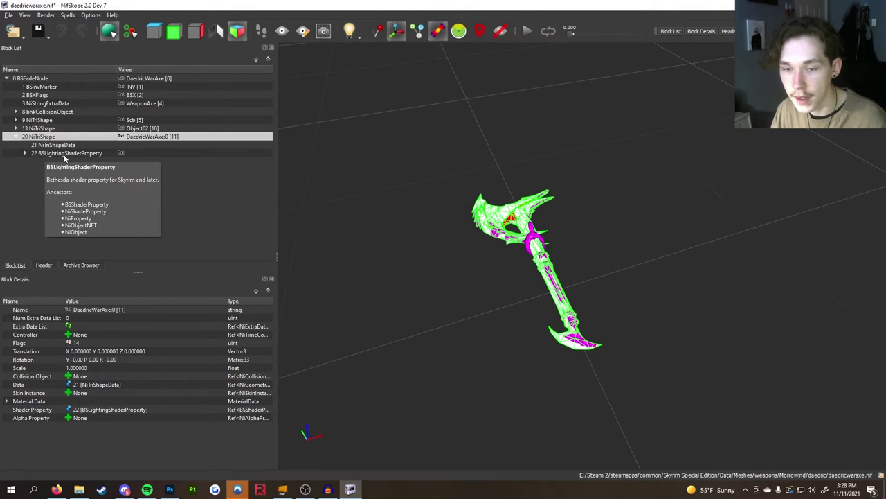
pyautogui.click(48, 146)
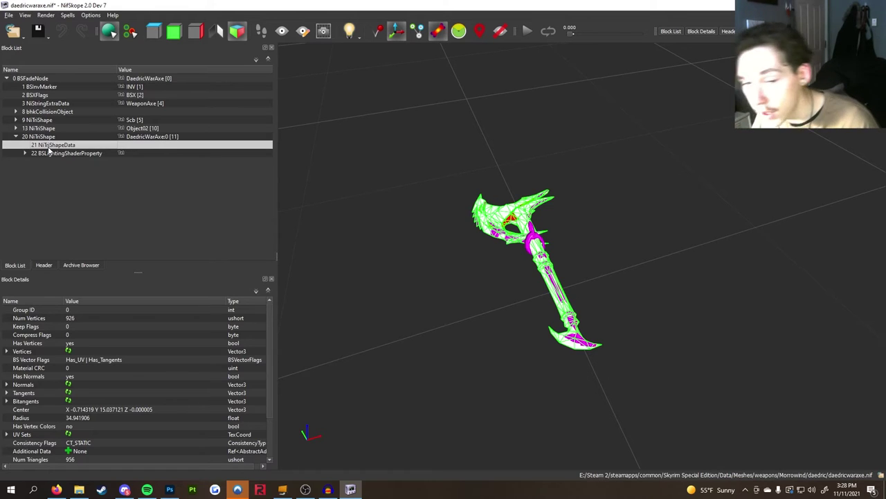
pyautogui.hotkey('ctrl', 'Delete')
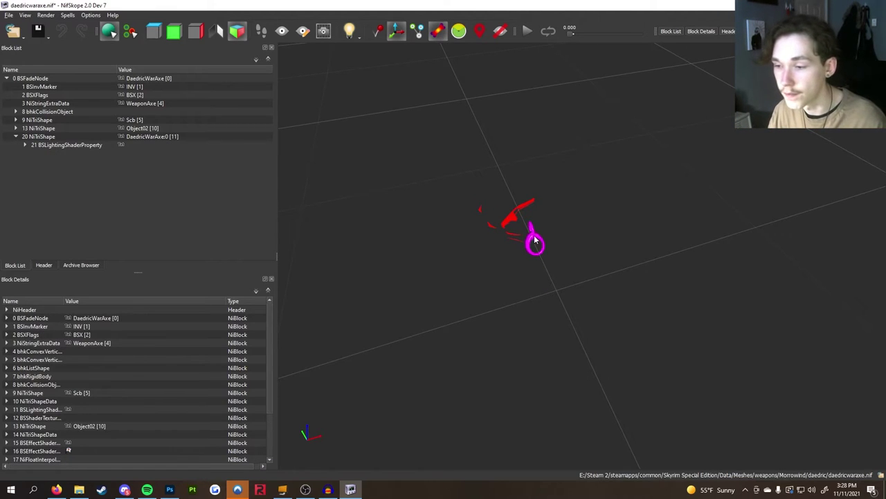
# - Delete the Object02 shape, then expand the DaedricWarAxe:0 NiTriShape and leave it selected
pyautogui.click(509, 220)
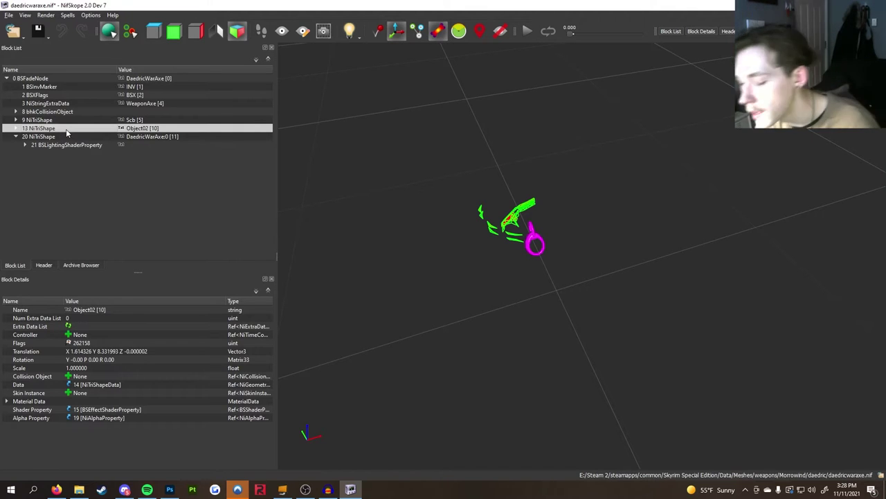
pyautogui.hotkey('ctrl', 'Delete')
pyautogui.click(36, 127)
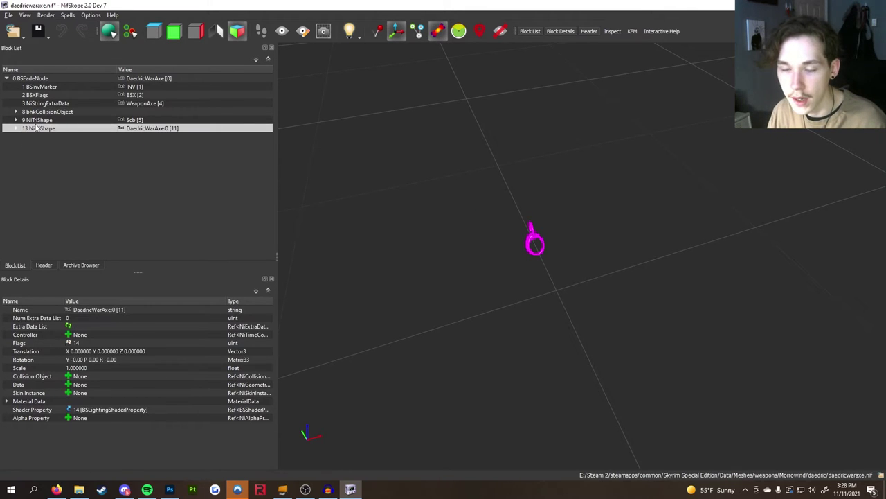
pyautogui.click(16, 128)
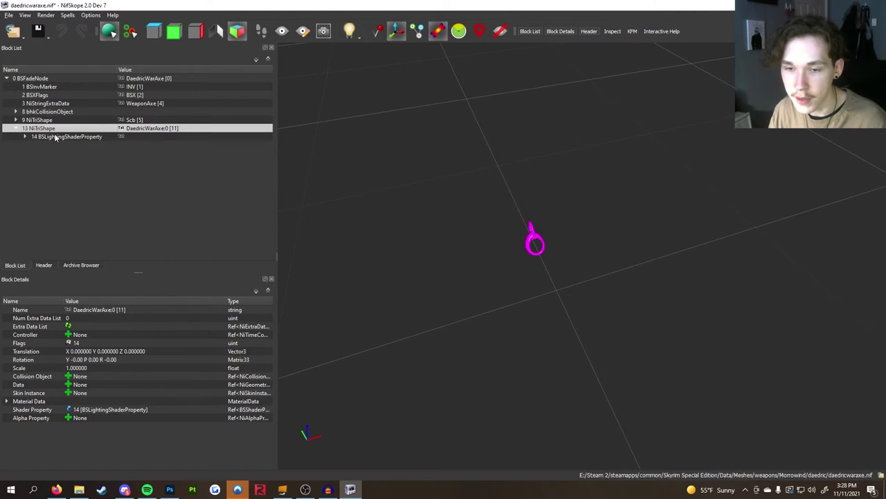
pyautogui.click(57, 138)
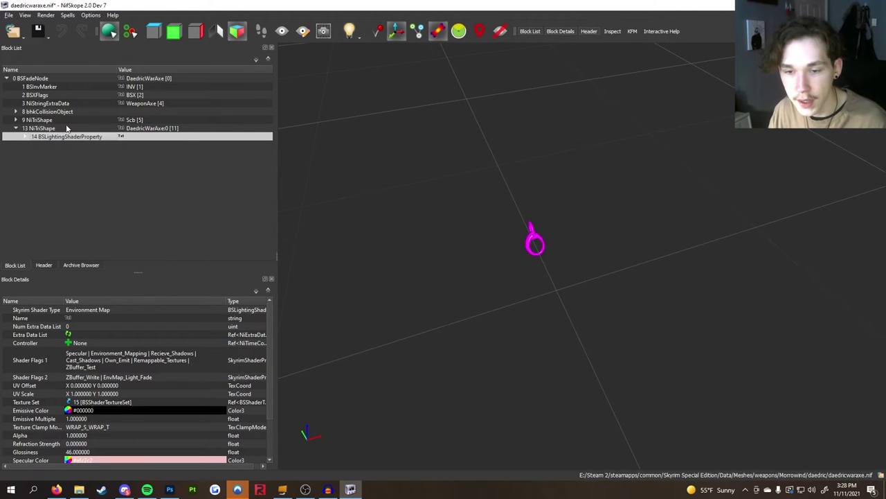
pyautogui.moveTo(33, 141)
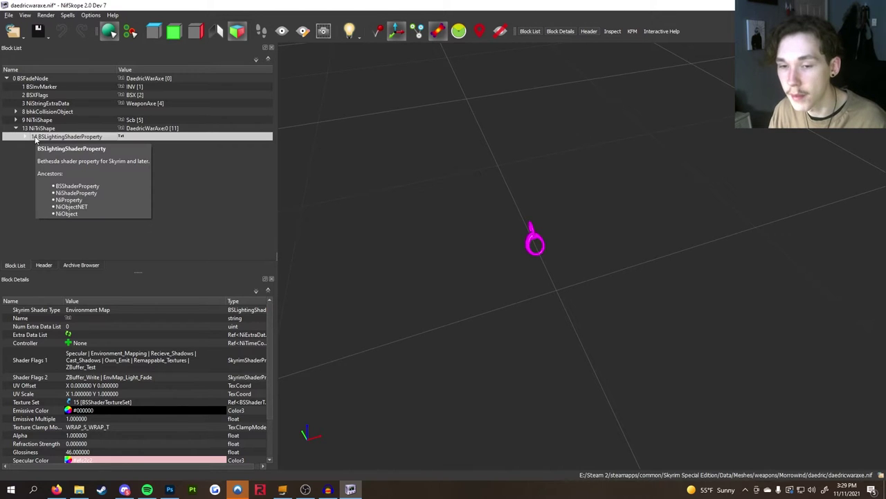
pyautogui.press('Up')
# - Switch to Blender, open the recent file mdclub.blend and select the mdclub_LP club mesh
pyautogui.click(373, 490)
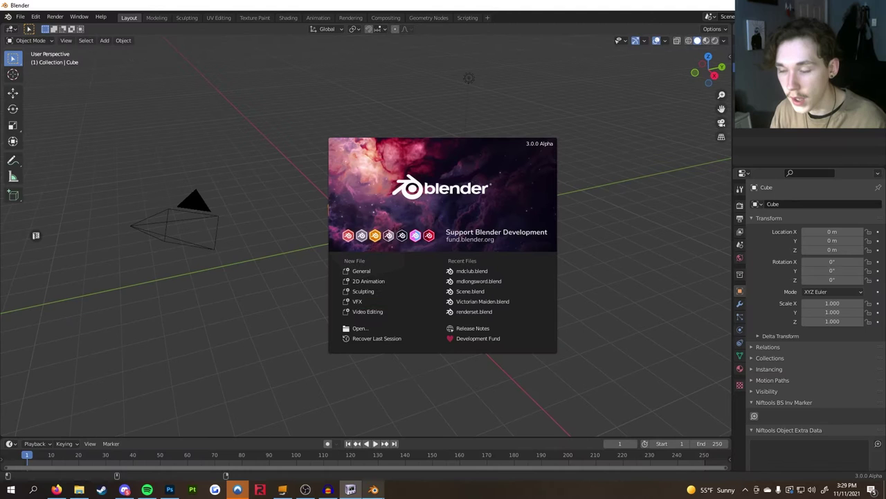
pyautogui.click(500, 270)
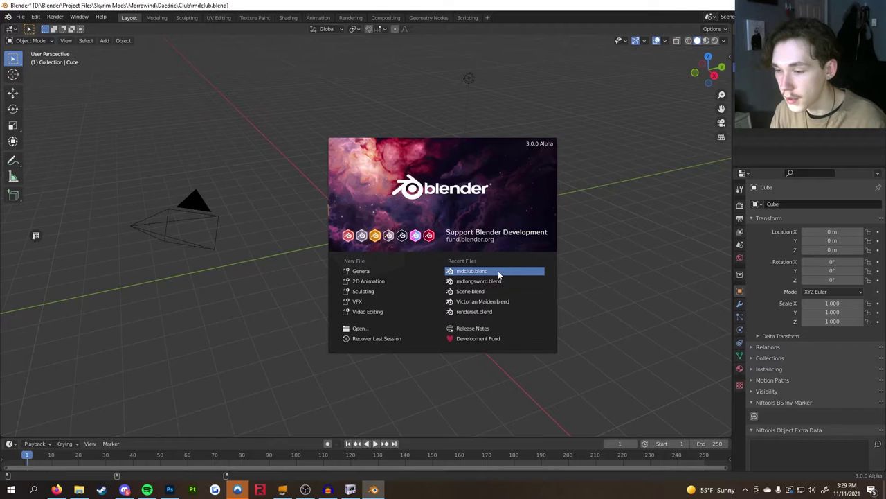
pyautogui.moveTo(472, 281); pyautogui.dragTo(371, 239, button='middle')
pyautogui.click(370, 239)
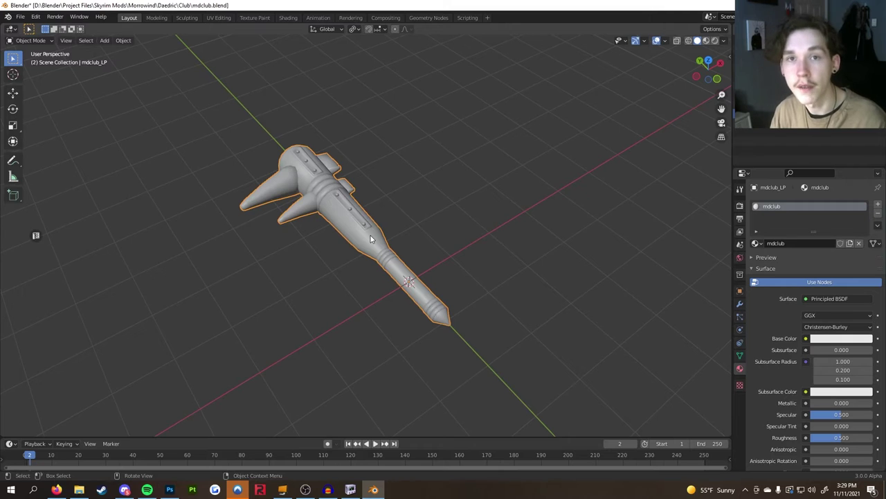
# - Export the selected club as mdclub.obj in Wavefront format to the Club project folder, limited to the selection only
pyautogui.click(27, 18)
pyautogui.moveTo(67, 149)
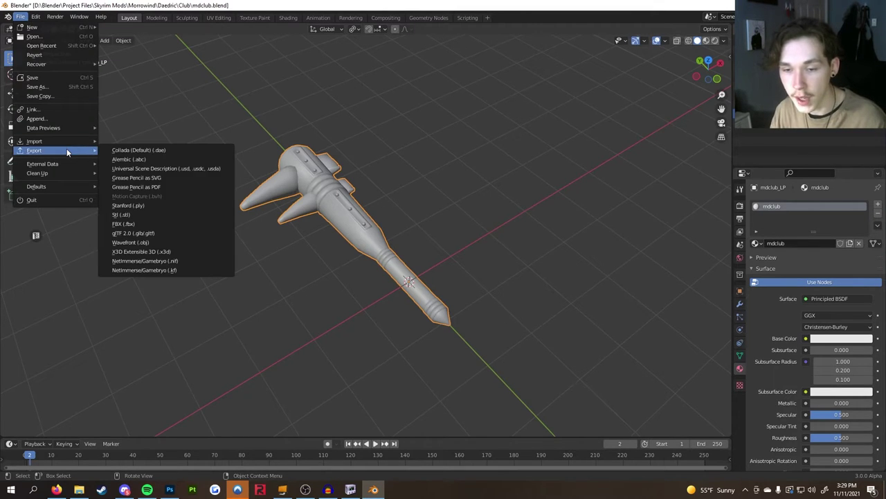
pyautogui.click(164, 243)
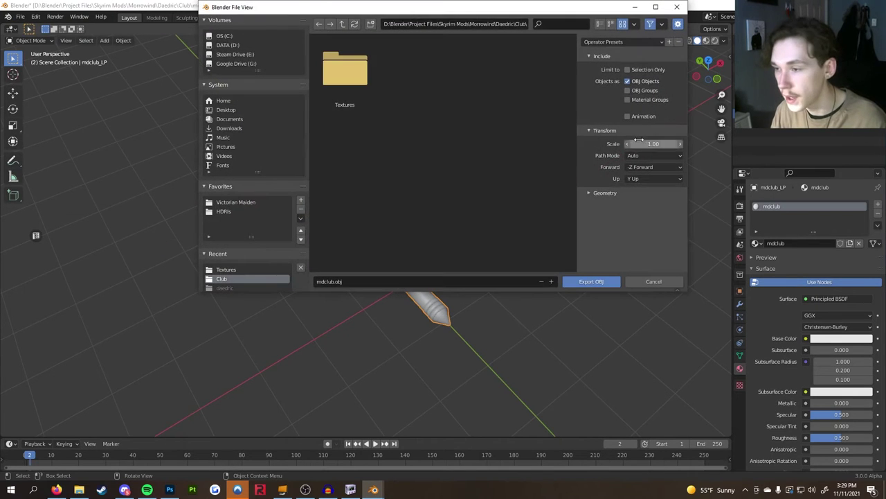
pyautogui.click(639, 71)
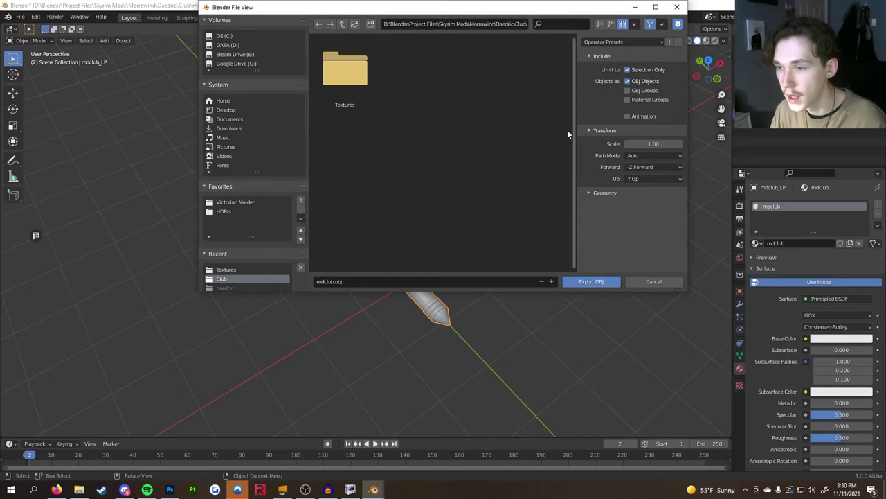
pyautogui.click(591, 281)
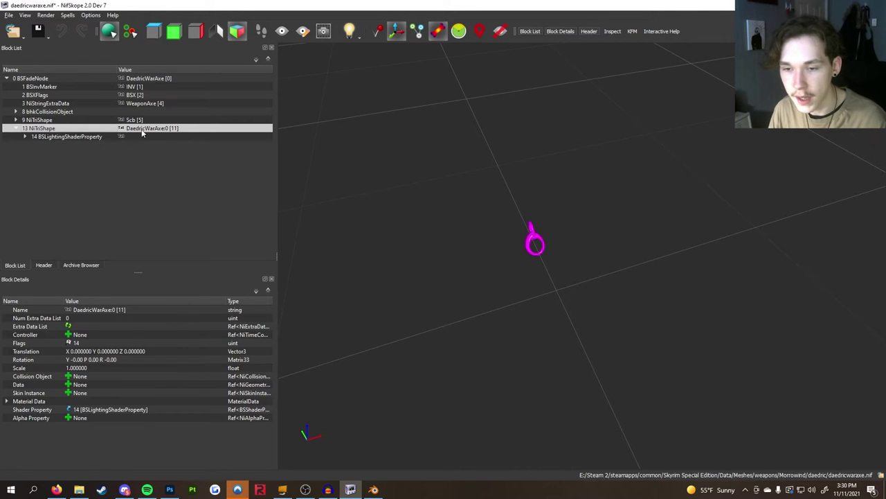
# - Import the exported club OBJ into the axe NIF in NifSkope, replacing the selected DaedricWarAxe:0 NiTriShape
pyautogui.click(9, 14)
pyautogui.moveTo(40, 127)
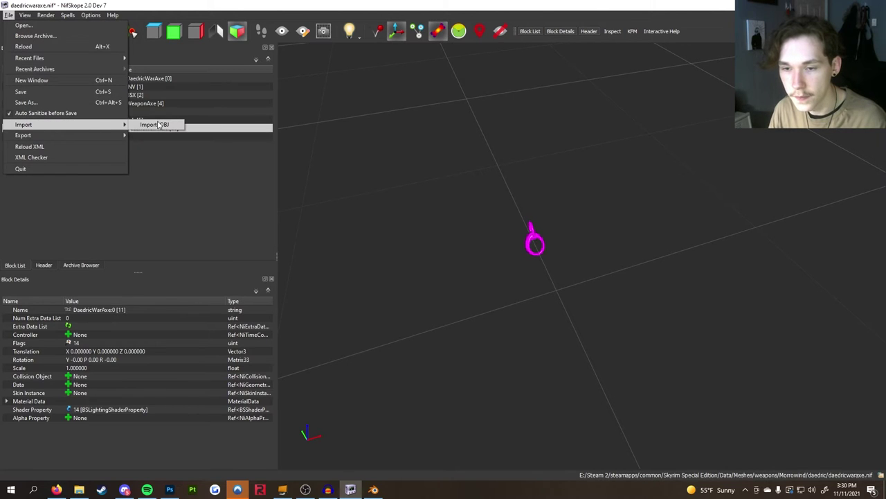
pyautogui.click(154, 125)
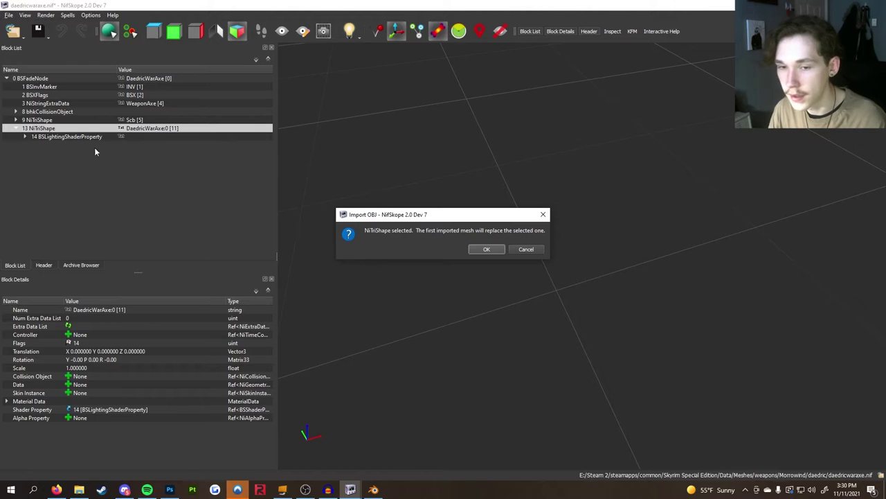
pyautogui.click(484, 251)
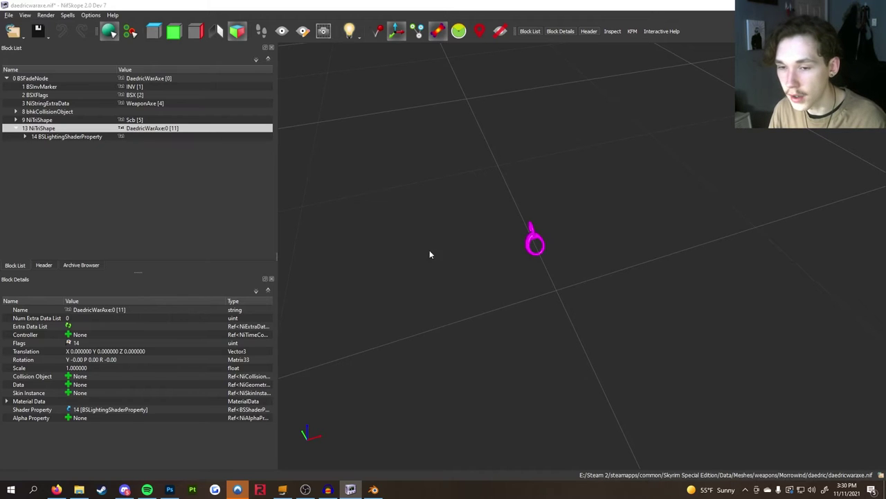
pyautogui.doubleClick(156, 92)
pyautogui.click(159, 88)
pyautogui.click(364, 244)
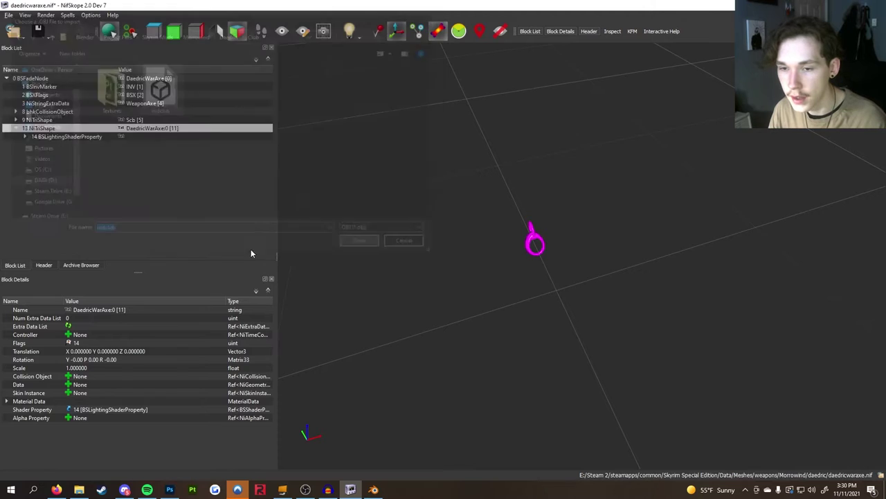
pyautogui.moveTo(338, 203); pyautogui.dragTo(576, 200)
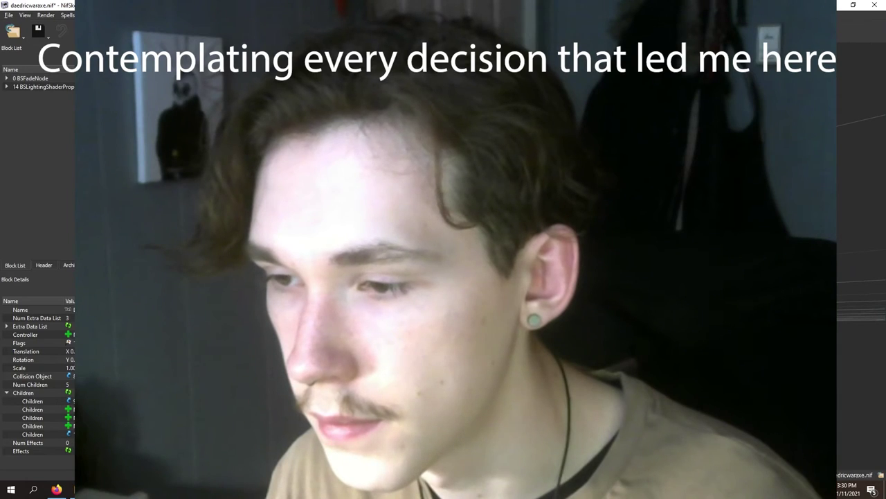
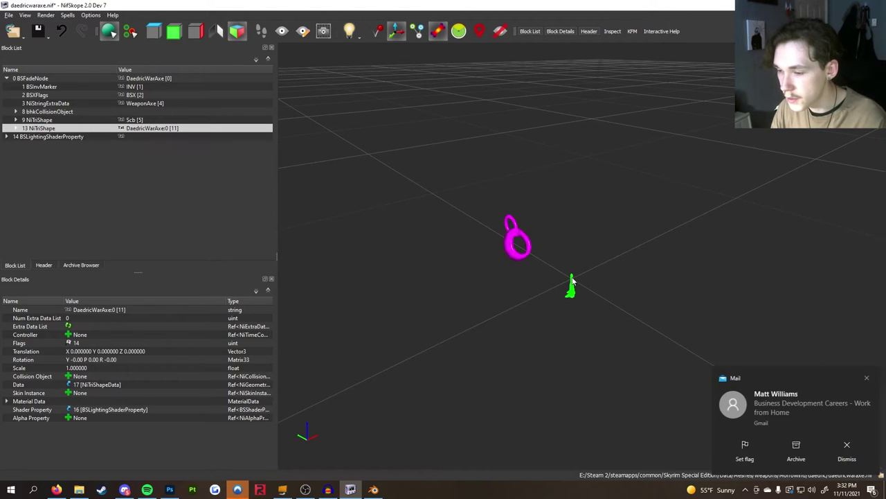
# - Open the transform editor for the imported DaedricWarAxe:0 club shape, accepting the confirmation, and place it clear of the model
pyautogui.click(866, 377)
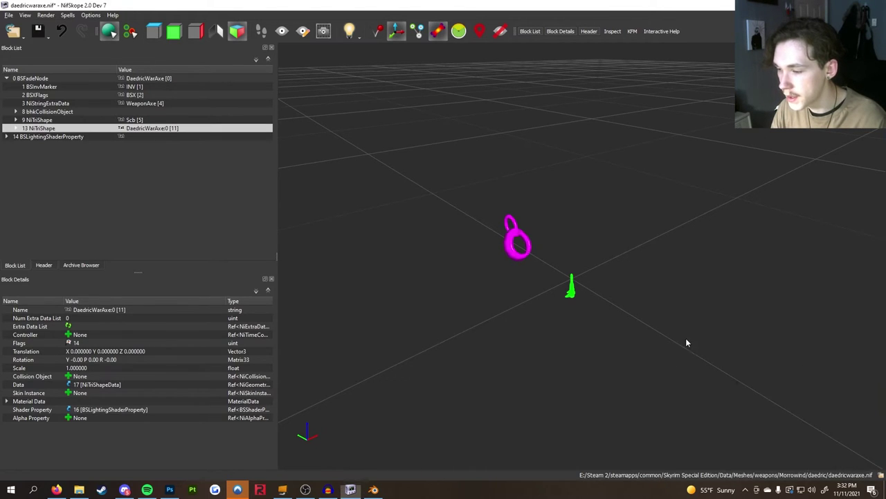
pyautogui.rightClick(570, 295)
pyautogui.moveTo(609, 371)
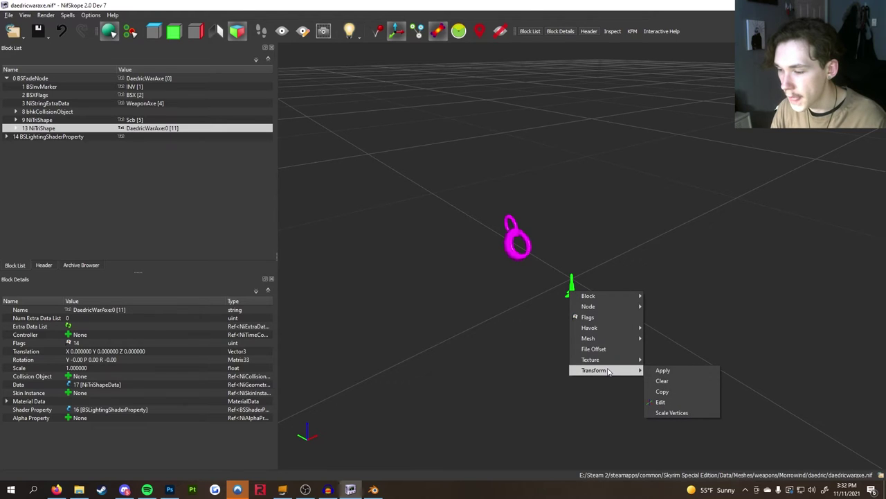
pyautogui.click(675, 403)
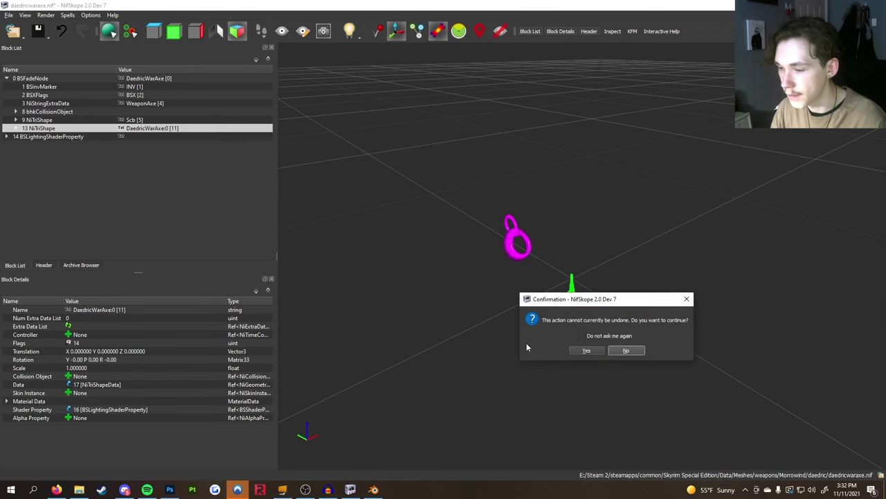
pyautogui.click(587, 352)
pyautogui.moveTo(521, 353); pyautogui.dragTo(533, 322)
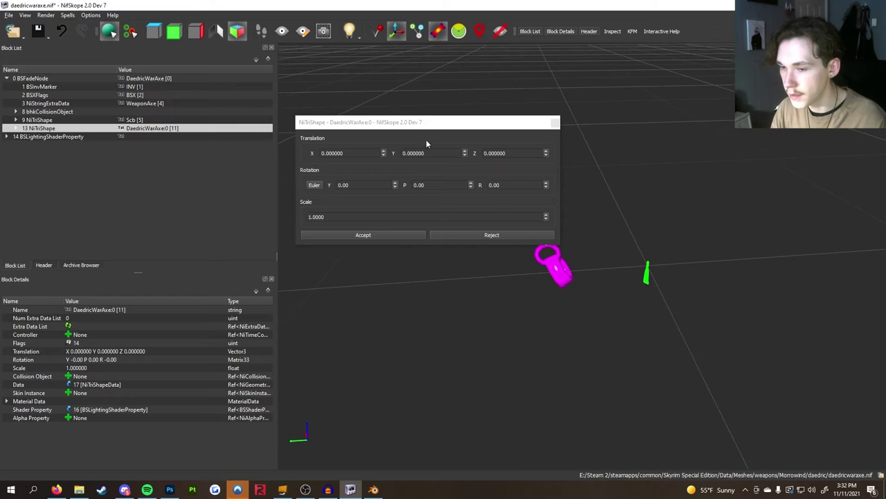
pyautogui.moveTo(431, 123); pyautogui.dragTo(436, 63)
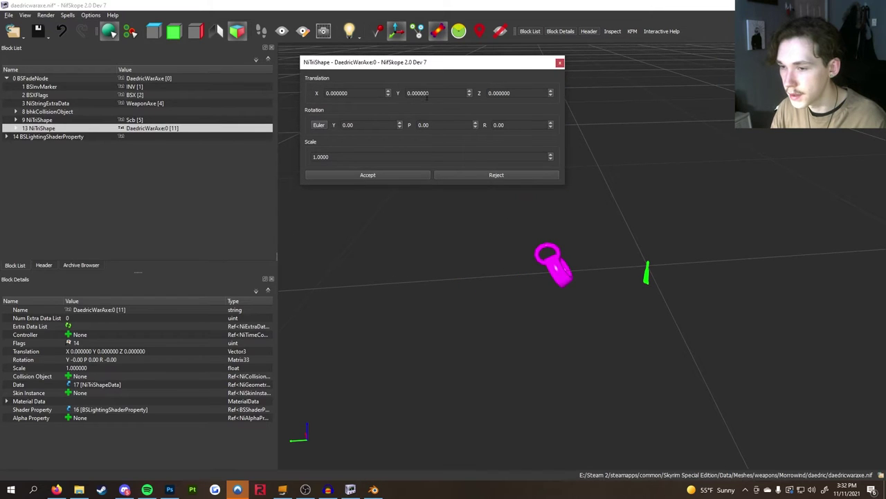
# - Try nudging the club's X translation up in small increments, then step it back to 0
pyautogui.doubleClick(357, 93)
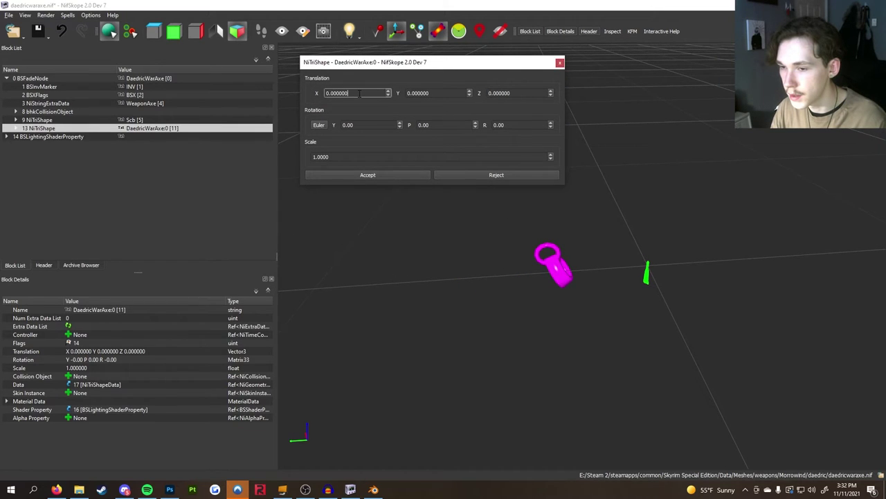
pyautogui.click(389, 90)
pyautogui.click(389, 91)
pyautogui.click(389, 90)
pyautogui.click(388, 90)
pyautogui.click(389, 96)
pyautogui.click(388, 95)
pyautogui.click(389, 96)
pyautogui.click(389, 96)
# - Set the club's Y rotation to 90 degrees
pyautogui.click(399, 125)
pyautogui.click(399, 125)
pyautogui.write('9')
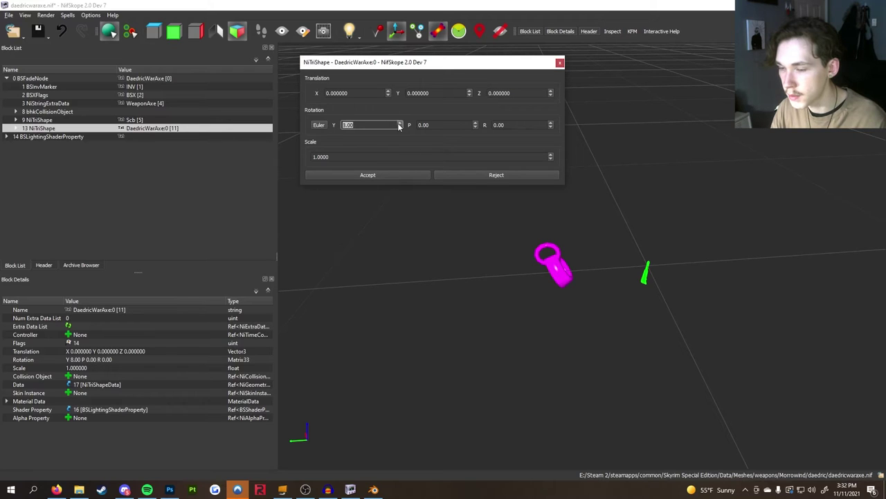
pyautogui.write('0')
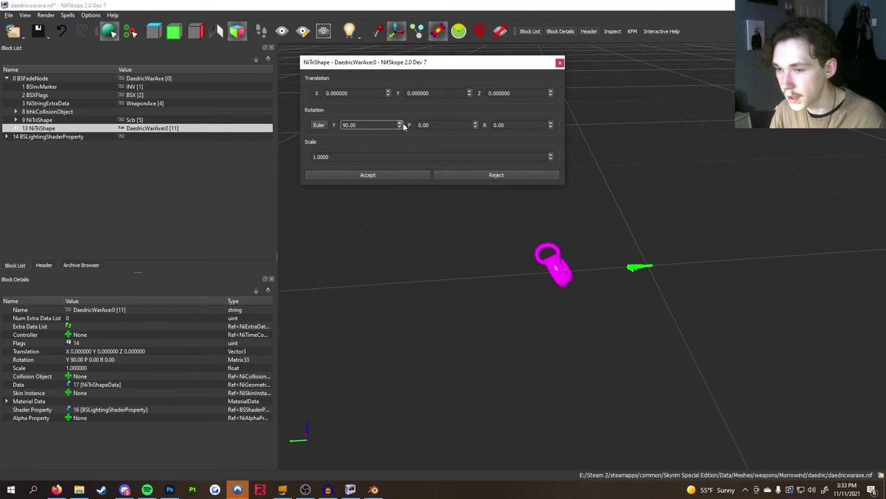
# - Set the club's scale to 22 so it matches the size of the original weapon
pyautogui.click(356, 159)
pyautogui.press('Delete')
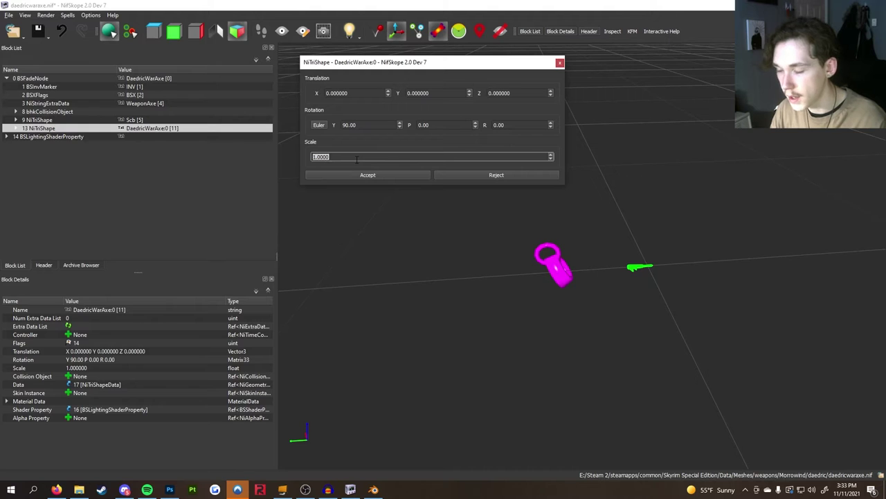
pyautogui.write('2')
pyautogui.press('BackSpace')
pyautogui.write('1')
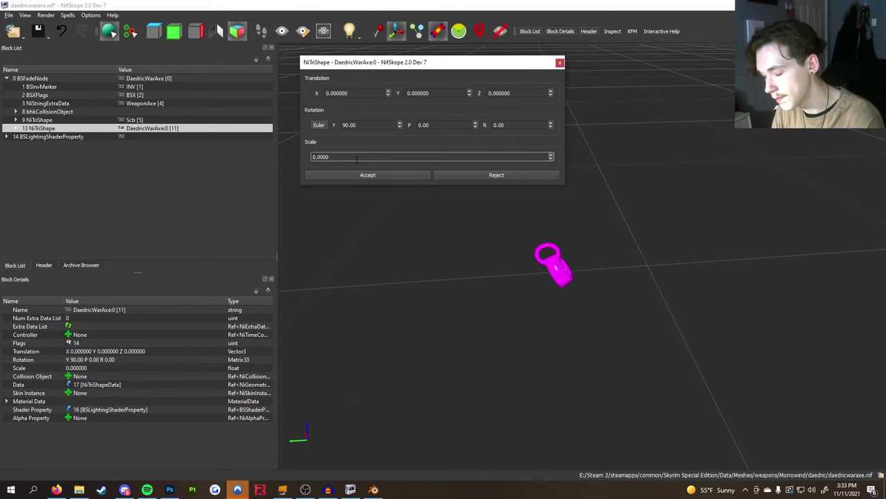
pyautogui.press('BackSpace')
pyautogui.write('22')
pyautogui.scroll(-3, 614, 298)
pyautogui.scroll(3, 615, 297)
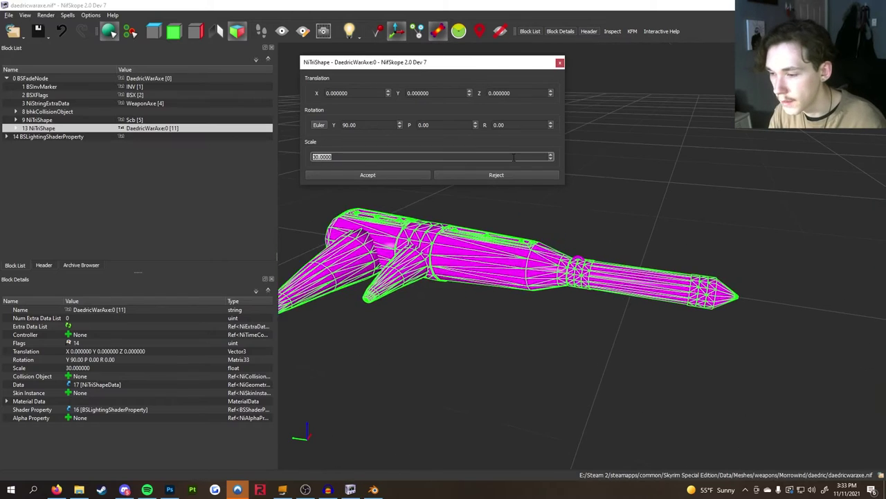
# - Select the Scb ring shape and examine from several angles how the scaled club lines up with it
pyautogui.click(574, 257)
pyautogui.rightClick(558, 257)
pyautogui.click(609, 295)
pyautogui.scroll(-7, 430, 153)
pyautogui.scroll(2, 426, 216)
pyautogui.scroll(-20, 350, 153)
pyautogui.moveTo(588, 277); pyautogui.dragTo(542, 240)
pyautogui.scroll(7, 429, 153)
pyautogui.scroll(-20, 370, 153)
pyautogui.scroll(-20, 370, 153)
pyautogui.scroll(20, 429, 153)
pyautogui.click(363, 234)
pyautogui.moveTo(509, 332); pyautogui.dragTo(542, 317)
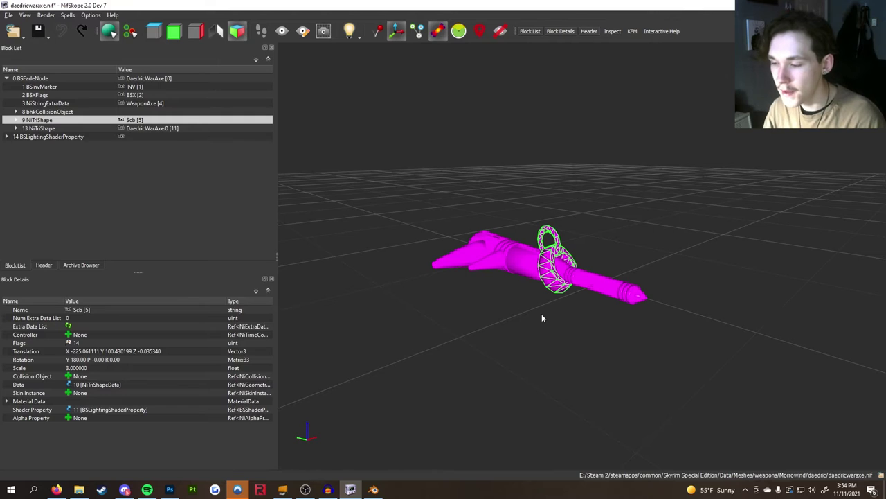
pyautogui.moveTo(542, 318); pyautogui.dragTo(592, 324)
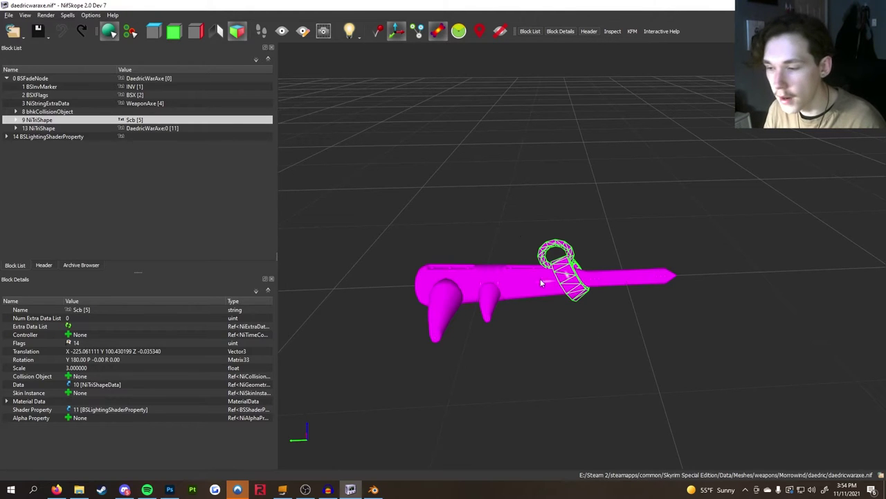
pyautogui.moveTo(595, 301)
pyautogui.mouseDown()
pyautogui.moveTo(564, 313)
pyautogui.moveTo(593, 292)
pyautogui.mouseUp()
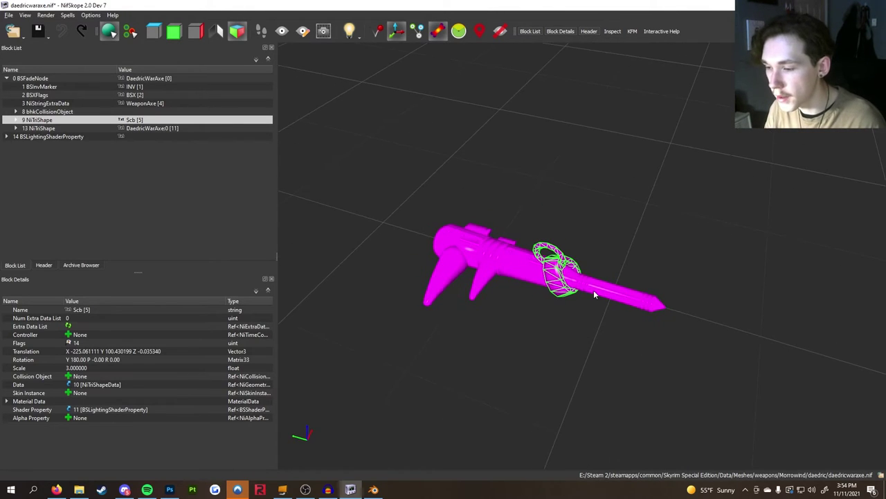
# - Expand the DaedricWarAxe:0 NiTriShape and compare its own BSLightingShaderProperty with the detached one at the root of the block list
pyautogui.click(594, 294)
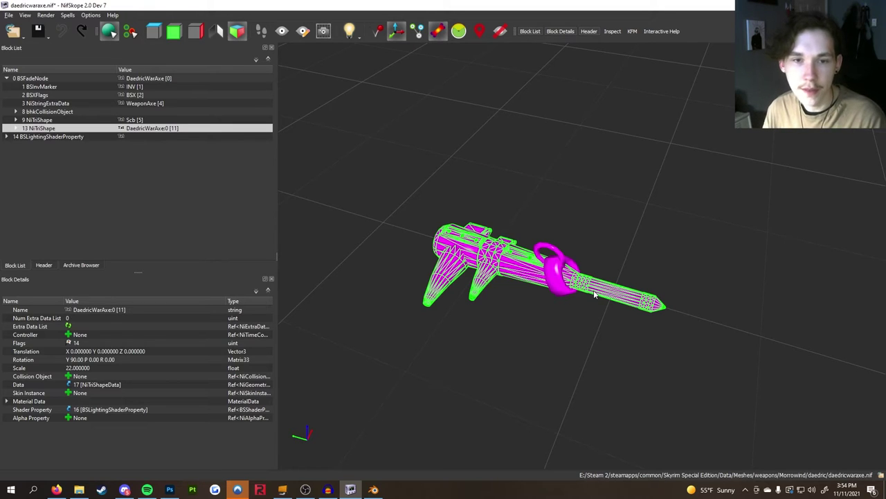
pyautogui.click(15, 129)
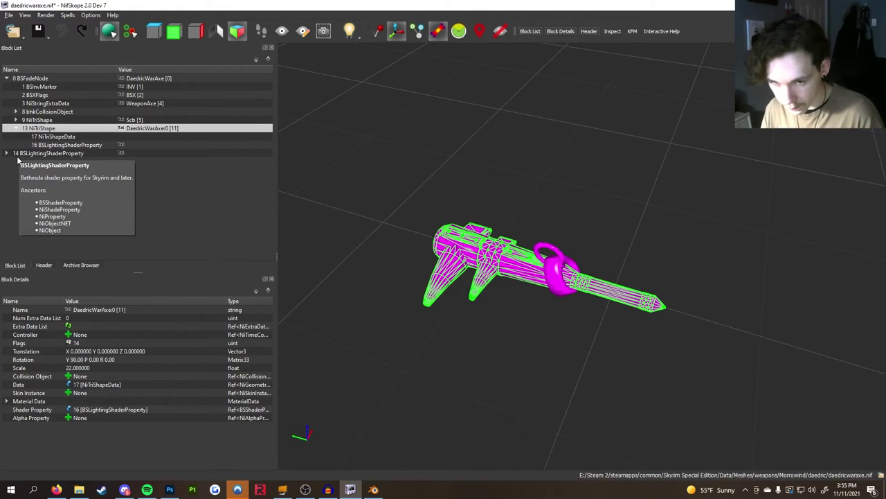
pyautogui.click(19, 157)
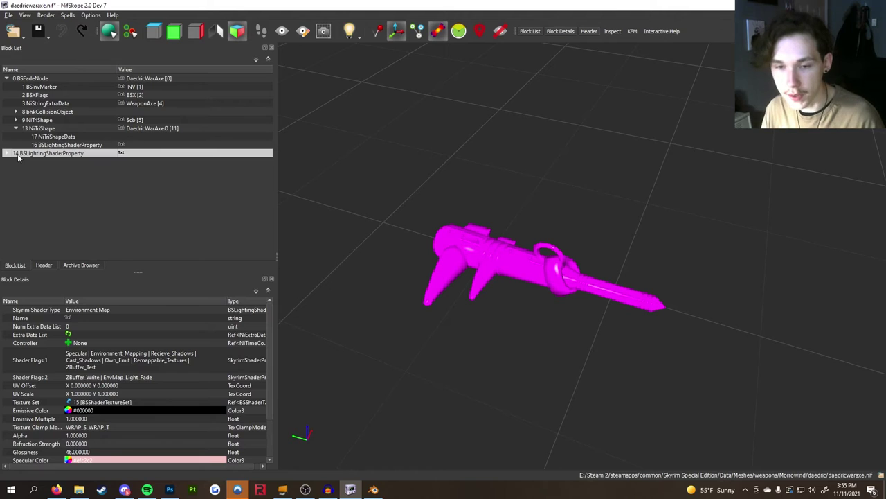
pyautogui.click(52, 137)
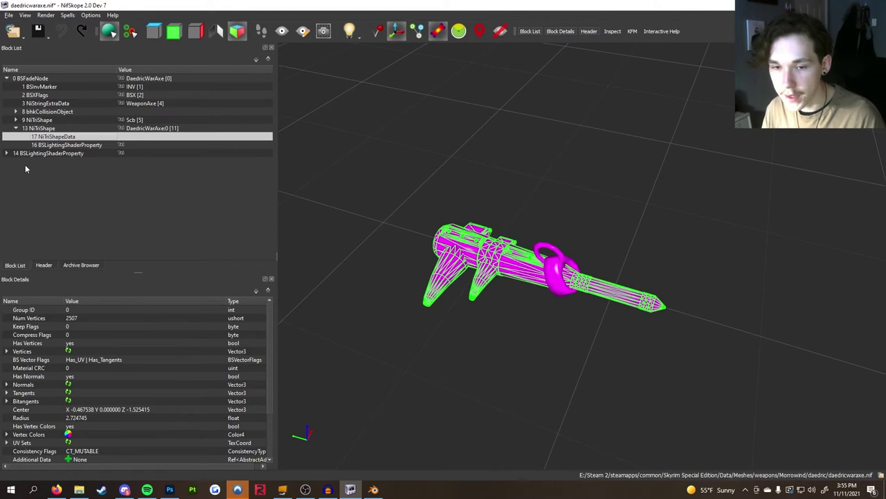
pyautogui.click(36, 146)
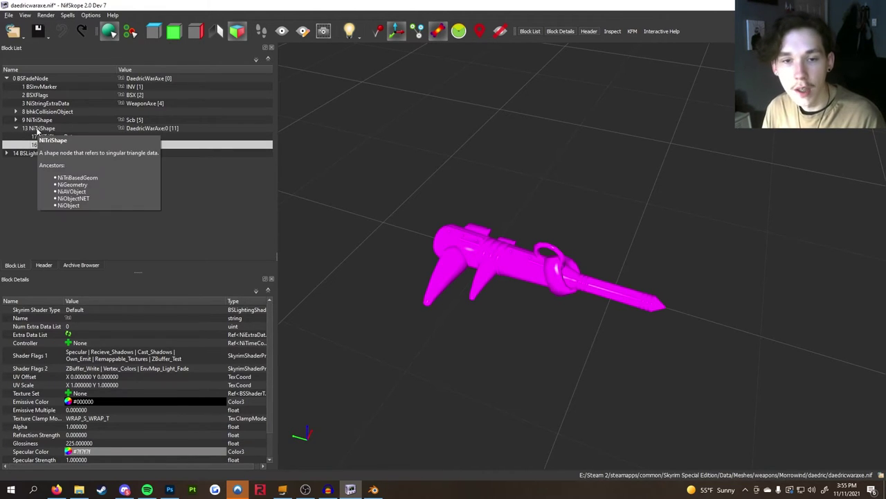
pyautogui.click(38, 128)
pyautogui.click(47, 145)
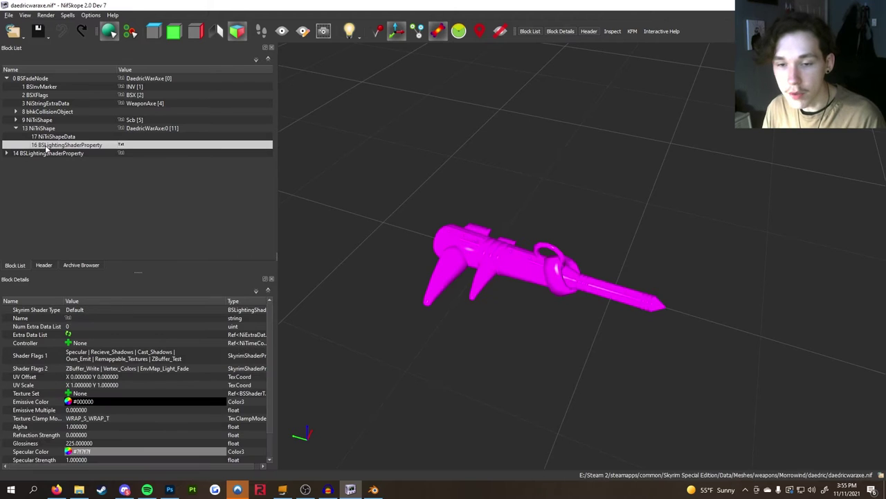
pyautogui.click(6, 154)
pyautogui.click(7, 154)
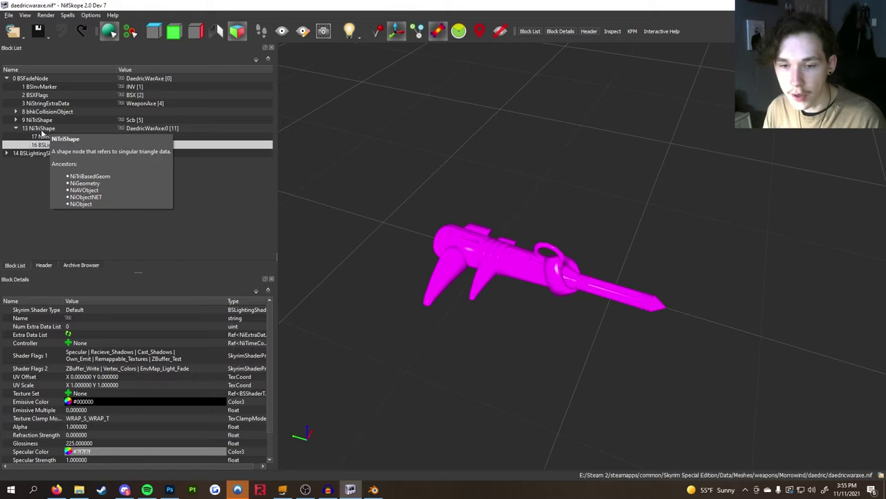
# - Set the Shader Property of the DaedricWarAxe:0 NiTriShape to block 14, the original BSLightingShaderProperty
pyautogui.click(41, 129)
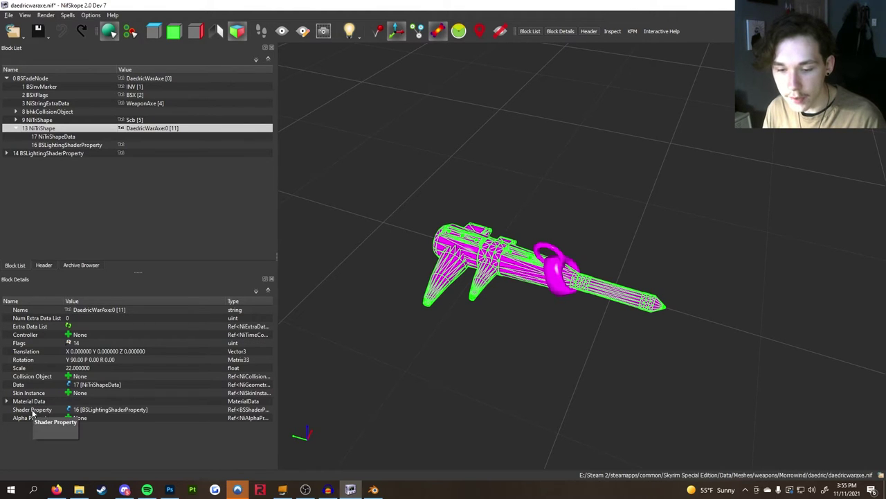
pyautogui.doubleClick(96, 410)
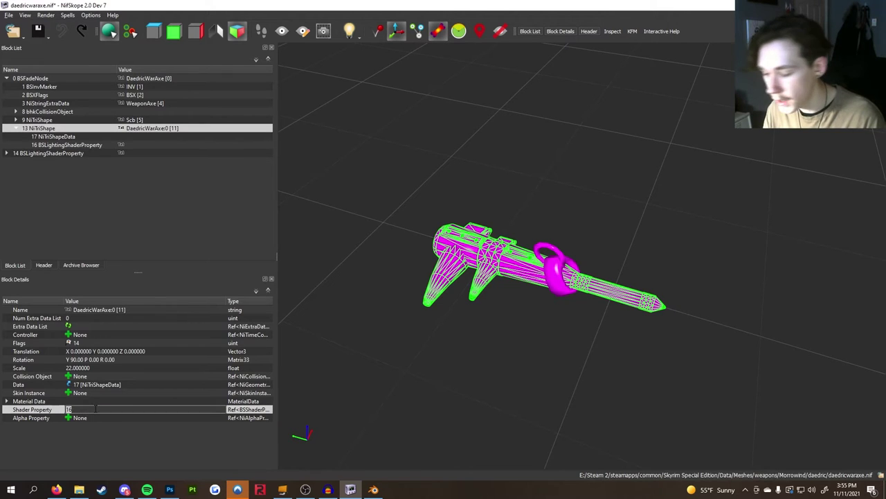
pyautogui.write('14')
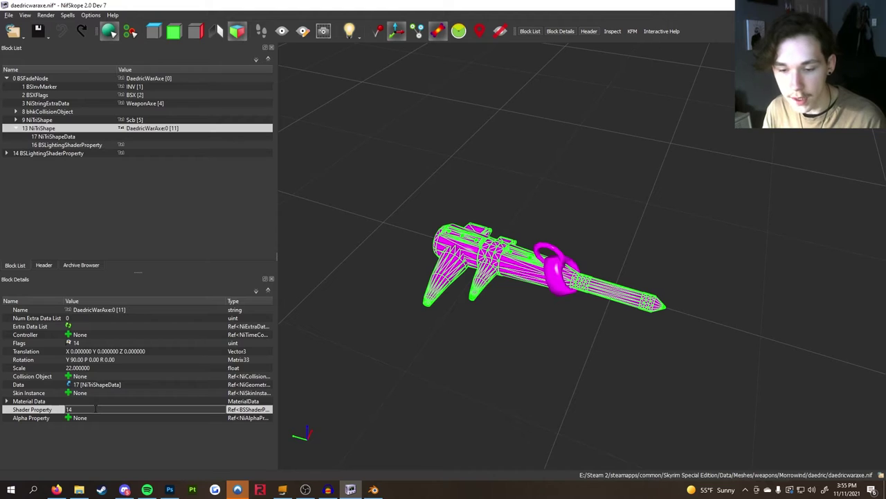
pyautogui.press('Return')
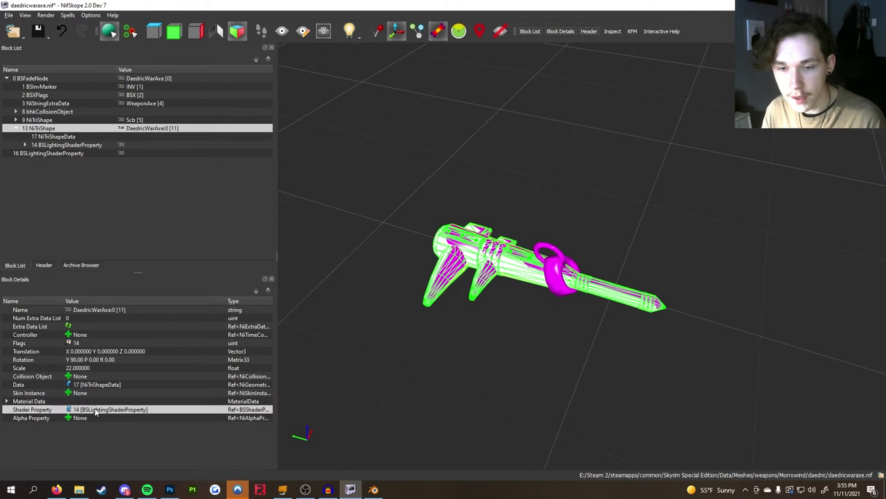
# - Delete the detached BSLightingShaderProperty block 16 from the root of the block list
pyautogui.click(76, 153)
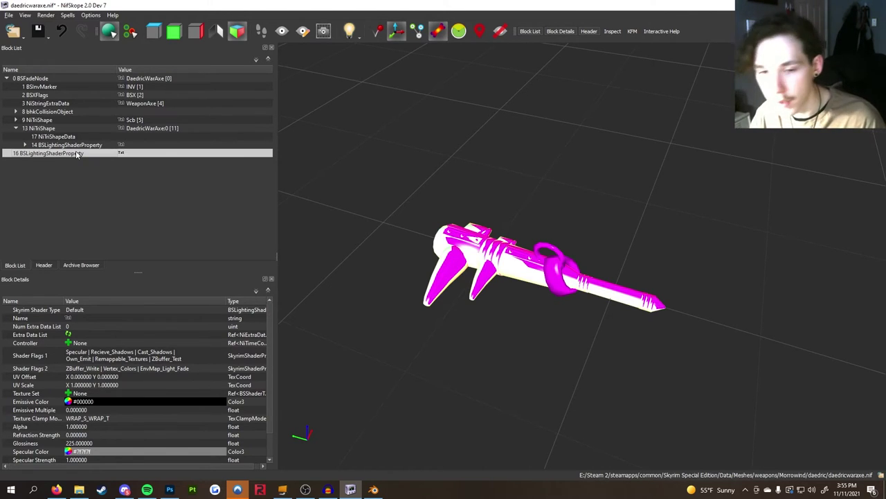
pyautogui.hotkey('ctrl', 'Delete')
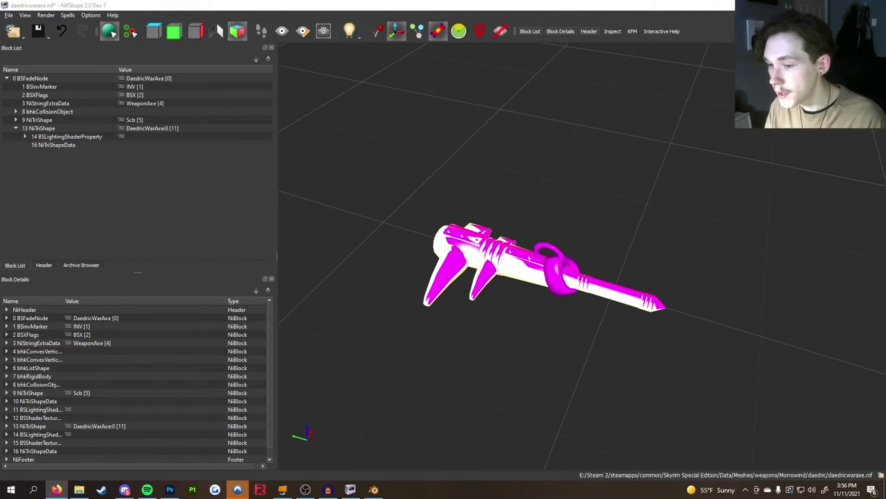
pyautogui.moveTo(513, 243)
pyautogui.mouseDown()
pyautogui.moveTo(525, 240)
pyautogui.moveTo(518, 228)
pyautogui.moveTo(509, 239)
pyautogui.mouseUp()
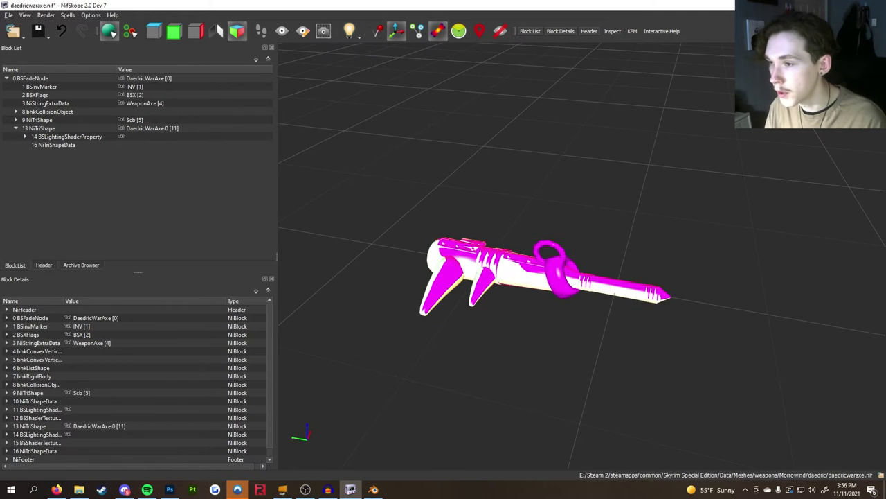
# - Show the desktop and move the 4K and 2K folders together to just beneath the application shortcuts
pyautogui.hotkey('alt', 'Tab')
pyautogui.press('super+d')
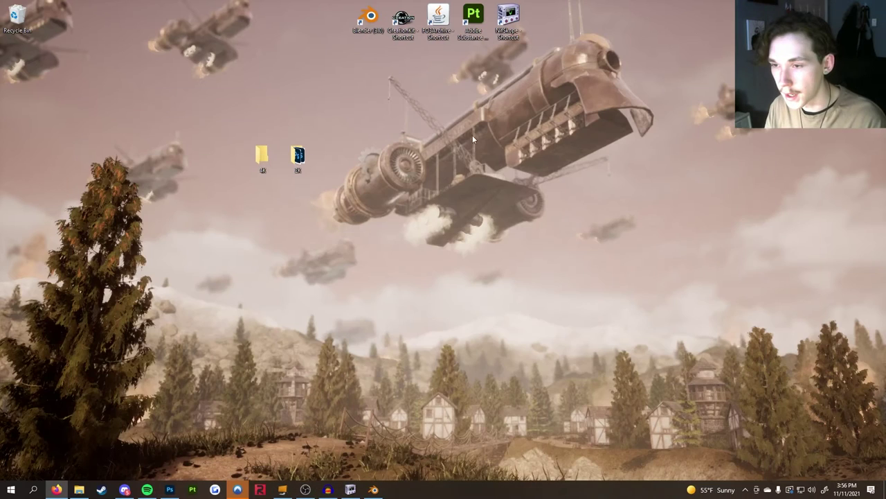
pyautogui.moveTo(311, 193); pyautogui.dragTo(230, 144)
pyautogui.moveTo(278, 159); pyautogui.dragTo(419, 115)
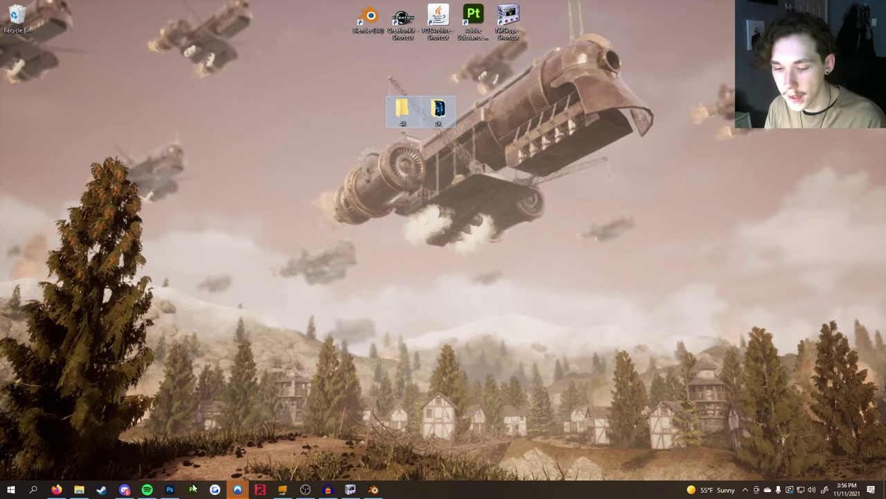
# - Return to the desktop and bring up the daedric weapon meshes folder in File Explorer
pyautogui.click(351, 489)
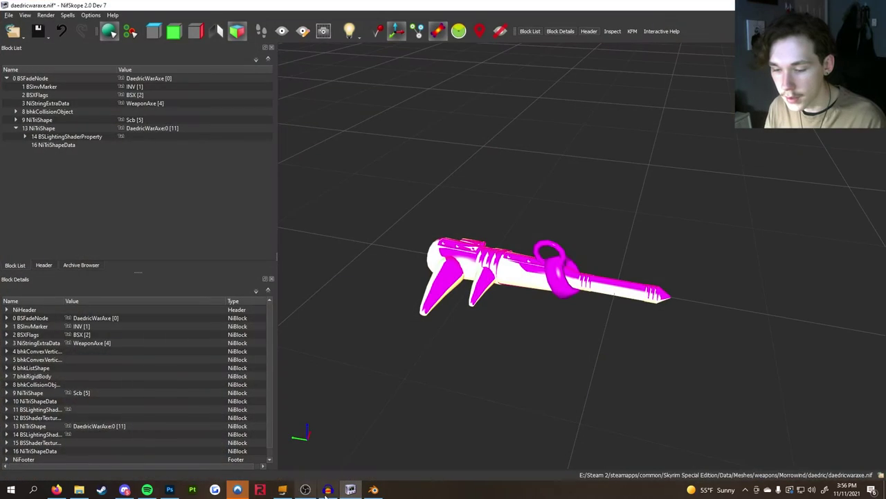
pyautogui.press('super+d')
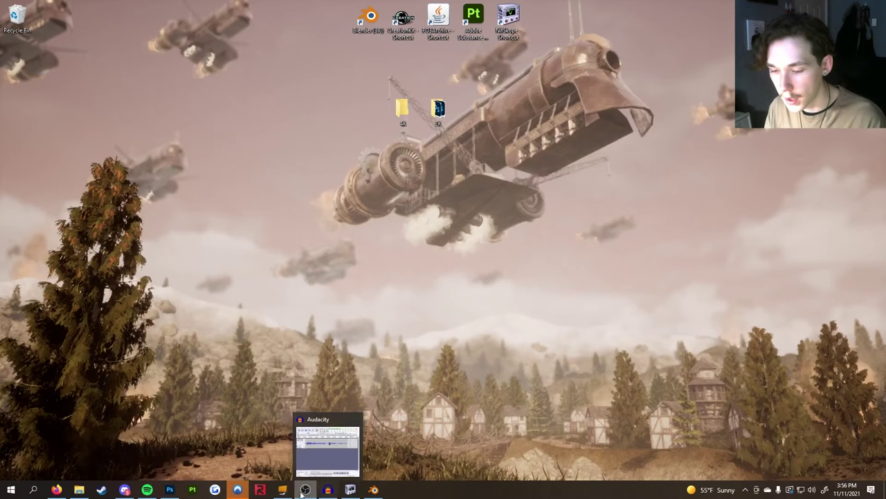
pyautogui.moveTo(335, 492)
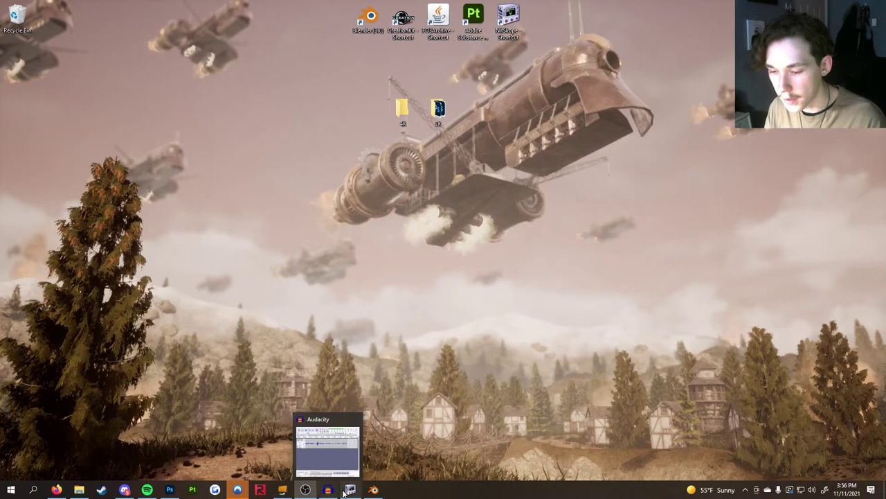
pyautogui.click(325, 450)
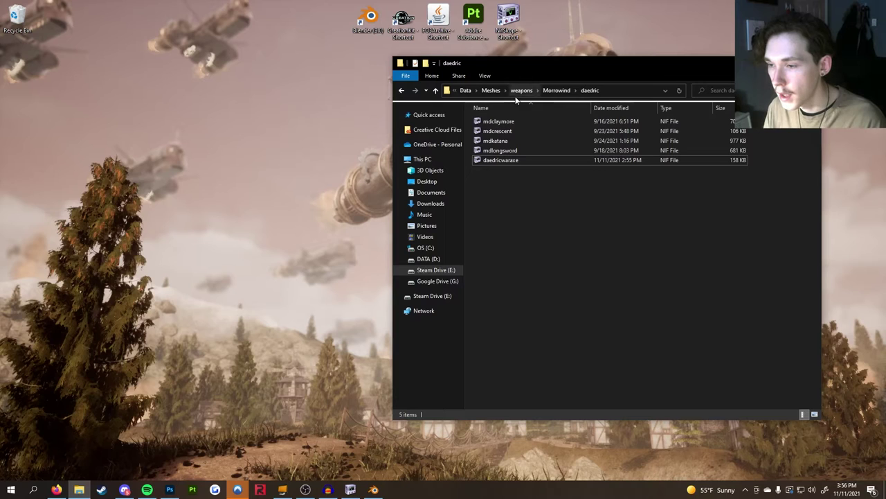
# - Navigate from the Skyrim Special Edition Data folder to Textures\weapons\Morrowind\daedric
pyautogui.click(465, 91)
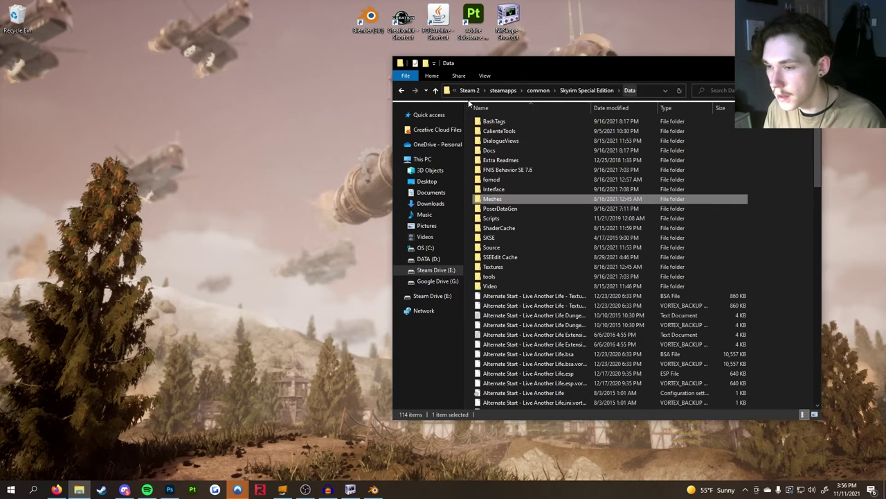
pyautogui.doubleClick(521, 266)
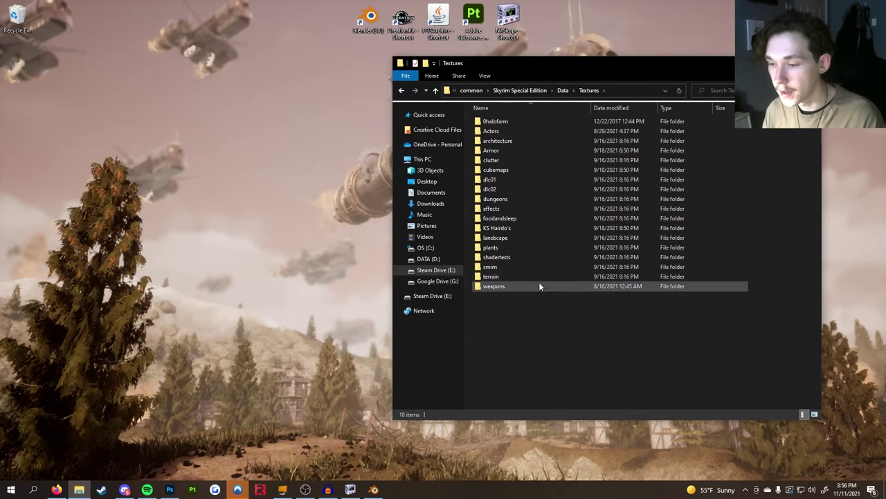
pyautogui.moveTo(540, 285)
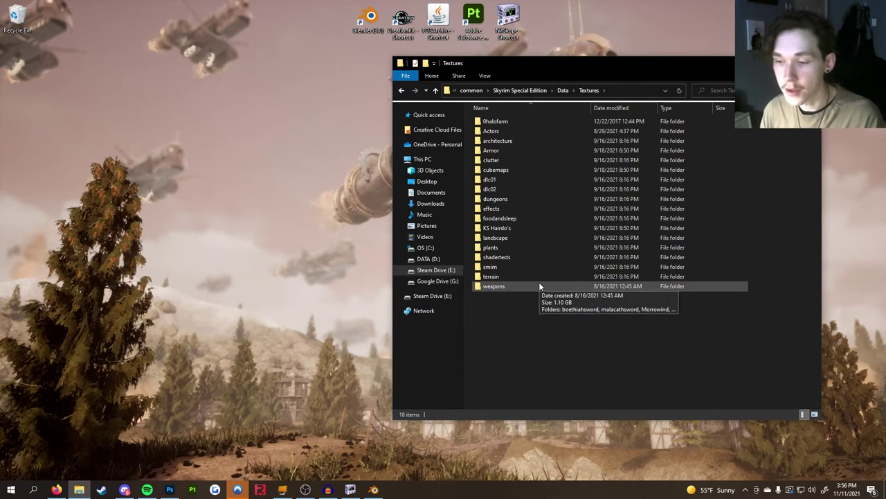
pyautogui.doubleClick(540, 286)
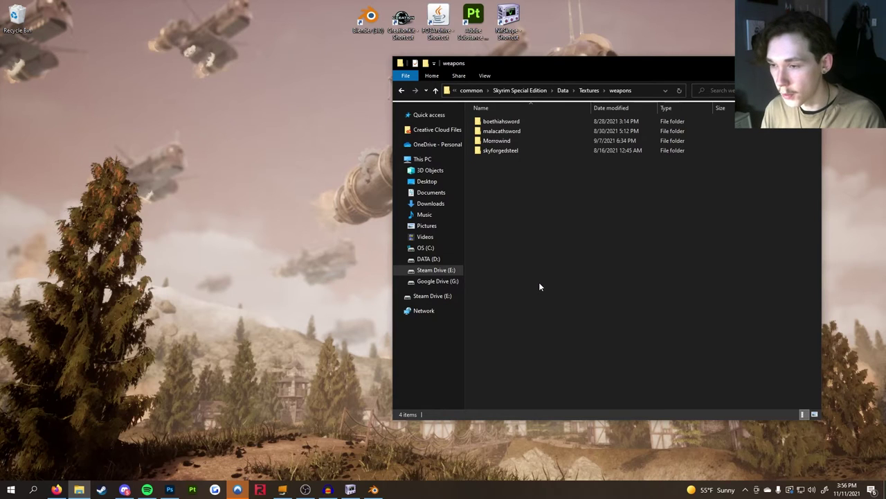
pyautogui.moveTo(527, 141)
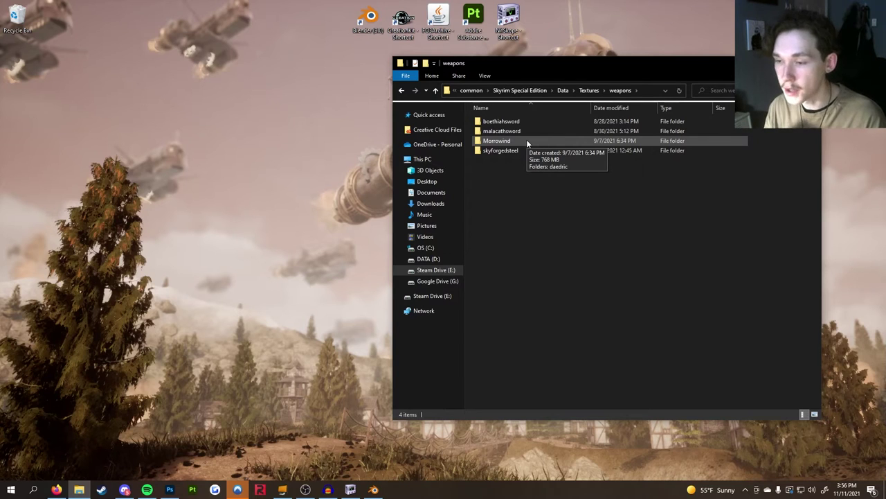
pyautogui.doubleClick(526, 141)
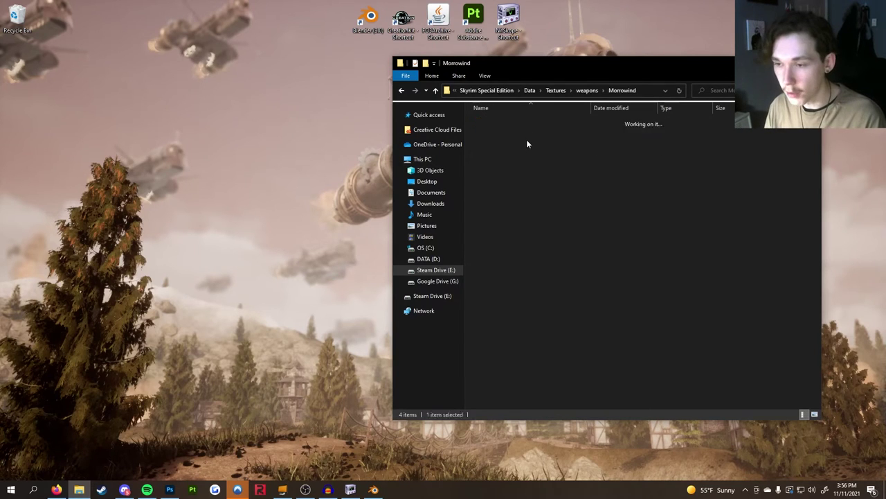
pyautogui.doubleClick(521, 121)
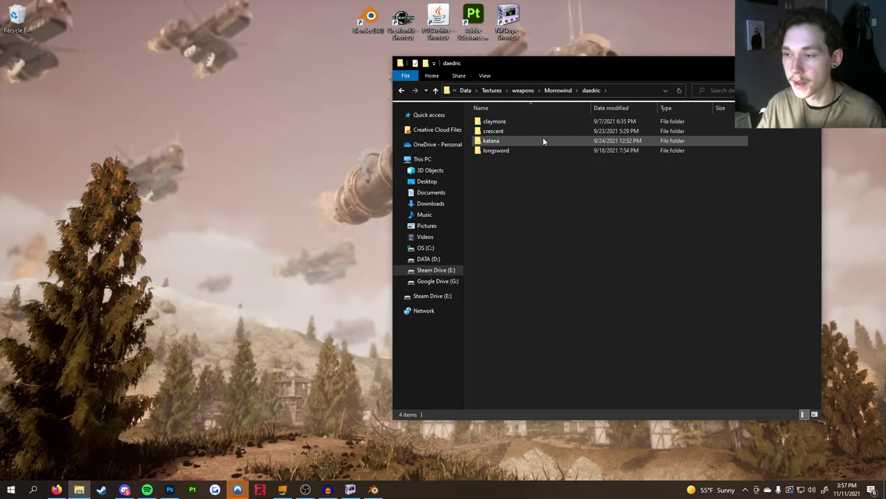
# - Inspect the texture files in the malacathsword folder as a reference, and return to the Morrowind daedric textures folder
pyautogui.hotkey('alt', 'Up')
pyautogui.hotkey('alt', 'Up')
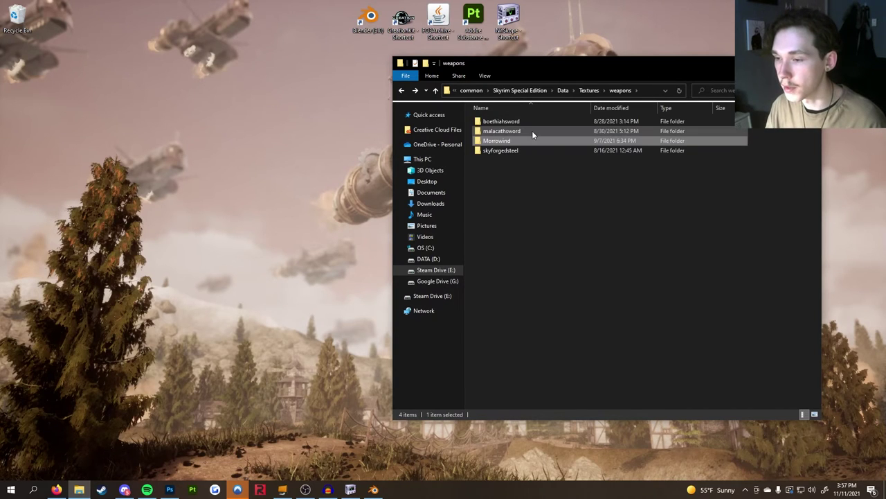
pyautogui.doubleClick(532, 130)
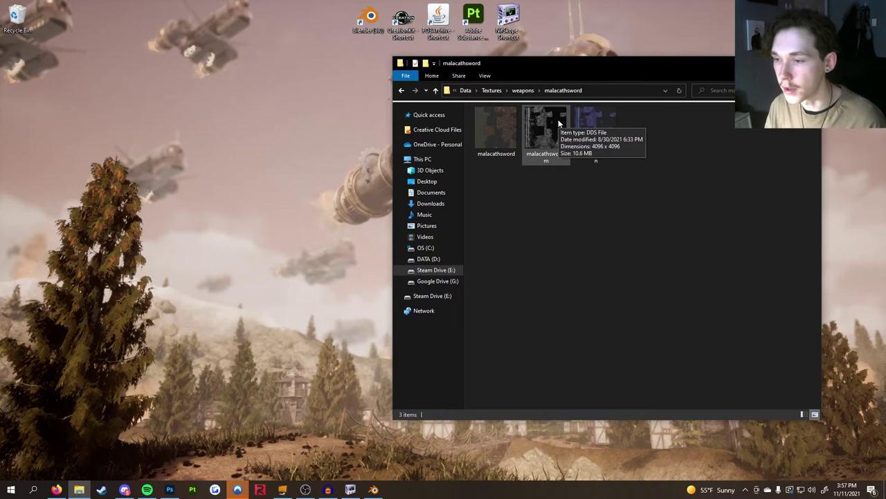
pyautogui.hotkey('alt', 'Left')
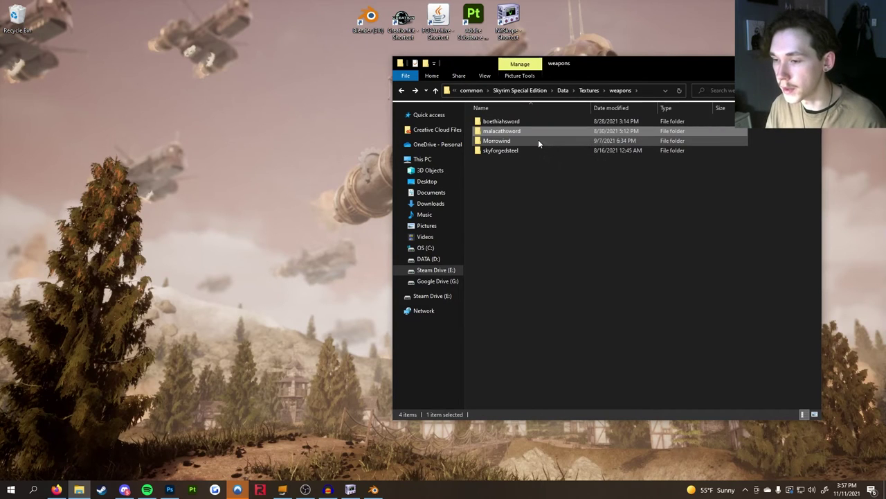
pyautogui.doubleClick(538, 140)
pyautogui.doubleClick(523, 124)
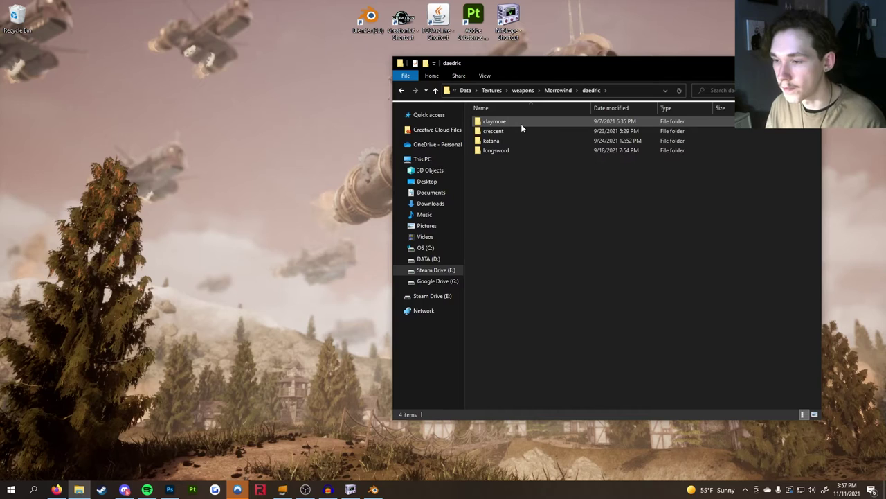
# - Create a new folder named club in the daedric textures folder and open it
pyautogui.rightClick(531, 199)
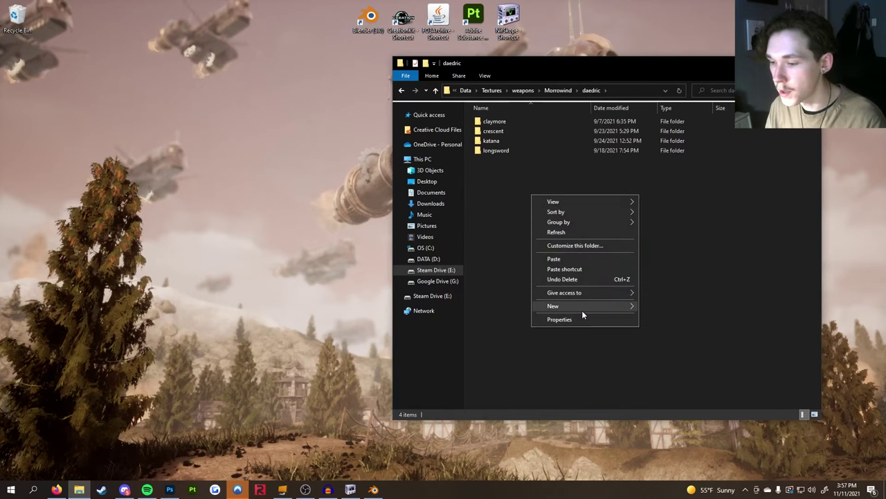
pyautogui.moveTo(582, 308)
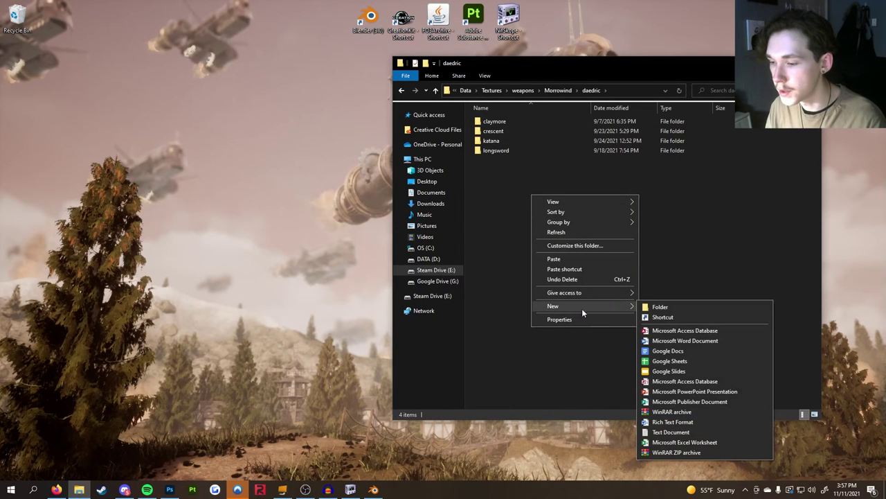
pyautogui.click(658, 307)
pyautogui.write('club')
pyautogui.press('Return')
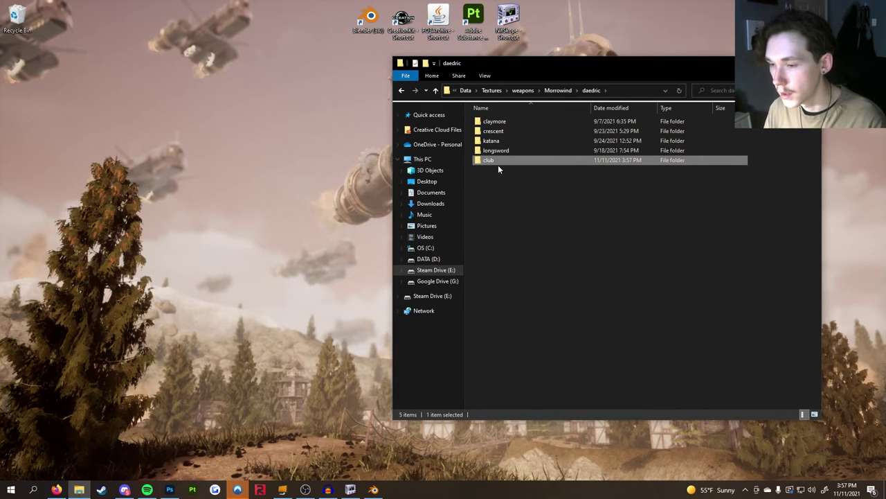
pyautogui.doubleClick(499, 163)
# - Copy mdclub, mdclub_m and mdclub_n from the desktop's 4K folder into the club folder, and close the 4K window
pyautogui.moveTo(525, 61); pyautogui.dragTo(422, 155)
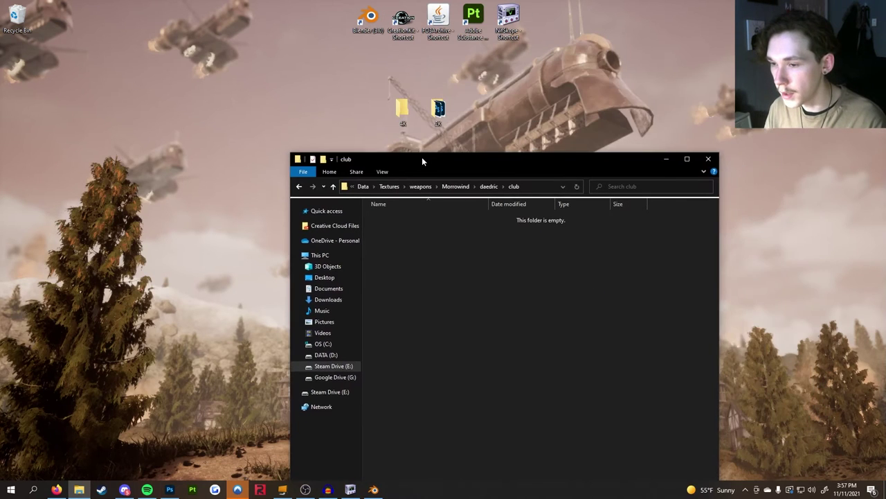
pyautogui.doubleClick(412, 119)
pyautogui.moveTo(516, 13); pyautogui.dragTo(270, 41)
pyautogui.moveTo(486, 392); pyautogui.dragTo(318, 219)
pyautogui.moveTo(451, 155); pyautogui.dragTo(555, 63)
pyautogui.moveTo(181, 172); pyautogui.dragTo(257, 188)
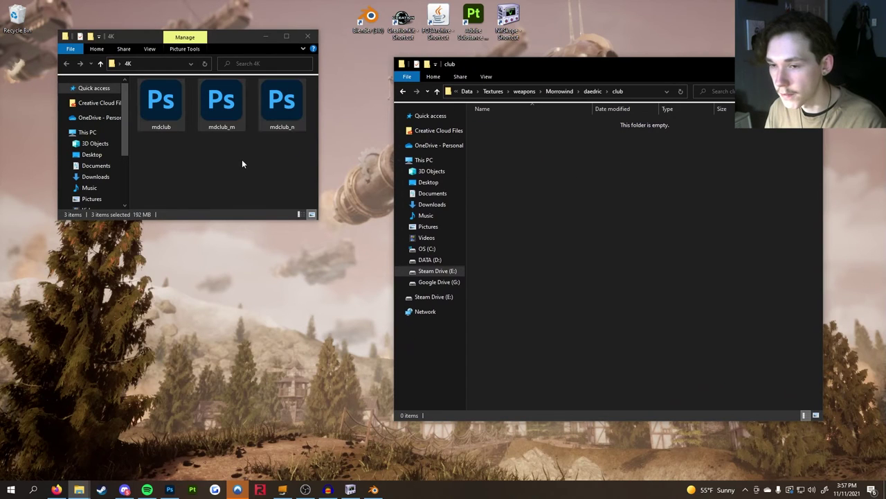
pyautogui.click(309, 36)
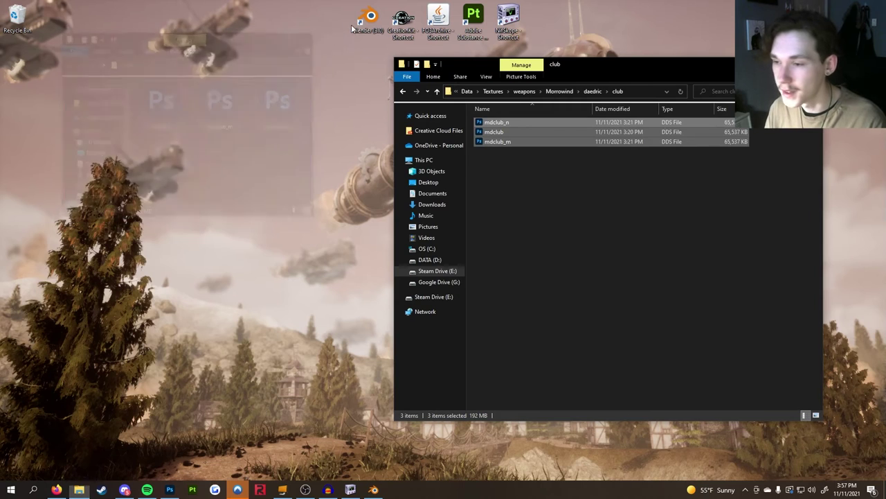
# - Minimize the club folder window, switch to NifSkope and select the BSShaderTextureSet under the DaedricWarAxe:0 BSLightingShaderProperty
pyautogui.moveTo(618, 64); pyautogui.dragTo(619, 44)
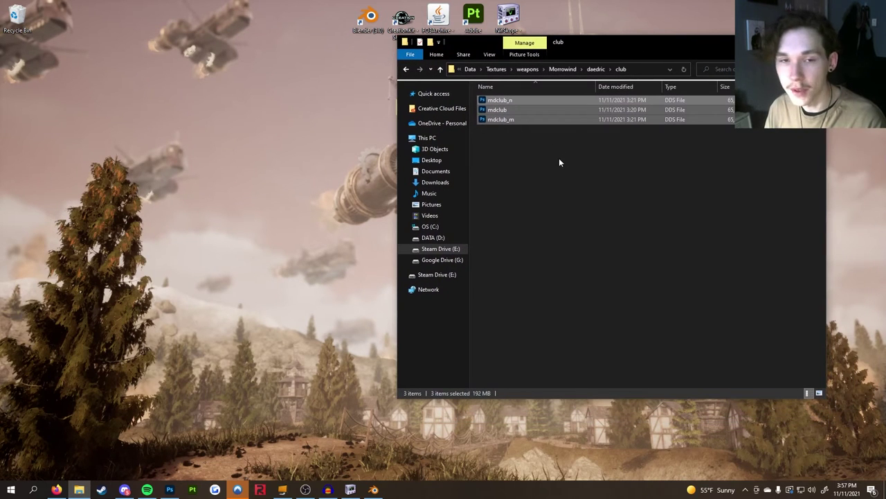
pyautogui.moveTo(579, 47); pyautogui.dragTo(326, 28)
pyautogui.press('super+Down')
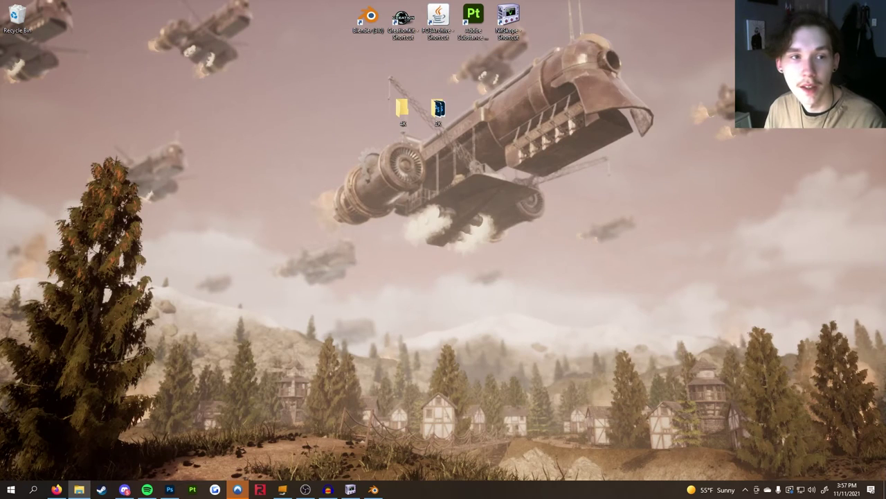
pyautogui.click(351, 489)
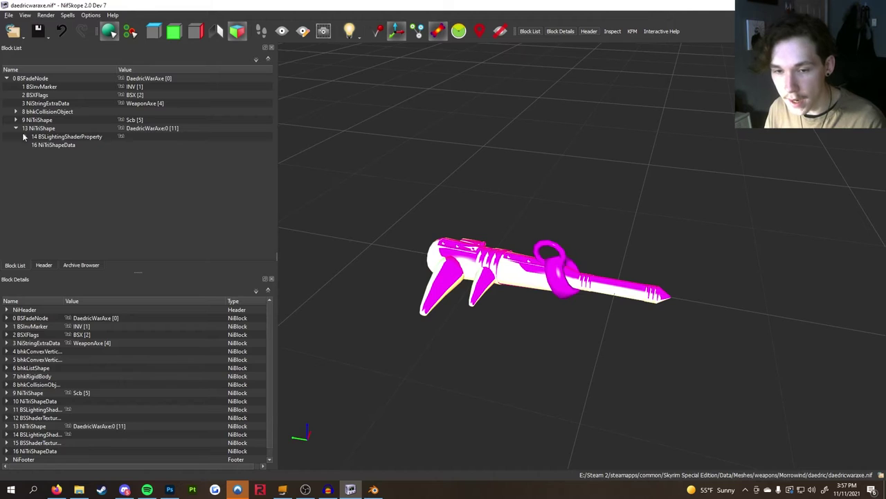
pyautogui.moveTo(578, 247); pyautogui.dragTo(332, 256)
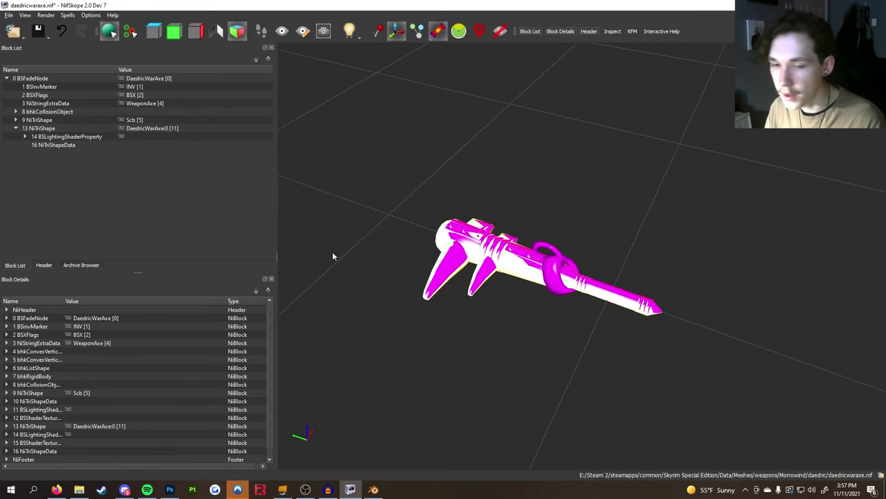
pyautogui.click(26, 136)
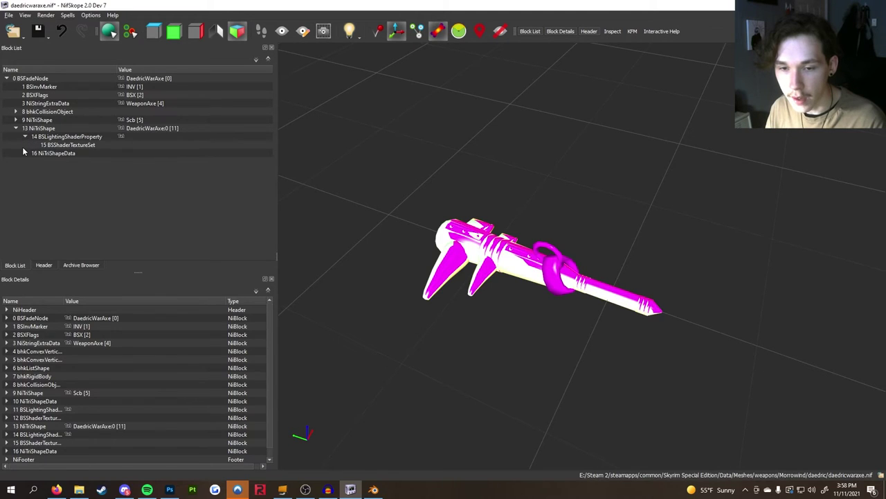
pyautogui.click(61, 145)
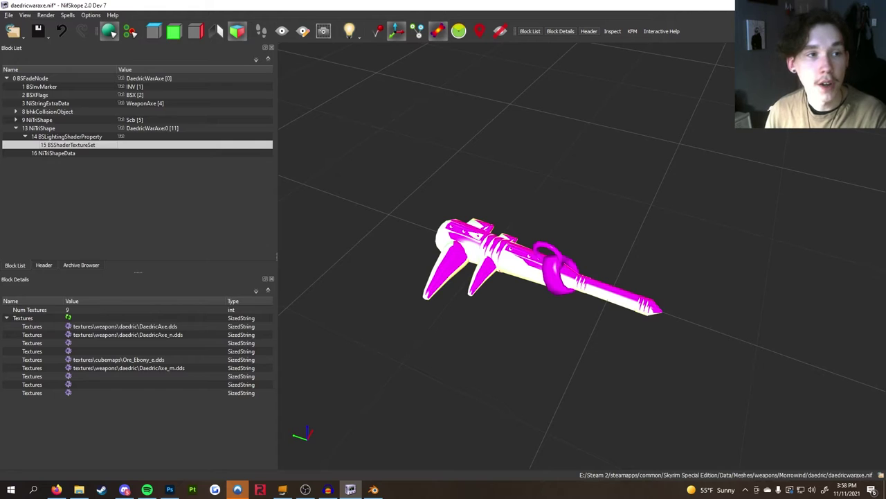
# - Check the texture names in the club folder and set the diffuse texture path to textures\weapons\morrowind\daedric\club\mdclub.dds
pyautogui.hotkey('alt', 'Tab')
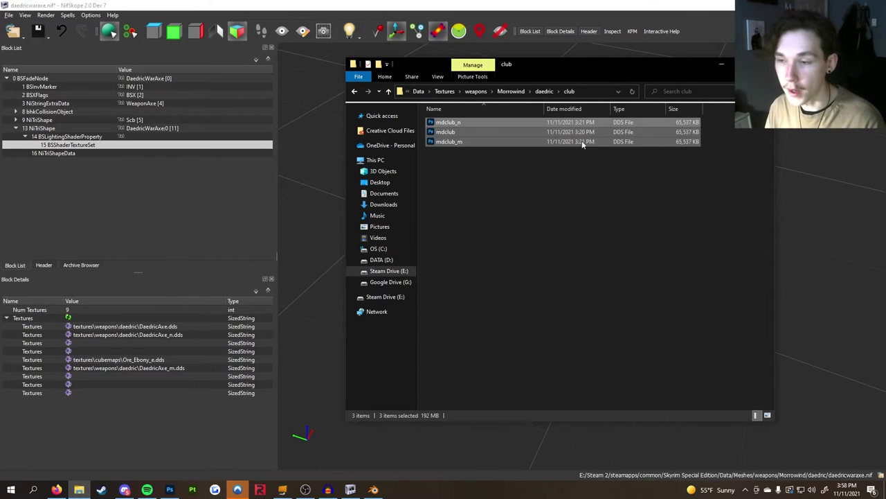
pyautogui.click(762, 63)
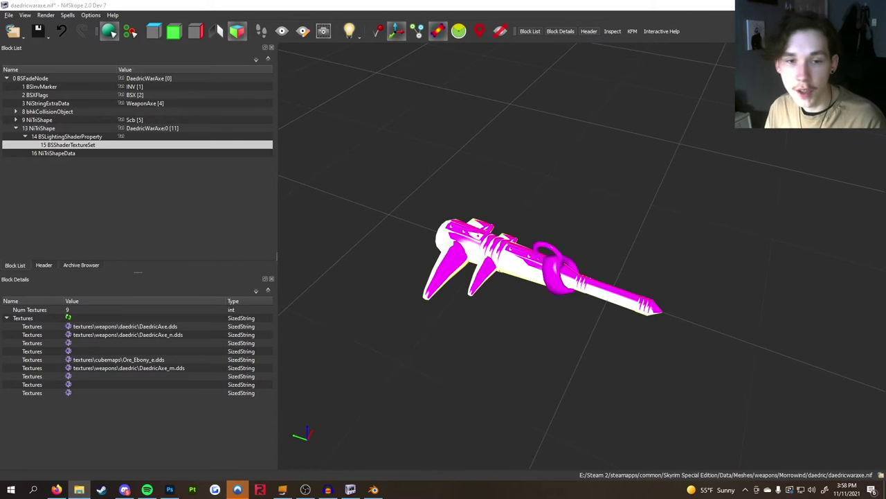
pyautogui.click(122, 330)
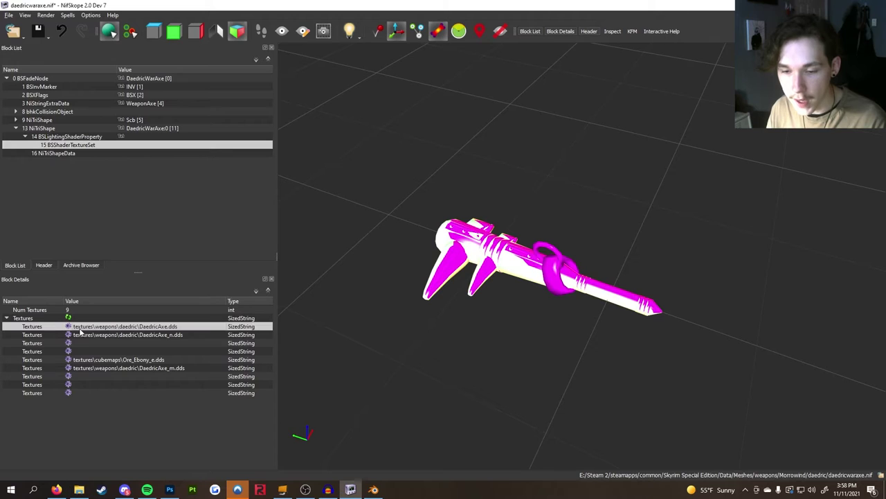
pyautogui.doubleClick(139, 332)
pyautogui.moveTo(113, 328); pyautogui.dragTo(171, 333)
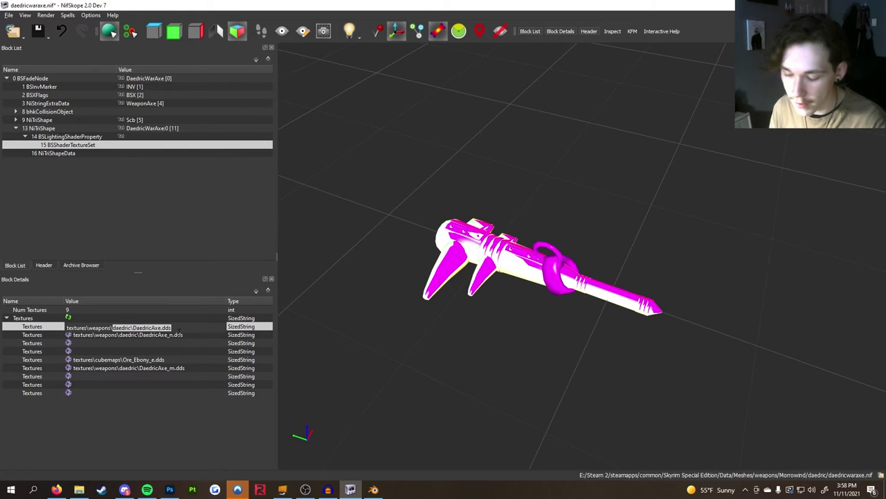
pyautogui.press('BackSpace')
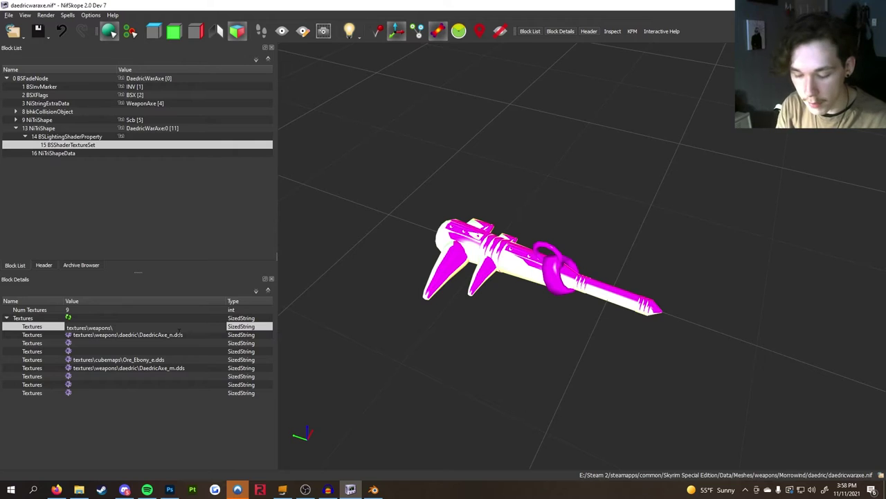
pyautogui.write('morrowind')
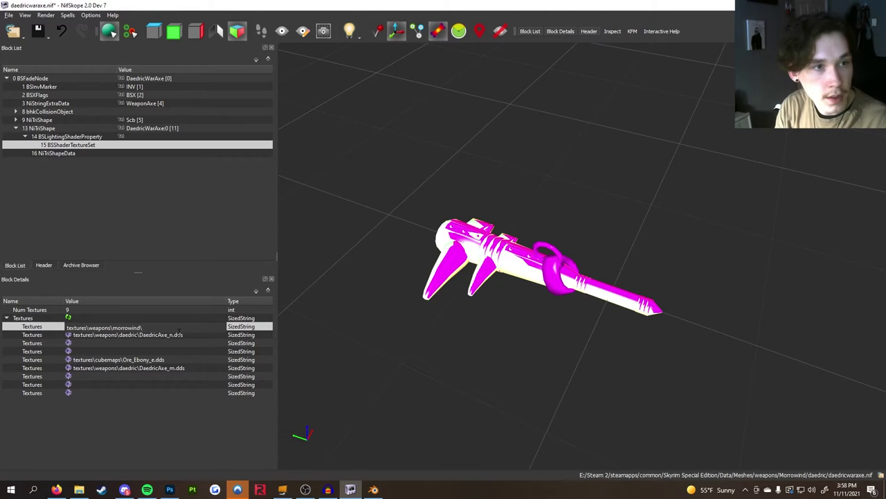
pyautogui.write('\\daedric\\')
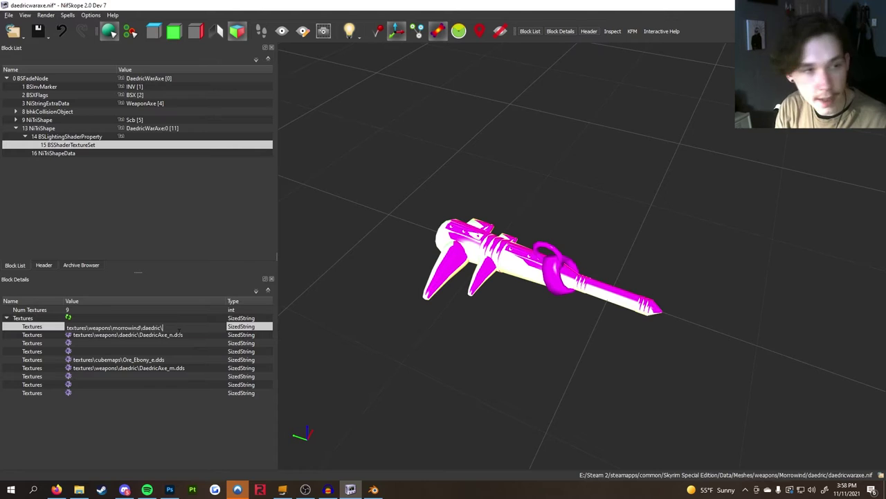
pyautogui.write('club\\')
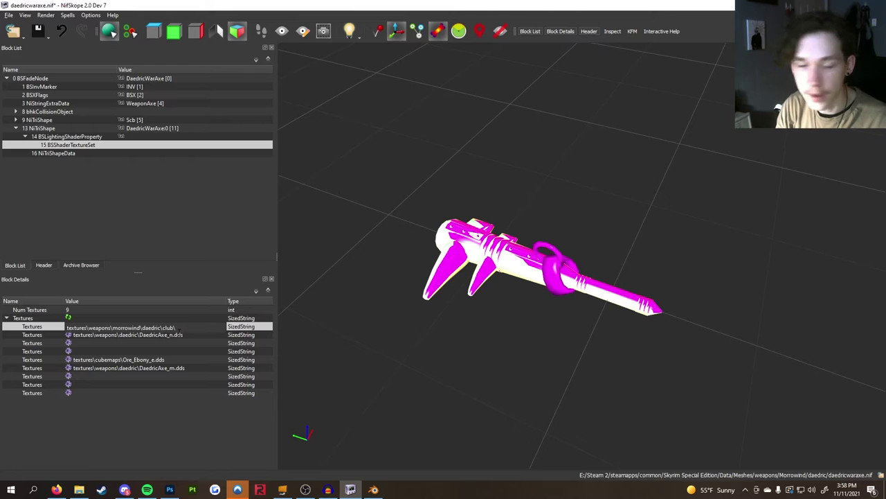
pyautogui.write('m')
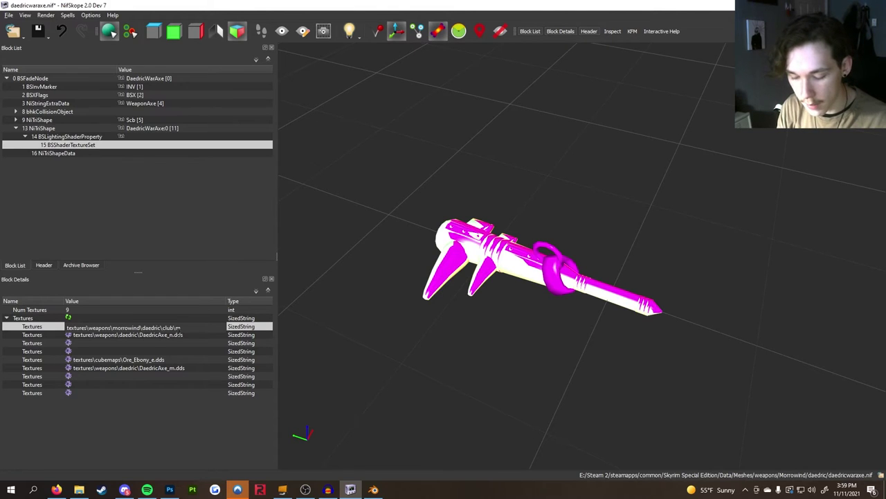
pyautogui.write('dclub.dds')
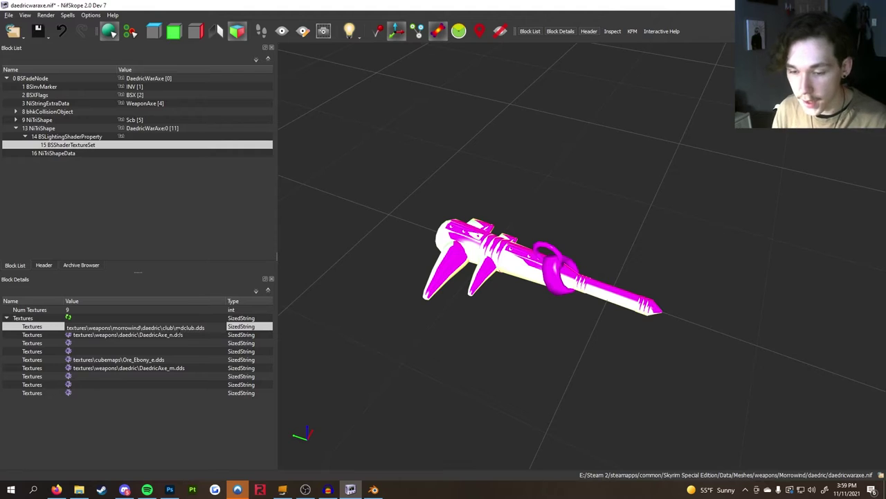
# - Copy the part textures\weapons\morrowind\daedric\club\mdclub of the first texture path, without its extension
pyautogui.moveTo(174, 326); pyautogui.dragTo(161, 327)
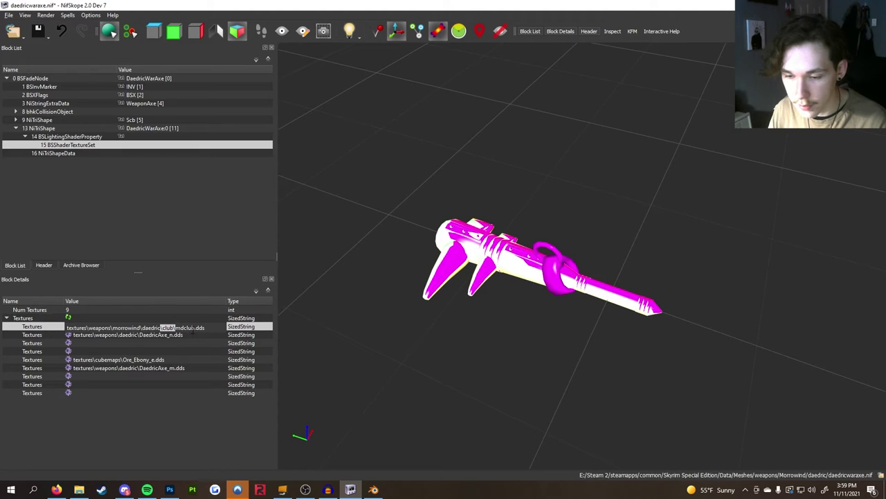
pyautogui.moveTo(194, 327); pyautogui.dragTo(67, 326)
pyautogui.hotkey('ctrl', 'c')
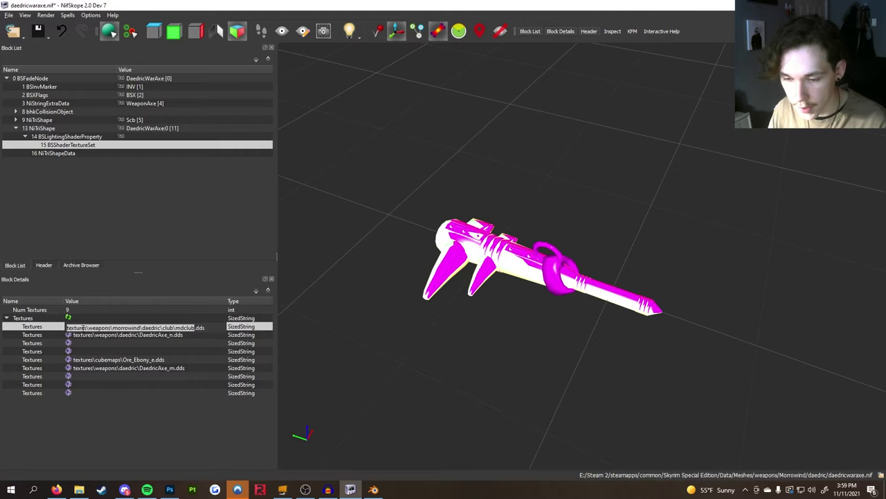
# - Apply the edited diffuse texture path and toggle off Cube Mapping in the render display
pyautogui.press('Return')
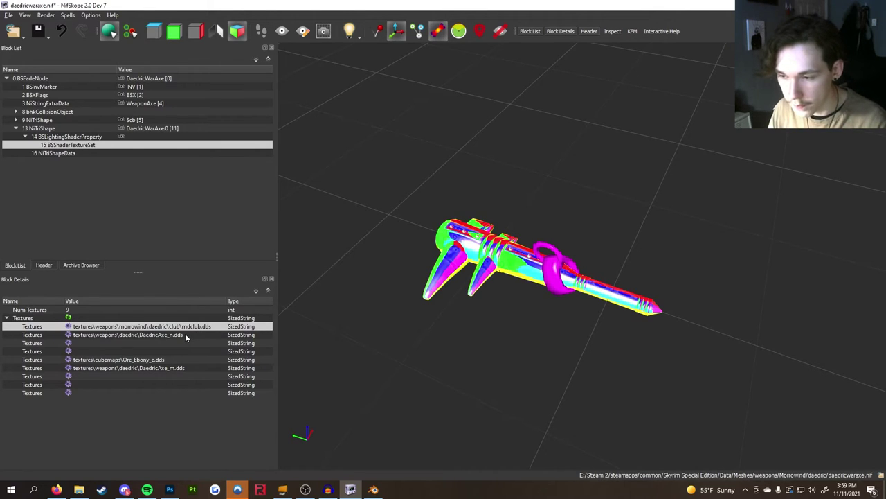
pyautogui.moveTo(552, 271); pyautogui.dragTo(574, 236)
pyautogui.click(45, 15)
pyautogui.moveTo(67, 16)
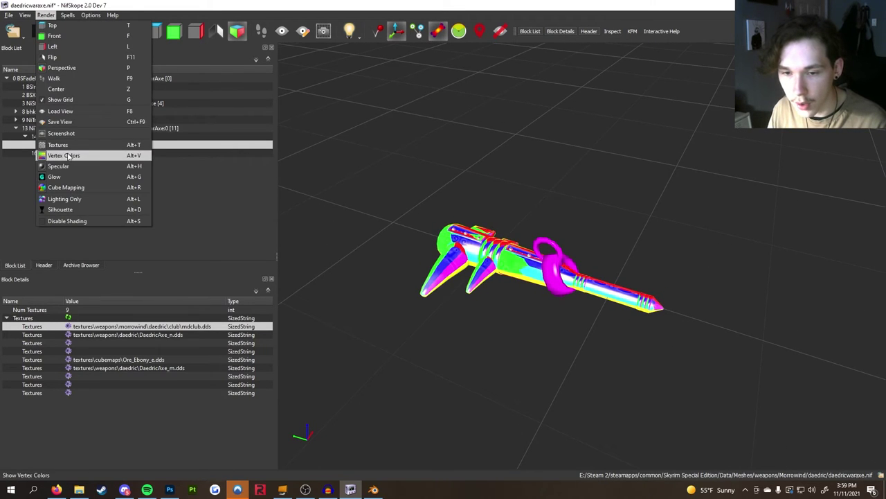
pyautogui.click(69, 187)
pyautogui.moveTo(552, 284); pyautogui.dragTo(529, 275)
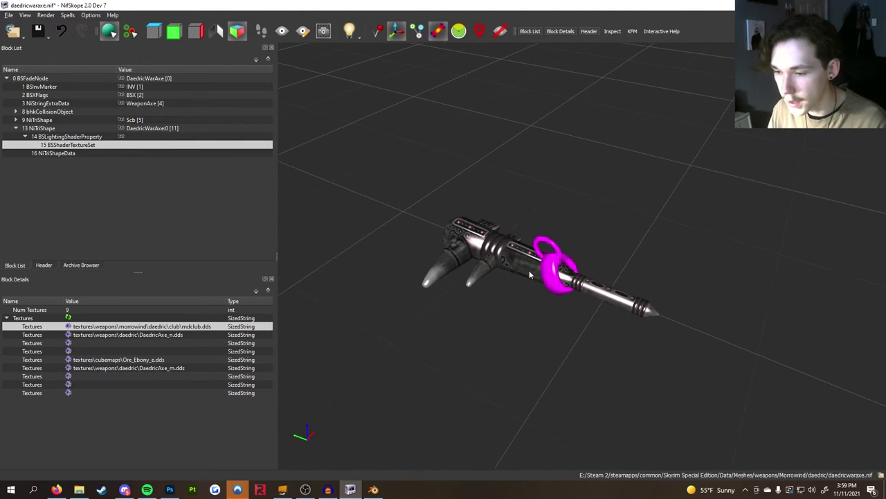
# - Set the normal map path, second in the texture set, to textures\weapons\morrowind\daedric\club\mdclub_n.dds
pyautogui.click(156, 336)
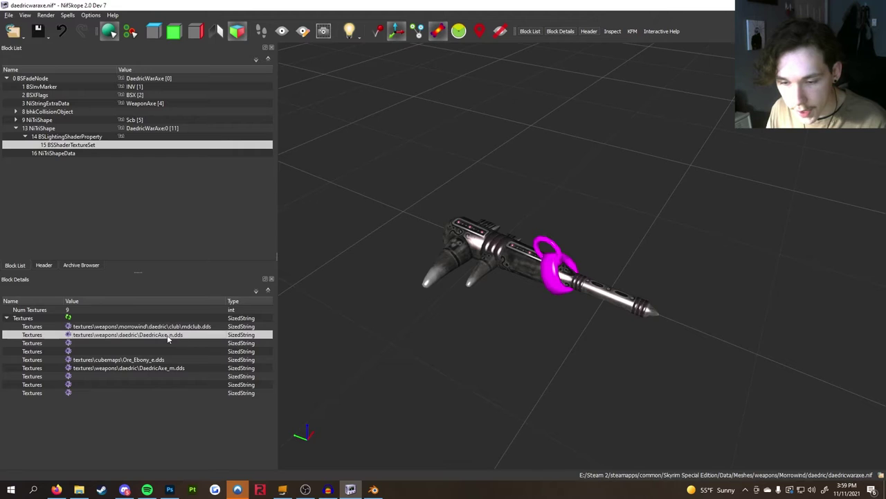
pyautogui.doubleClick(156, 335)
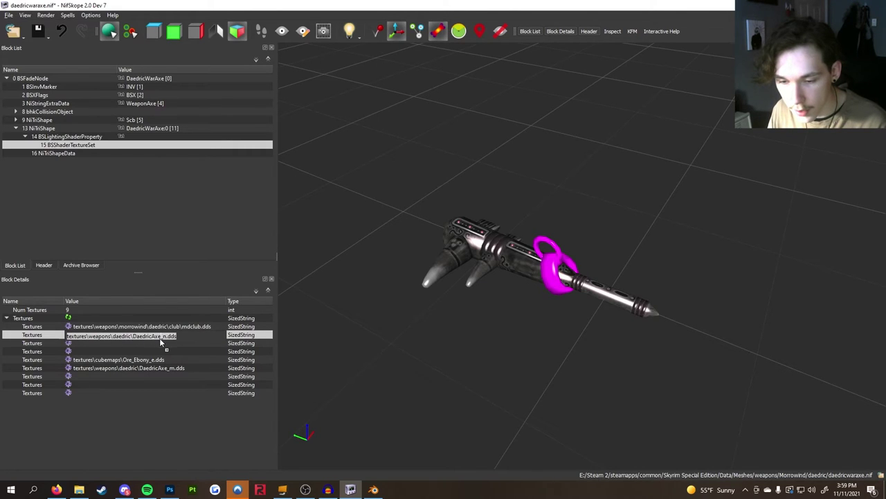
pyautogui.moveTo(161, 337); pyautogui.dragTo(75, 333)
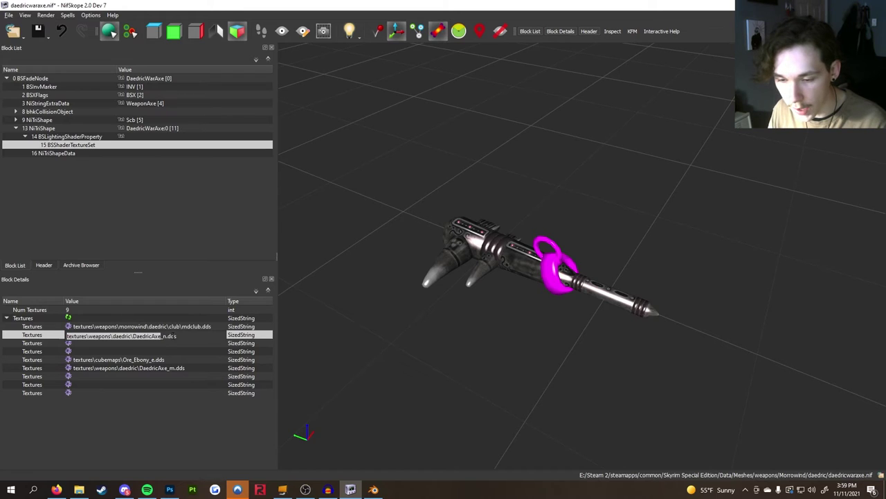
pyautogui.hotkey('ctrl', 'v')
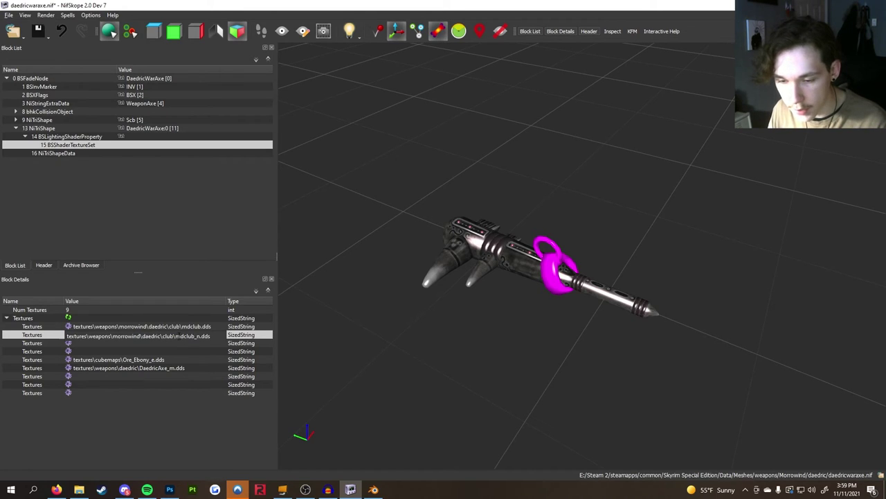
pyautogui.click(179, 362)
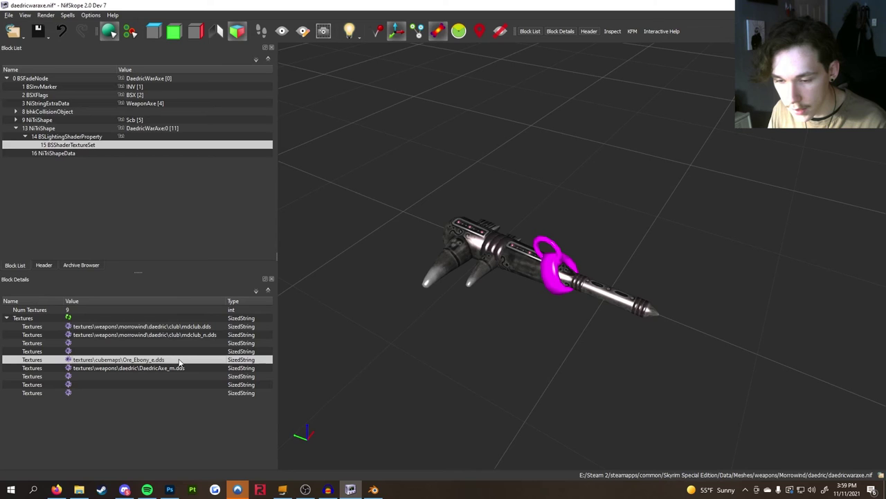
# - Replace the DaedricAxe_m.dds mask path in the texture set with textures\weapons\morrowind\daedric\club\mdclub_m.dds
pyautogui.moveTo(408, 326); pyautogui.dragTo(581, 301)
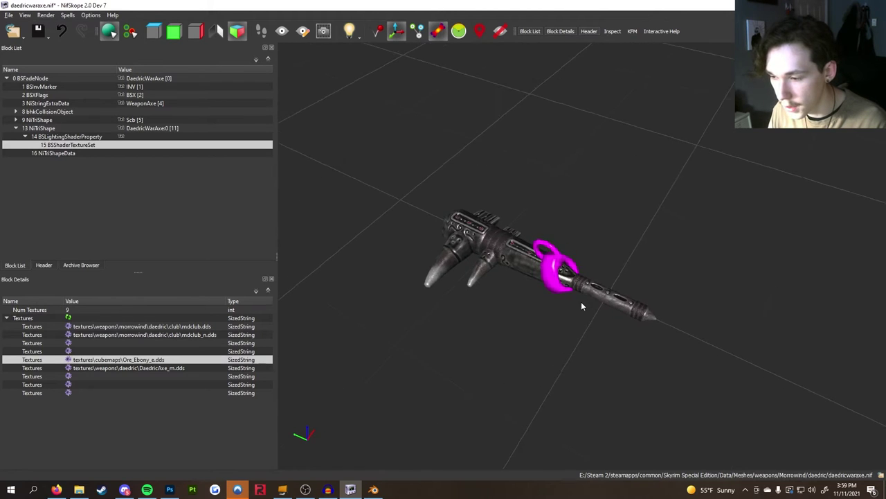
pyautogui.scroll(3, 582, 303)
pyautogui.scroll(-5, 585, 302)
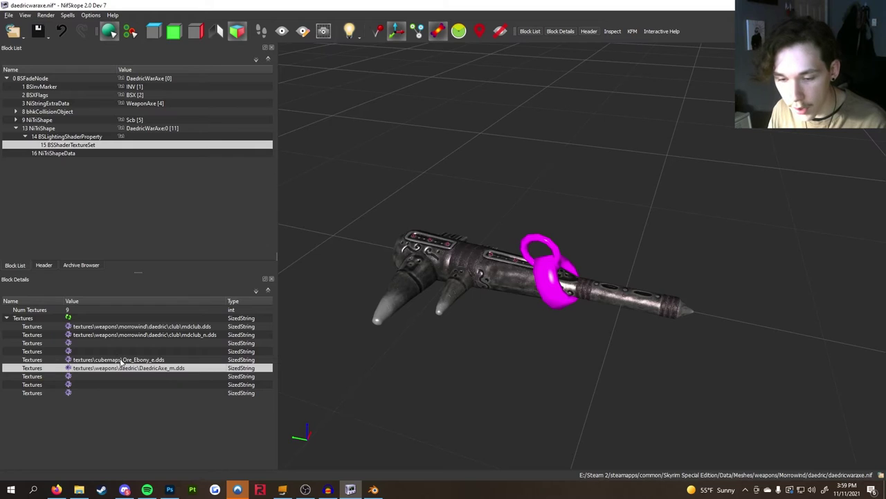
pyautogui.click(155, 370)
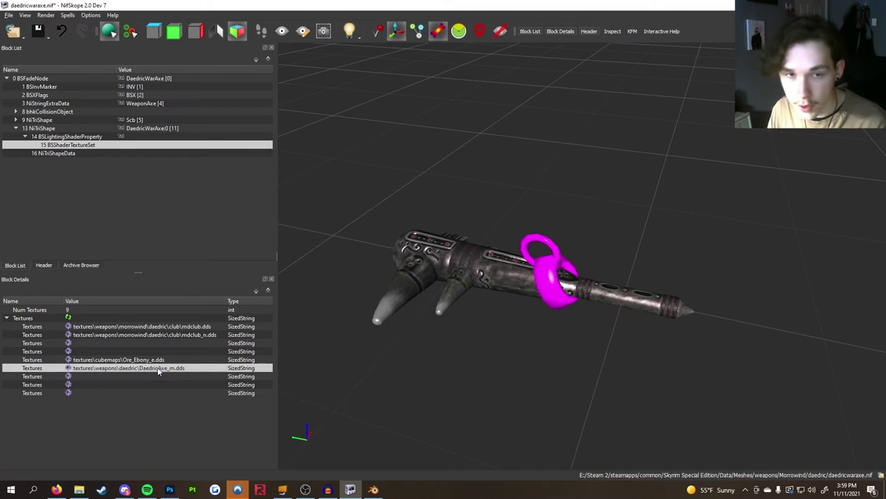
pyautogui.doubleClick(157, 369)
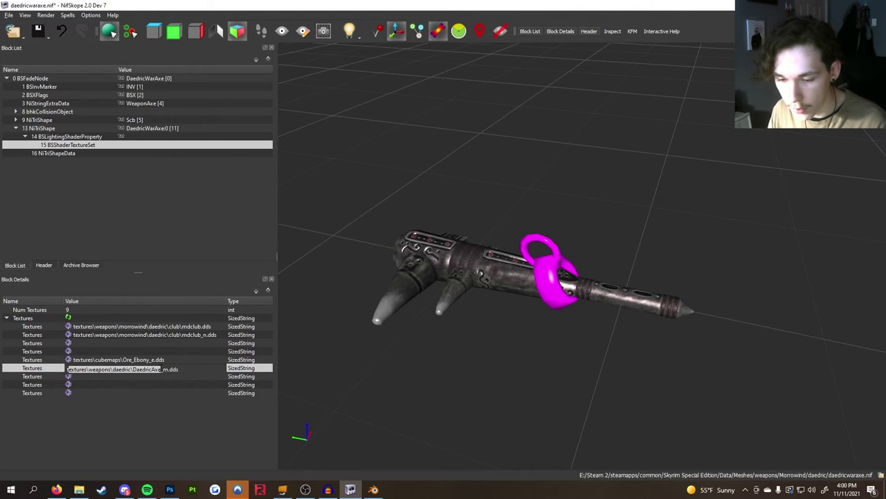
pyautogui.moveTo(161, 370); pyautogui.dragTo(73, 367)
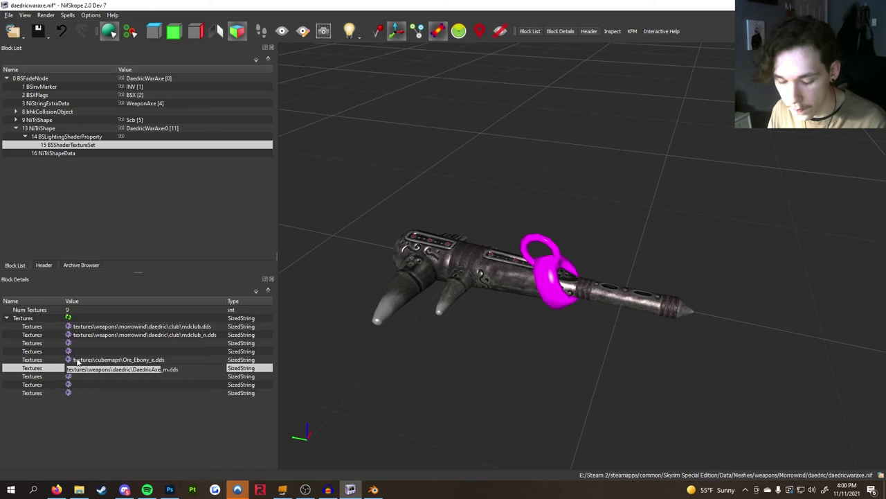
pyautogui.hotkey('ctrl', 'v')
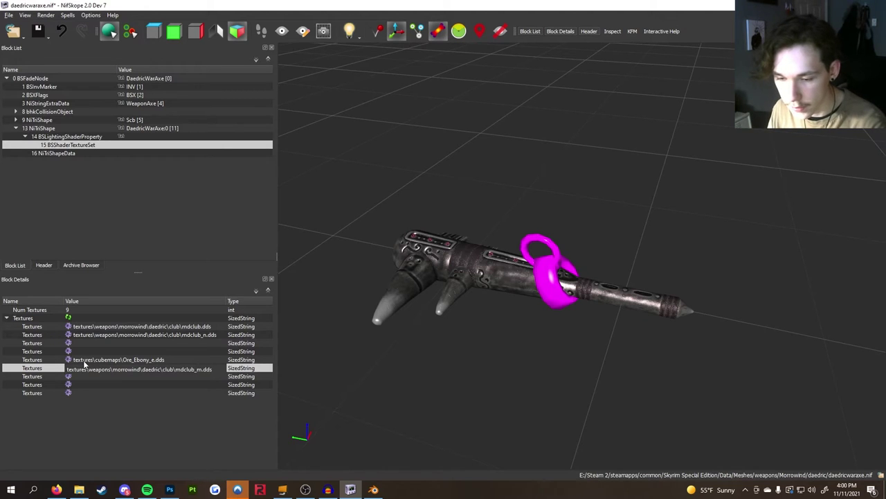
# - Confirm the texture set's mdclub_m.dds mask path and change its cubemap path to textures\cubemaps\simplegrey_e.dds
pyautogui.press('Return')
pyautogui.moveTo(526, 319); pyautogui.dragTo(481, 353)
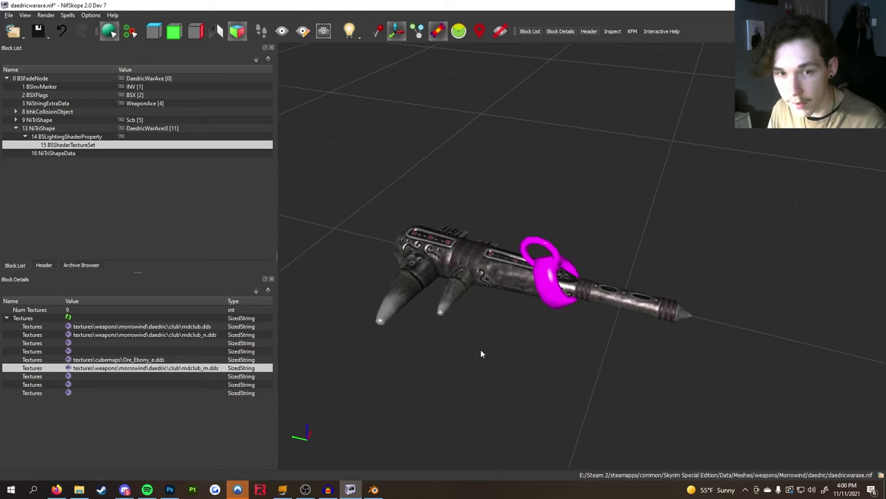
pyautogui.click(164, 360)
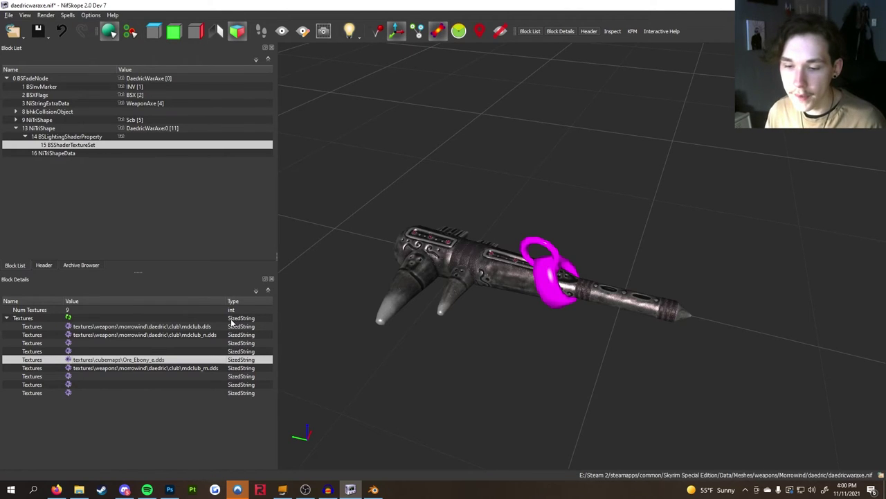
pyautogui.doubleClick(147, 360)
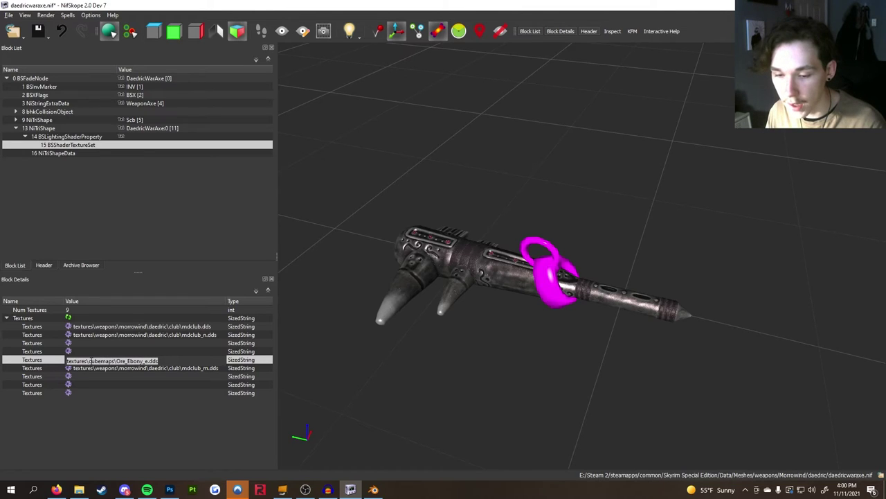
pyautogui.press('Return')
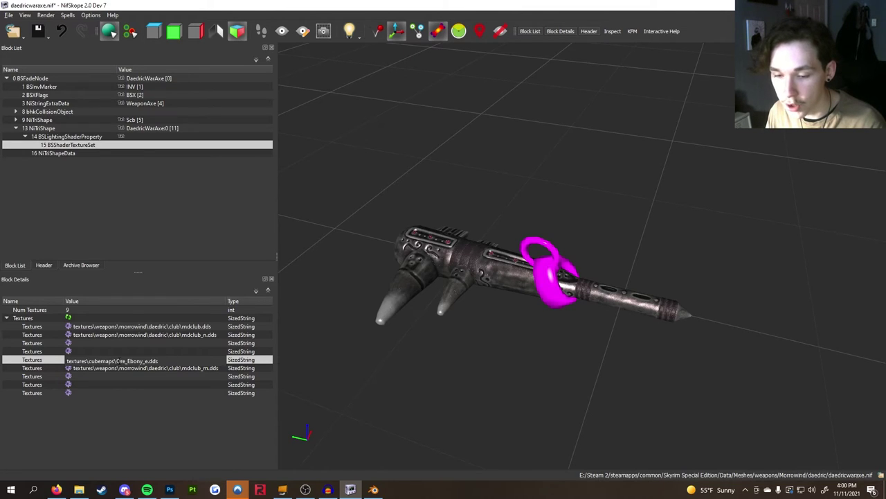
pyautogui.moveTo(117, 360); pyautogui.dragTo(145, 361)
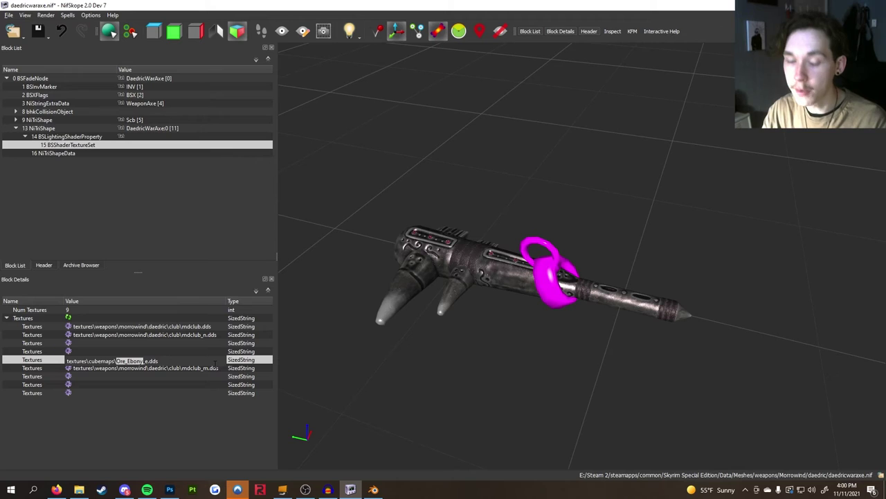
pyautogui.write('simplegrey')
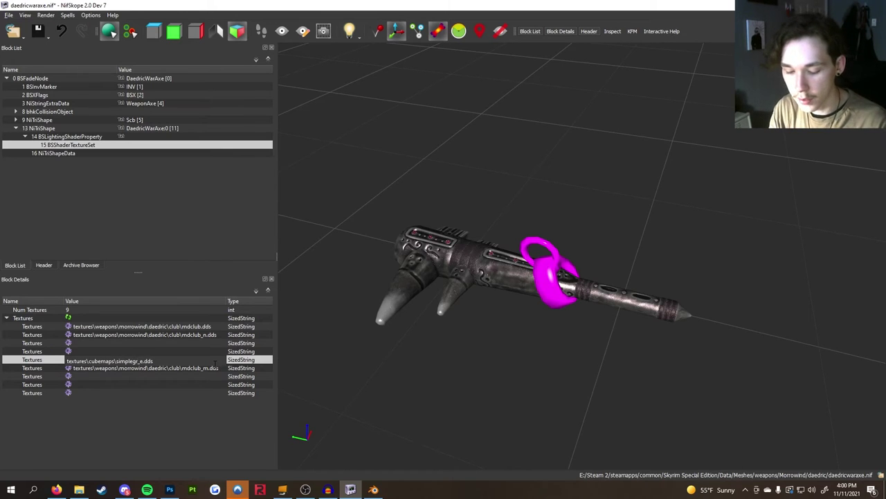
pyautogui.press('Return')
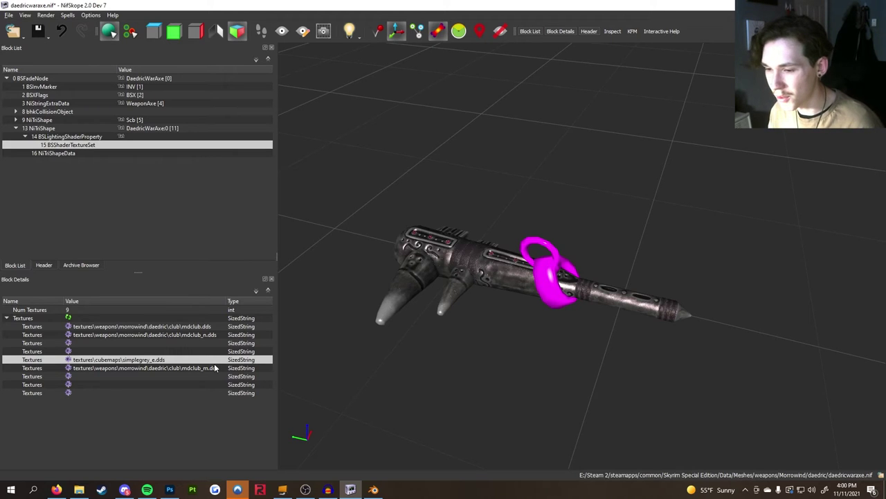
# - Examine the club's reflections with the new cubemap from several angles and distances
pyautogui.moveTo(623, 311); pyautogui.dragTo(727, 362)
pyautogui.scroll(5, 487, 334)
pyautogui.moveTo(486, 334); pyautogui.dragTo(511, 243)
pyautogui.scroll(-3, 561, 277)
pyautogui.scroll(-3, 502, 213)
pyautogui.scroll(2, 511, 243)
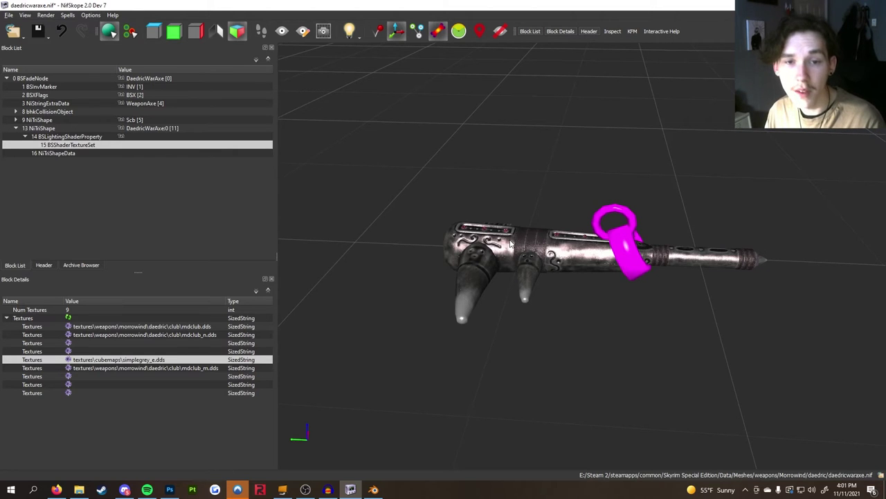
pyautogui.moveTo(601, 266); pyautogui.dragTo(546, 283)
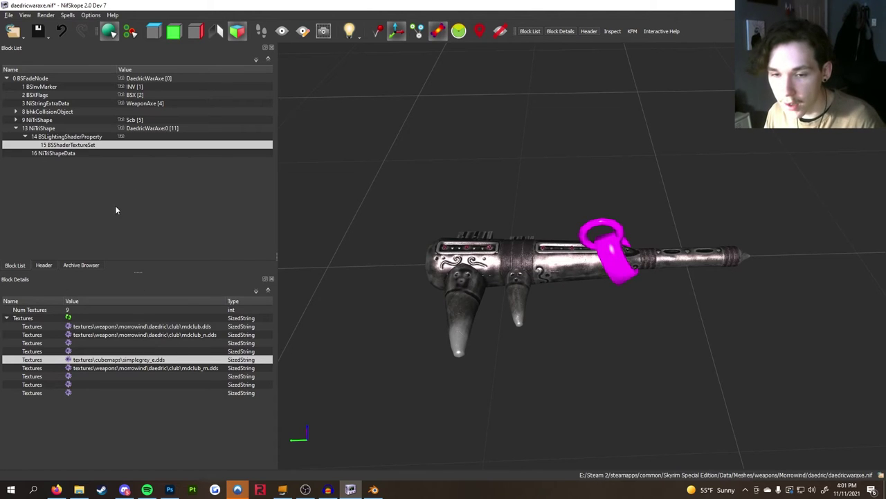
# - Set the glossiness of the club's BSLightingShaderProperty to 15
pyautogui.click(25, 138)
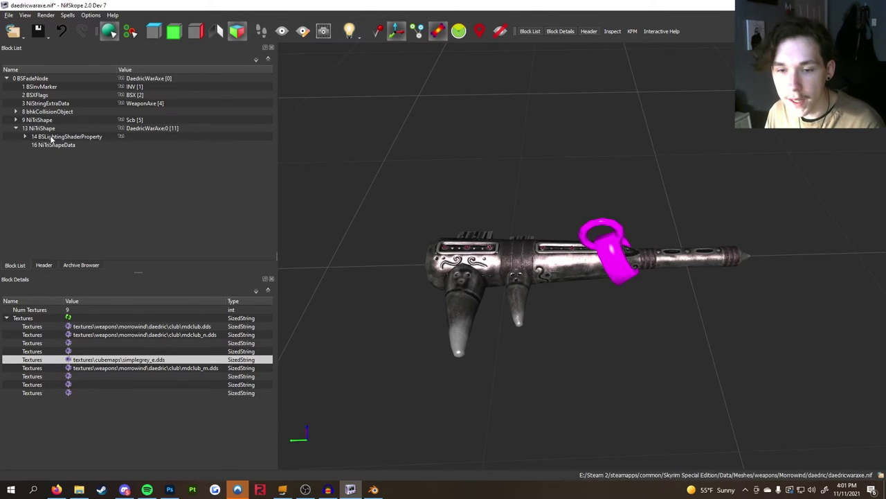
pyautogui.click(52, 138)
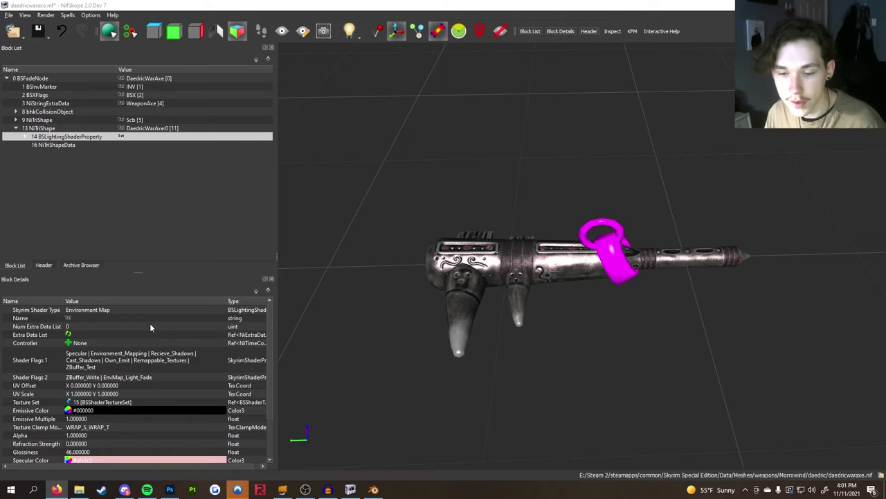
pyautogui.scroll(-2, 151, 324)
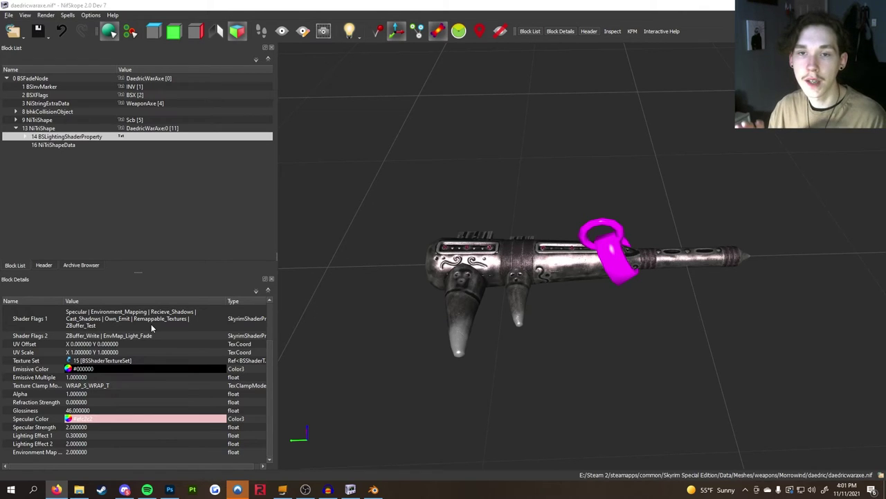
pyautogui.doubleClick(78, 411)
pyautogui.write('15')
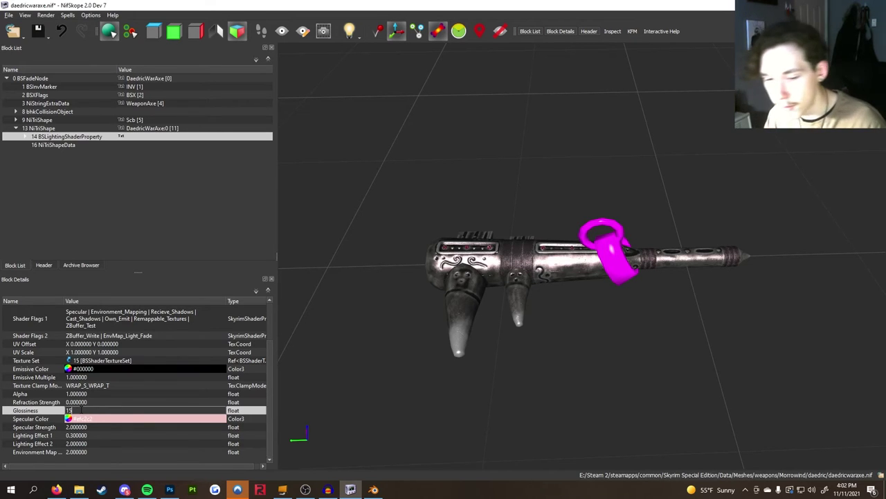
pyautogui.press('Return')
pyautogui.moveTo(579, 287); pyautogui.dragTo(520, 291)
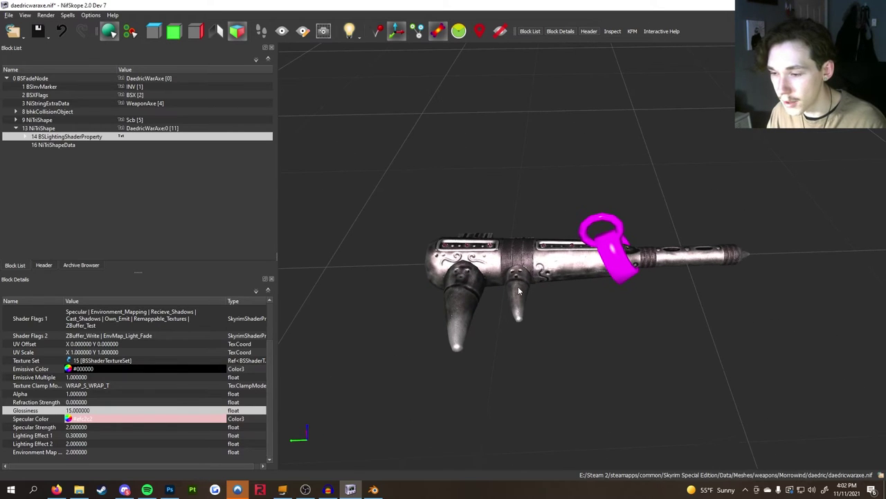
# - Set the specular strength of the club's lighting shader to 0.5
pyautogui.doubleClick(73, 426)
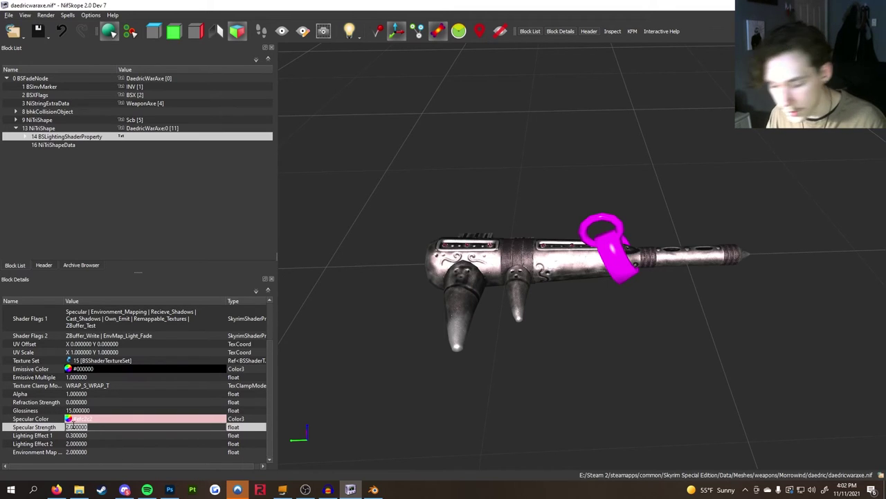
pyautogui.write('0.5')
pyautogui.press('Return')
pyautogui.moveTo(443, 405); pyautogui.dragTo(560, 272)
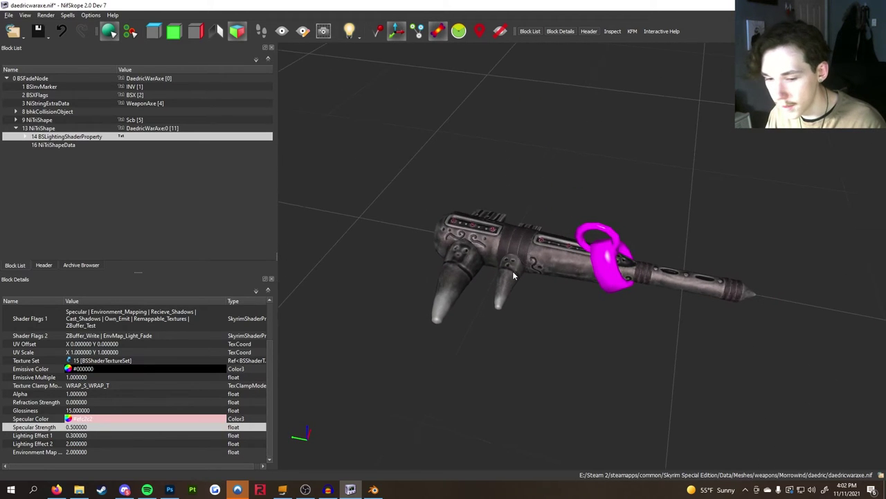
# - Set the environment map scale of the club's lighting shader to 0.35
pyautogui.doubleClick(86, 451)
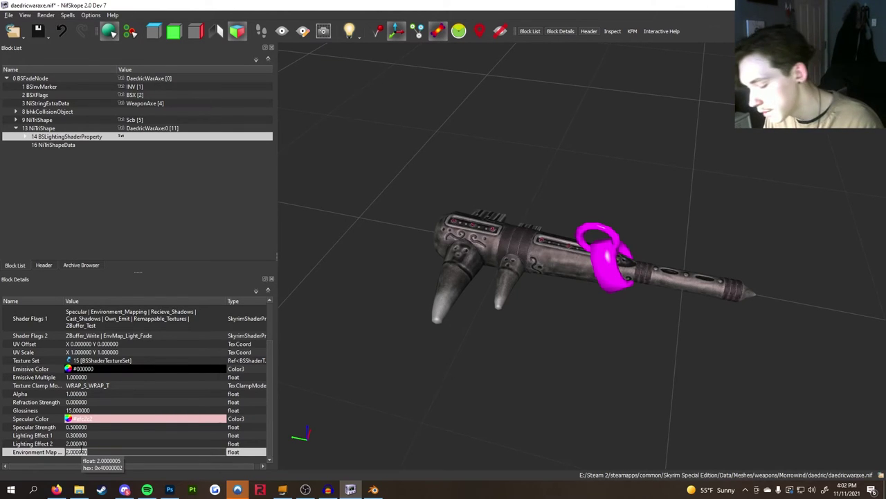
pyautogui.write('.35')
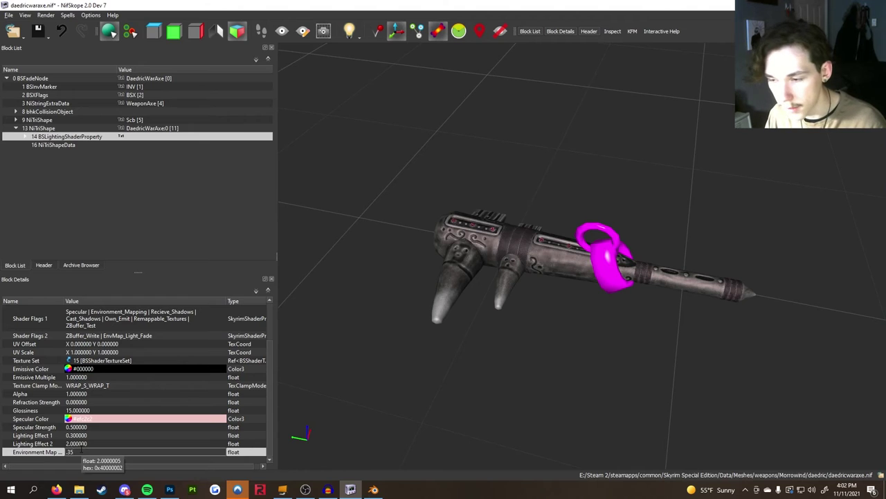
pyautogui.press('Return')
pyautogui.moveTo(502, 321); pyautogui.dragTo(529, 306)
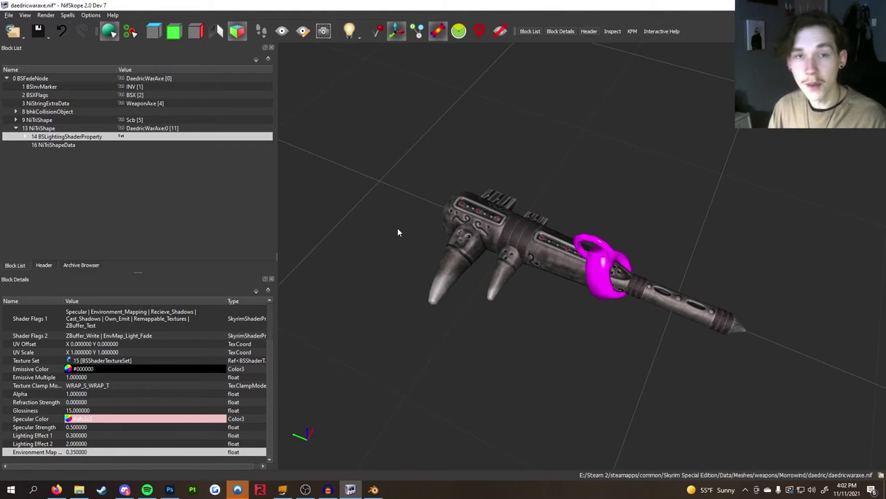
pyautogui.moveTo(510, 256); pyautogui.dragTo(538, 285)
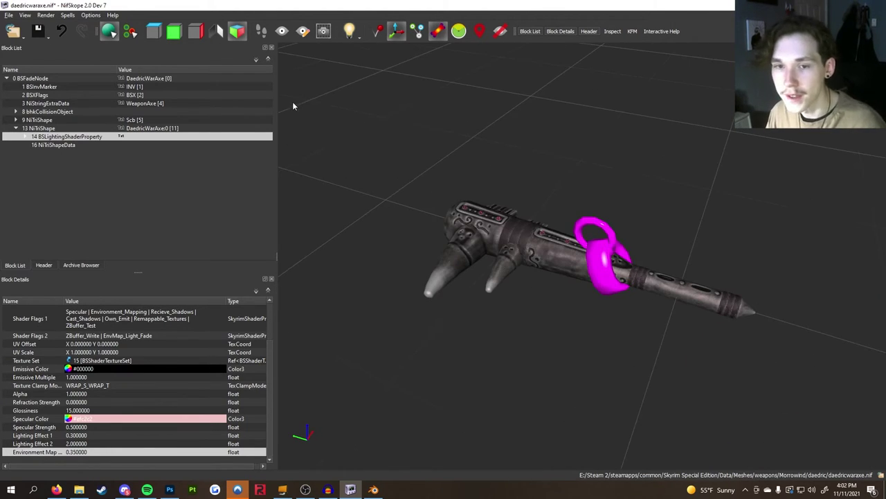
# - Save the daedricwaraxe.nif mesh under its existing name and close NifSkope
pyautogui.click(9, 15)
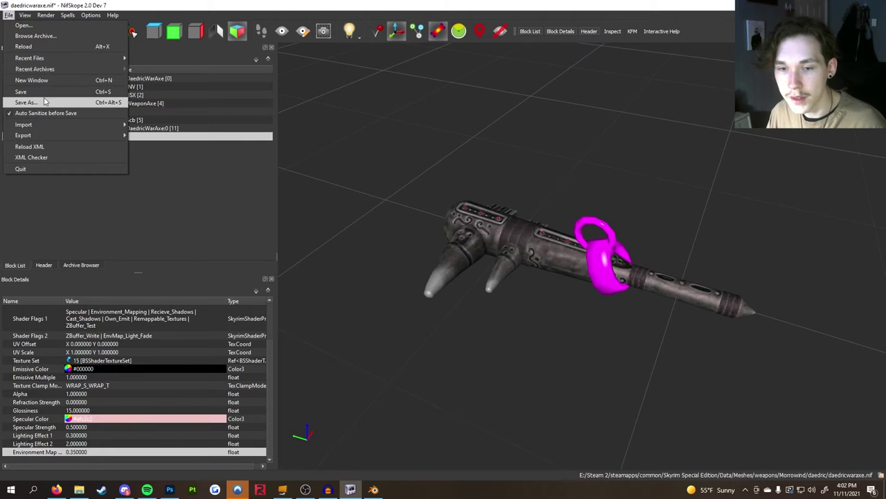
pyautogui.click(43, 92)
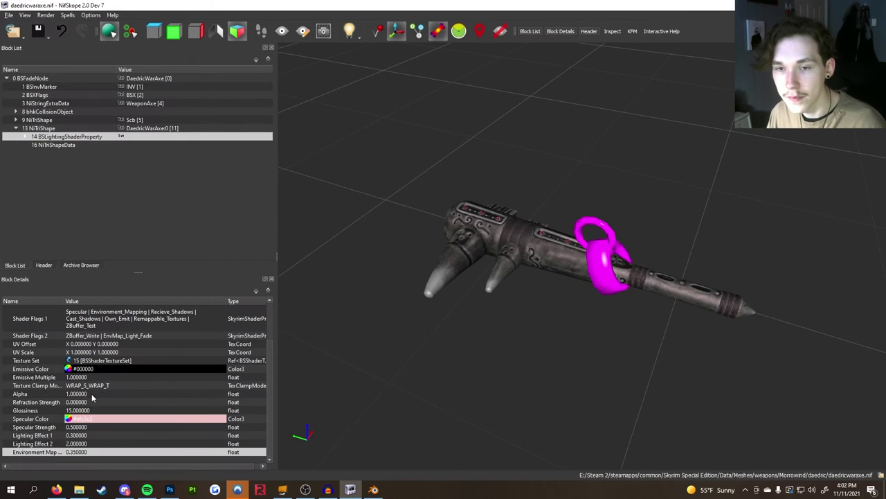
pyautogui.hotkey('alt', 'F4')
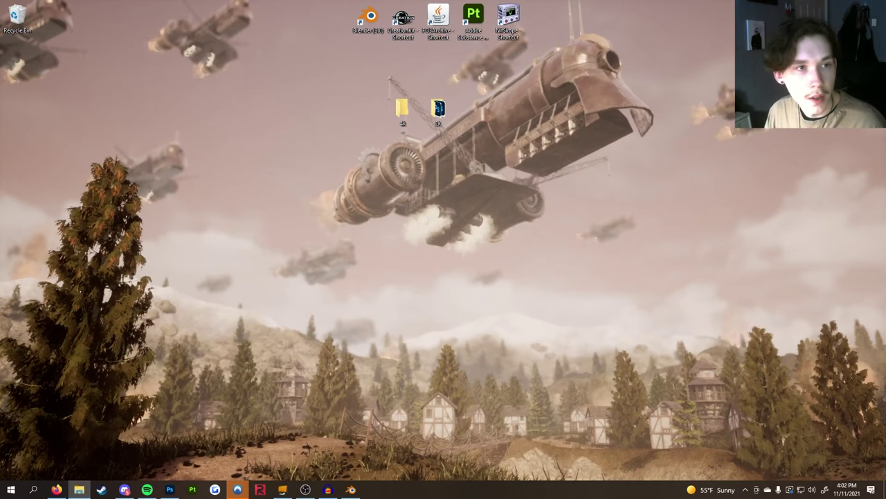
# - Switch to File Explorer and open the Data\Meshes\weapons\Morrowind\daedric folder
pyautogui.click(79, 490)
pyautogui.moveTo(283, 152); pyautogui.dragTo(699, 58)
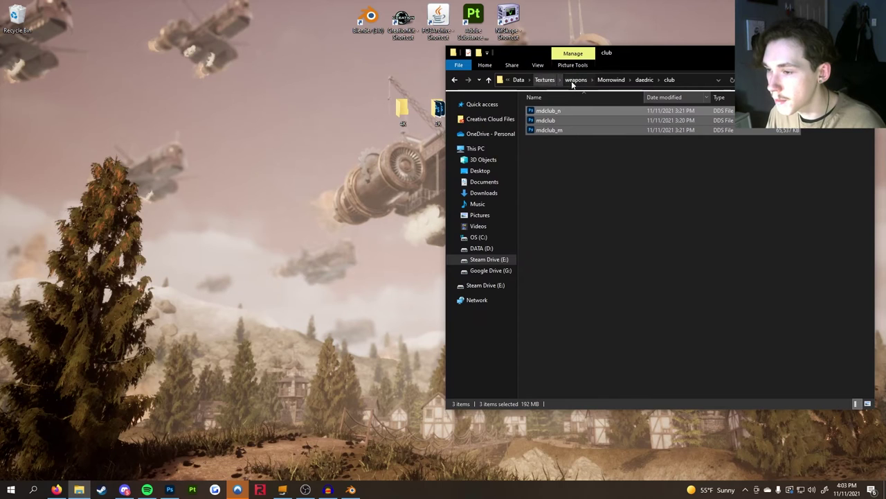
pyautogui.click(519, 79)
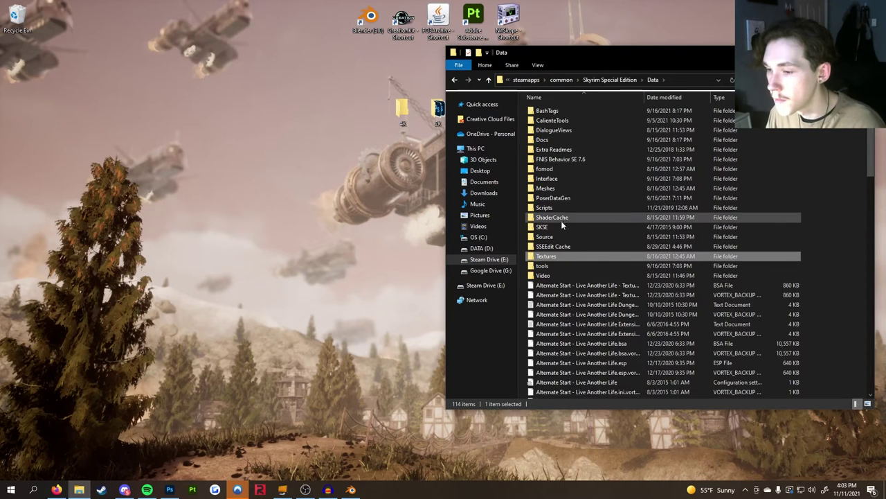
pyautogui.doubleClick(564, 187)
pyautogui.doubleClick(562, 190)
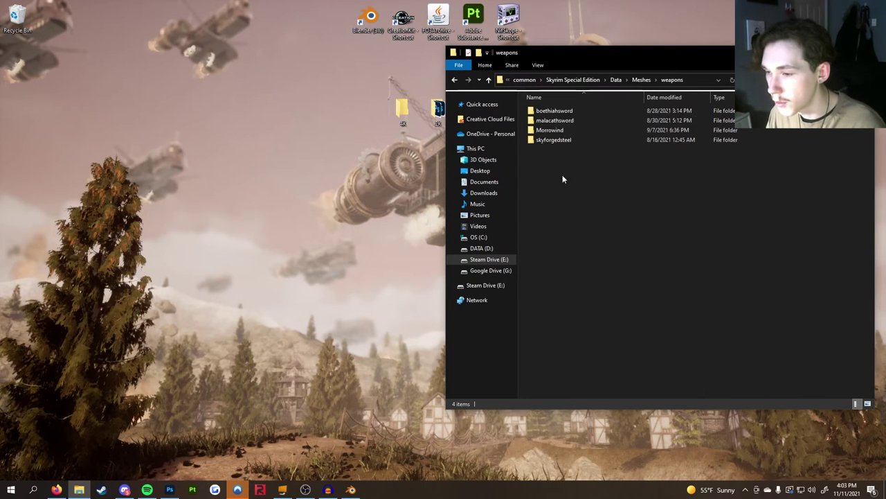
pyautogui.doubleClick(572, 130)
pyautogui.click(563, 111)
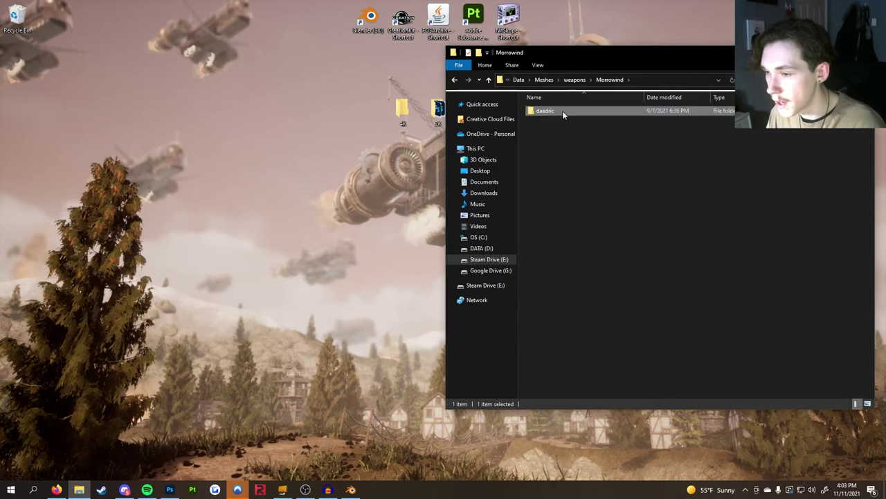
pyautogui.doubleClick(562, 111)
# - Rename the daedricwaraxe mesh file as mdclub
pyautogui.click(576, 111)
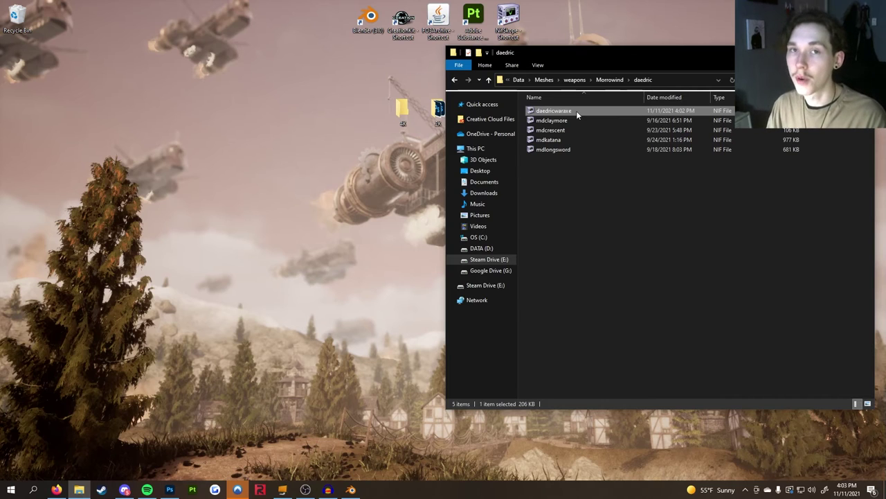
pyautogui.rightClick(576, 110)
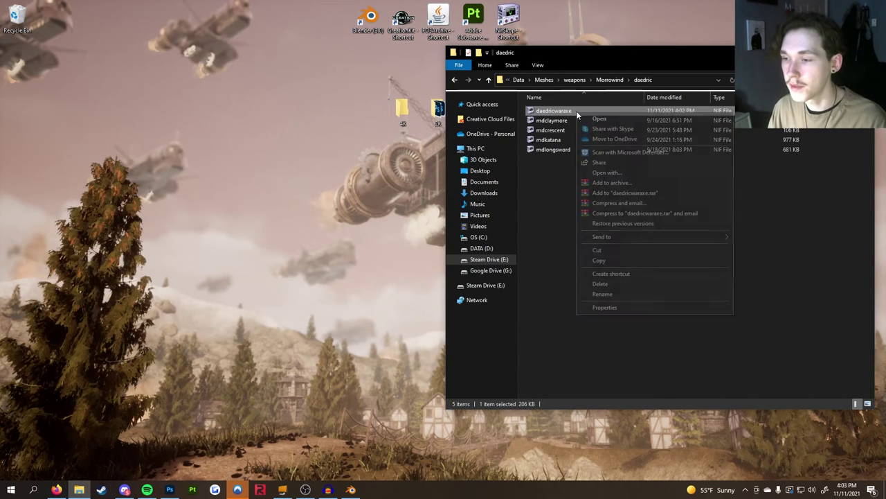
pyautogui.click(635, 291)
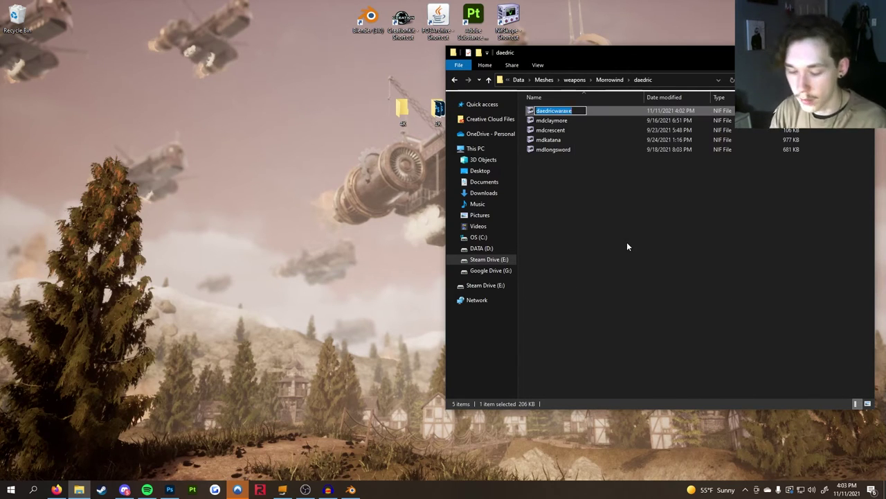
pyautogui.write('md')
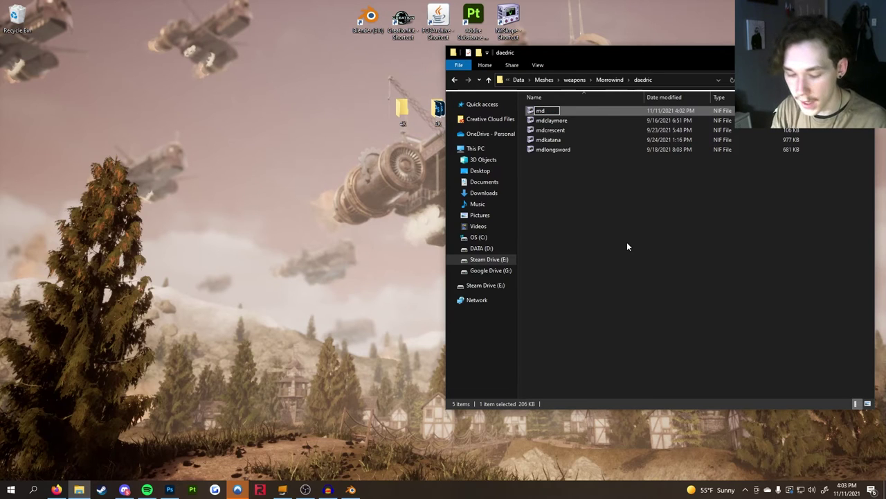
pyautogui.write('club')
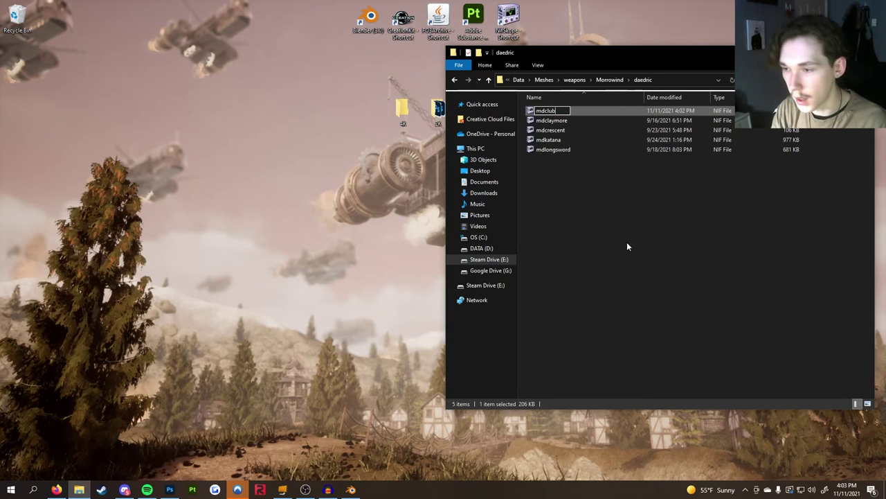
pyautogui.press('Return')
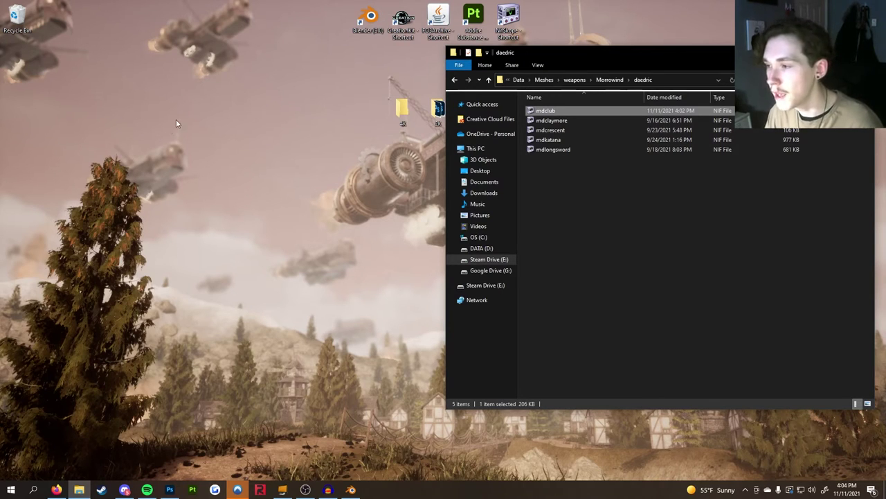
# - Launch Creation Kit from its desktop shortcut
pyautogui.click(409, 27)
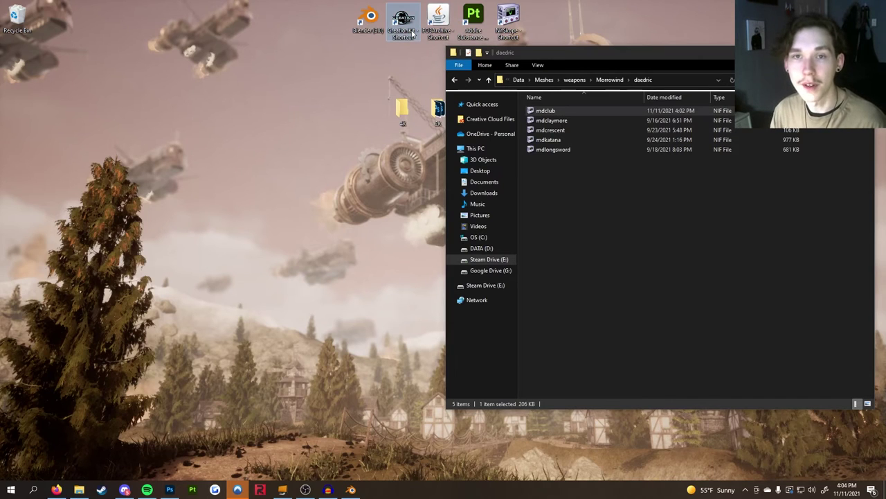
pyautogui.doubleClick(409, 27)
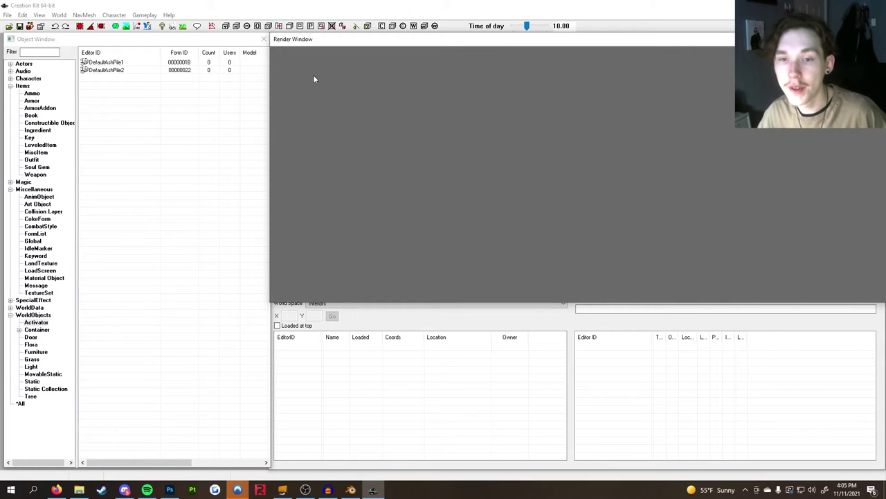
# - Load the Skyrim master files with MDWeapons.esp as the active plugin, accepting all load warnings and closing the warnings list
pyautogui.moveTo(138, 44); pyautogui.dragTo(135, 43)
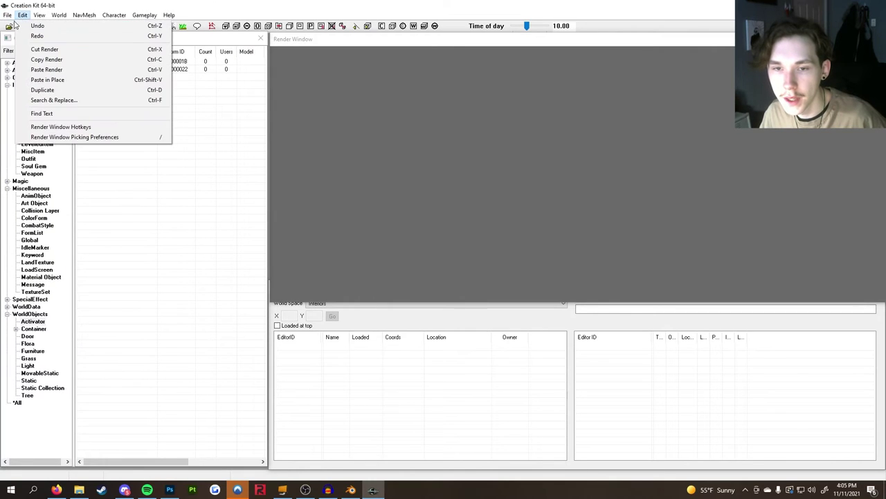
pyautogui.click(22, 25)
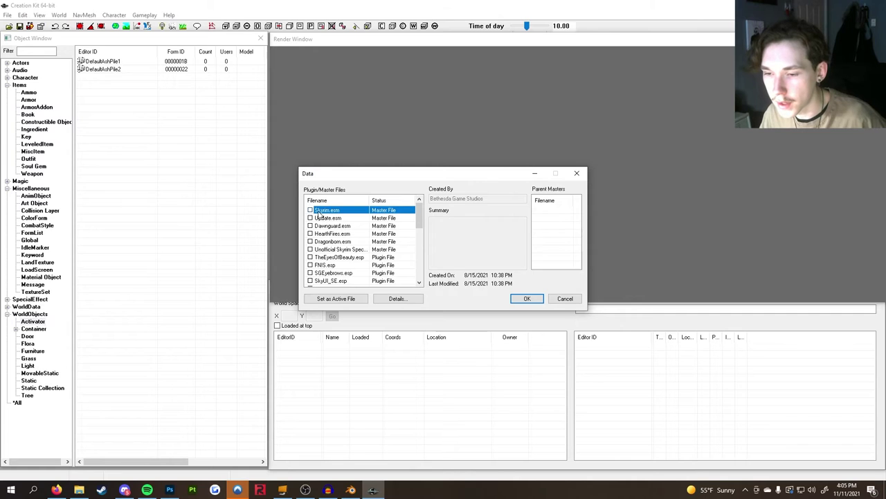
pyautogui.click(527, 298)
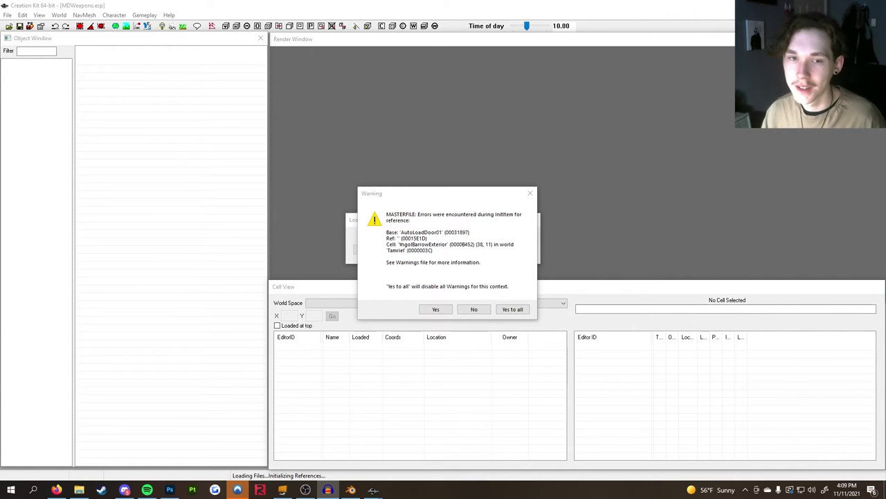
pyautogui.click(513, 309)
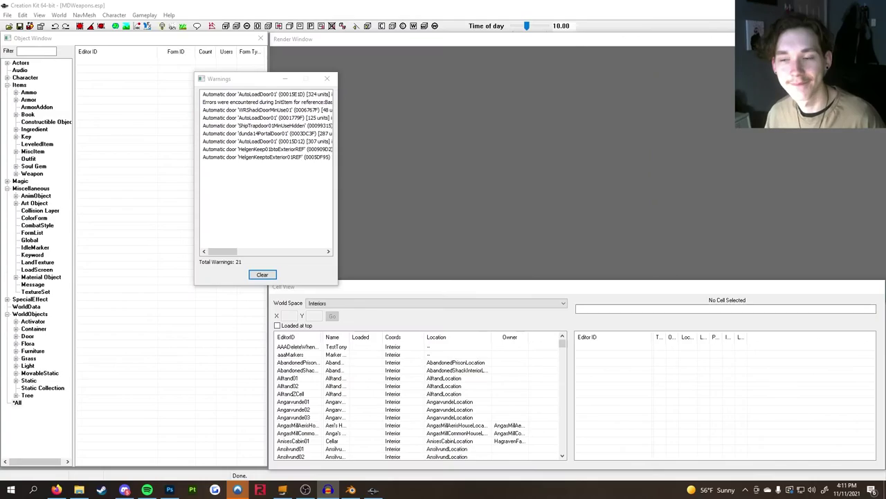
pyautogui.click(260, 84)
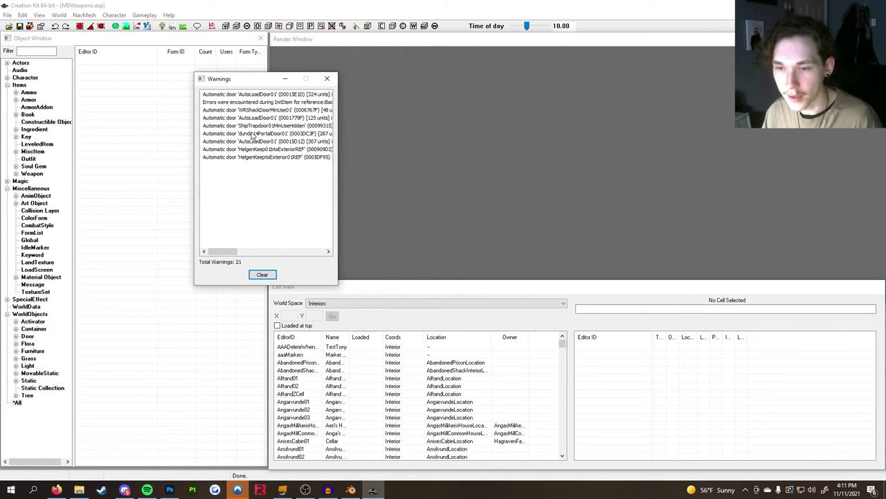
pyautogui.click(327, 78)
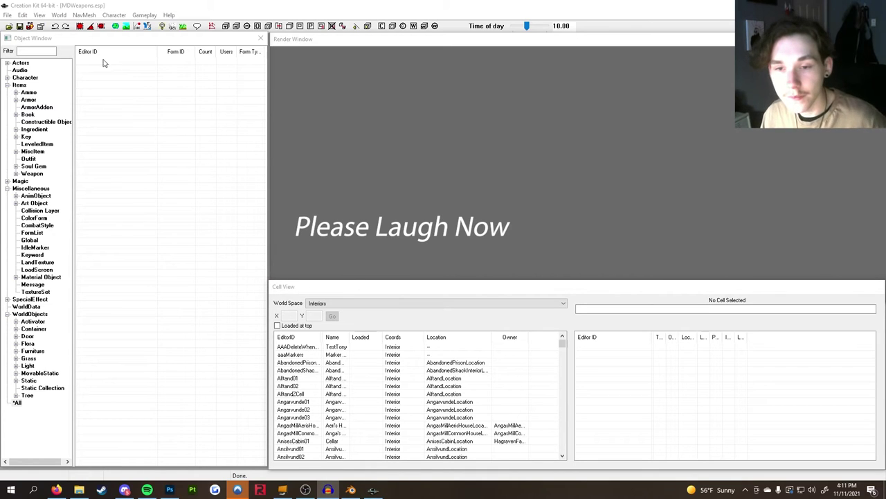
# - Filter the object list by 1stpersondaedric
pyautogui.click(38, 50)
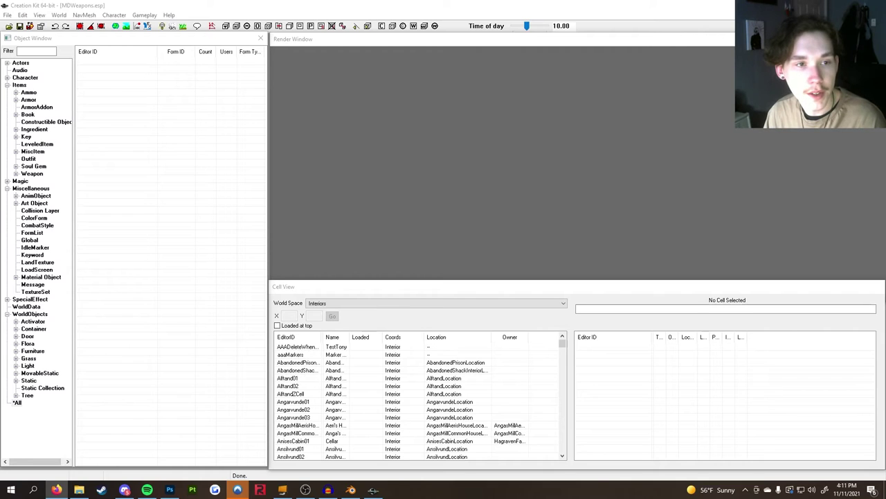
pyautogui.click(34, 50)
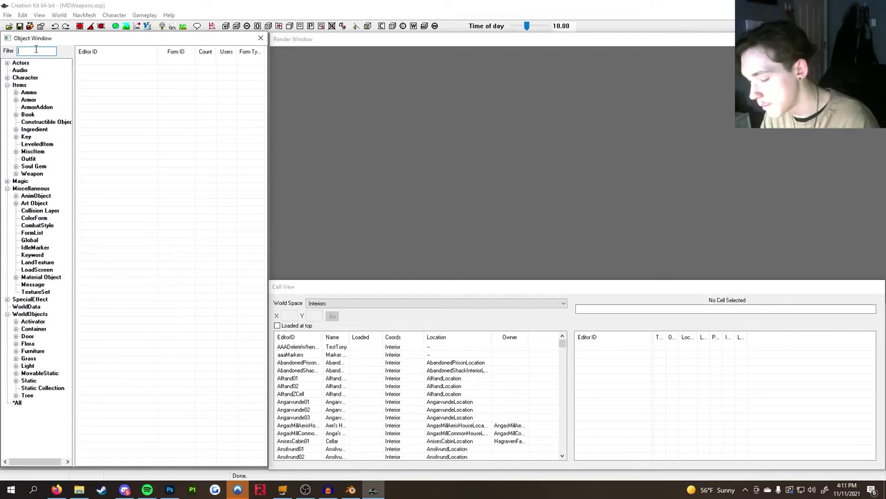
pyautogui.write('1stpersondaedric')
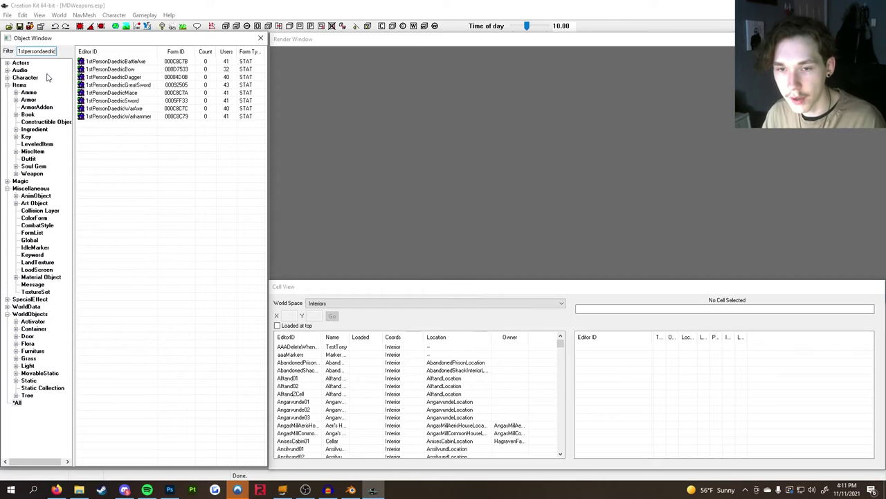
# - Open the 1stPersonDaedricWarAxe static and change its ID to 1stPersonMDClub
pyautogui.doubleClick(140, 109)
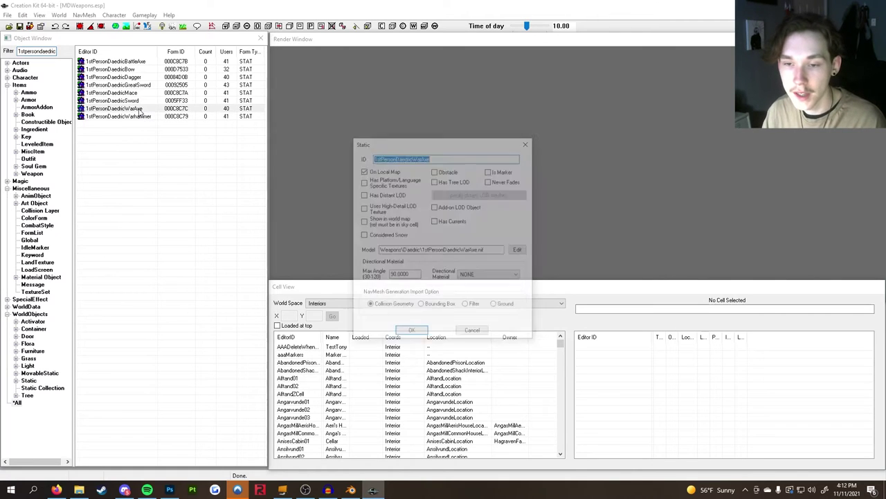
pyautogui.click(432, 157)
pyautogui.press('BackSpace')
pyautogui.press('BackSpace')
pyautogui.press('BackSpace')
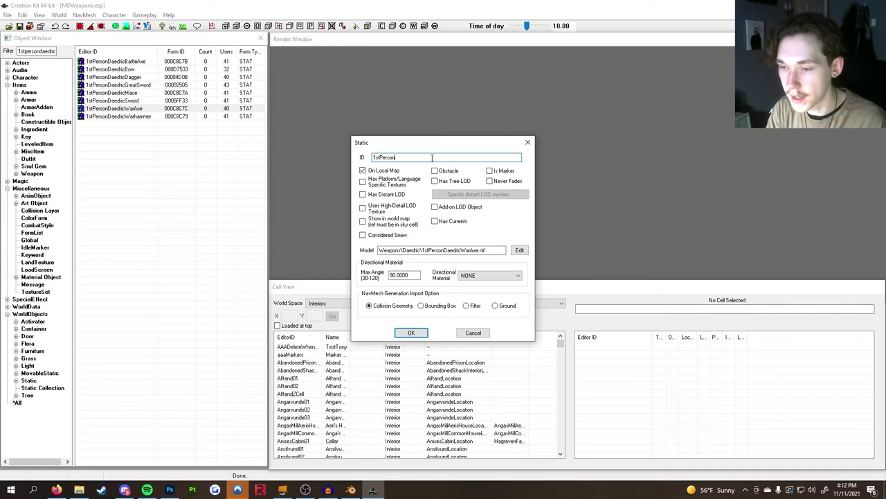
pyautogui.write('MDClub')
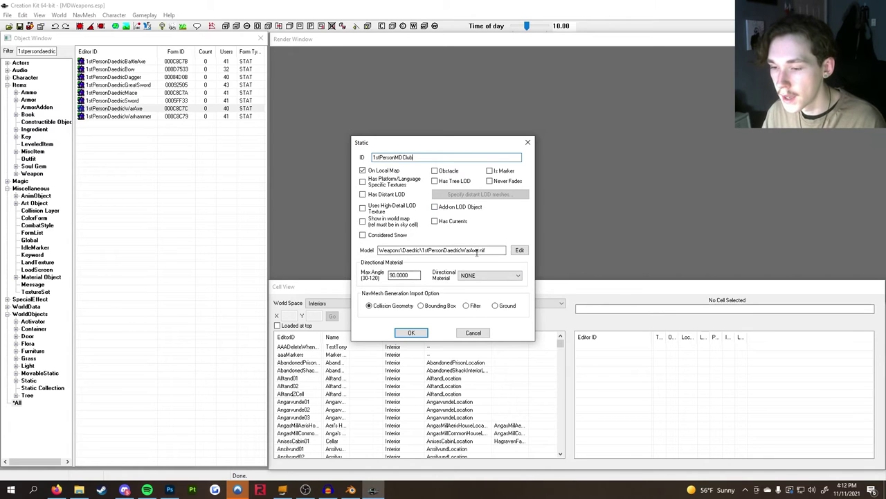
# - Set the static's model to weapons\Morrowind\daedric\mdclub.nif and save it as a new form
pyautogui.click(519, 250)
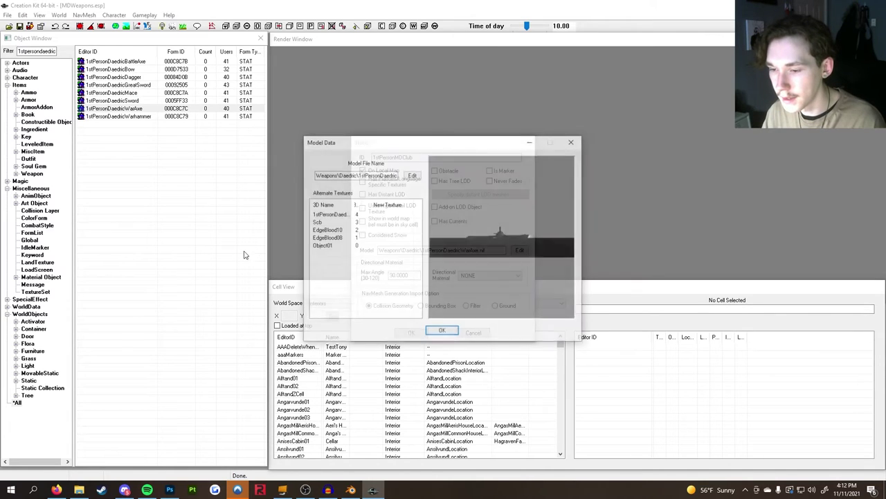
pyautogui.click(413, 175)
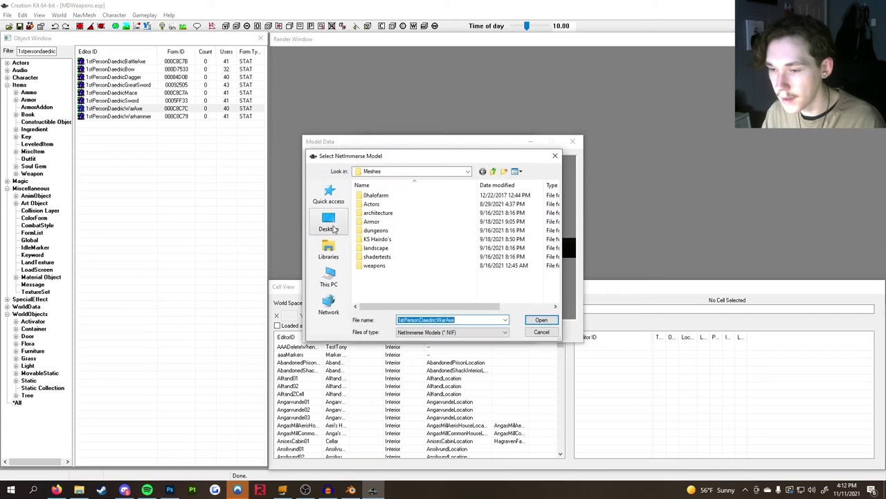
pyautogui.doubleClick(375, 267)
pyautogui.click(389, 214)
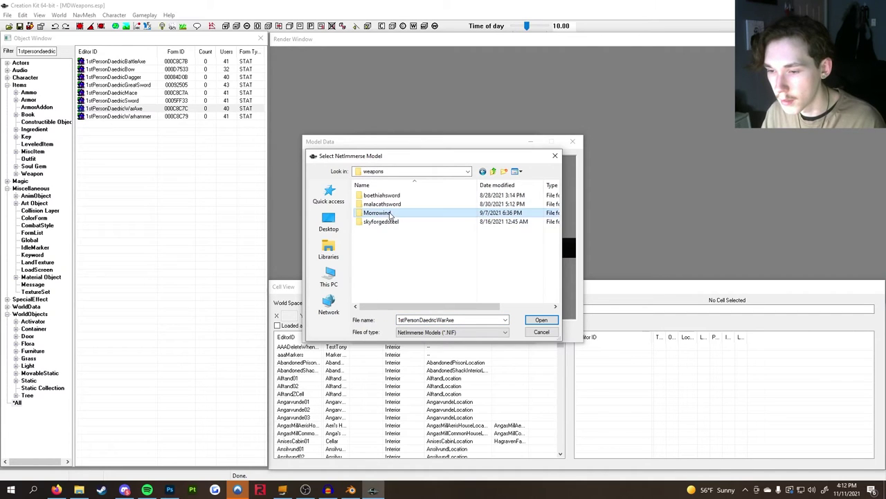
pyautogui.doubleClick(390, 214)
pyautogui.doubleClick(388, 196)
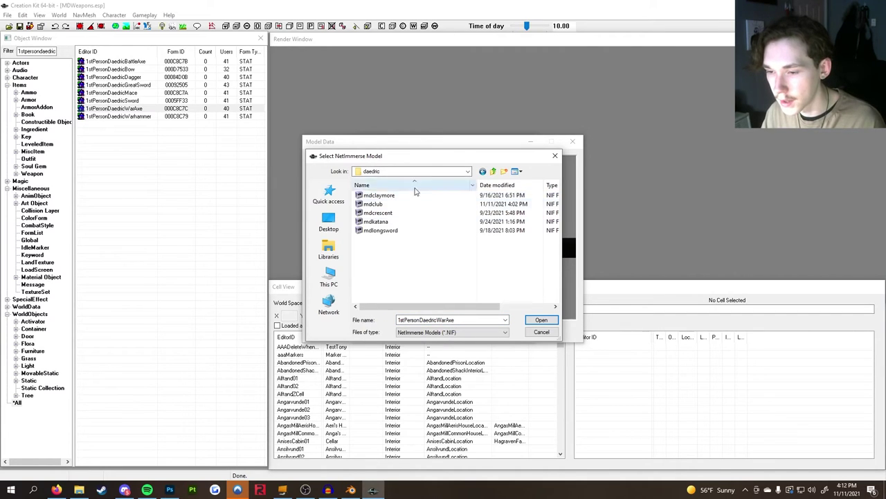
pyautogui.click(374, 204)
pyautogui.click(537, 320)
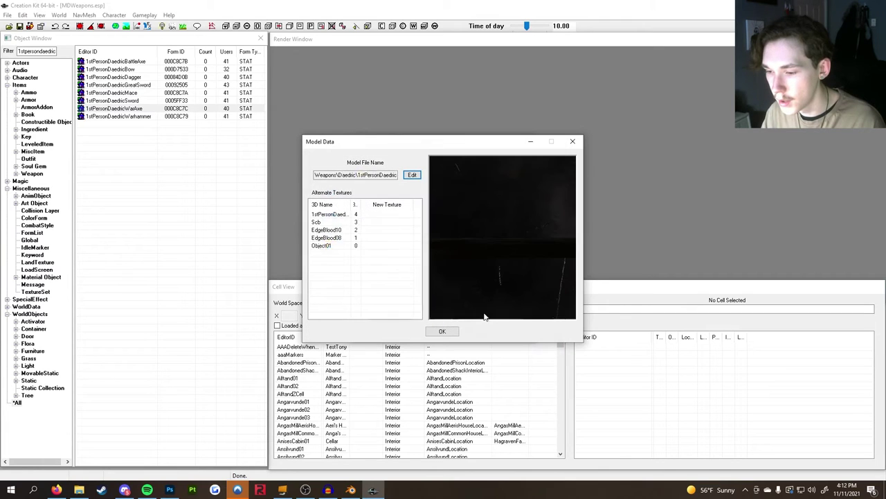
pyautogui.moveTo(514, 254); pyautogui.dragTo(796, 325)
pyautogui.click(443, 331)
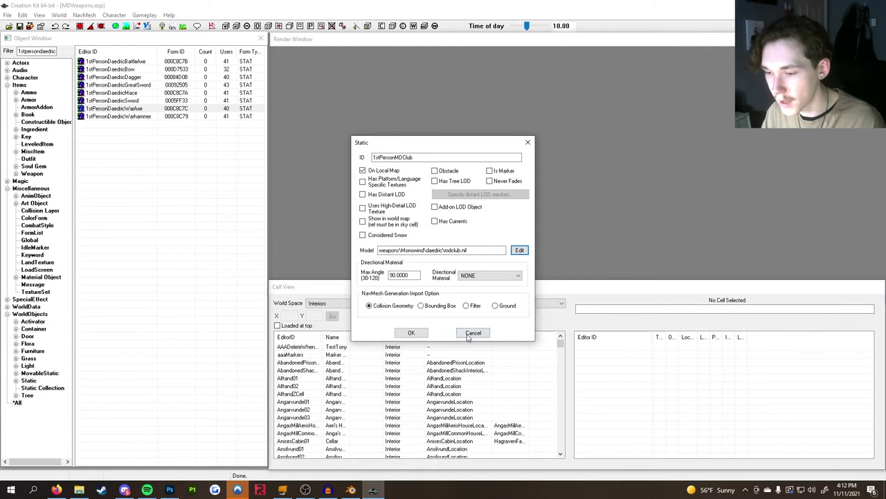
pyautogui.click(412, 333)
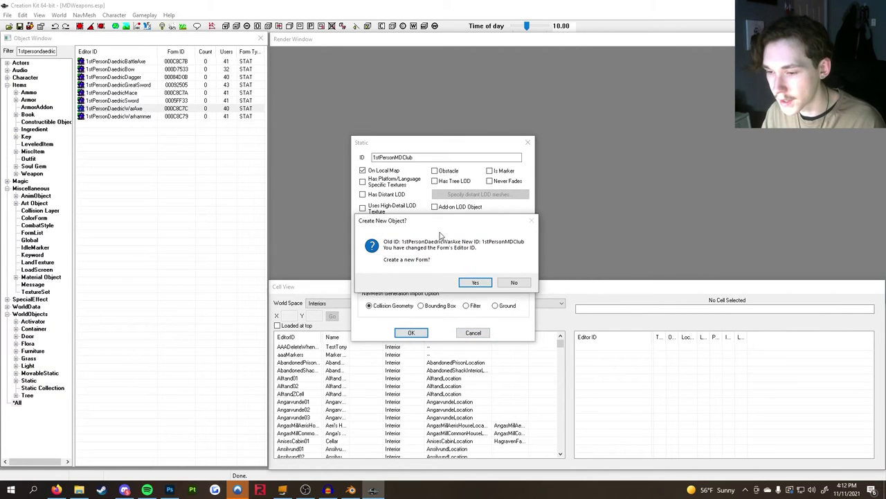
pyautogui.click(475, 282)
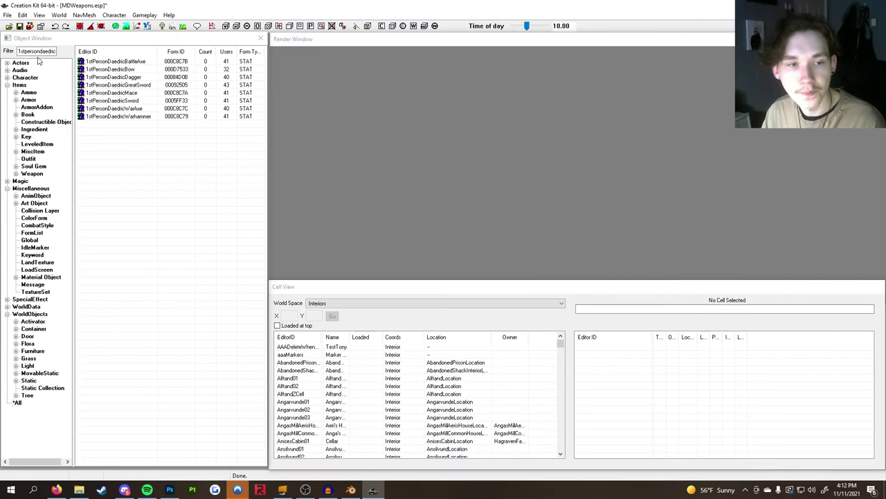
# - Change the object list filter to daedricwaraxe
pyautogui.click(31, 52)
pyautogui.click(31, 52)
pyautogui.click(41, 52)
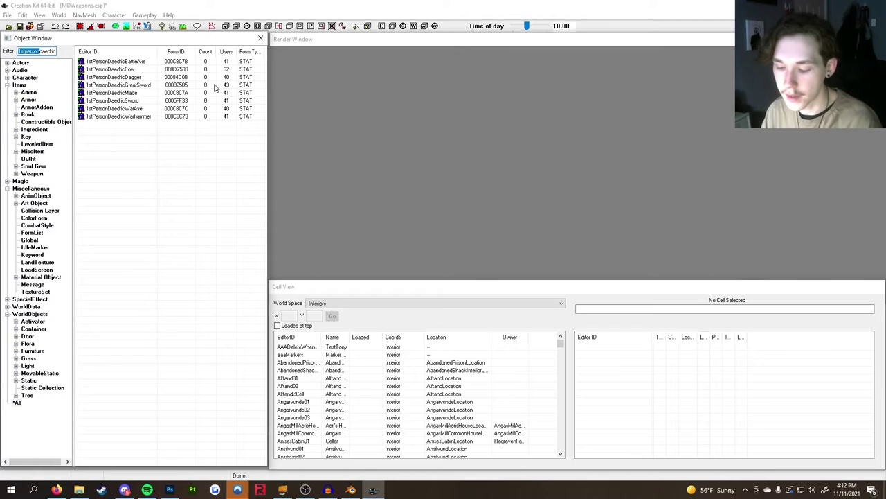
pyautogui.moveTo(19, 51); pyautogui.dragTo(37, 52)
pyautogui.press('BackSpace')
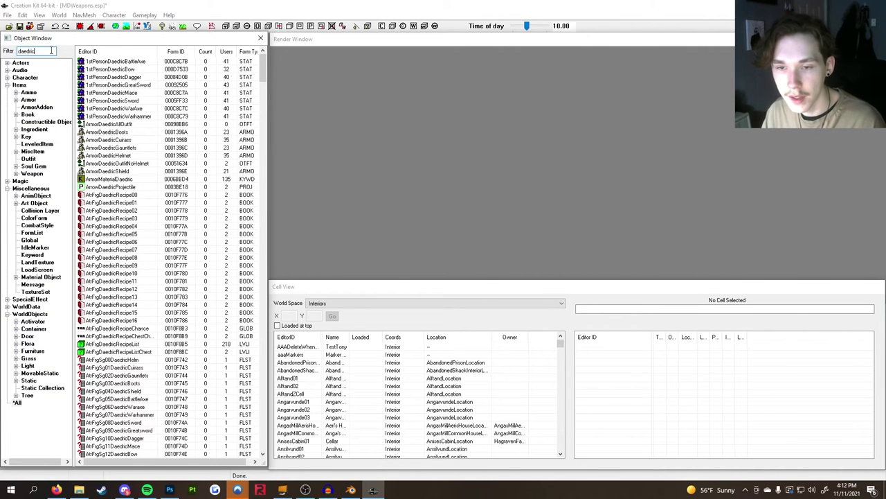
pyautogui.write('warax')
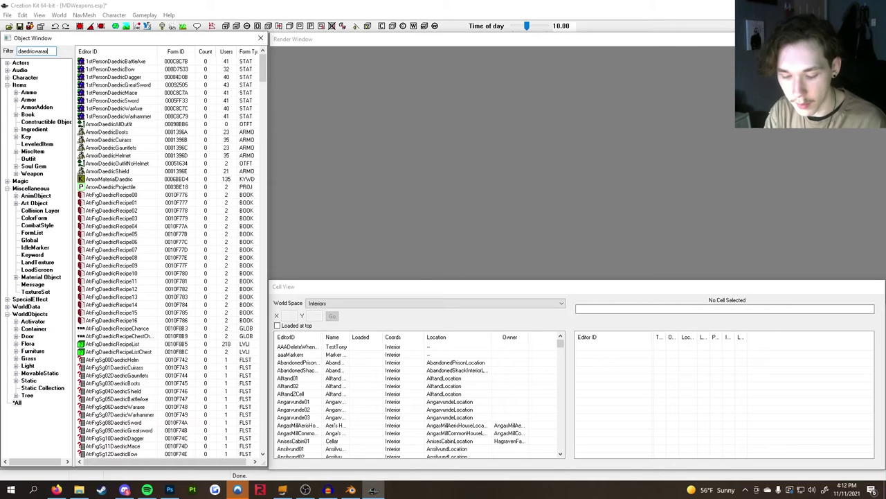
pyautogui.write('e')
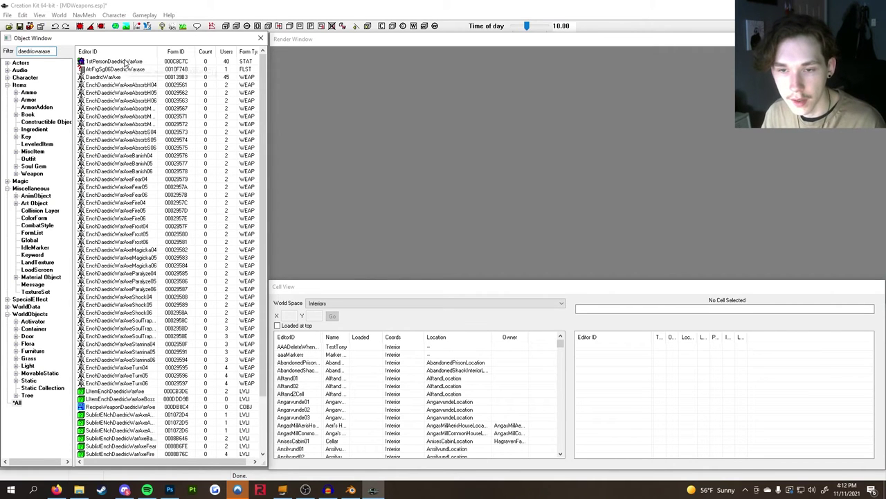
# - Open the DaedricWarAxe weapon and set its ID to MDClub and its name to Daedric Club
pyautogui.click(111, 77)
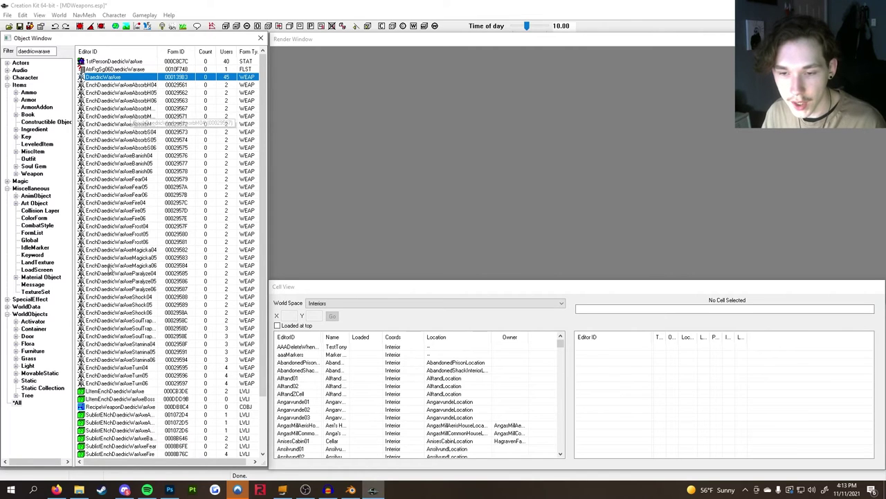
pyautogui.press('Delete')
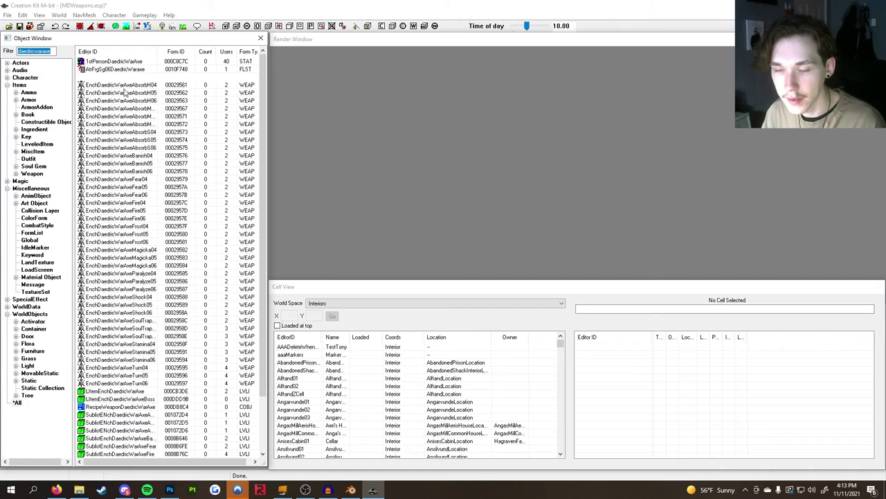
pyautogui.press('Return')
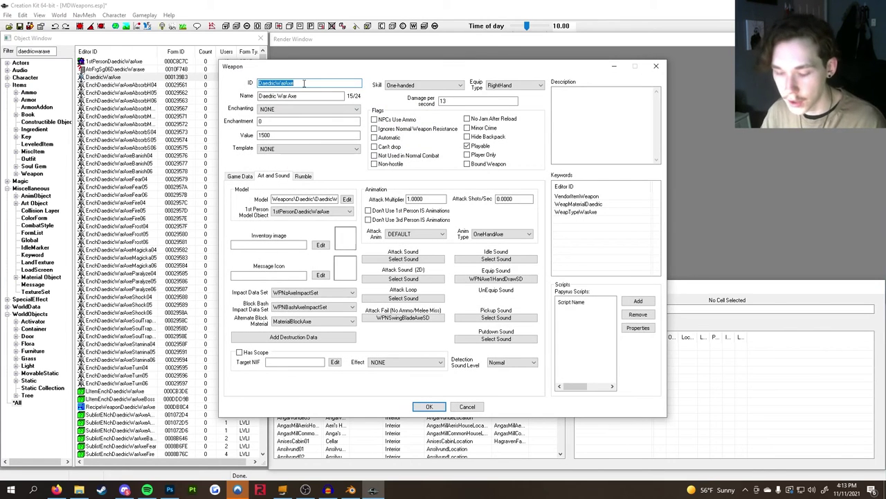
pyautogui.write('MDClub')
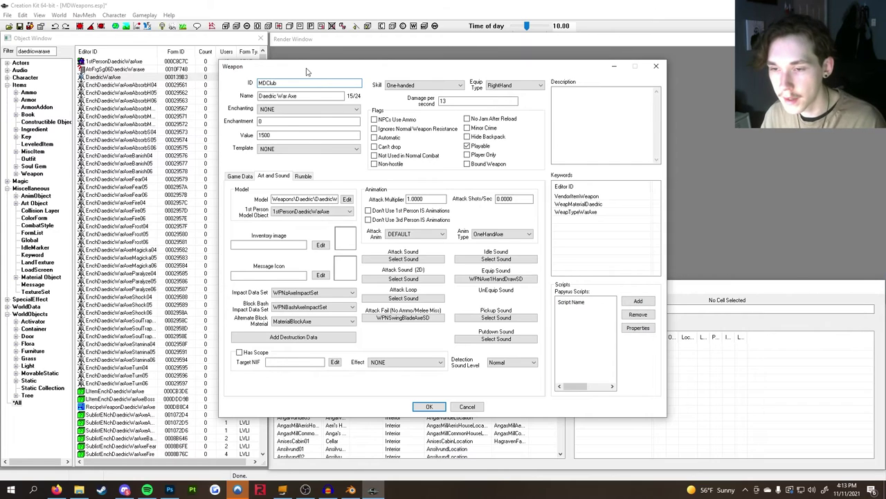
pyautogui.press('Tab')
pyautogui.click(281, 97)
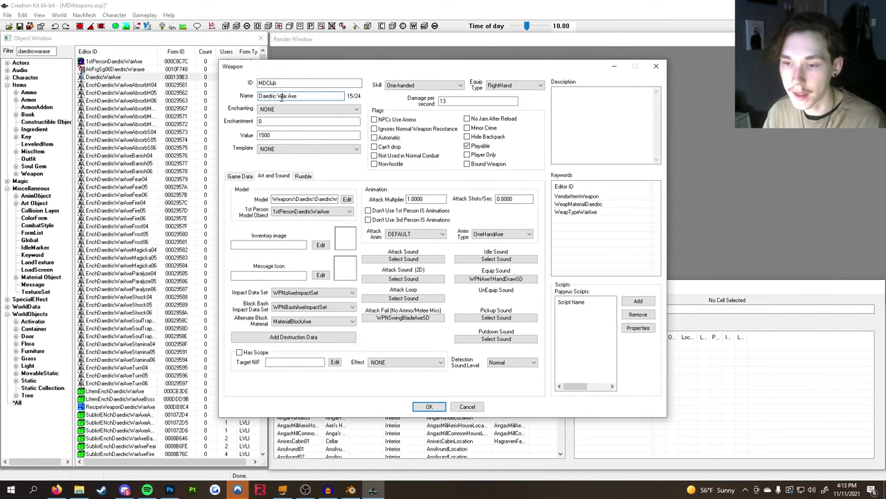
pyautogui.moveTo(279, 96); pyautogui.dragTo(318, 98)
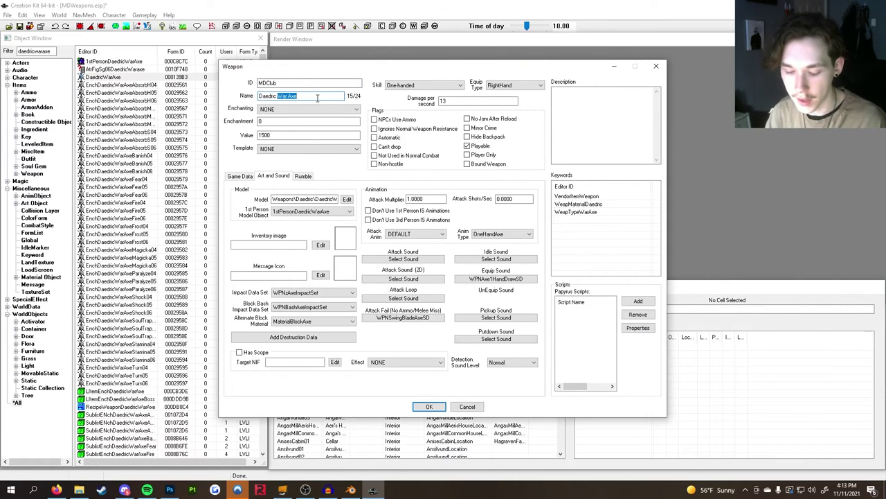
pyautogui.write('Club')
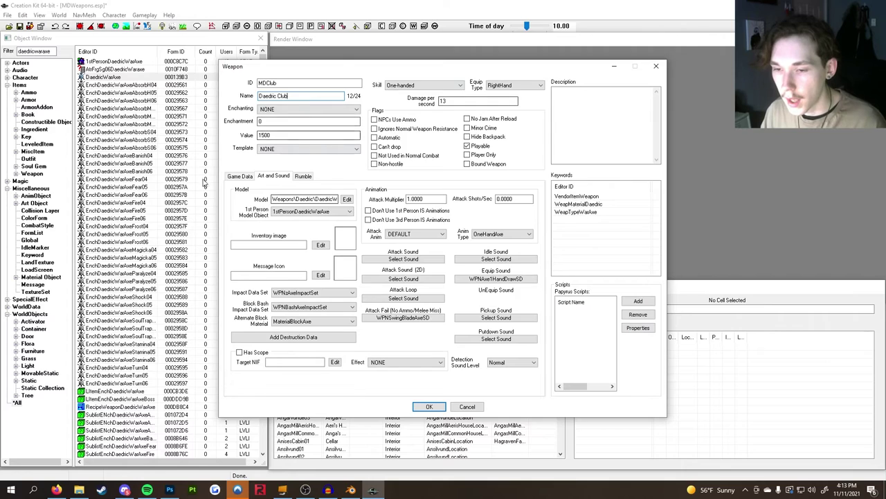
# - In the Daedric Club weapon's game data, set the weight to 16 and the speed to 0.8
pyautogui.hotkey('ctrl', 'shift', 'Tab')
pyautogui.press('Tab')
pyautogui.press('Tab')
pyautogui.press('Tab')
pyautogui.press('Tab')
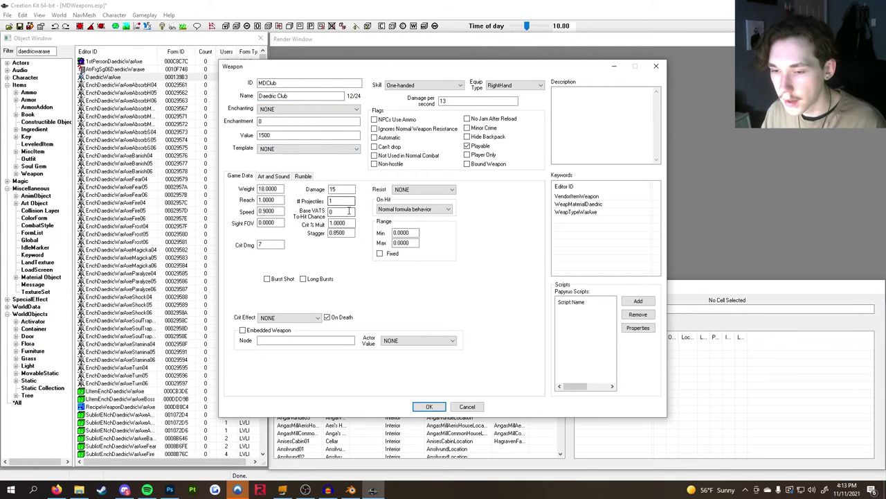
pyautogui.doubleClick(274, 189)
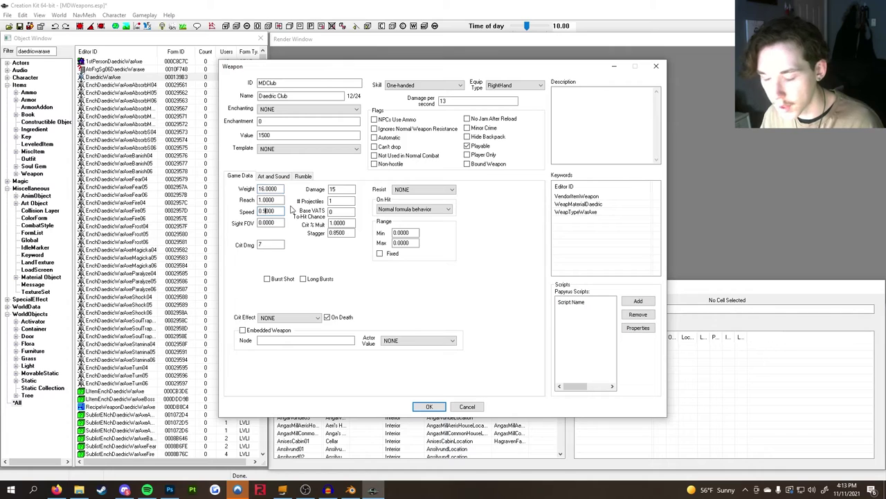
pyautogui.write('7')
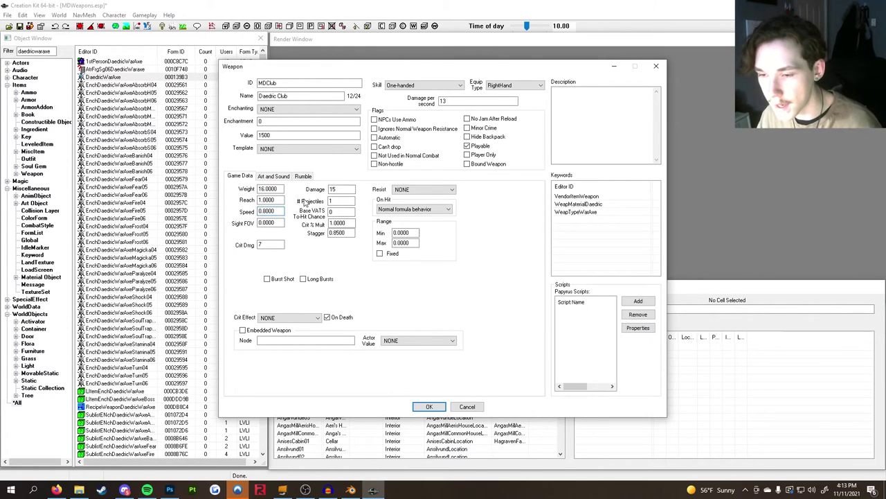
# - Set the Daedric Club's damage to 13 and its value to 1200
pyautogui.doubleClick(338, 189)
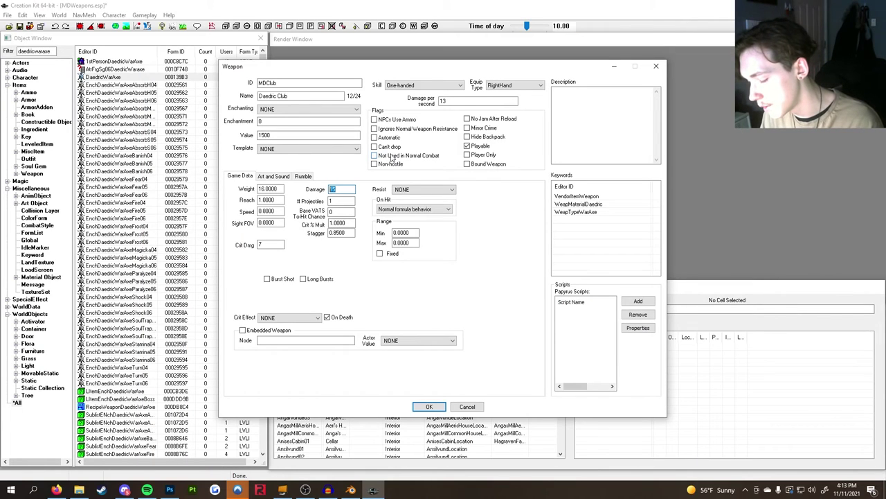
pyautogui.write('13')
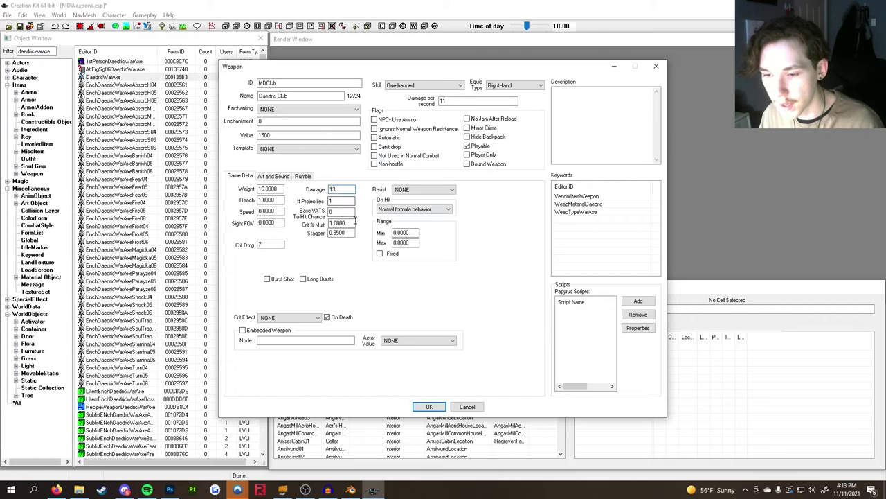
pyautogui.click(297, 135)
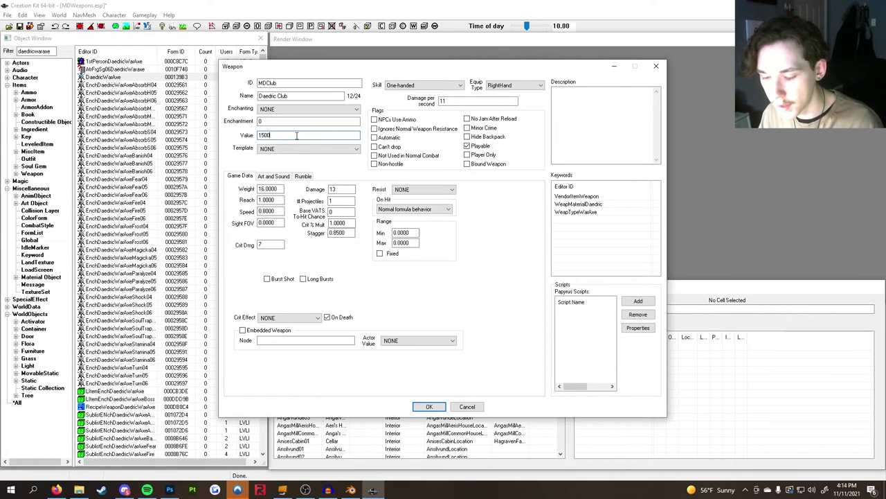
pyautogui.press('BackSpace')
pyautogui.press('BackSpace')
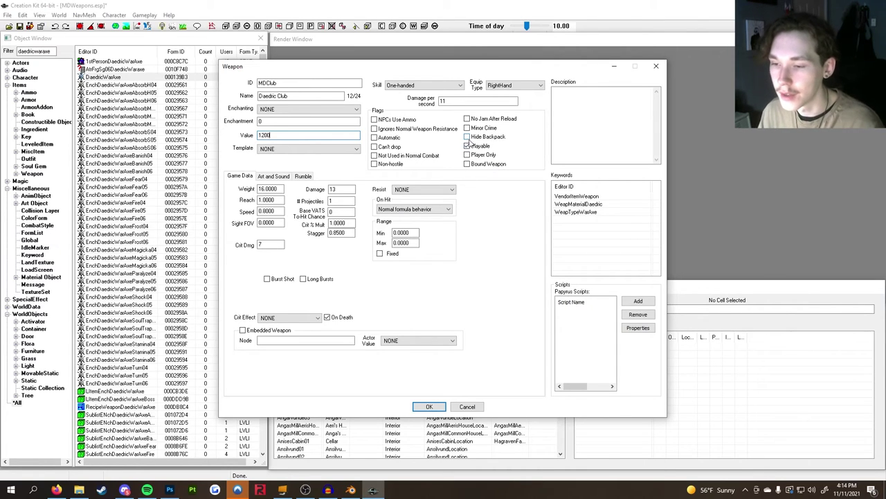
# - Replace the weapon's model with mdclub from the weapons\Morrowind\daedric folder
pyautogui.click(275, 176)
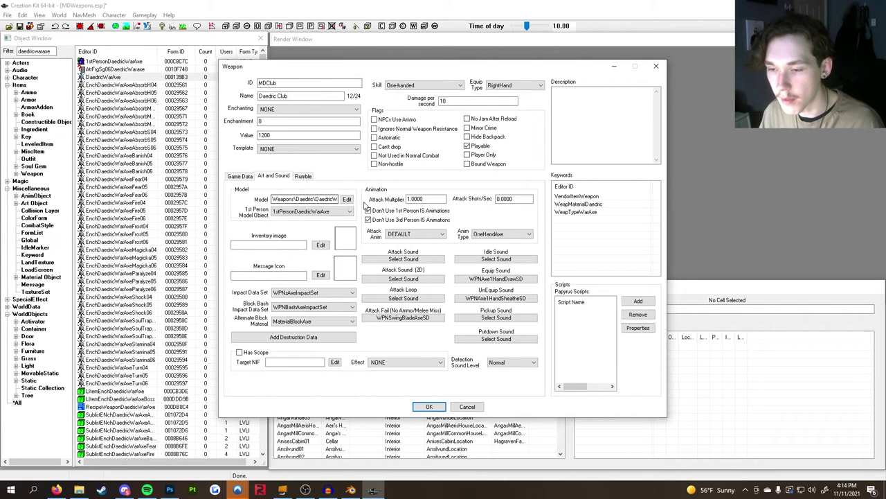
pyautogui.click(348, 199)
pyautogui.click(413, 174)
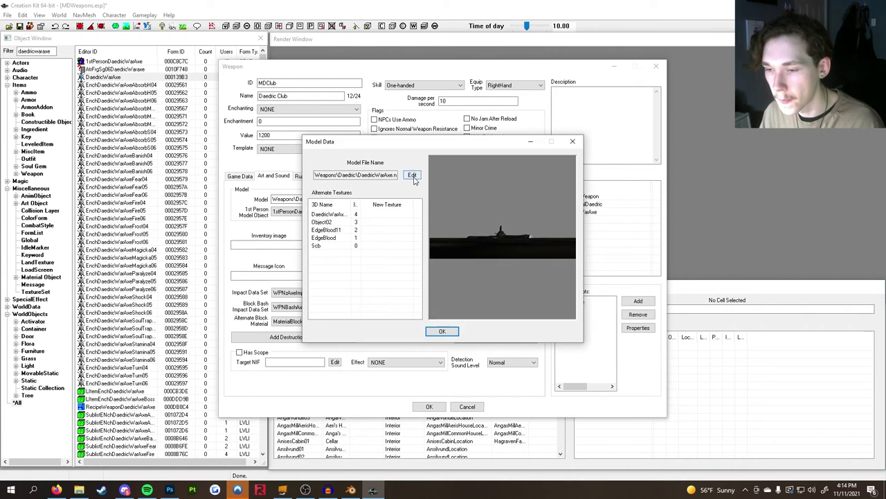
pyautogui.doubleClick(375, 264)
pyautogui.click(381, 213)
pyautogui.doubleClick(381, 213)
pyautogui.doubleClick(378, 196)
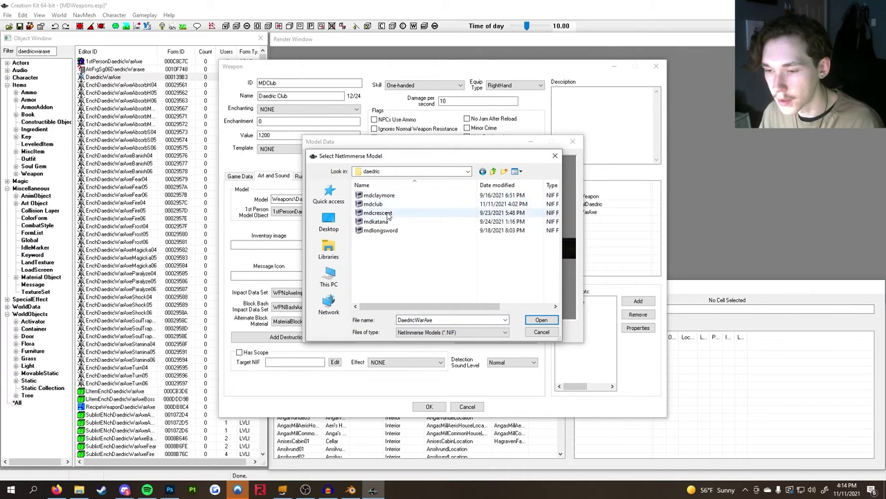
pyautogui.click(374, 204)
pyautogui.click(541, 319)
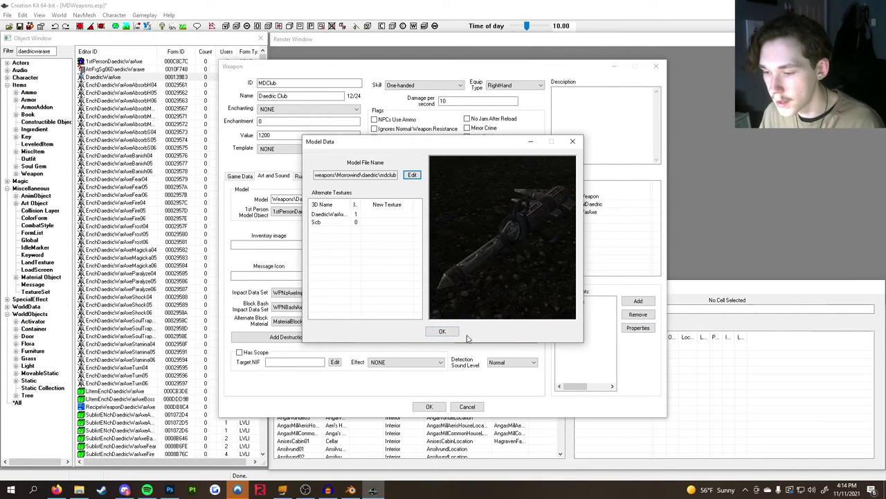
pyautogui.click(442, 331)
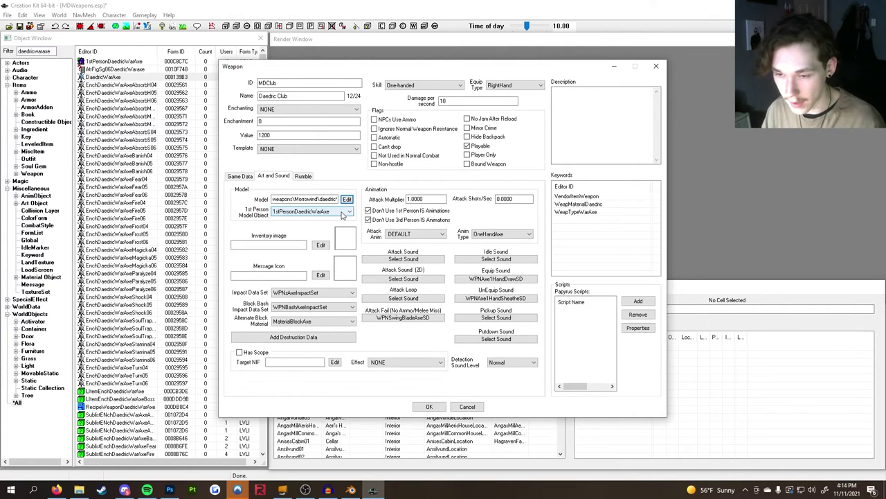
# - Set the weapon's 1st Person Model Object to 1stPersonMDClub
pyautogui.click(342, 213)
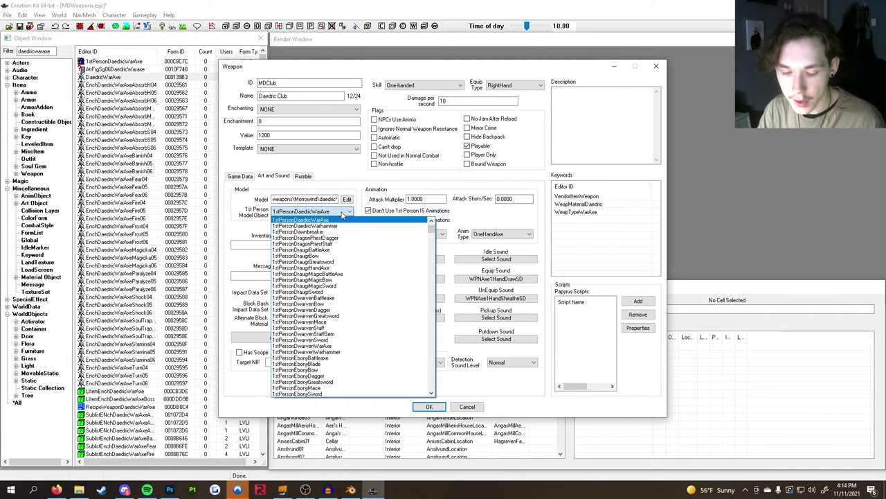
pyautogui.press('Home')
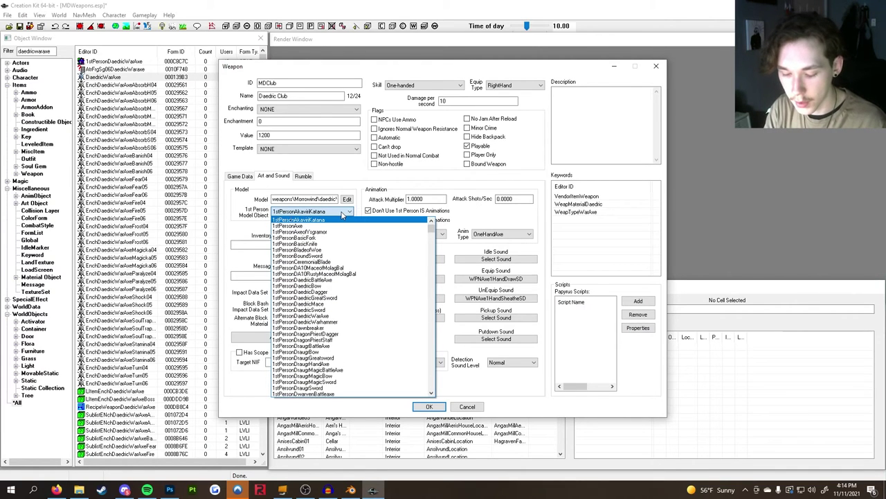
pyautogui.press('Down')
pyautogui.press('Down')
pyautogui.press('Down')
pyautogui.press('Down')
pyautogui.press('Down')
pyautogui.press('Down')
pyautogui.press('Down')
pyautogui.press('Down')
pyautogui.press('Down')
pyautogui.press('Down')
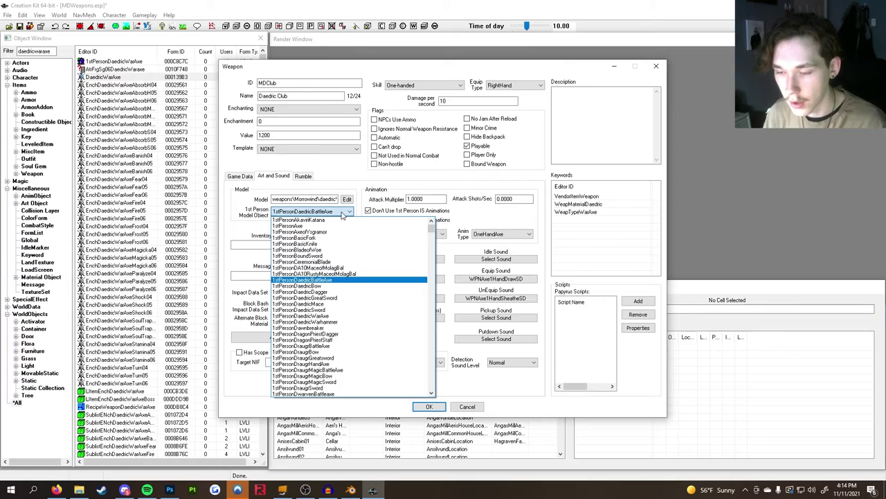
pyautogui.scroll(-3, 341, 216)
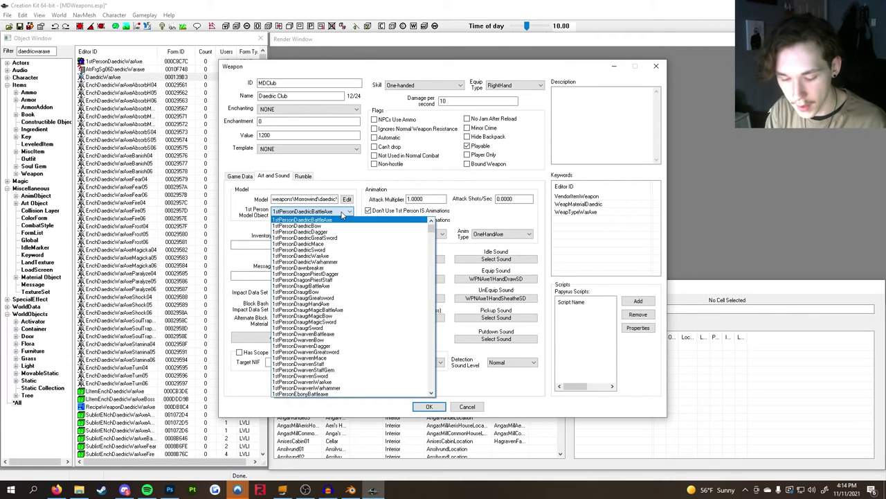
pyautogui.press('Home')
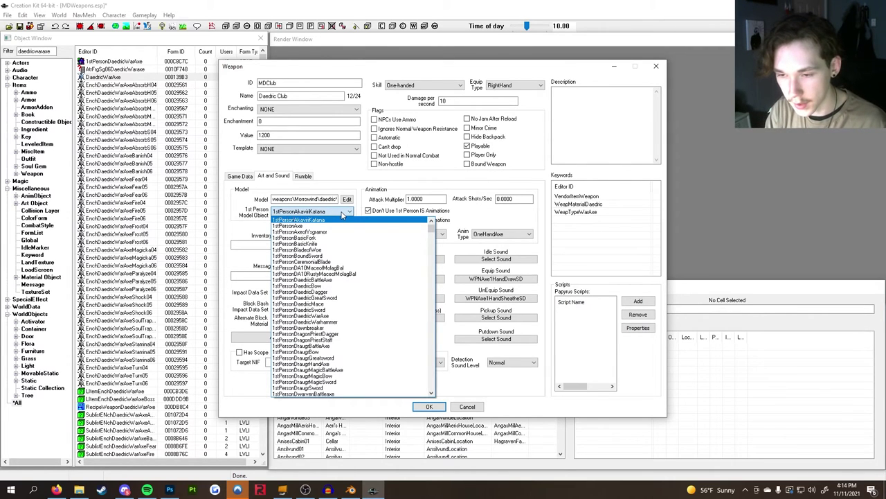
pyautogui.press('pagedown')
pyautogui.press('pagedown')
pyautogui.press('pagedown')
pyautogui.scroll(-3, 350, 294)
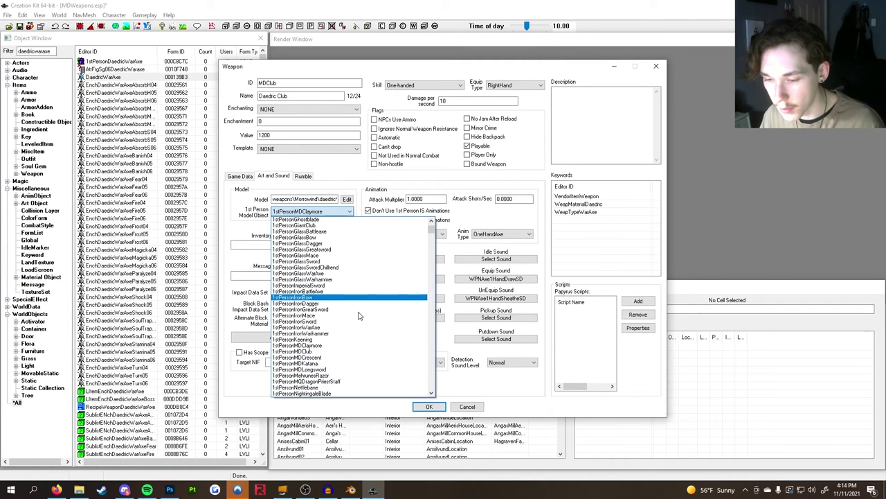
pyautogui.click(346, 357)
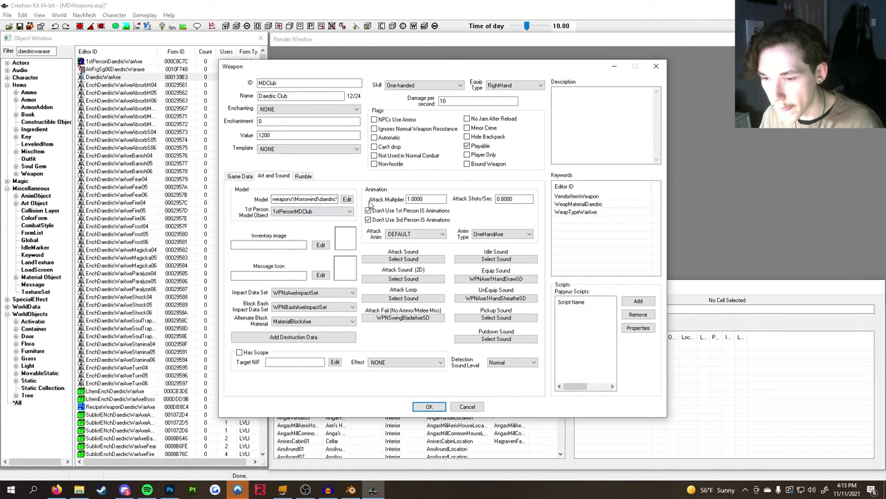
# - Recheck the weapon's game data and save MDClub as a new form
pyautogui.click(241, 177)
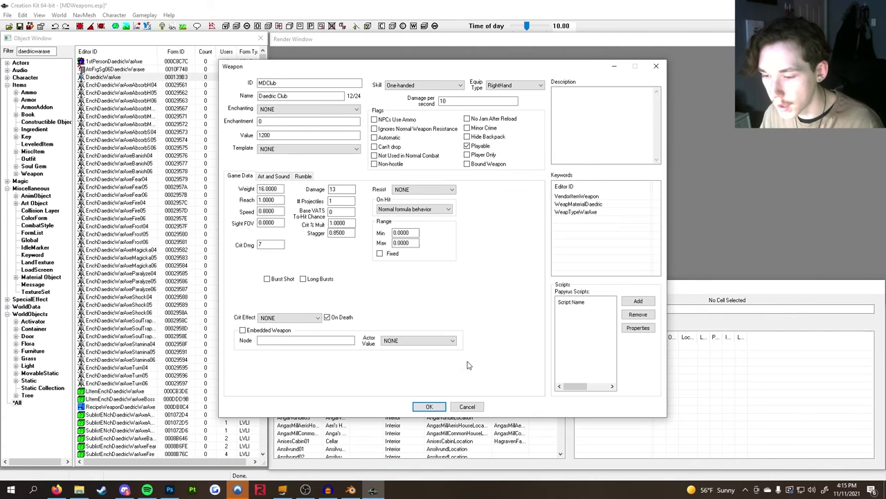
pyautogui.click(429, 407)
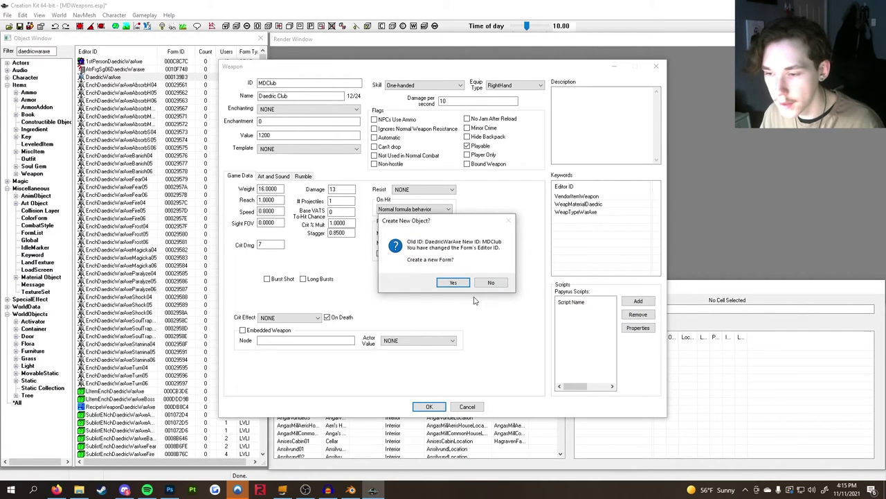
pyautogui.click(449, 283)
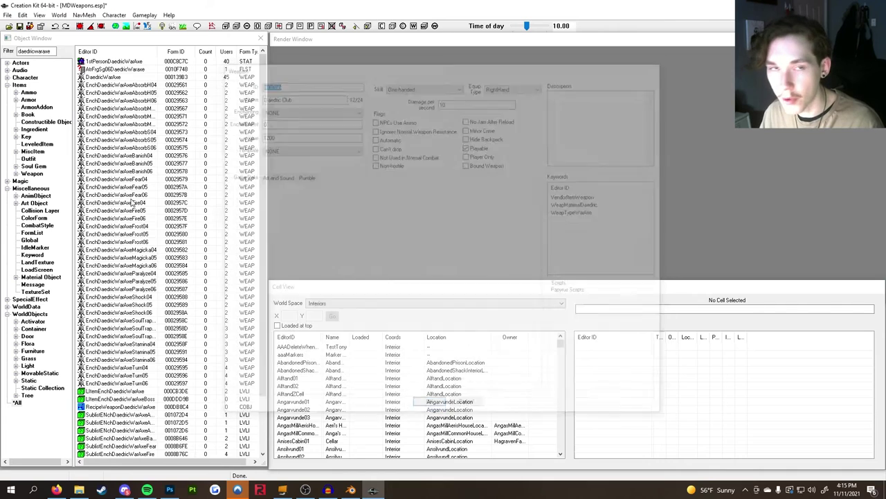
# - Change the object list filter to temperweapondaedric
pyautogui.doubleClick(42, 51)
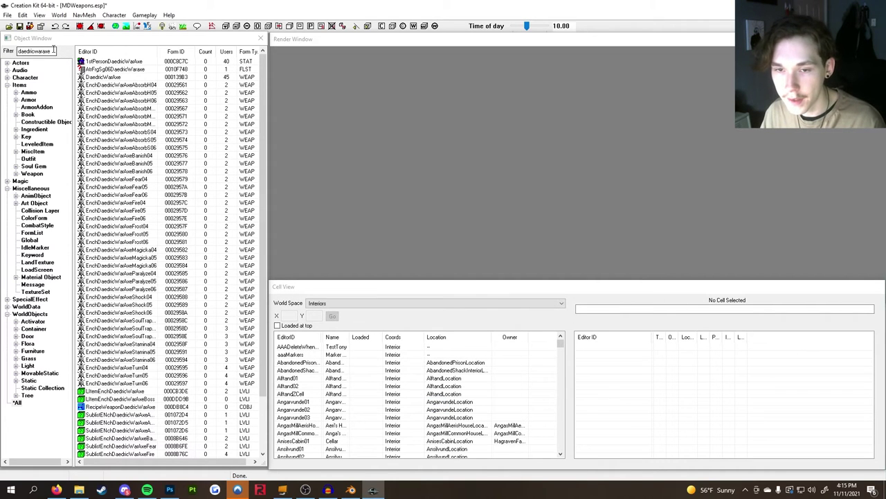
pyautogui.press('End')
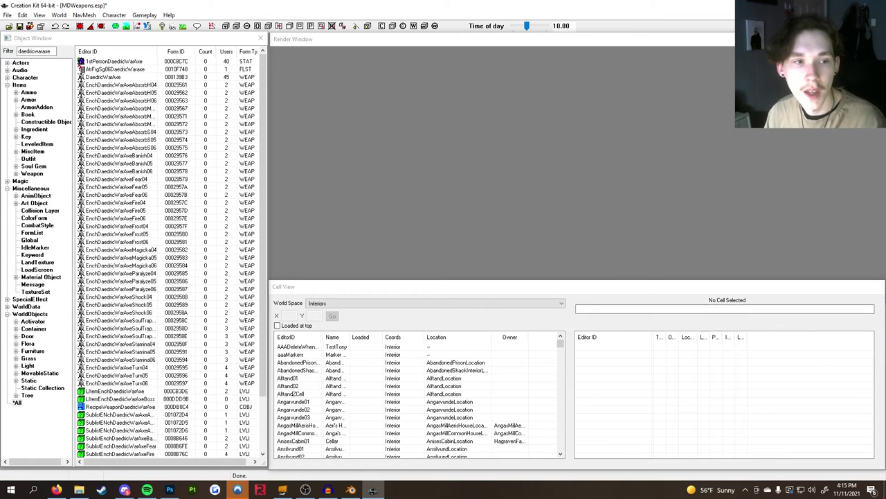
pyautogui.click(42, 51)
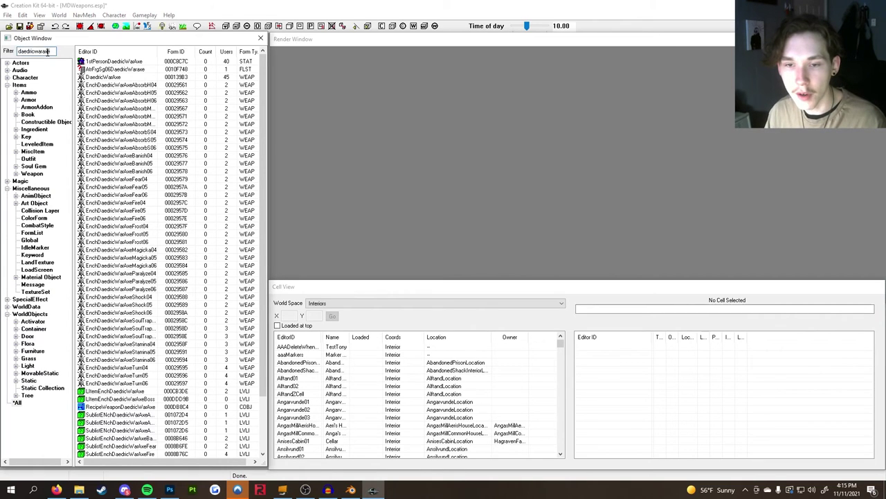
pyautogui.write('temper')
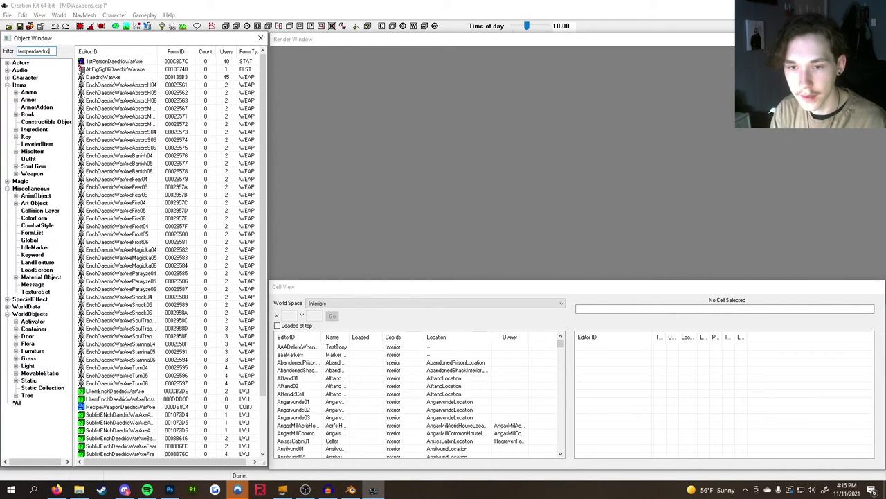
pyautogui.write('daedric')
pyautogui.press('BackSpace')
pyautogui.press('BackSpace')
pyautogui.write('weapondaedric')
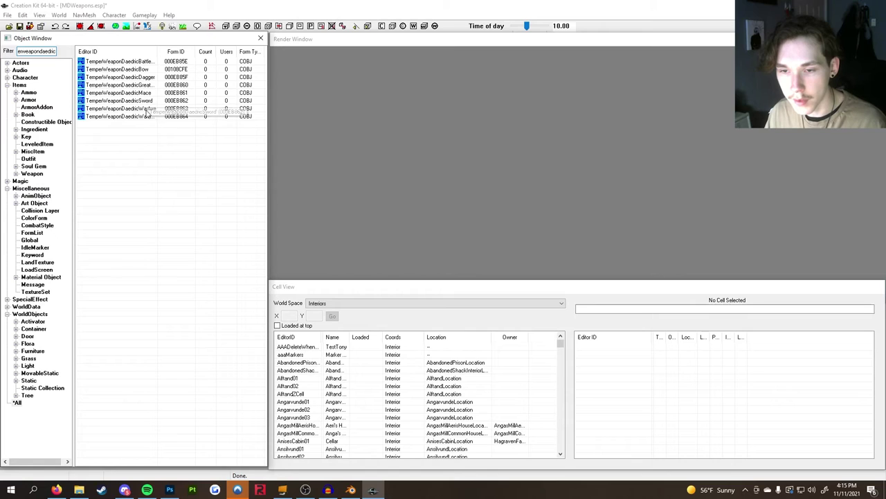
# - Open the TemperWeaponDaedricWarAxe constructible object and change its ID to TemperWeaponMDClub
pyautogui.click(136, 108)
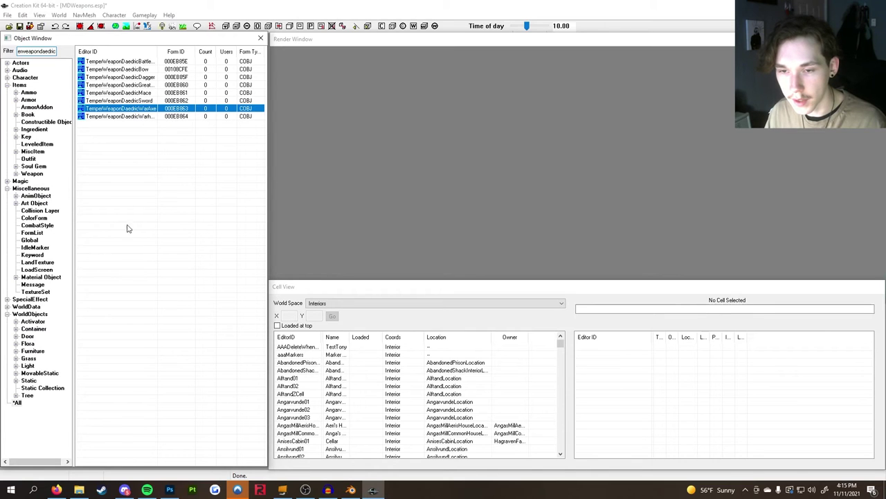
pyautogui.doubleClick(133, 112)
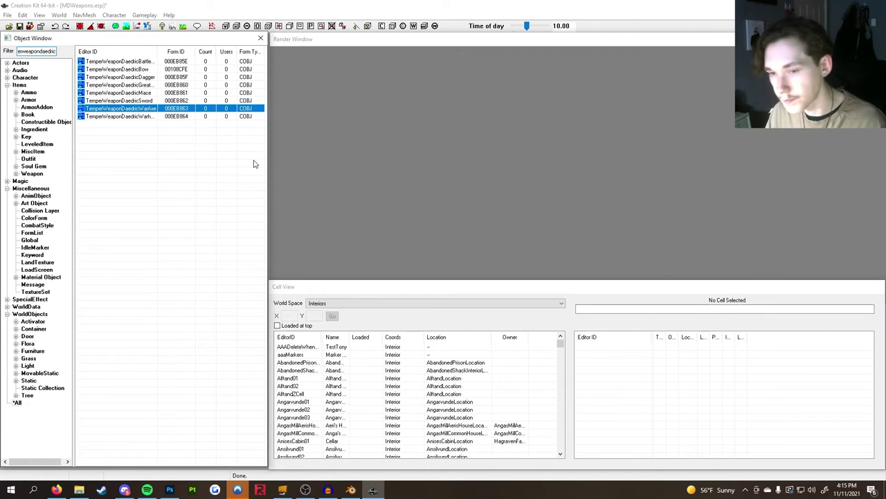
pyautogui.moveTo(336, 153); pyautogui.dragTo(419, 153)
pyautogui.write('MDClub')
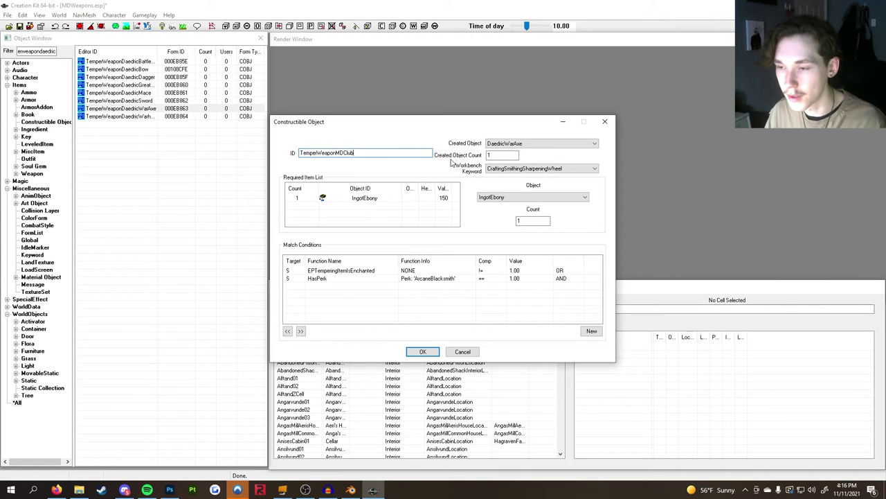
# - Set the tempering recipe's created object to MDClub and check its required IngotEbony item
pyautogui.click(506, 144)
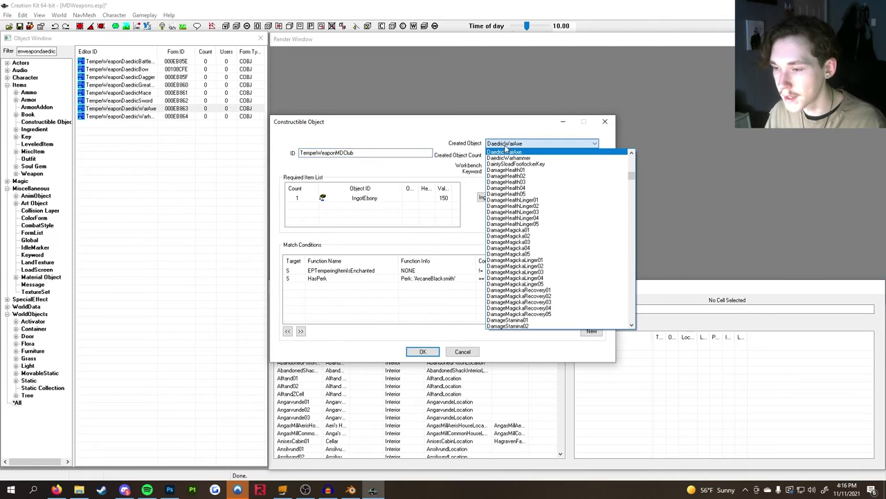
pyautogui.write('MDClub')
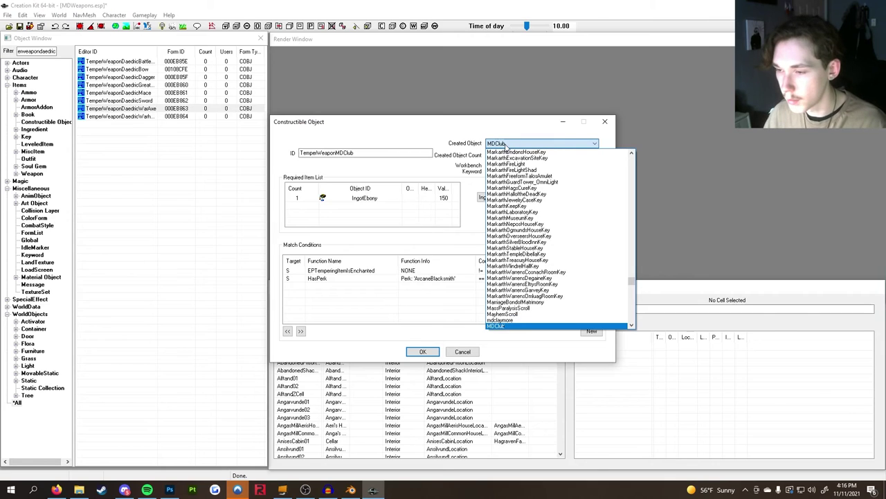
pyautogui.click(521, 327)
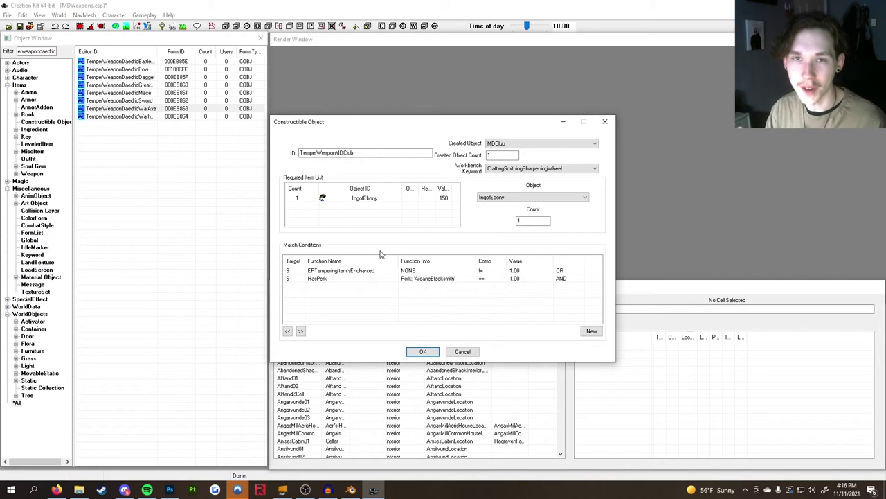
pyautogui.click(363, 198)
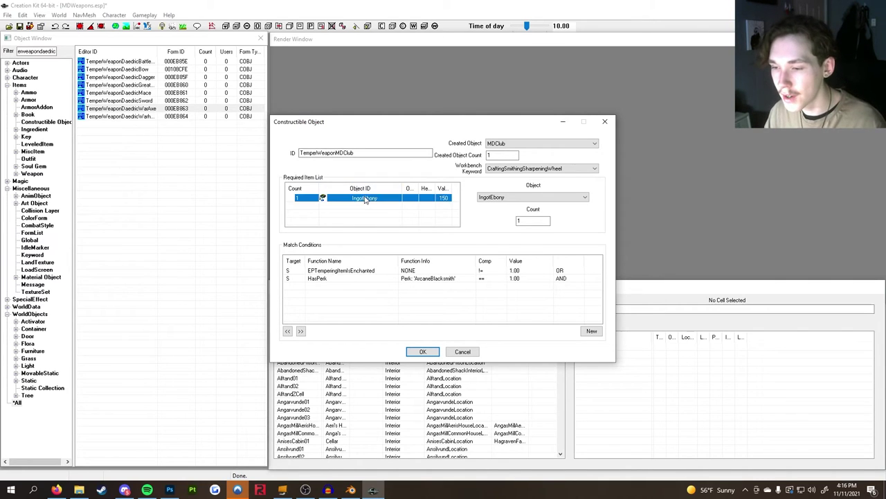
pyautogui.click(405, 217)
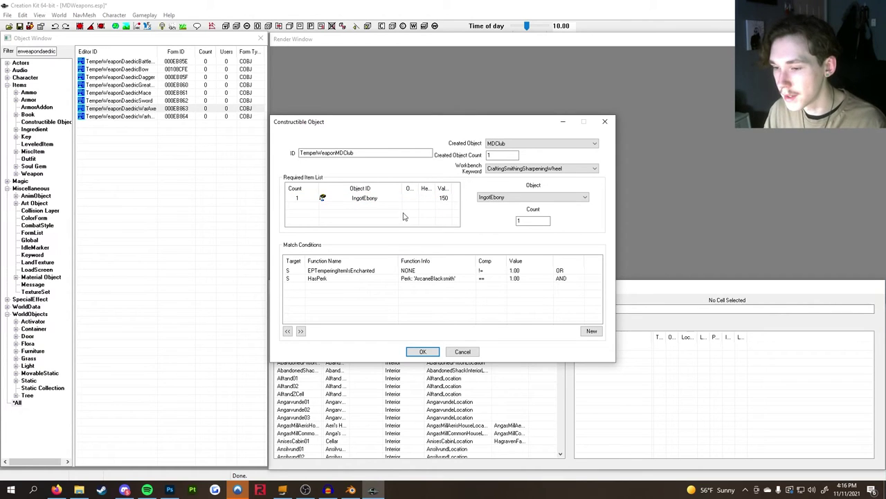
# - Change the tempering recipe's required item to DaedraHeart with a count of 1000 and save the recipe
pyautogui.click(365, 199)
pyautogui.click(552, 200)
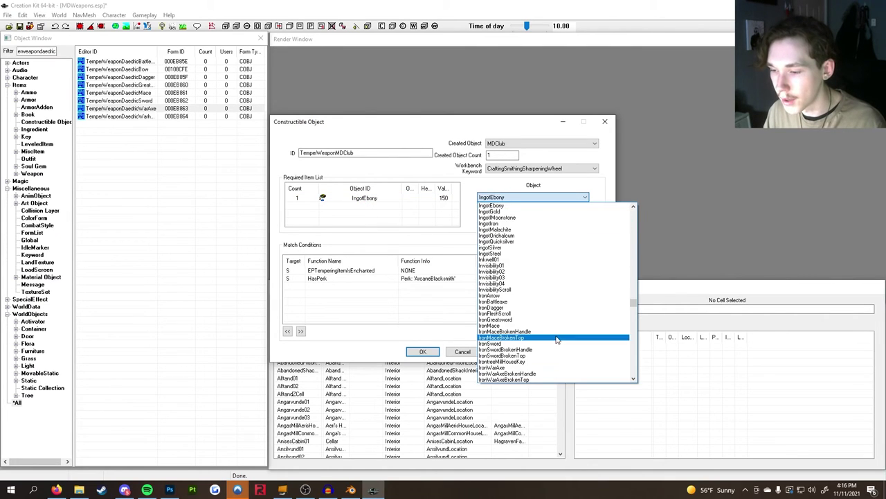
pyautogui.scroll(5, 558, 337)
pyautogui.write('dae')
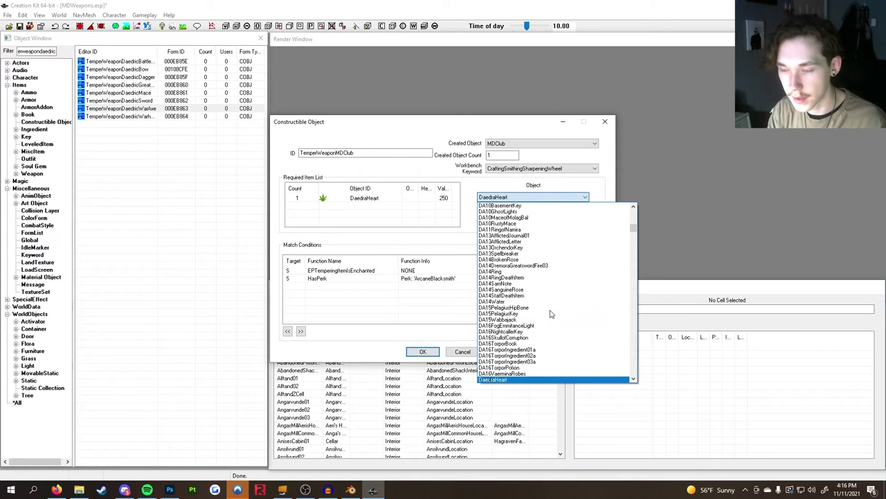
pyautogui.click(548, 379)
pyautogui.click(391, 199)
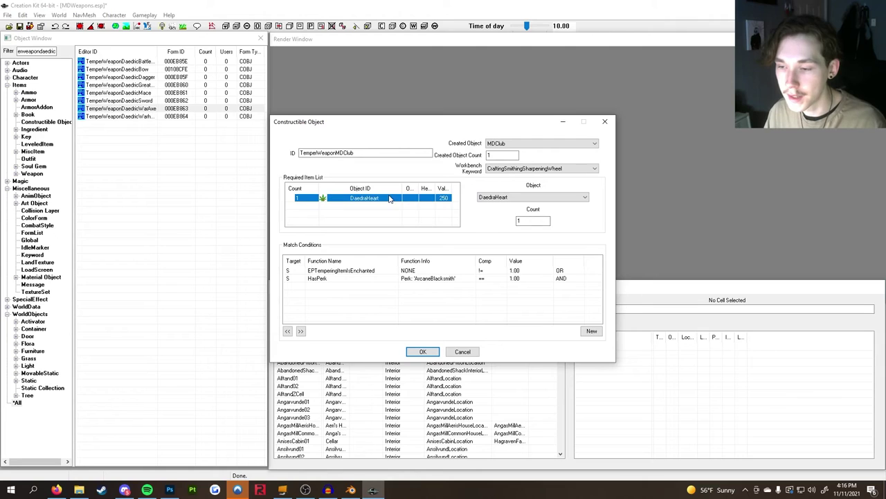
pyautogui.click(537, 223)
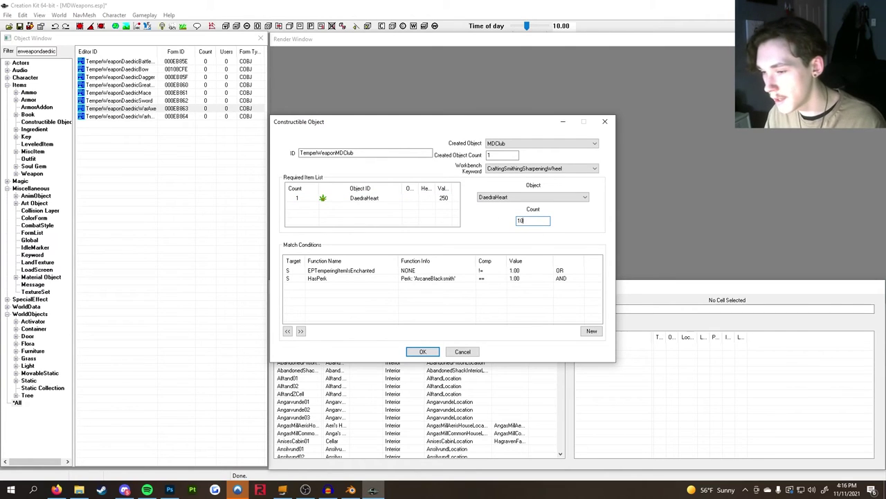
pyautogui.press('Return')
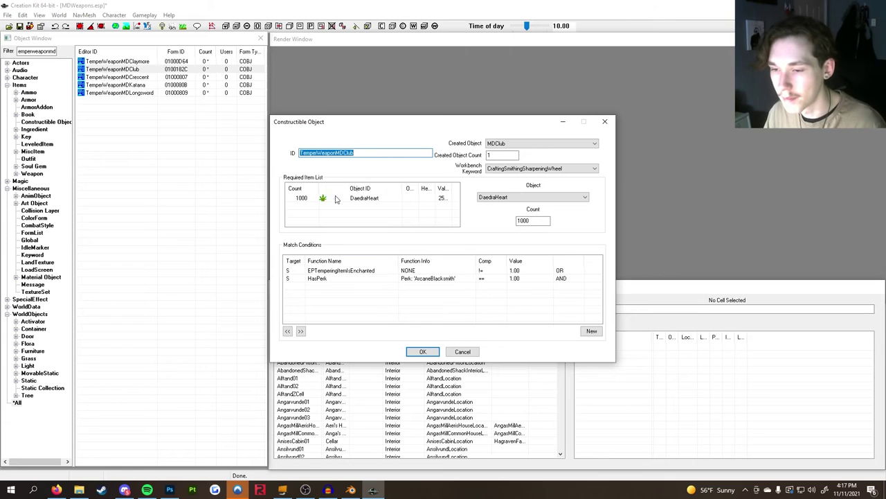
# - Set the tempering recipe's required item to IngotEbony with a count of 1 and save the recipe
pyautogui.click(358, 200)
pyautogui.click(527, 198)
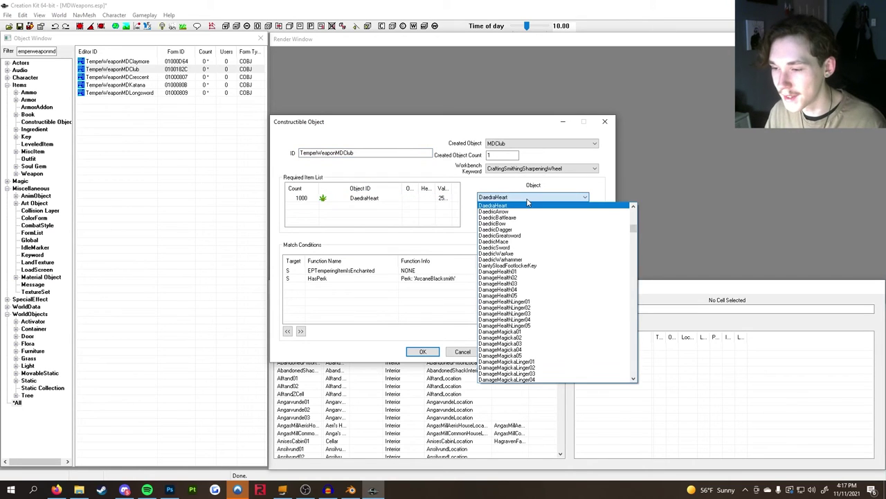
pyautogui.write('ingotebony')
pyautogui.click(528, 205)
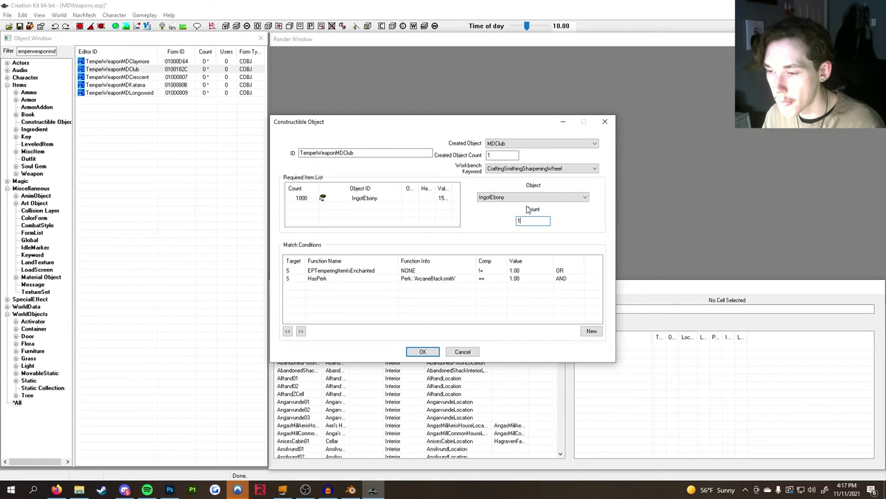
pyautogui.click(416, 202)
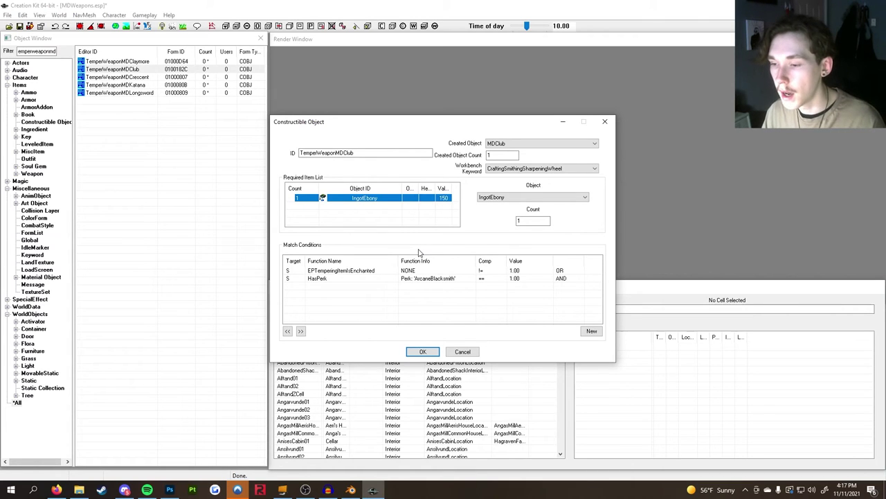
pyautogui.click(481, 197)
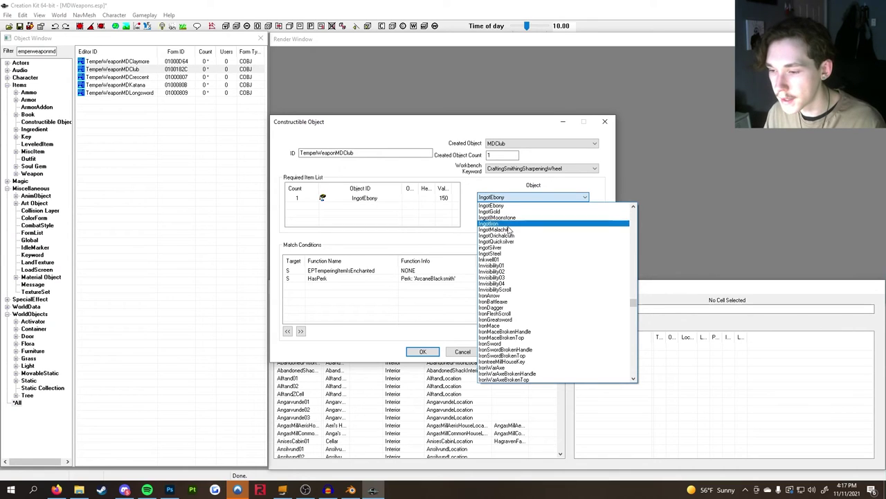
pyautogui.scroll(1, 514, 250)
pyautogui.scroll(-1, 514, 251)
pyautogui.click(495, 206)
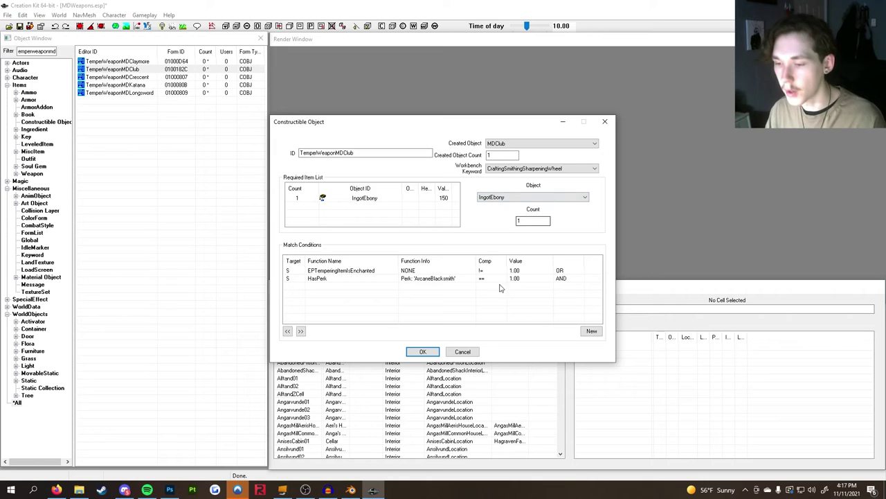
pyautogui.click(423, 352)
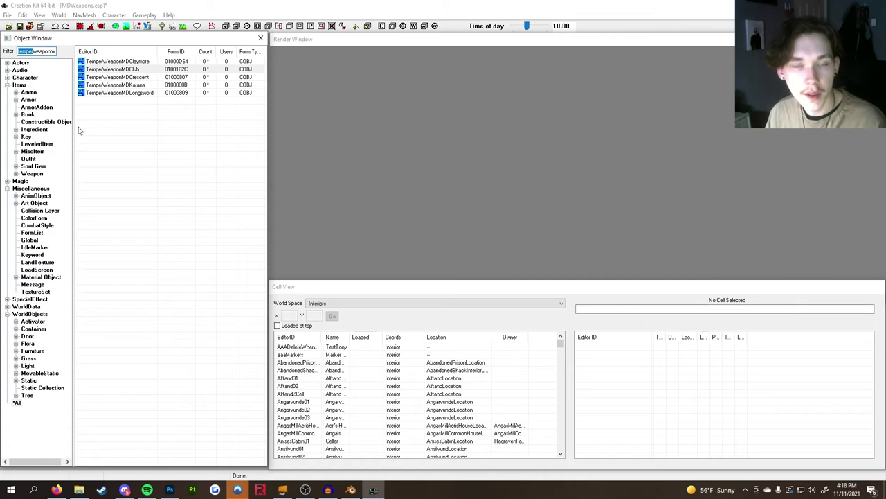
# - Change the object list filter to Recipeweaponmd
pyautogui.press('Home')
pyautogui.press('Delete')
pyautogui.press('Delete')
pyautogui.press('Delete')
pyautogui.press('Delete')
pyautogui.press('Delete')
pyautogui.press('Delete')
pyautogui.write('Recipe')
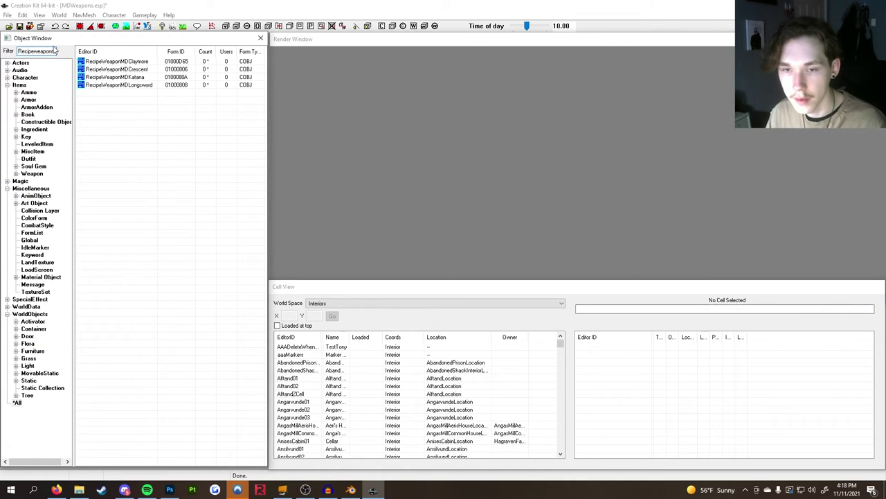
# - Filter the object list by recipeweapondaedric
pyautogui.press('End')
pyautogui.hotkey('shift', 'Left')
pyautogui.hotkey('shift', 'Left')
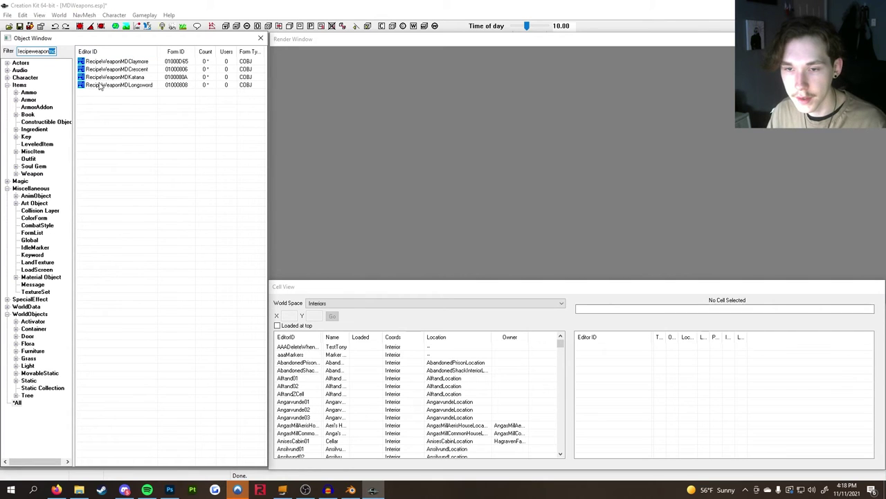
pyautogui.press('BackSpace')
pyautogui.hotkey('ctrl', 'a')
pyautogui.write('recipe')
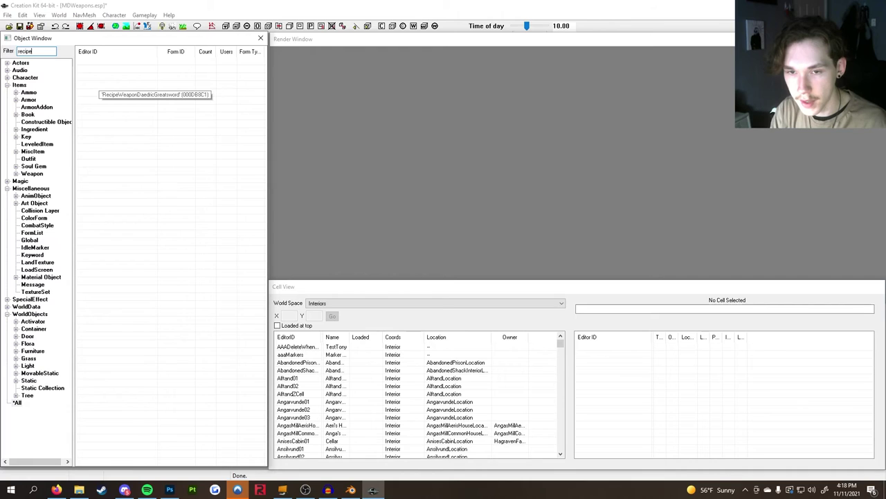
pyautogui.write('weapon')
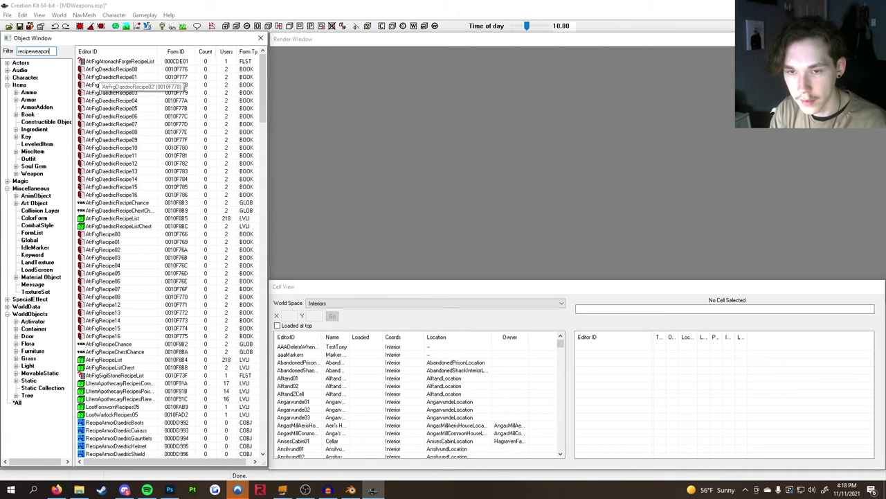
pyautogui.write('daedric')
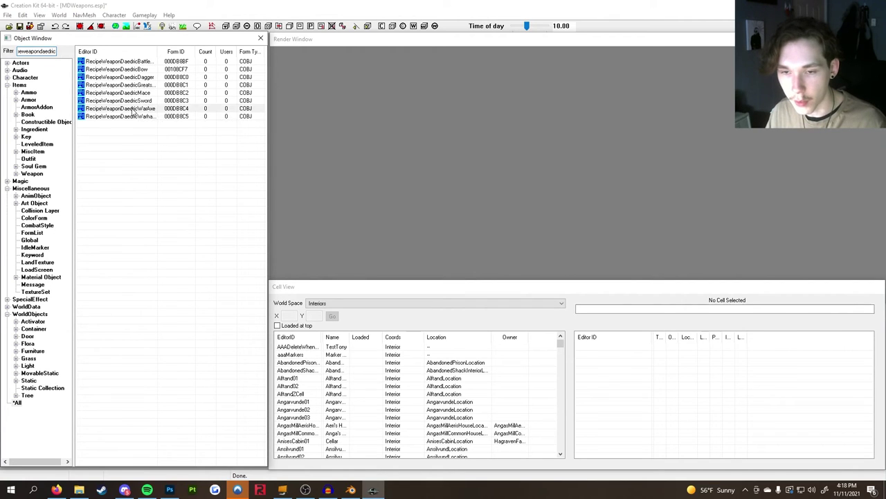
# - Open RecipeWeaponDaedricWarAxe, change its ID to RecipeWeaponMDClub and set the created object to MDClub
pyautogui.doubleClick(134, 112)
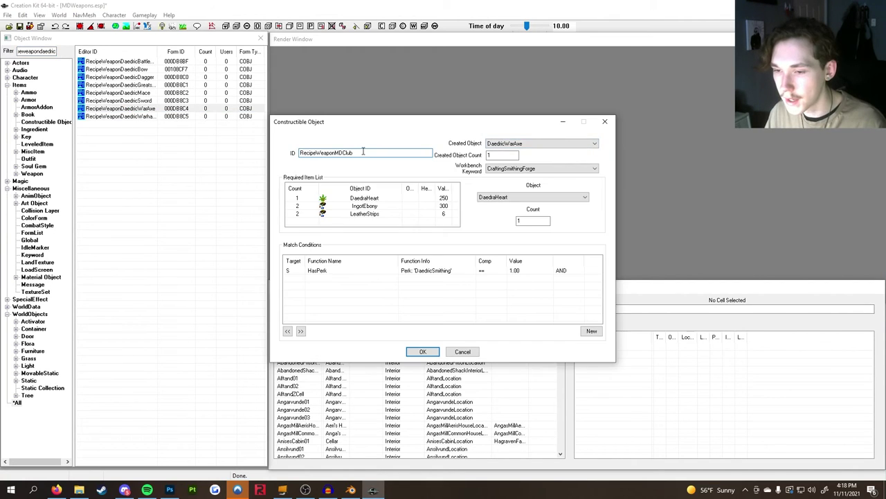
pyautogui.click(516, 143)
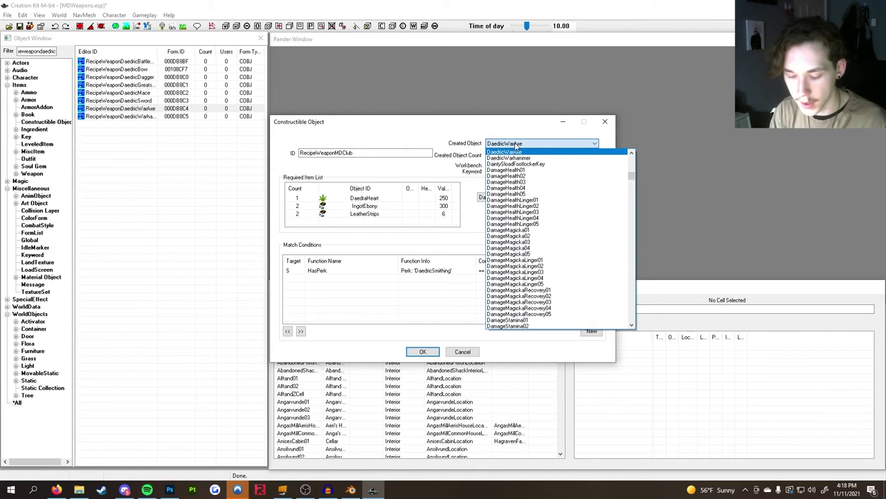
pyautogui.write('MDClub')
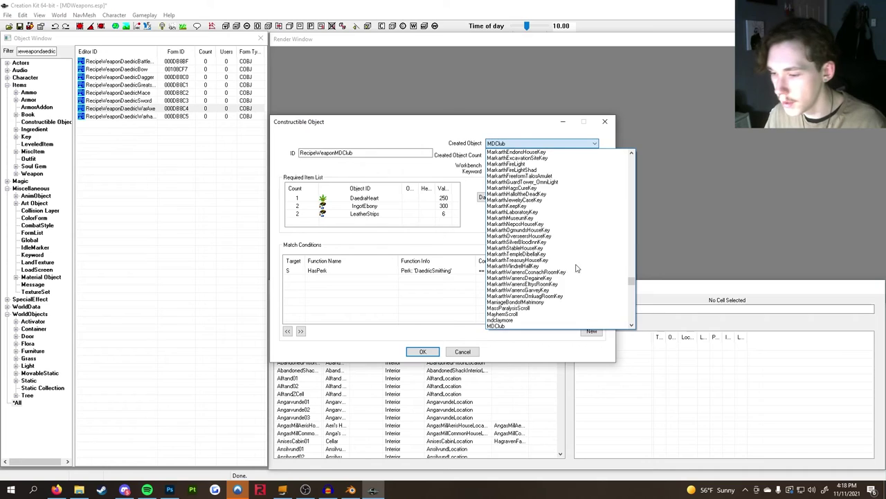
pyautogui.click(513, 325)
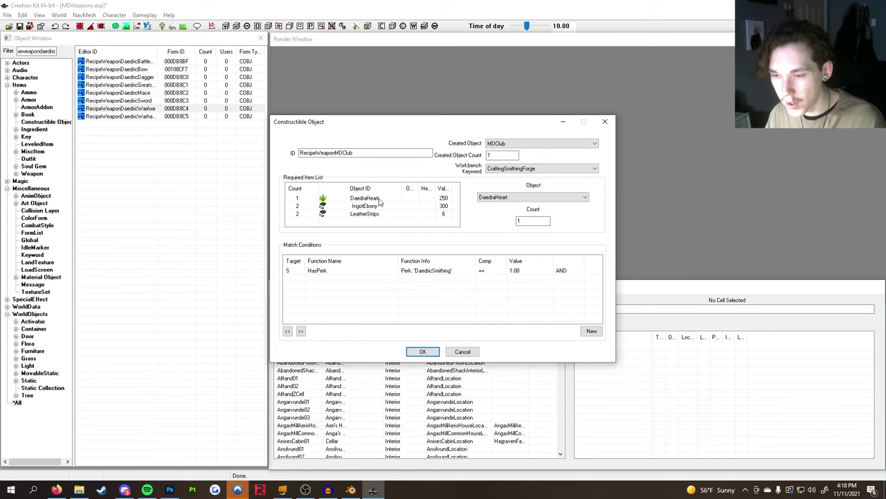
# - Set the crafting recipe's IngotEbony count to 1 and save RecipeWeaponMDClub as a new form
pyautogui.click(378, 207)
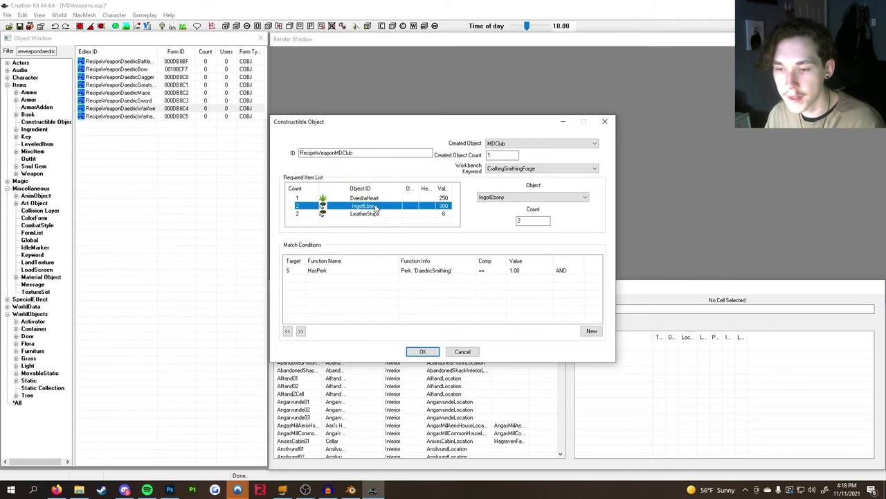
pyautogui.doubleClick(523, 221)
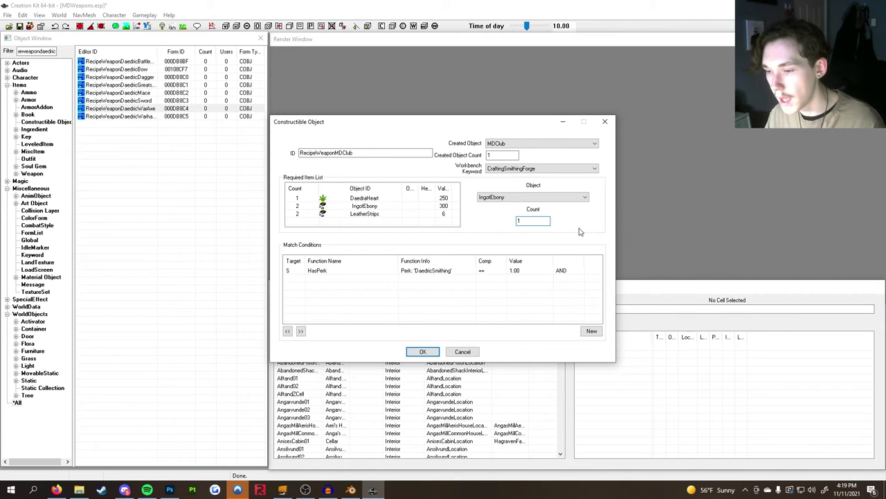
pyautogui.click(346, 199)
pyautogui.click(351, 206)
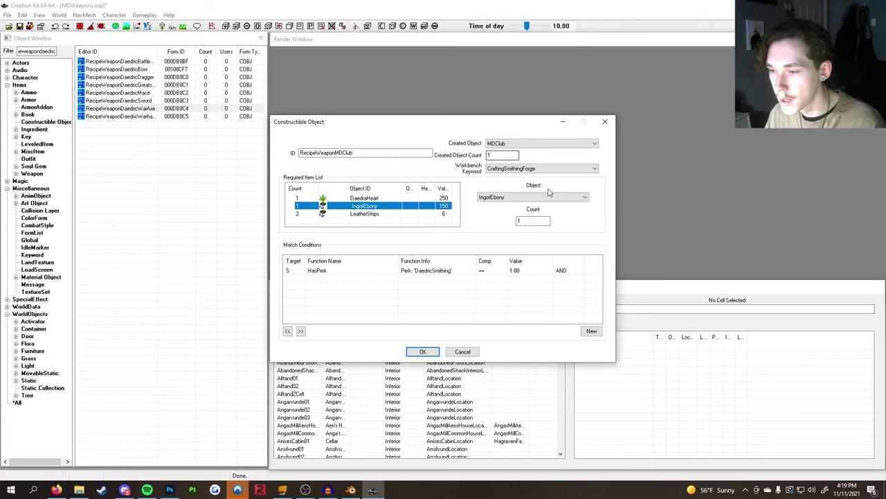
pyautogui.click(423, 353)
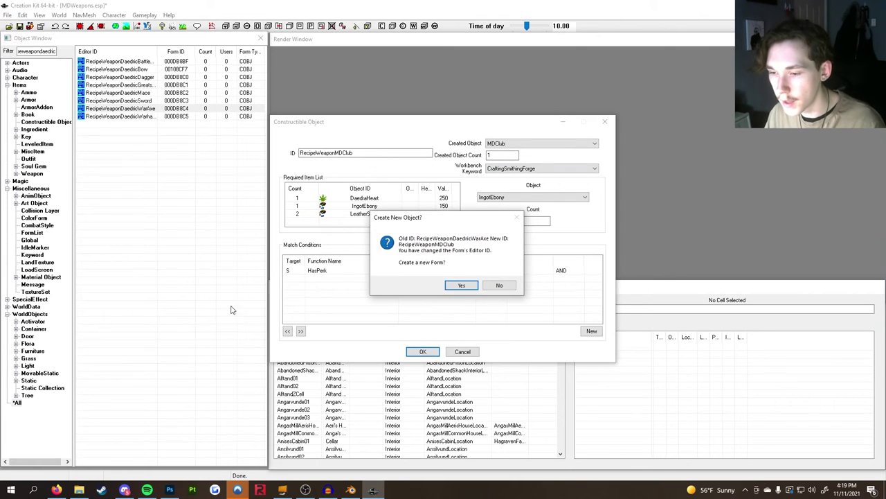
pyautogui.click(443, 287)
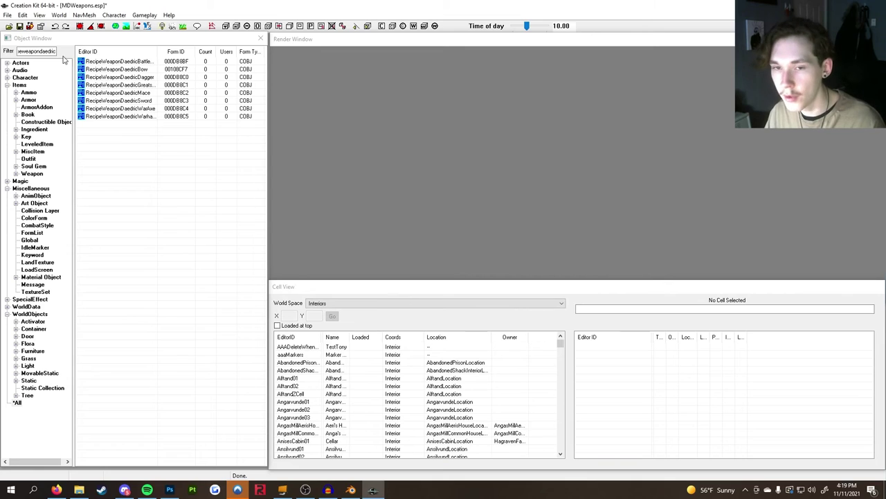
# - Filter the object list by mdclub and review the club's static, weapon, crafting recipe and tempering recipe forms
pyautogui.click(60, 54)
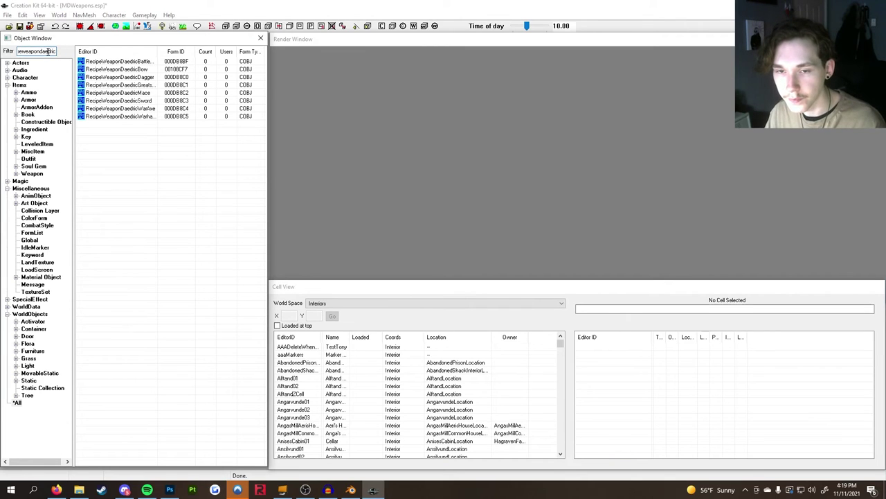
pyautogui.doubleClick(48, 52)
pyautogui.write('mdclub')
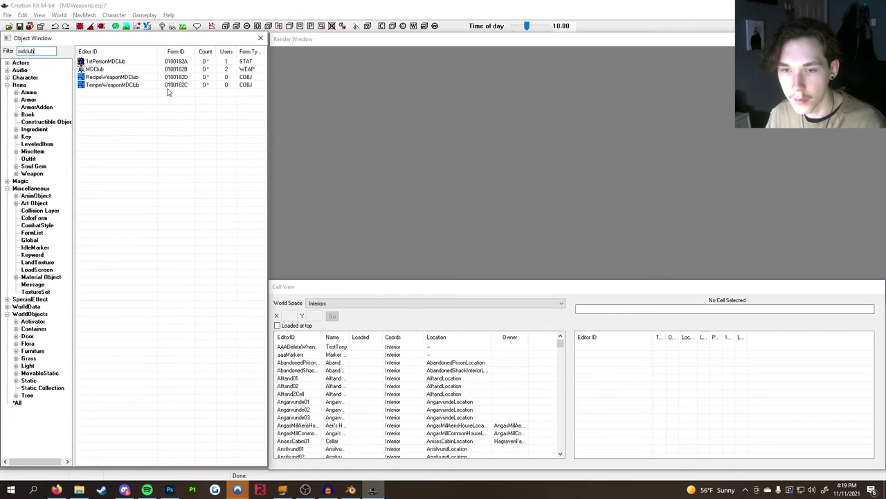
pyautogui.click(126, 63)
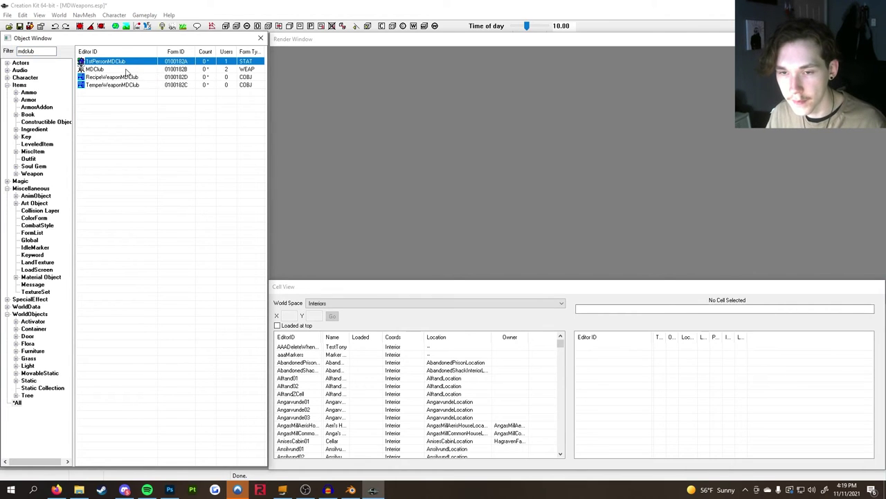
pyautogui.click(127, 69)
pyautogui.click(129, 77)
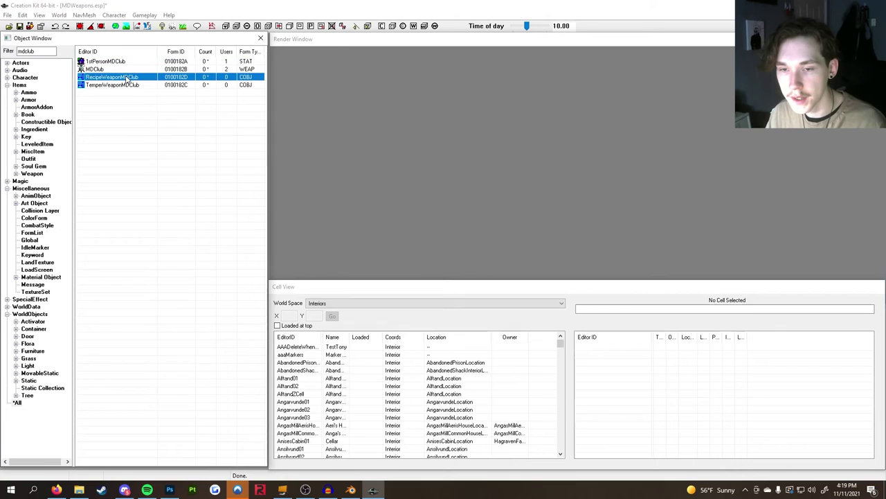
pyautogui.click(134, 85)
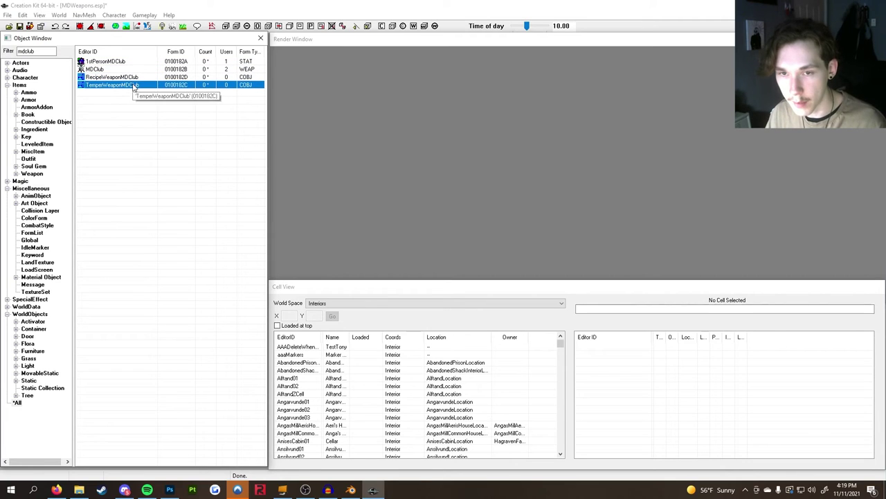
# - Save the MDWeapons.esp plugin
pyautogui.click(8, 16)
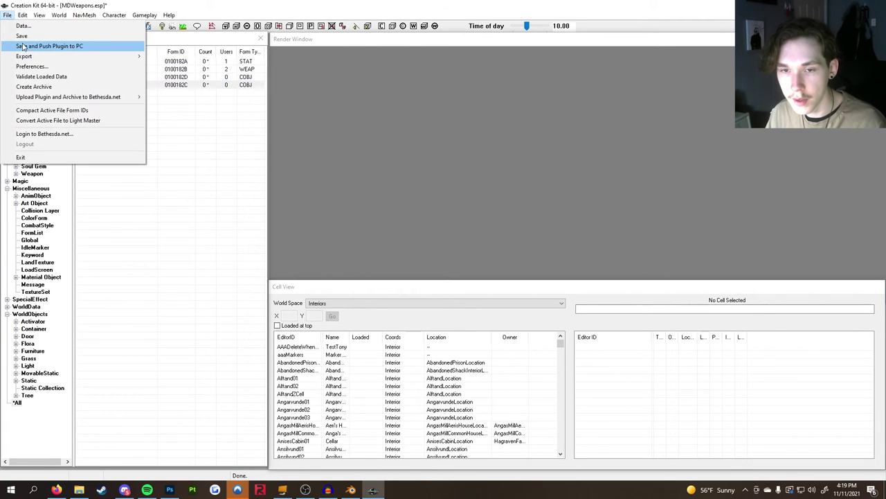
pyautogui.click(23, 36)
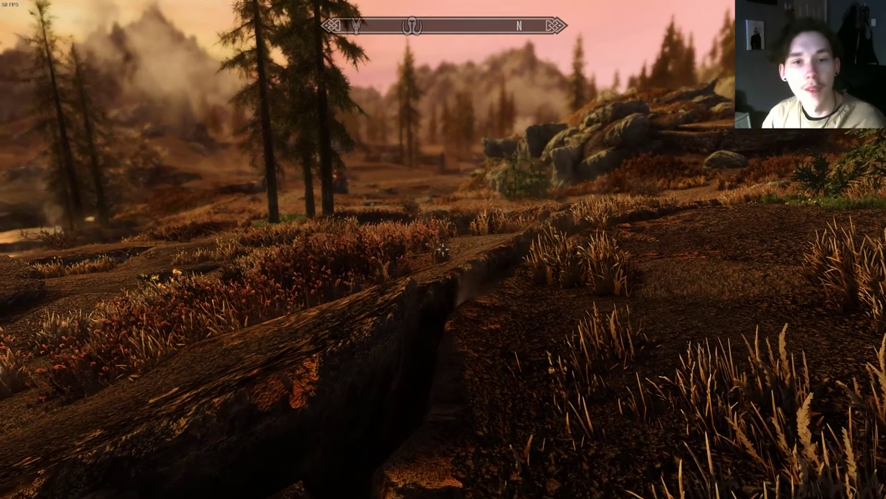
# - Switch to Skyrim and toggle god mode with the console command tgm
pyautogui.press('w')
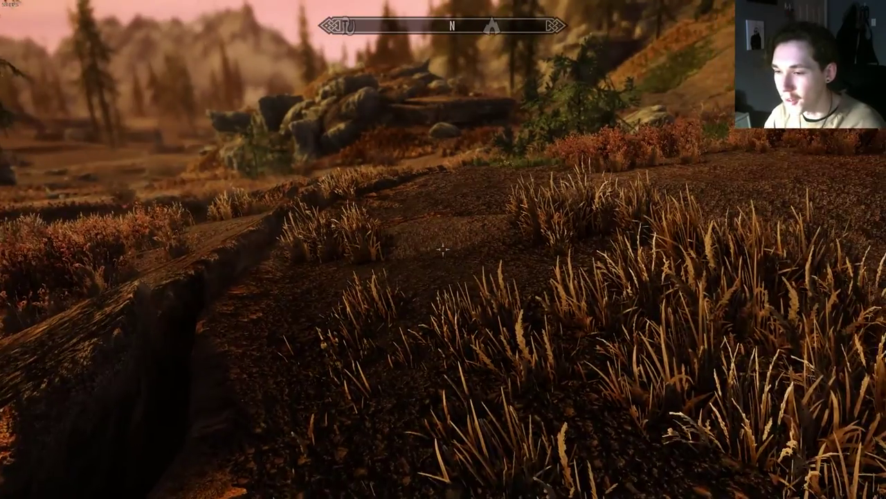
pyautogui.press('`')
pyautogui.write('tgm')
pyautogui.press('Return')
pyautogui.press('`')
pyautogui.press('f')
pyautogui.press('f')
# - Find Whiterun on the world map and fast travel there
pyautogui.press('Tab')
pyautogui.press('m')
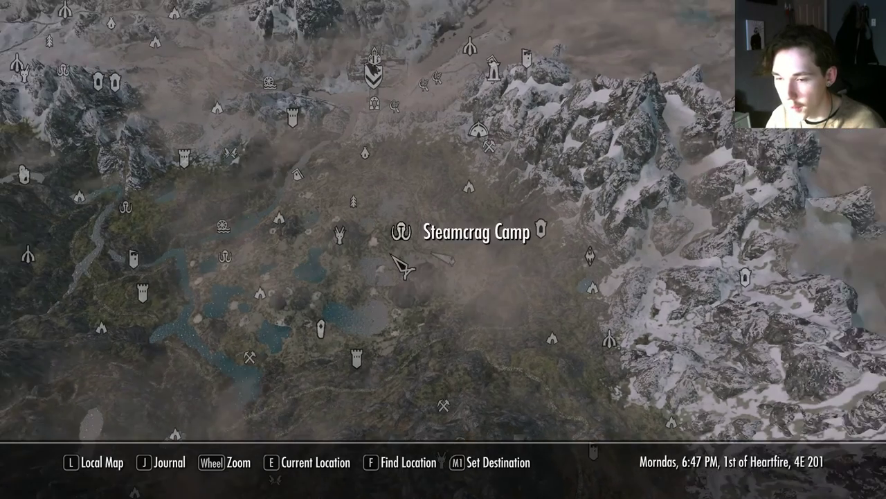
pyautogui.moveTo(398, 263); pyautogui.dragTo(256, 201)
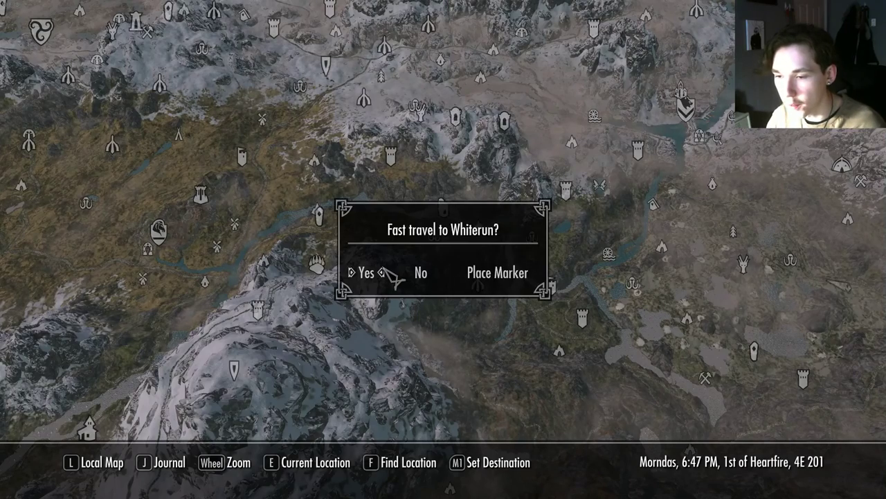
pyautogui.click(385, 272)
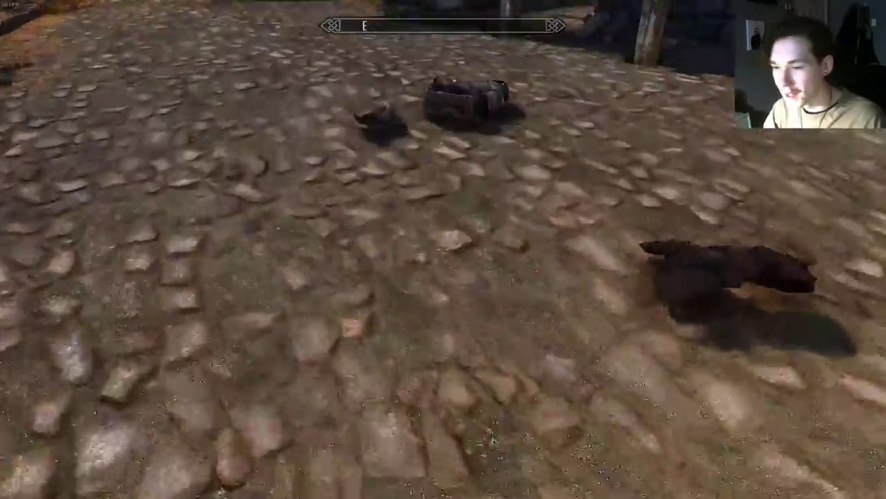
# - Walk to the Whiterun blacksmith forge and craft a Daedric Club
pyautogui.press('w')
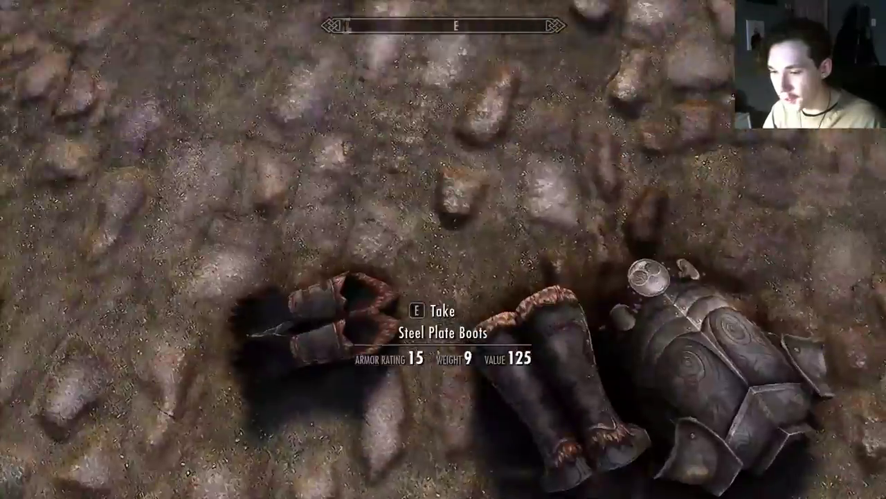
pyautogui.press('w')
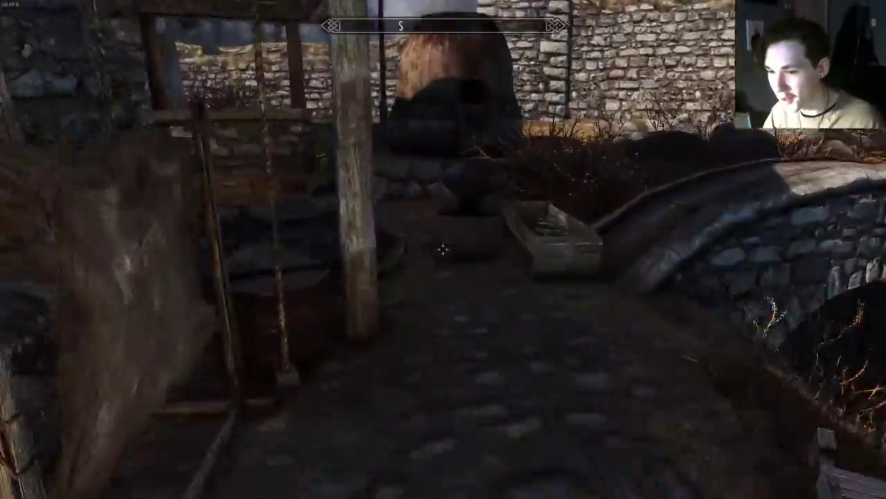
pyautogui.press('e')
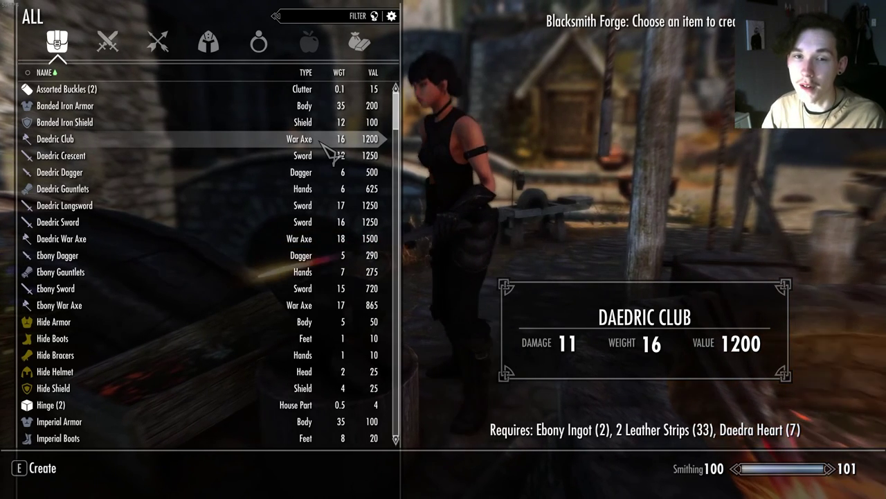
pyautogui.click(323, 143)
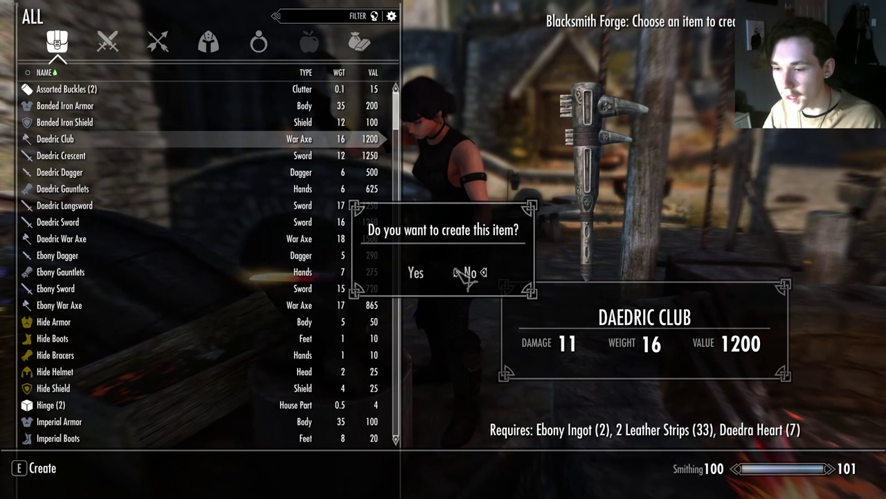
pyautogui.click(420, 273)
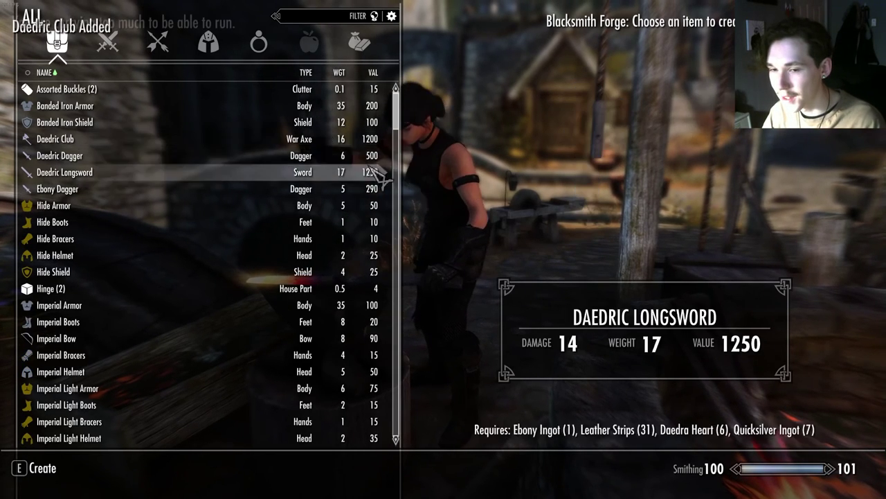
pyautogui.press('Tab')
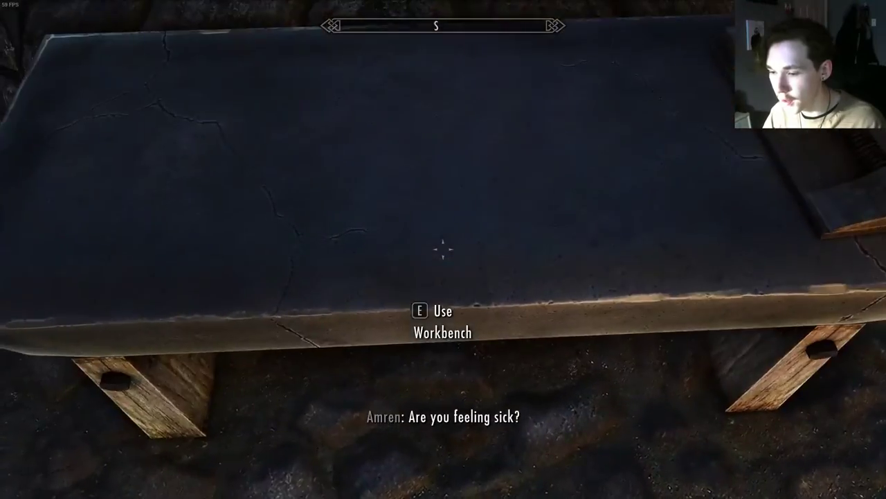
# - Go to the grindstone near the forge and improve the crafted Daedric Club
pyautogui.press('e')
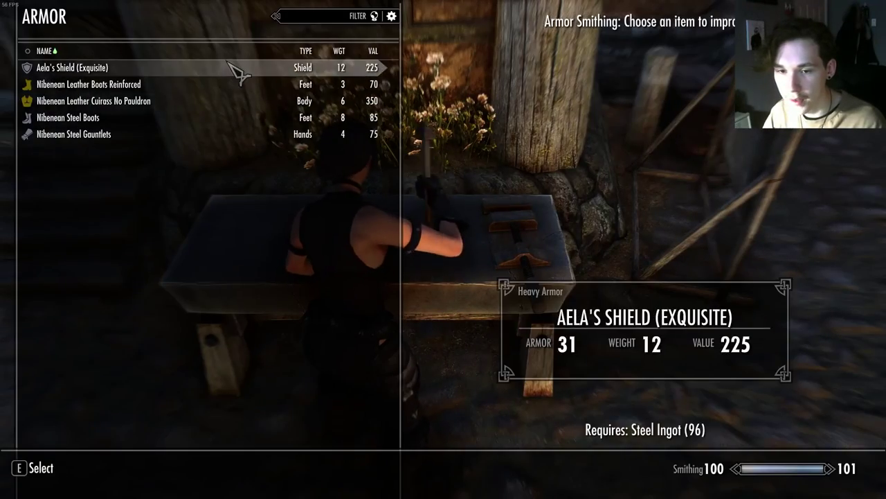
pyautogui.press('Escape')
pyautogui.press('f')
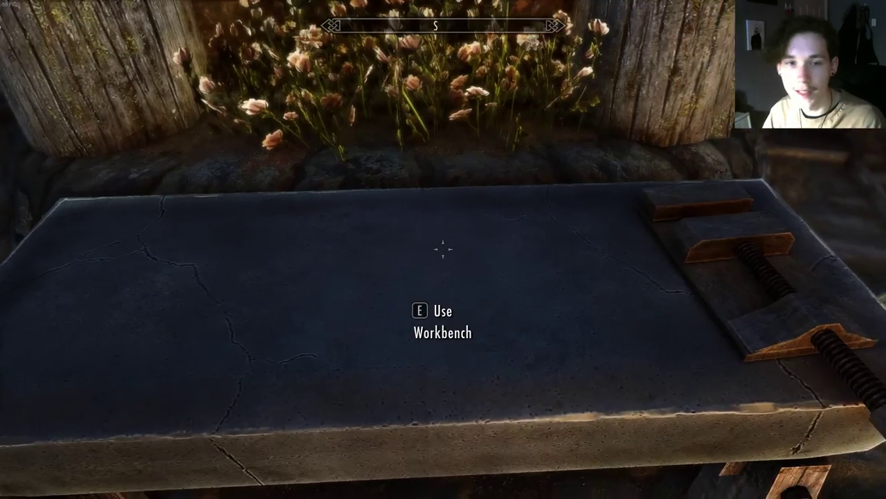
pyautogui.press('w')
pyautogui.press('f')
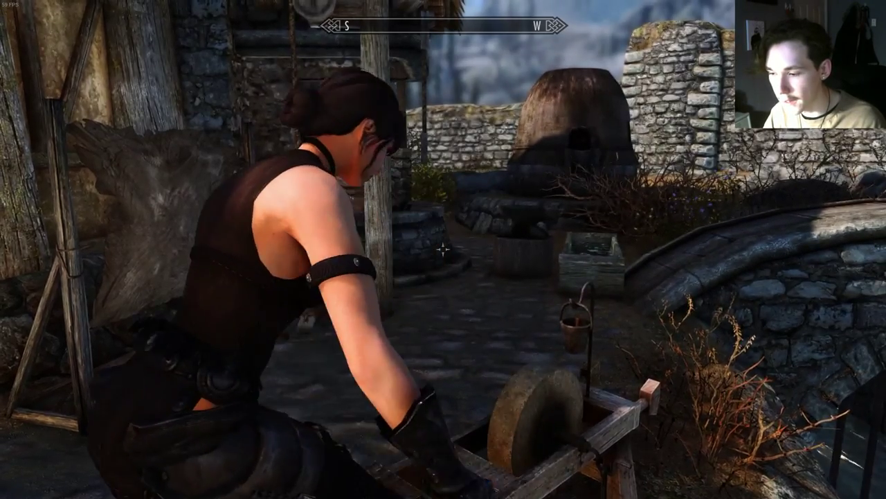
# - Equip the Daedric Club (Legendary) from the inventory's weapons and return to the game
pyautogui.press('f')
pyautogui.press('Tab')
pyautogui.press('d')
pyautogui.press('d')
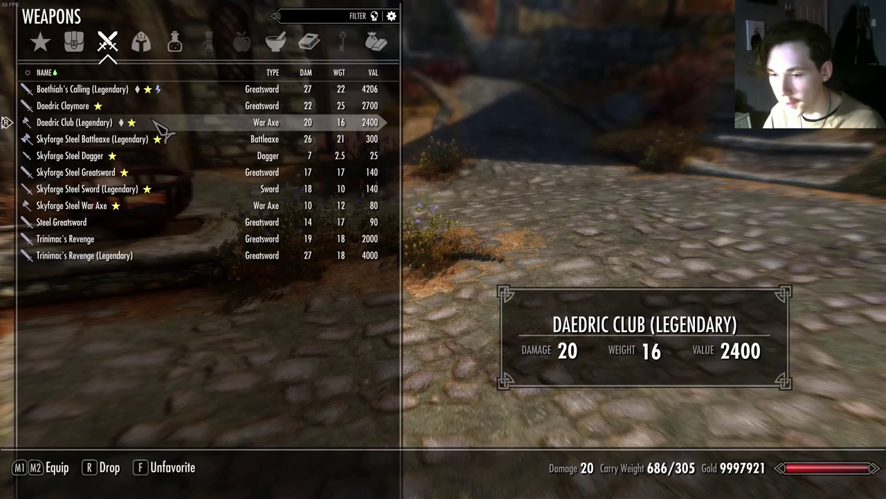
pyautogui.press('Tab')
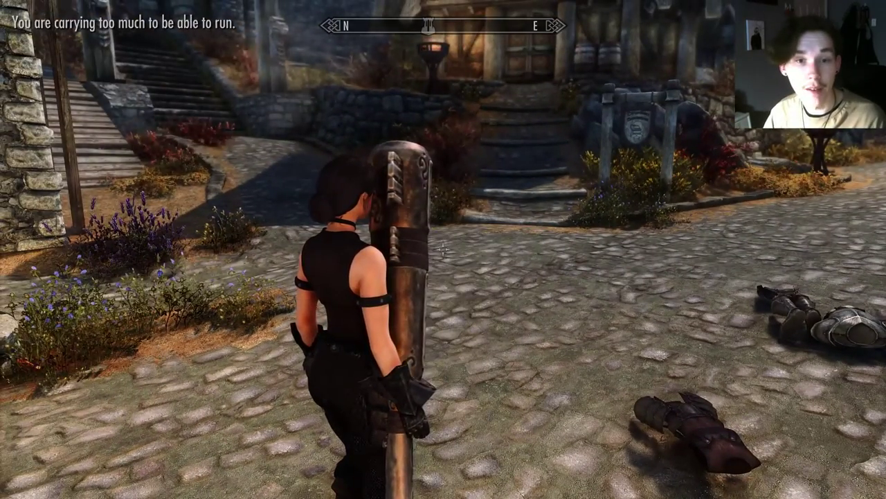
# - Examine the equipped Daedric Club's size and position on the character in first-person and third-person view
pyautogui.press('a')
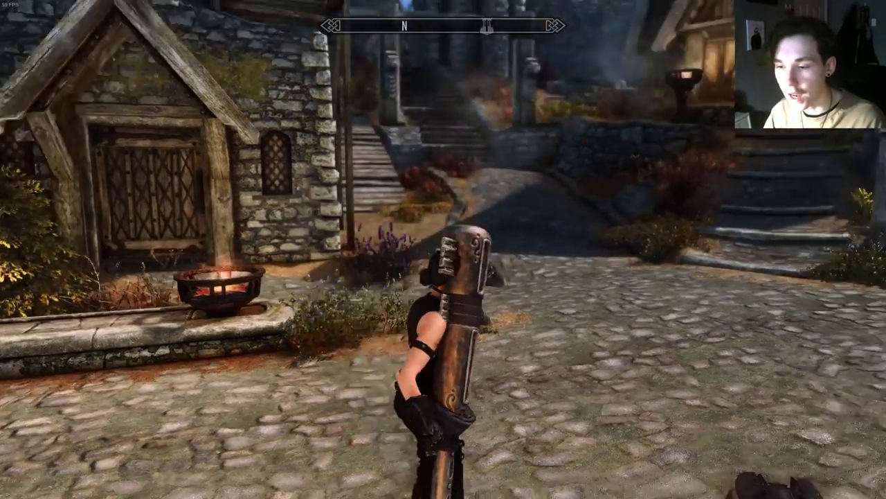
pyautogui.press('w')
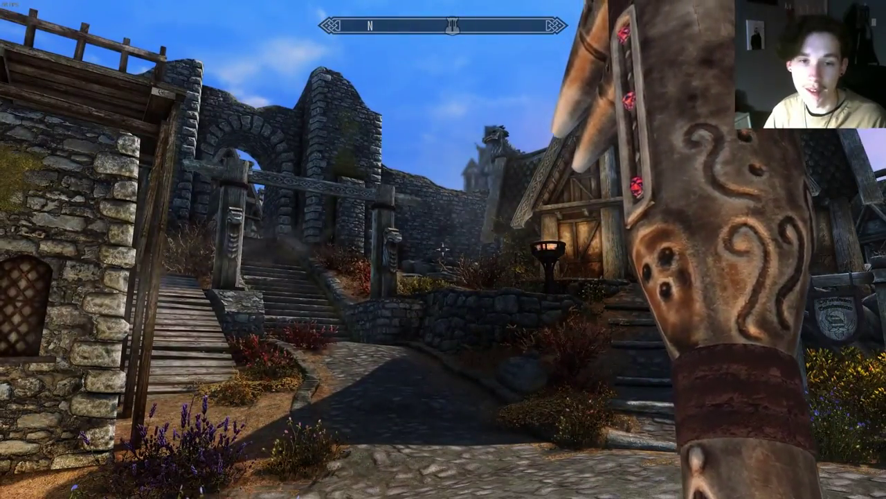
pyautogui.press('w')
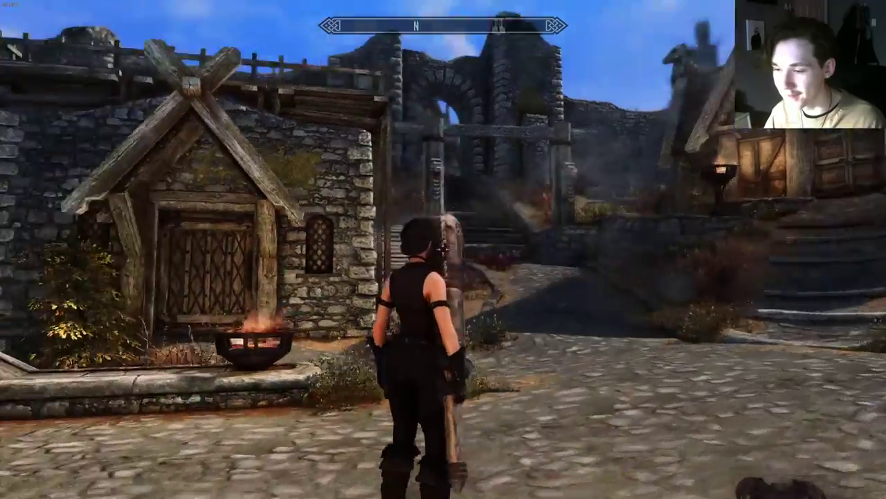
pyautogui.press('w')
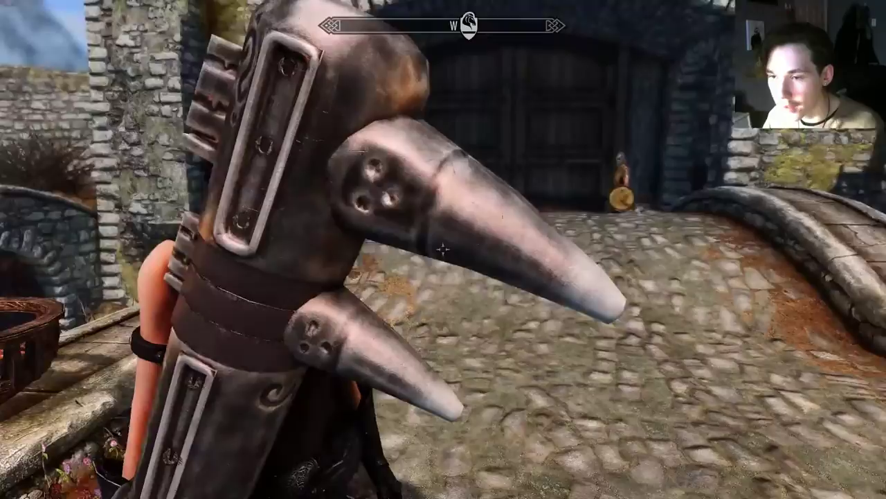
pyautogui.scroll(-3, 443, 249)
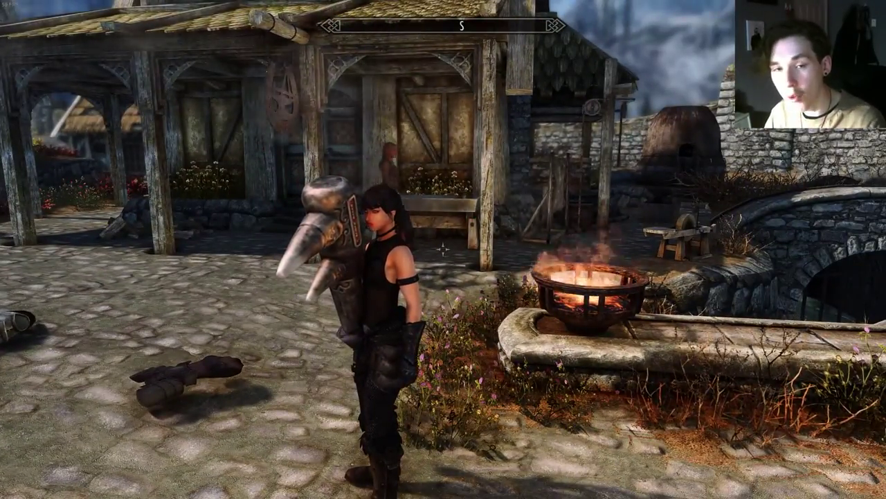
# - Pause Skyrim with the journal and switch to NifSkope with mdclub.nif open
pyautogui.press('j')
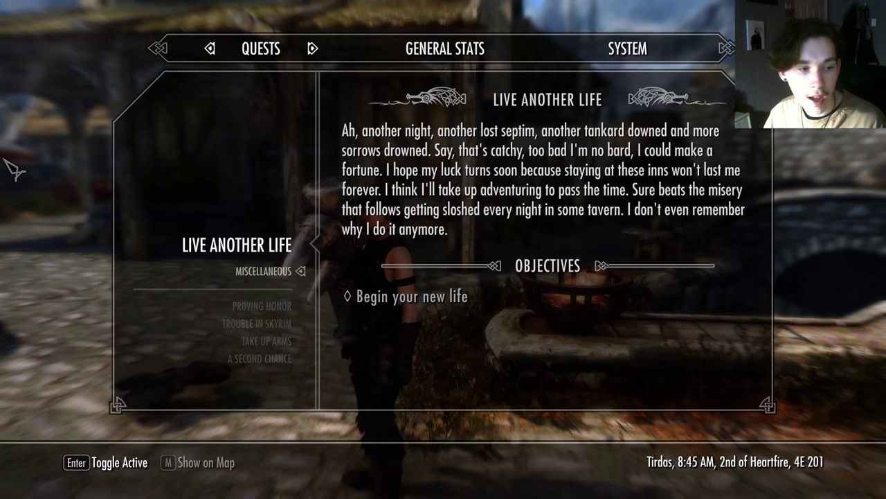
pyautogui.press('super+s')
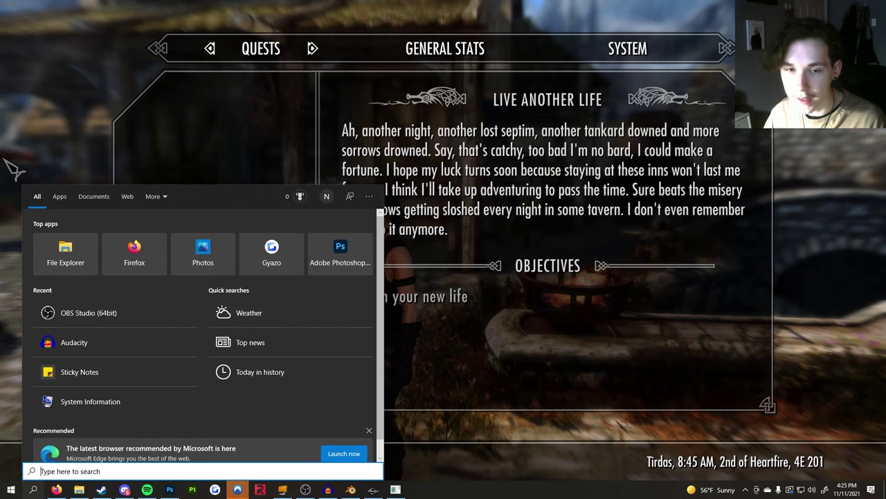
pyautogui.press('Escape')
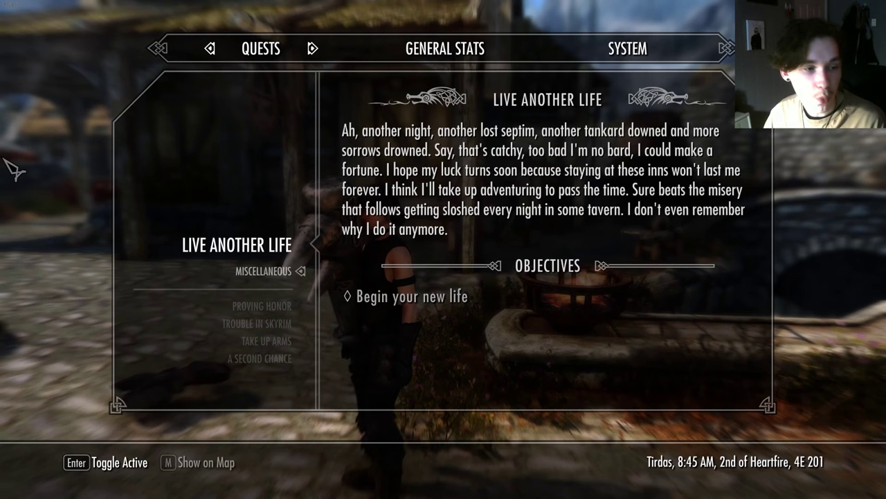
pyautogui.hotkey('alt', 'Tab')
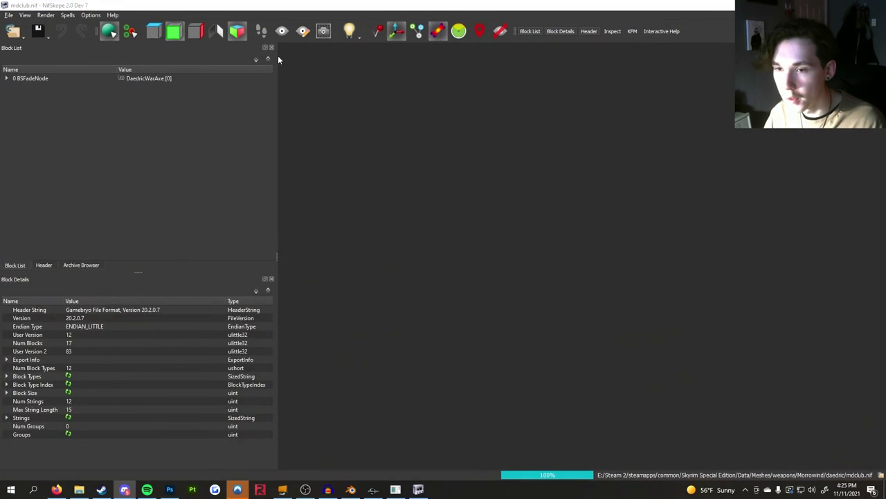
# - Set the transform scale of the club's NiTriShape DaedricWarAxe:0 in mdclub.nif to 1 and return to Skyrim
pyautogui.moveTo(744, 225); pyautogui.dragTo(548, 248)
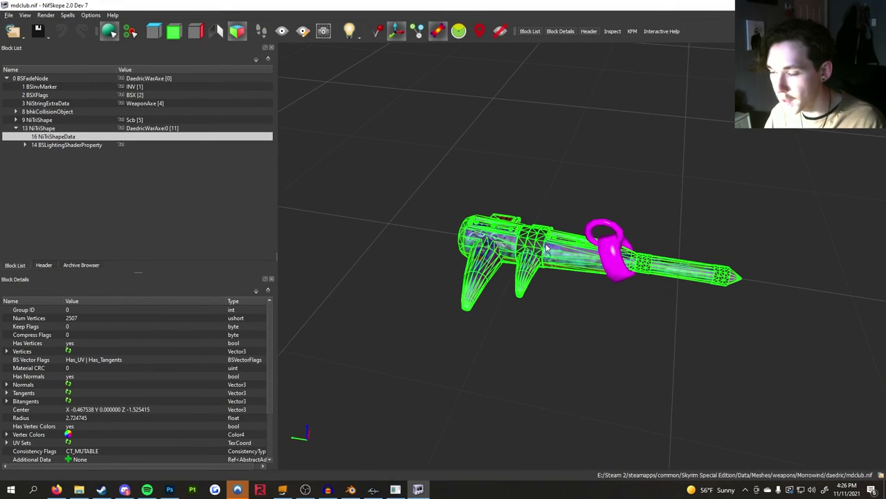
pyautogui.rightClick(547, 247)
pyautogui.moveTo(572, 323)
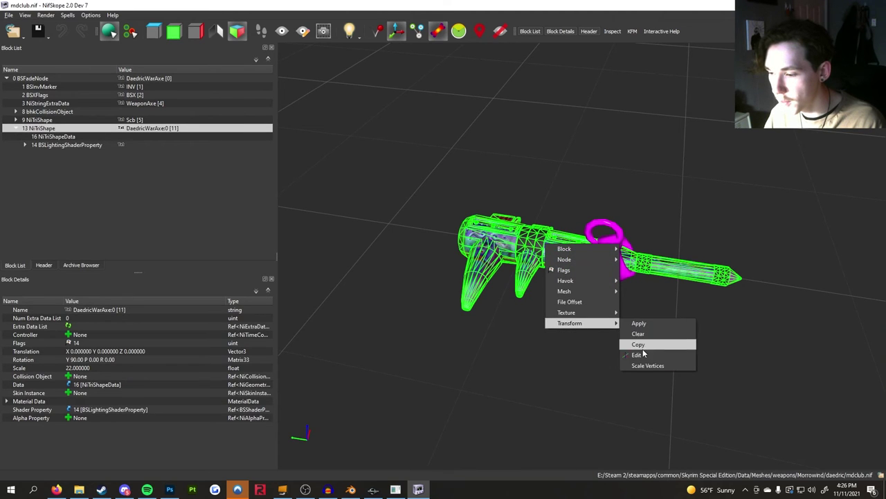
pyautogui.click(637, 345)
pyautogui.click(578, 304)
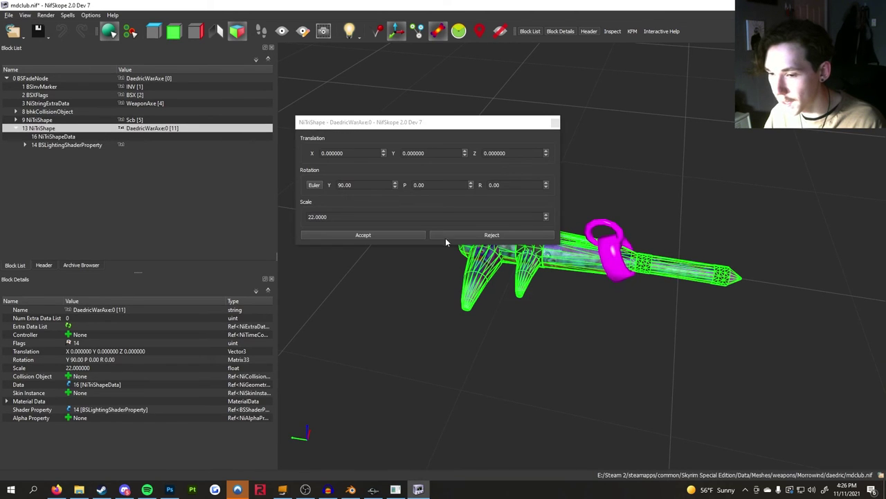
pyautogui.doubleClick(371, 217)
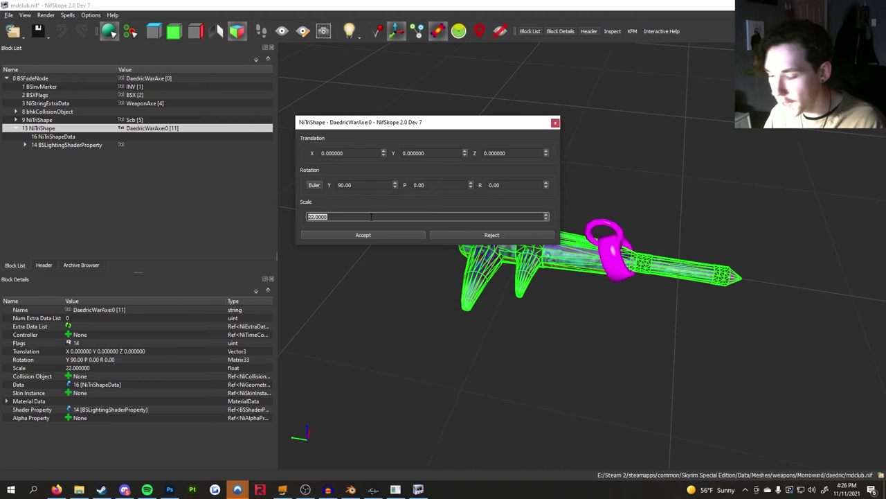
pyautogui.write('1')
pyautogui.click(380, 236)
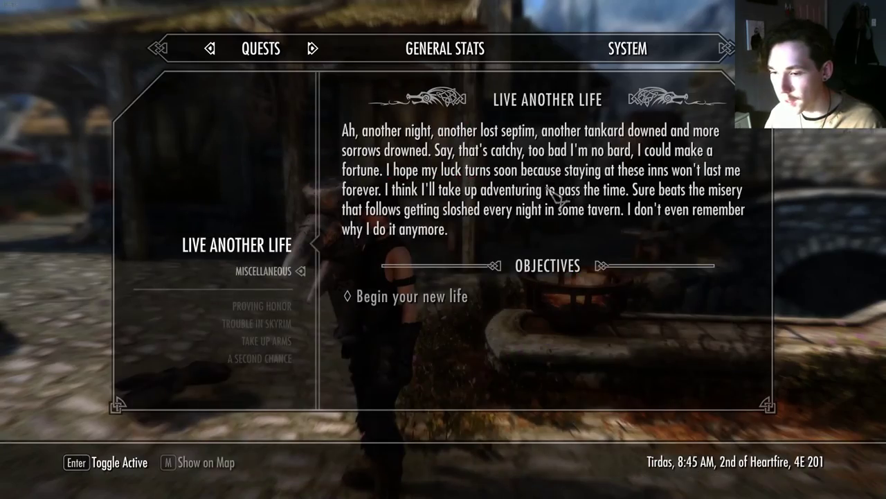
# - Resume the game, toggle the Daedric Club's equipped state in the inventory and check the character for the rescaled mesh
pyautogui.press('Escape')
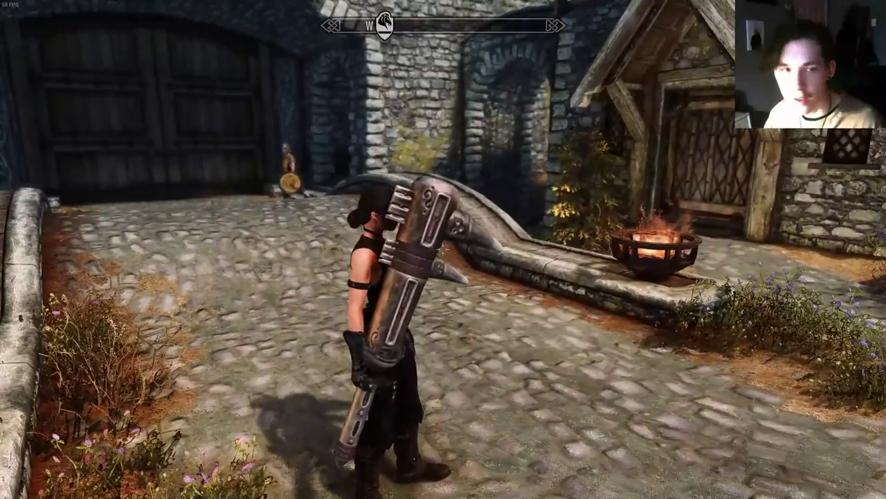
pyautogui.press('i')
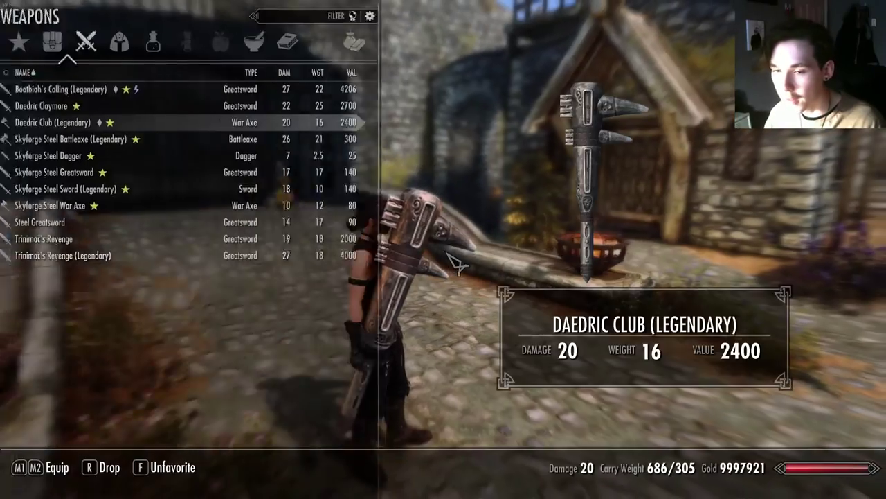
pyautogui.press('e')
pyautogui.press('Tab')
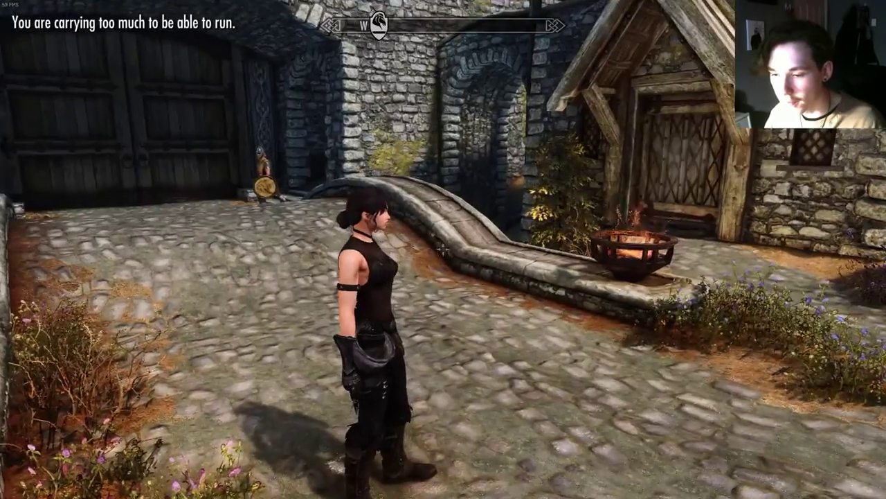
pyautogui.press('w')
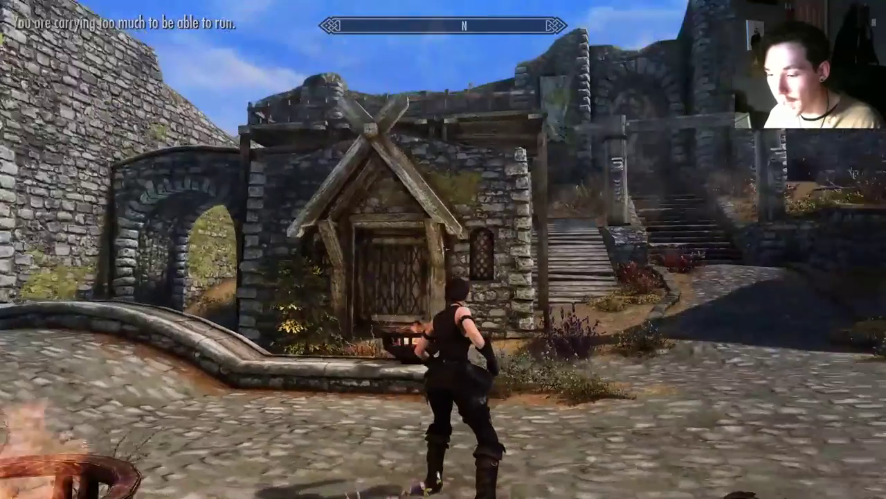
# - Review the club mesh against its scabbard in NifSkope, switch back to Skyrim and inspect the club on the character
pyautogui.press('Tab')
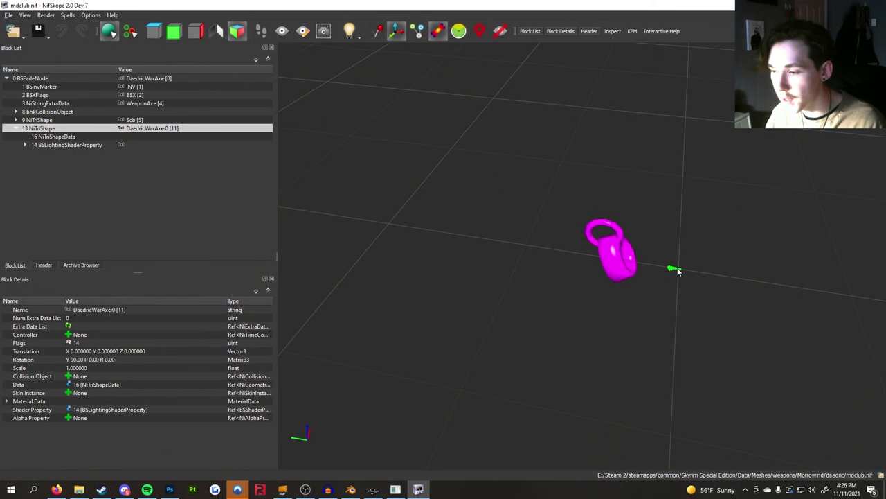
pyautogui.moveTo(679, 272); pyautogui.dragTo(558, 263)
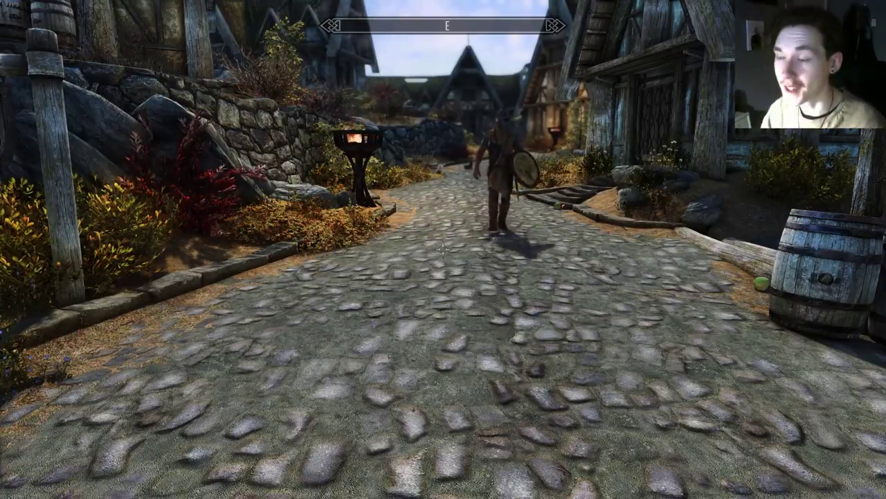
pyautogui.press('f')
pyautogui.press('w')
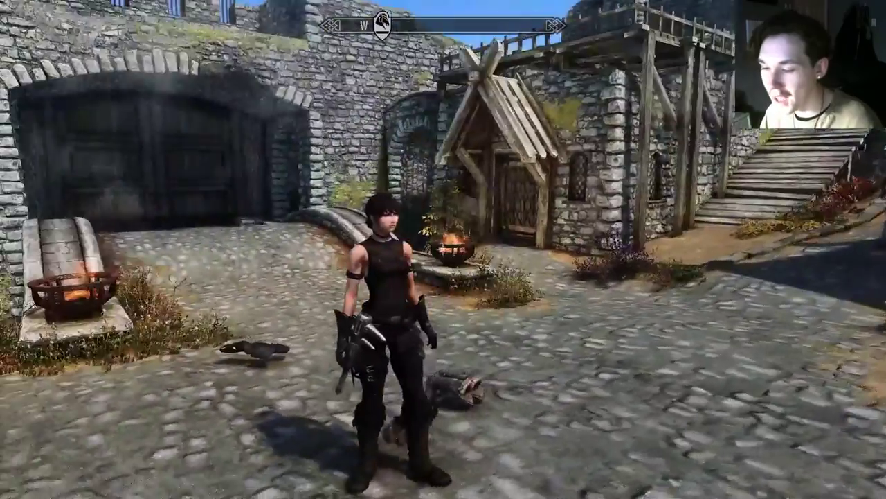
# - Walk around the courtyard and inspect the equipped Daedric Club in third-person and first-person view
pyautogui.press('w')
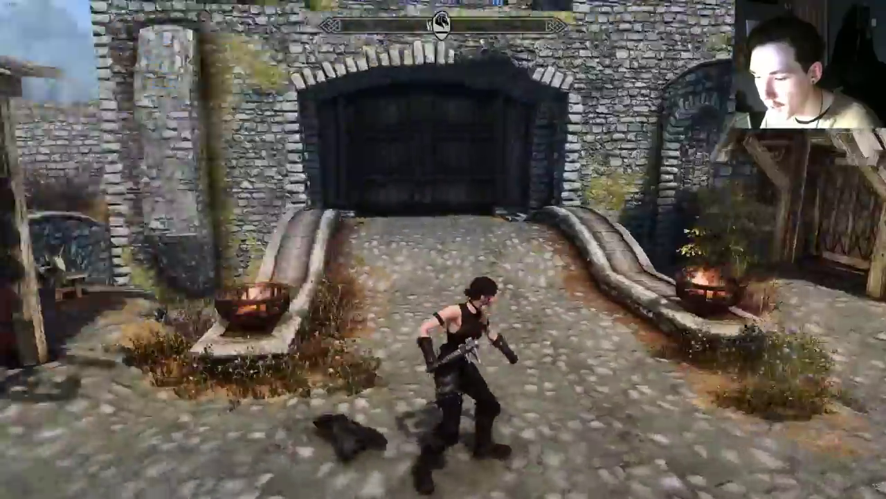
pyautogui.press('f')
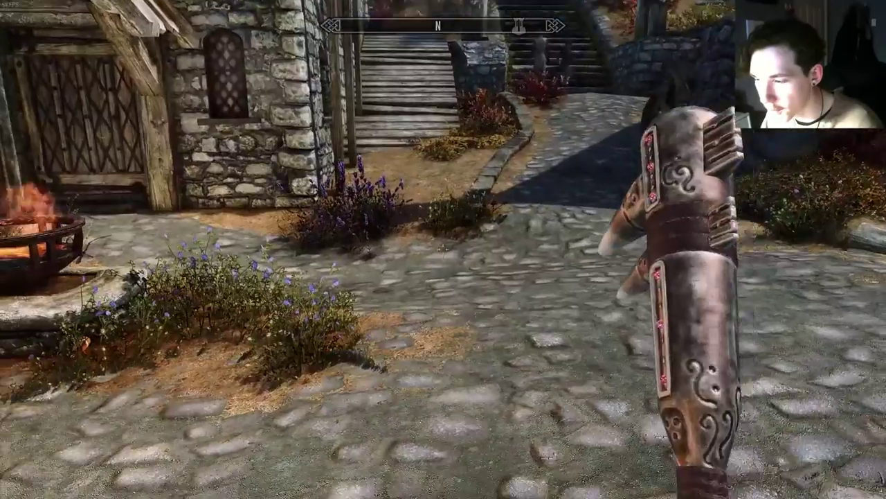
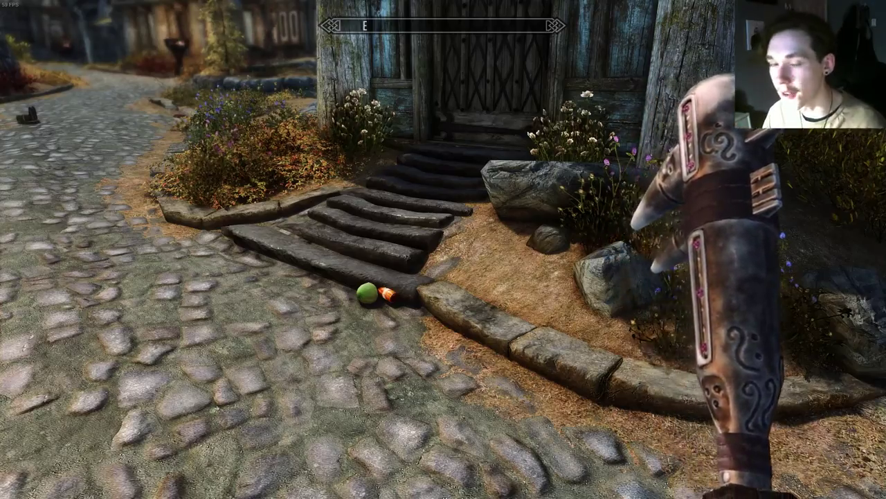
pyautogui.press('w')
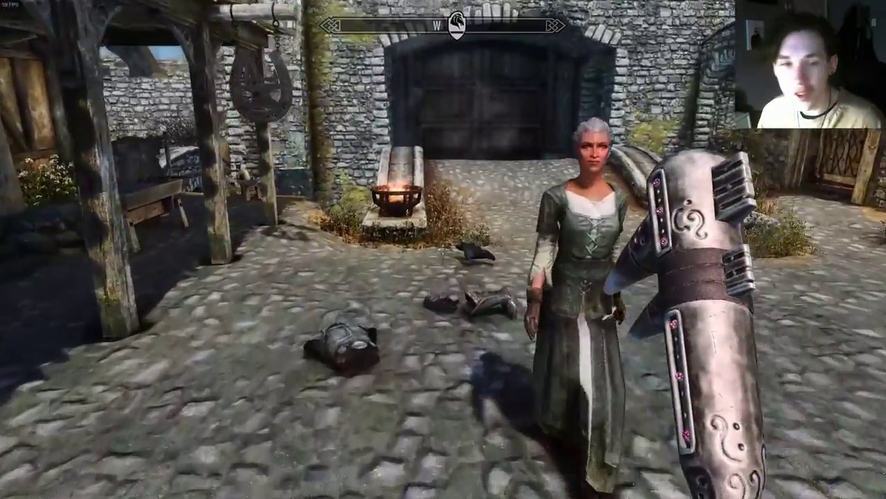
pyautogui.press('w')
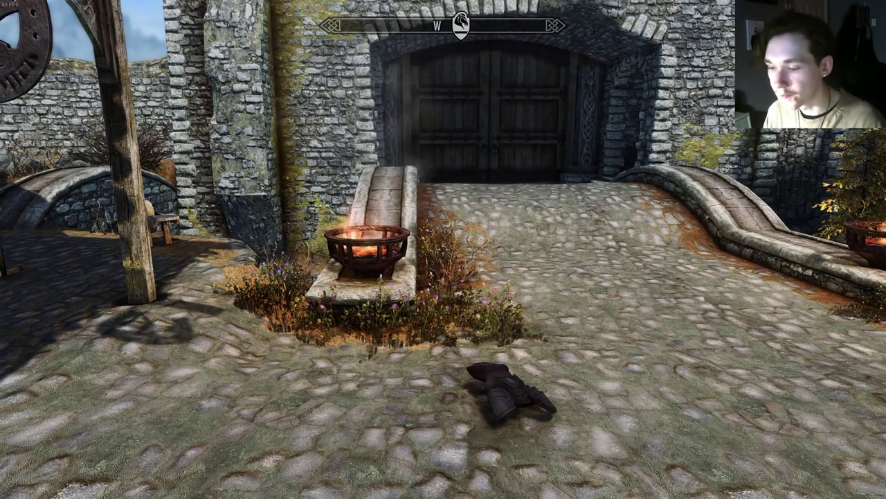
pyautogui.press('w')
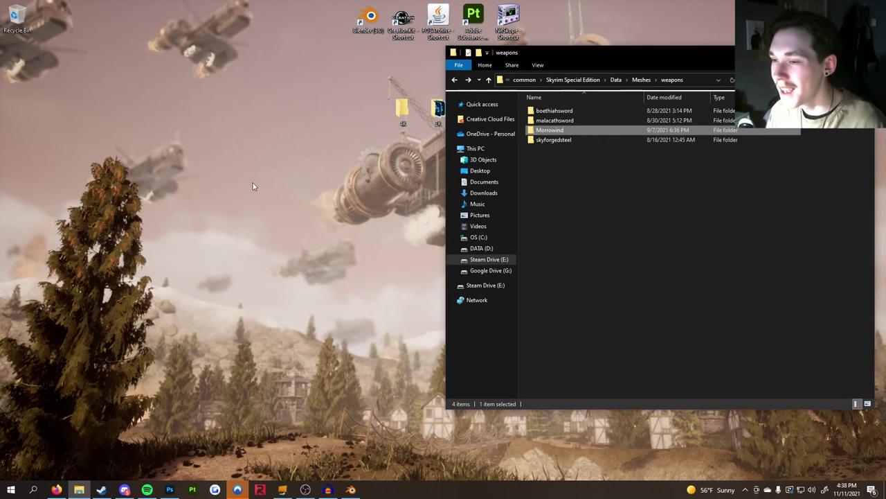
# - Move the 4K and 2K folders aside on the Windows desktop and create a new folder there named MDWeapons
pyautogui.moveTo(630, 53); pyautogui.dragTo(645, 48)
pyautogui.moveTo(388, 126); pyautogui.dragTo(202, 60)
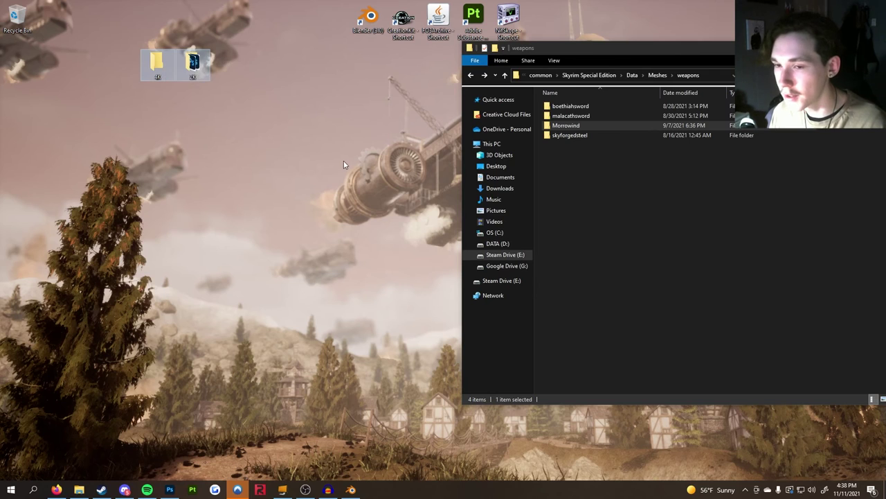
pyautogui.moveTo(530, 50); pyautogui.dragTo(511, 54)
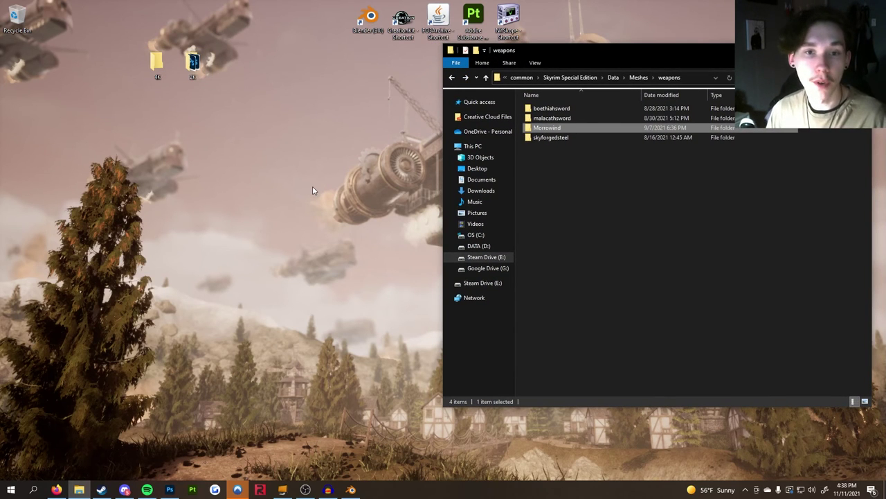
pyautogui.rightClick(285, 141)
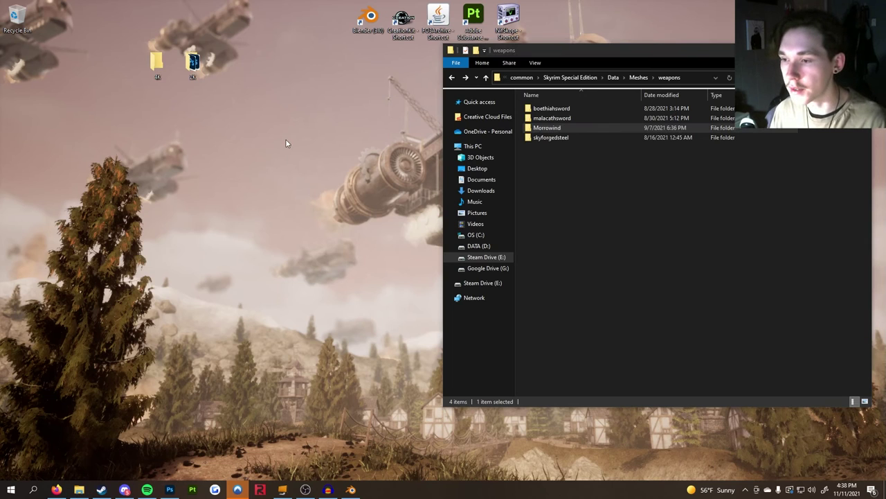
pyautogui.moveTo(349, 219)
pyautogui.click(405, 219)
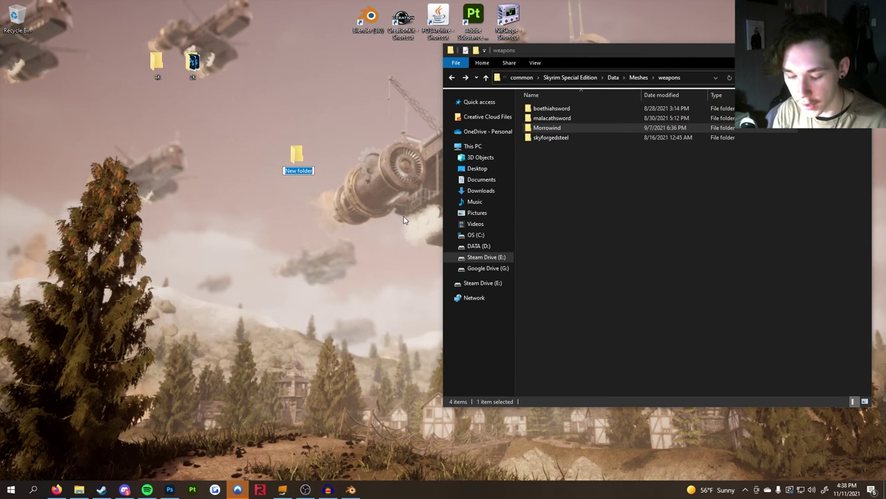
pyautogui.write('MDWeapons')
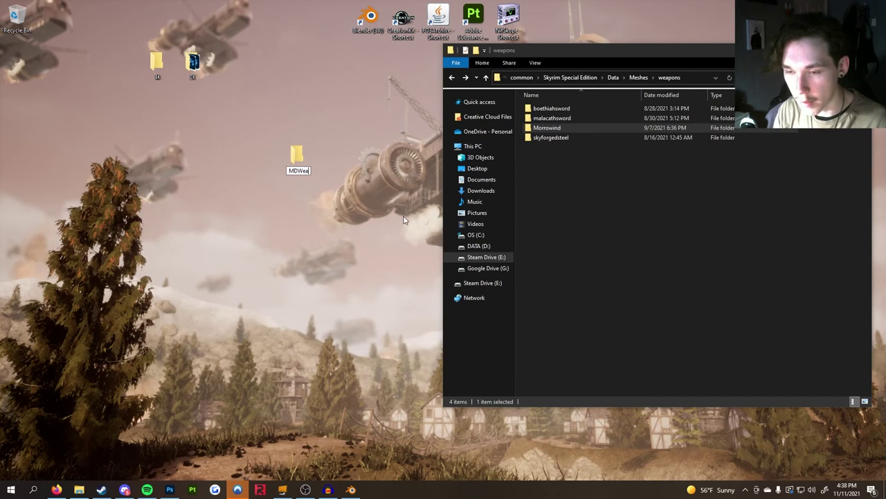
pyautogui.press('Return')
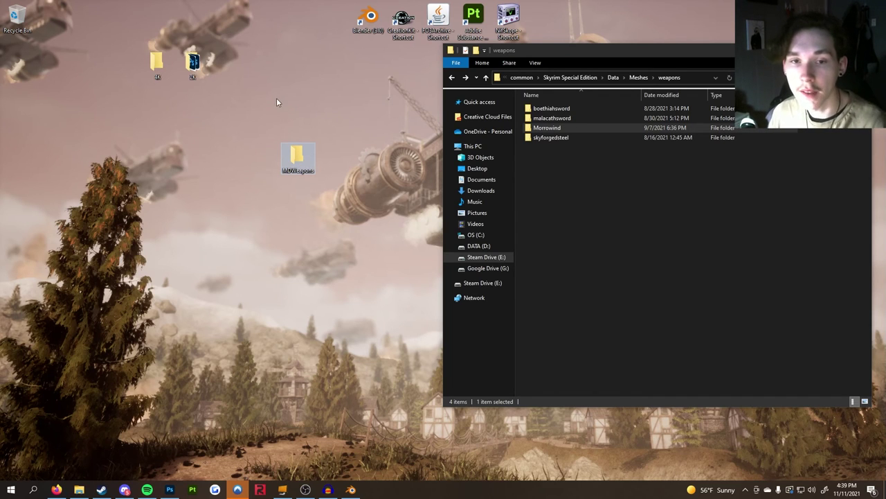
# - Open the MDWeapons folder beside the Skyrim Special Edition Data folder and copy MDWeapons.esp into it
pyautogui.doubleClick(298, 163)
pyautogui.moveTo(298, 16); pyautogui.dragTo(226, 69)
pyautogui.click(589, 181)
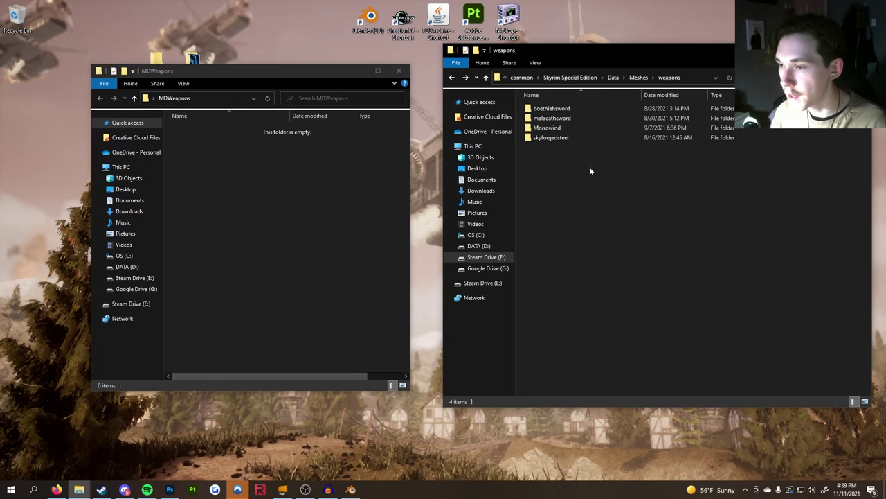
pyautogui.click(614, 77)
pyautogui.scroll(-20, 615, 267)
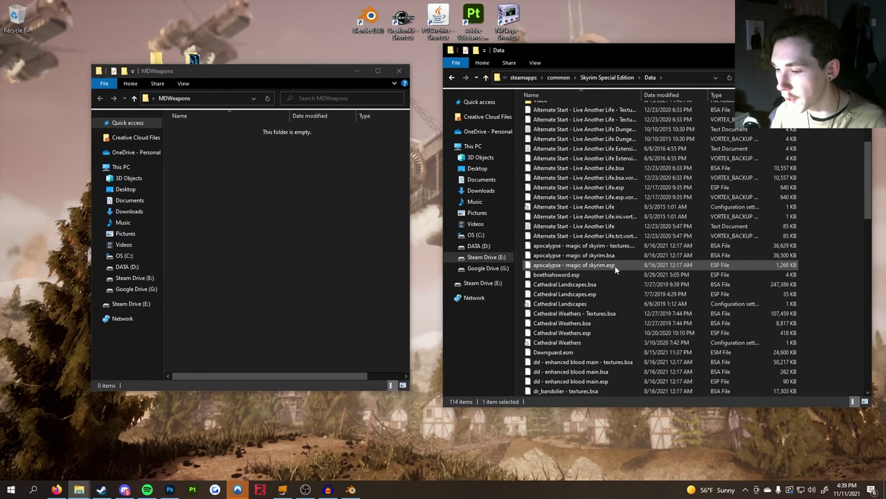
pyautogui.scroll(-4, 617, 279)
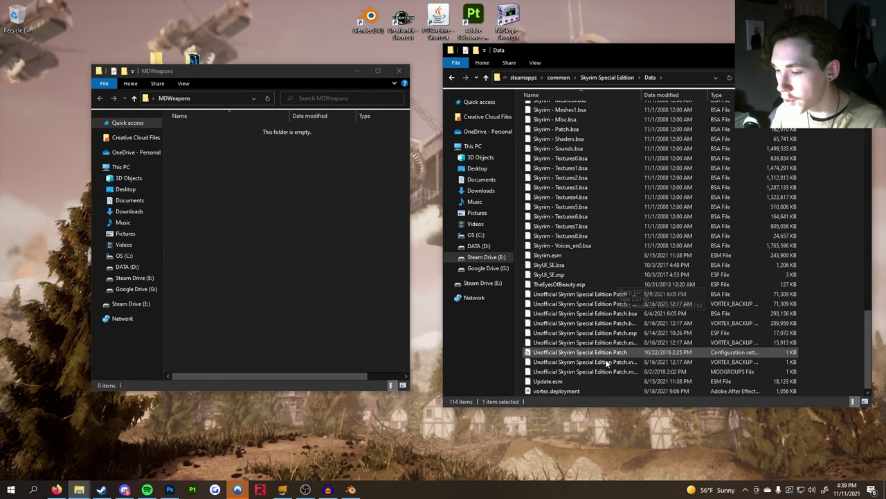
pyautogui.scroll(3, 597, 272)
pyautogui.scroll(9, 597, 267)
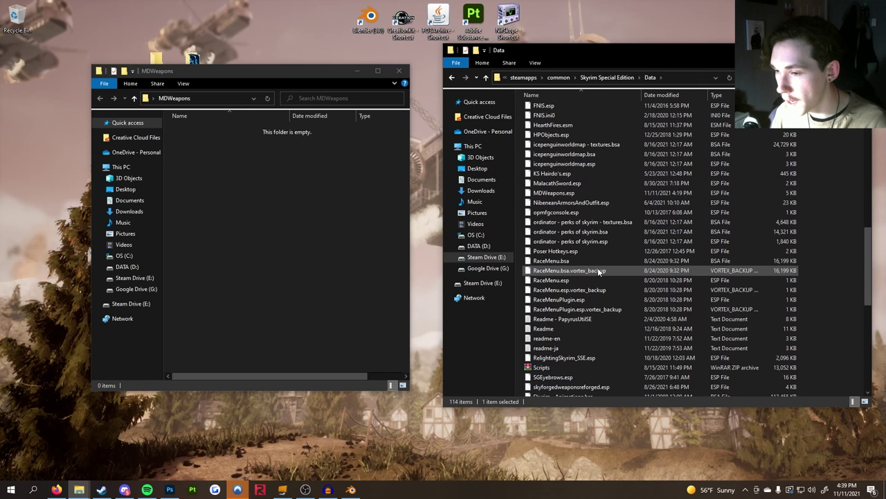
pyautogui.click(554, 221)
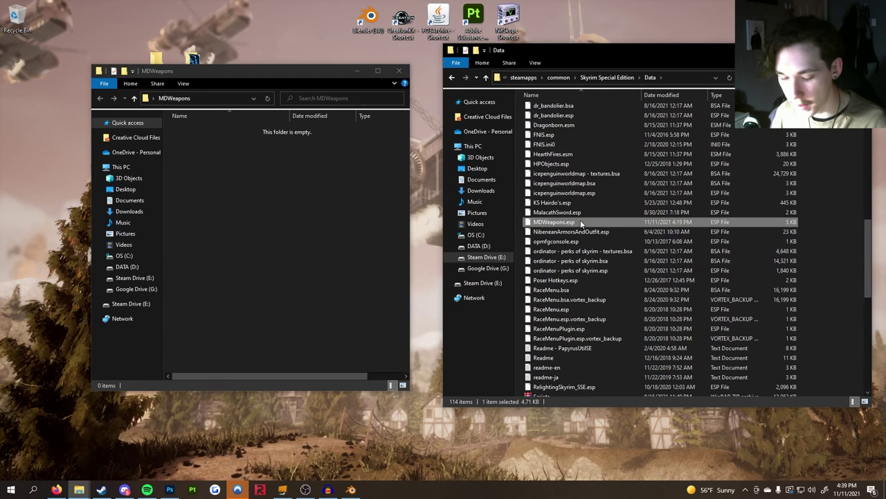
pyautogui.click(348, 225)
pyautogui.hotkey('ctrl', 'v')
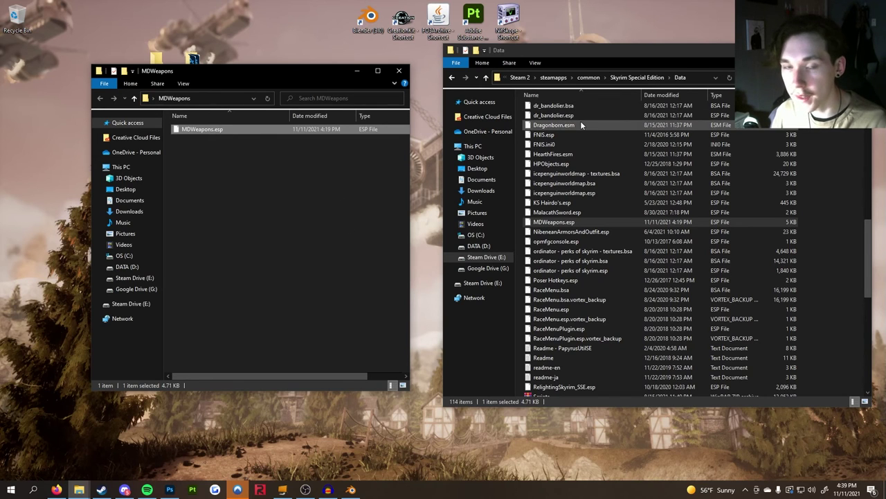
# - Copy the Meshes and Textures folders from the Skyrim Data folder into the MDWeapons folder
pyautogui.scroll(15, 626, 166)
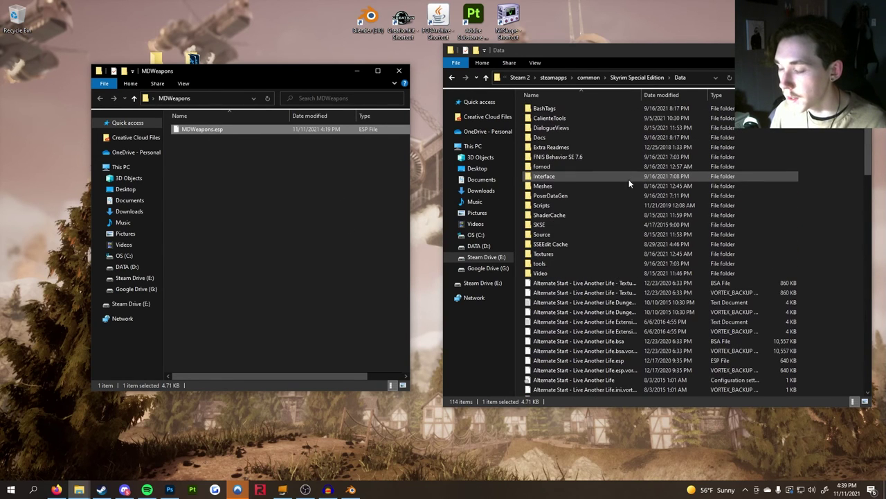
pyautogui.click(585, 188)
pyautogui.keyDown('ctrl'); pyautogui.click(573, 253); pyautogui.keyUp('ctrl')
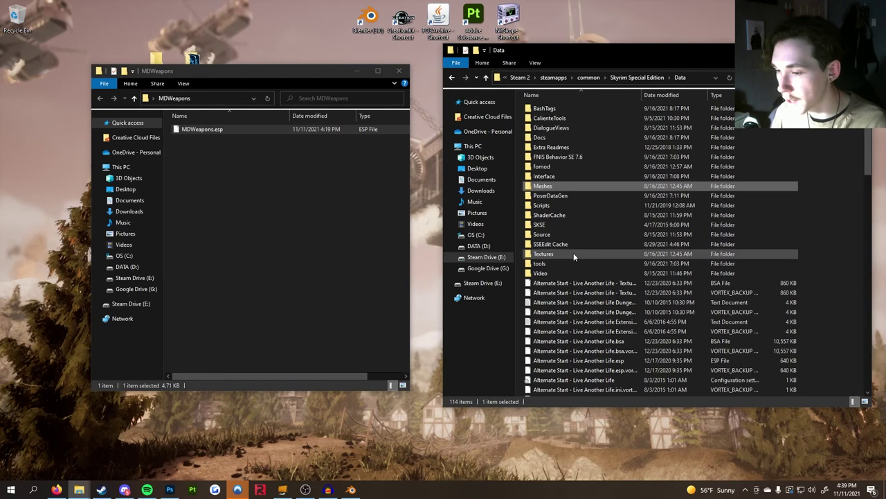
pyautogui.click(289, 227)
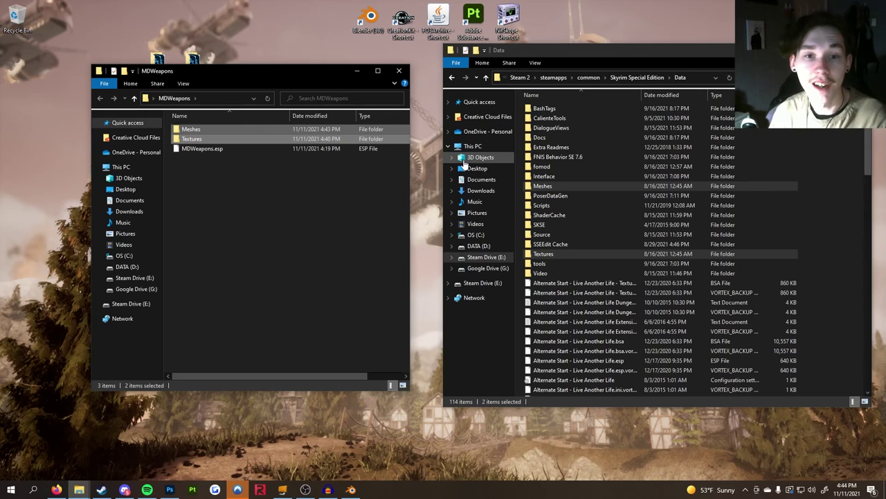
pyautogui.click(300, 199)
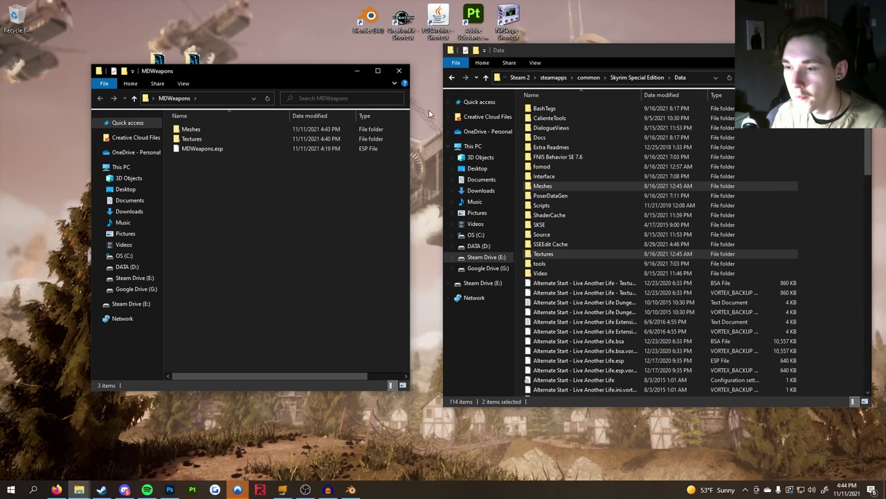
# - Delete the animationsetdatasinglefile document and every folder except weapons from the copied Meshes folder in MDWeapons
pyautogui.moveTo(282, 129)
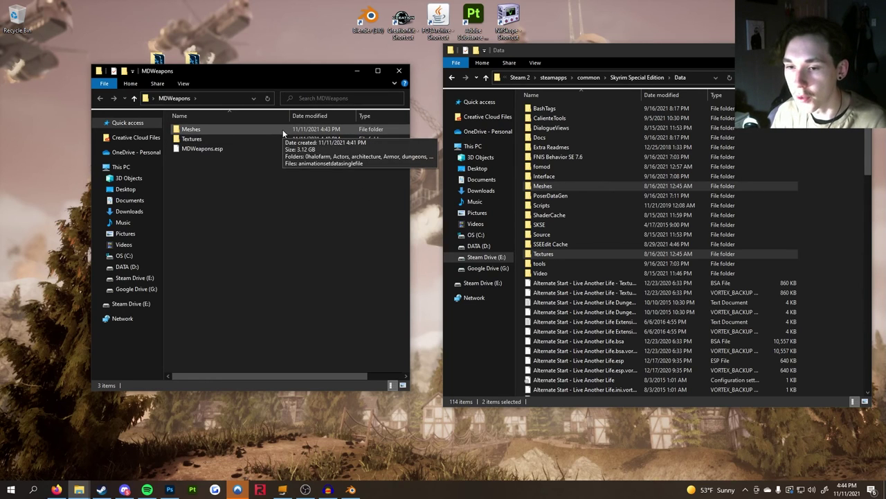
pyautogui.doubleClick(283, 130)
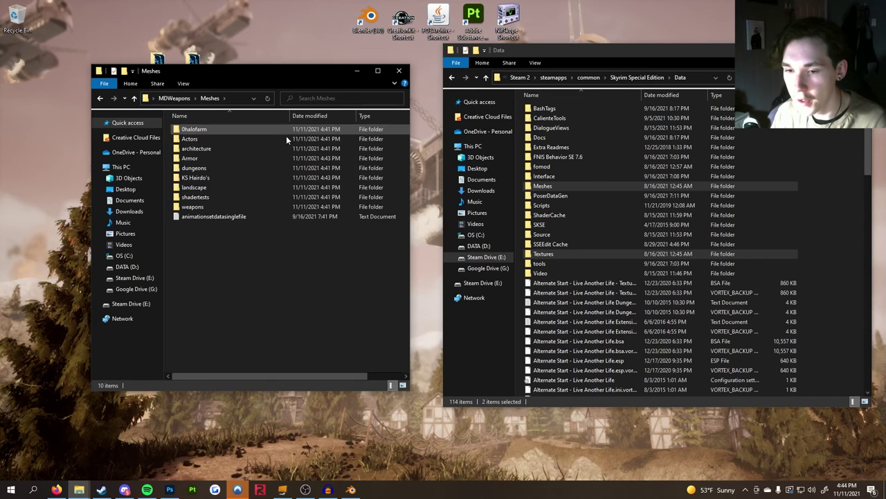
pyautogui.click(214, 218)
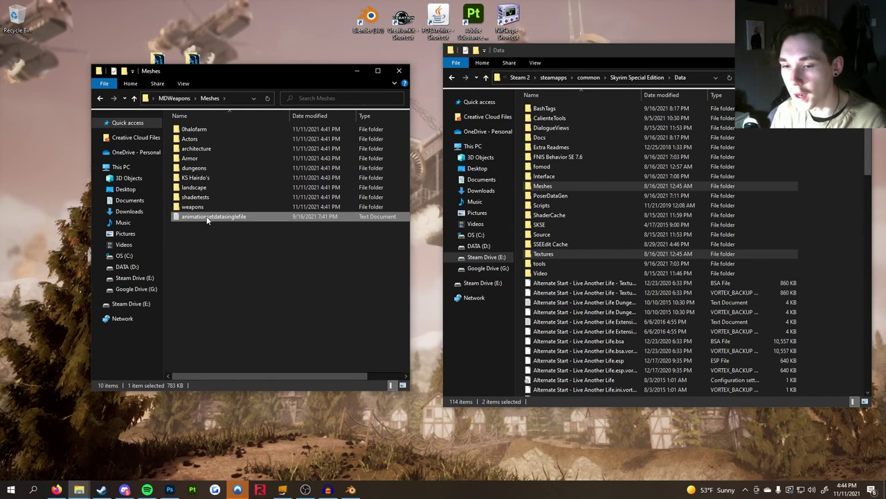
pyautogui.press('Delete')
pyautogui.moveTo(170, 202); pyautogui.dragTo(220, 130)
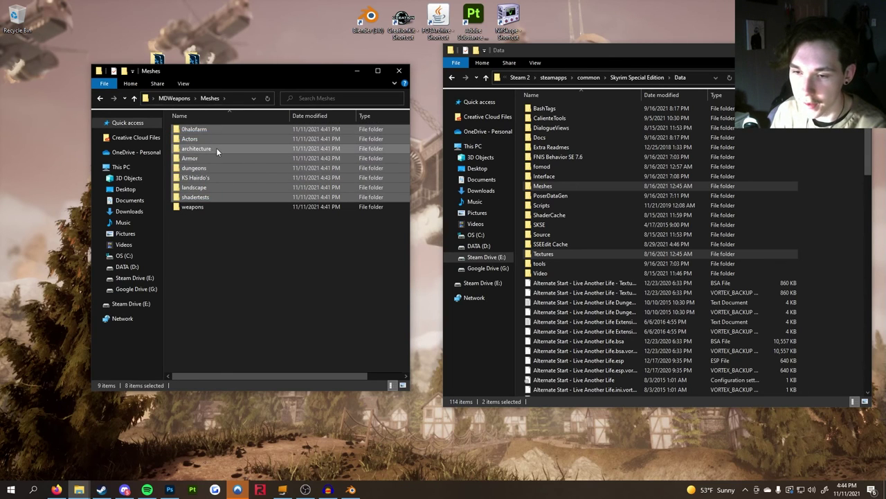
pyautogui.press('Delete')
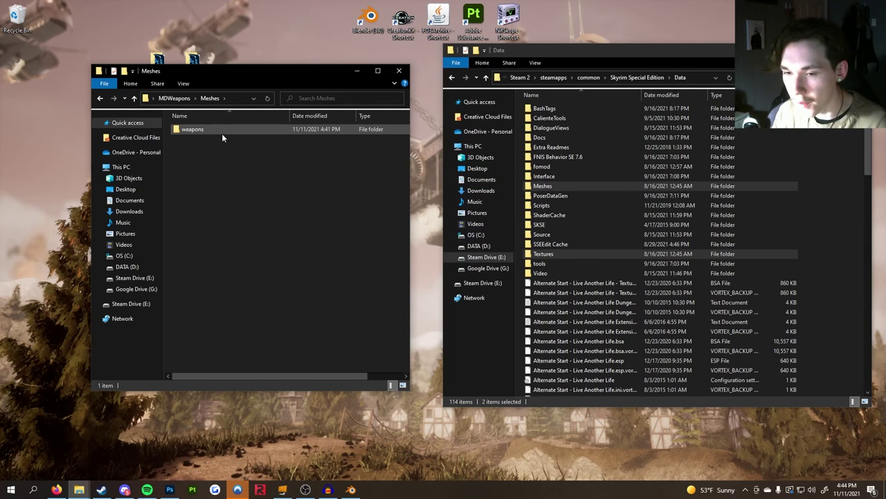
# - Delete the skyforgedsteel, boethiahsword and malacathsword folders from Meshes\weapons in MDWeapons, keeping only Morrowind
pyautogui.doubleClick(222, 131)
pyautogui.click(214, 159)
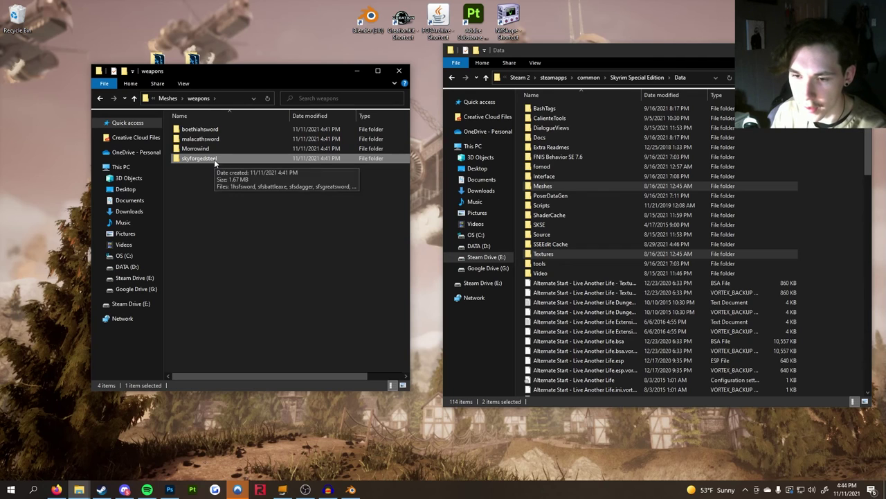
pyautogui.press('Delete')
pyautogui.moveTo(170, 139); pyautogui.dragTo(194, 132)
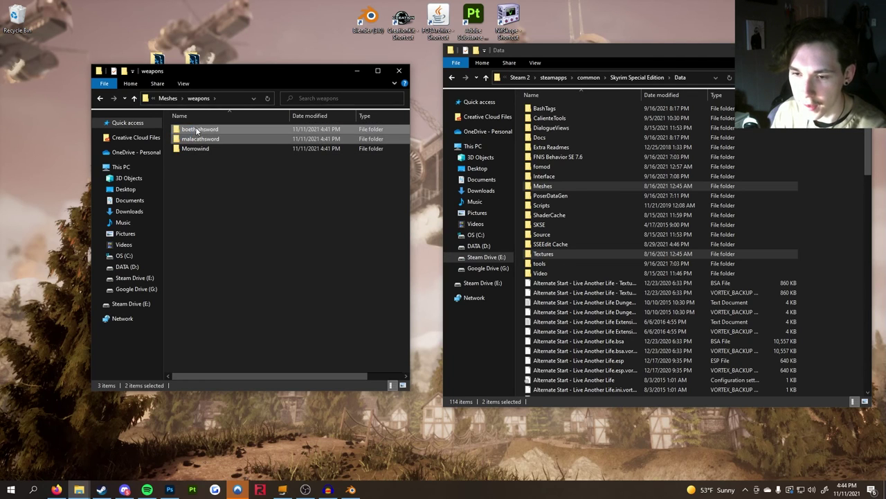
pyautogui.press('Delete')
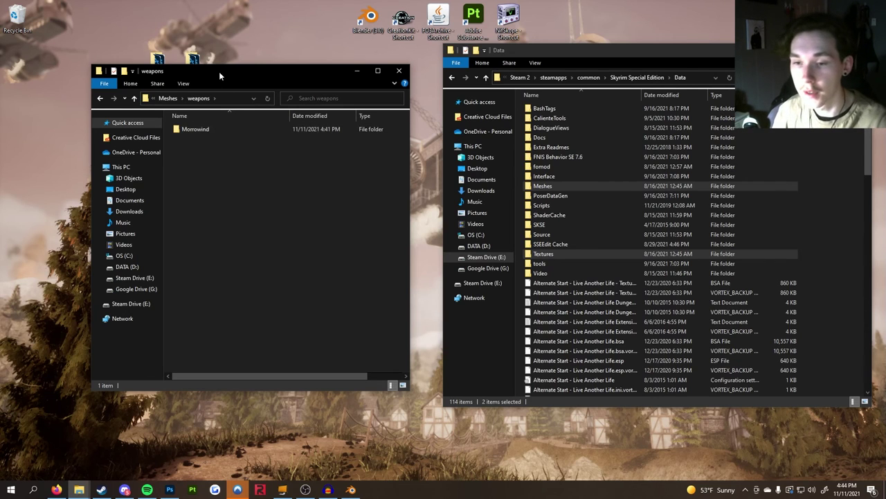
# - Check the mesh files in the Morrowind\daedric folder and go back up to the MDWeapons folder
pyautogui.doubleClick(211, 130)
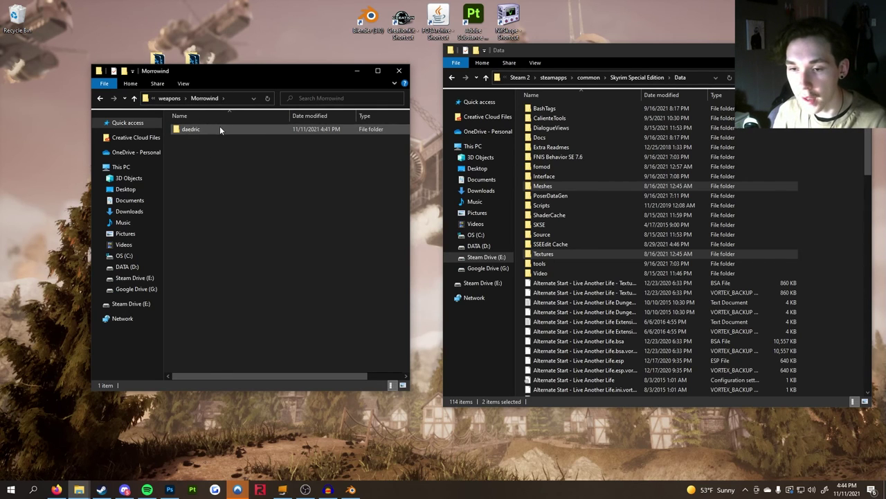
pyautogui.doubleClick(220, 127)
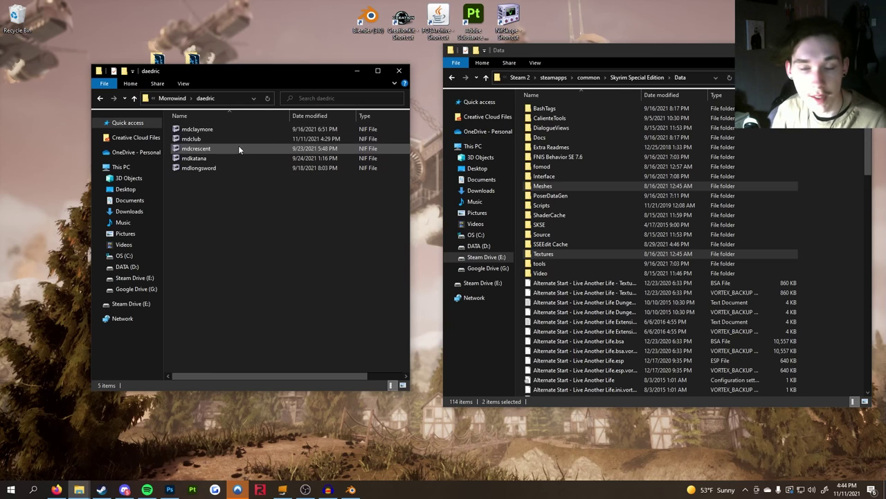
pyautogui.press('BackSpace')
pyautogui.press('BackSpace')
pyautogui.press('BackSpace')
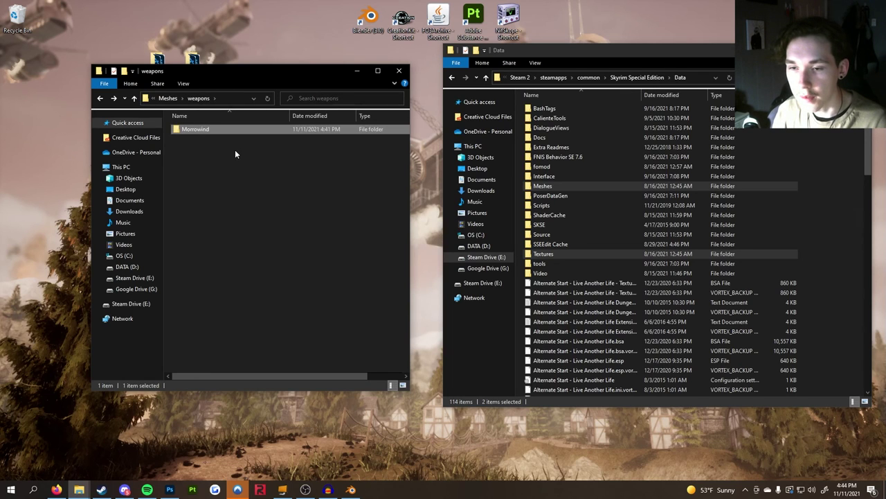
pyautogui.press('BackSpace')
# - Delete every folder except weapons from the copied Textures folder in MDWeapons
pyautogui.doubleClick(211, 139)
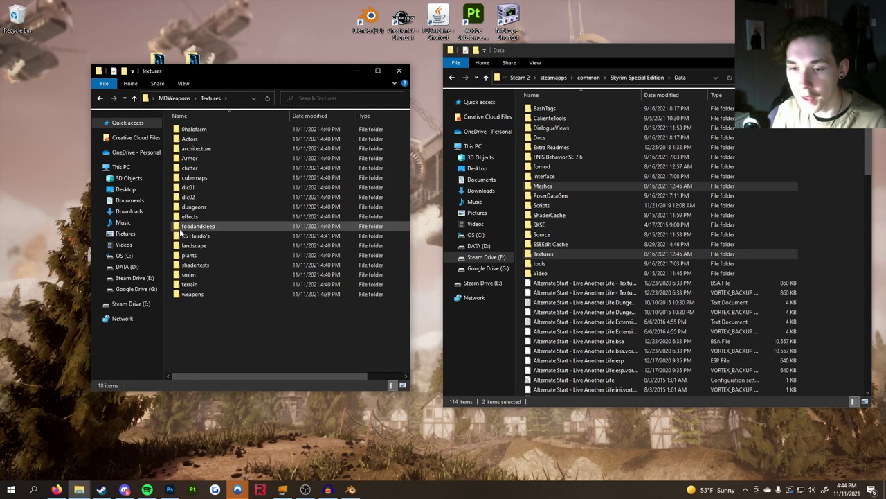
pyautogui.moveTo(173, 287); pyautogui.dragTo(258, 128)
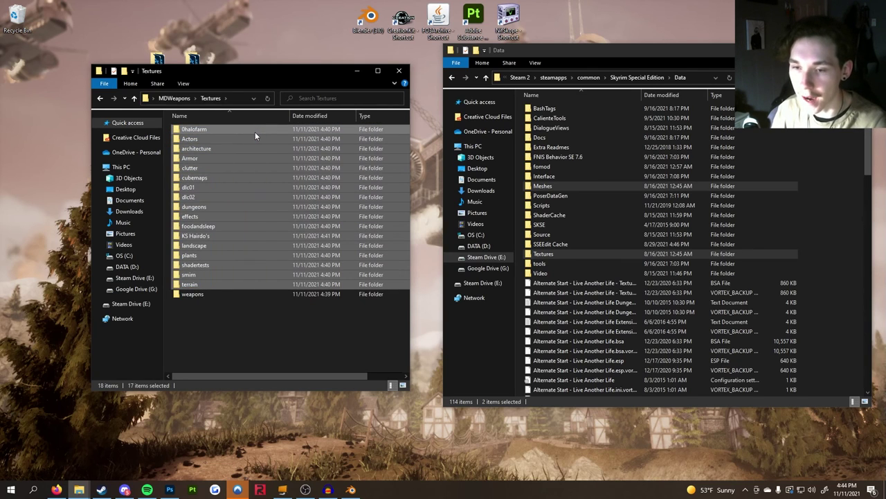
pyautogui.press('Delete')
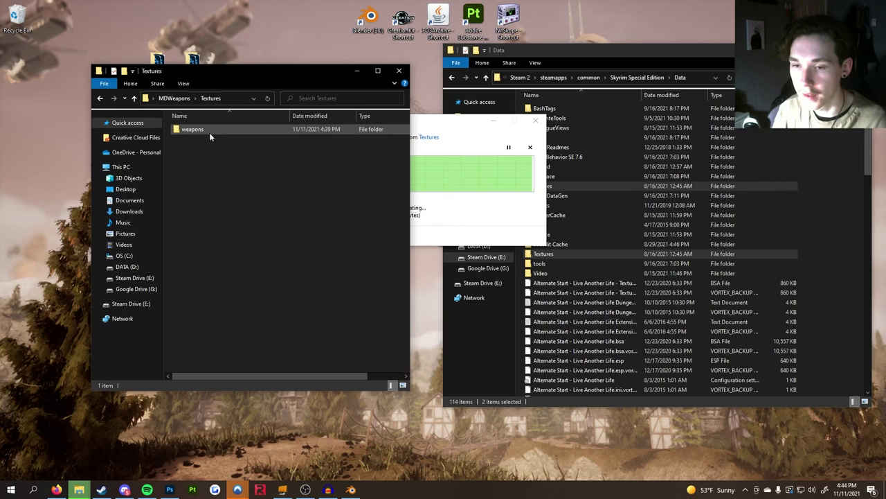
# - Delete the skyforgedsteel, boethiahsword and malacathsword folders from Textures\weapons in MDWeapons, keeping only Morrowind
pyautogui.doubleClick(209, 132)
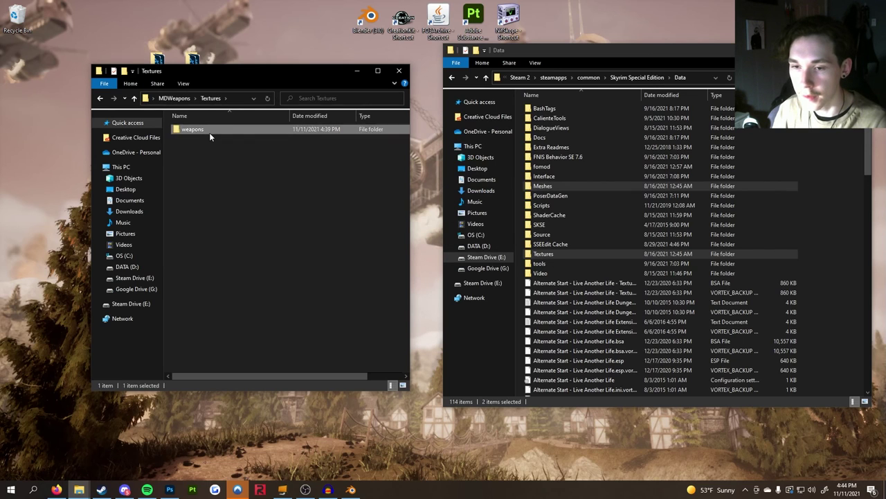
pyautogui.click(180, 158)
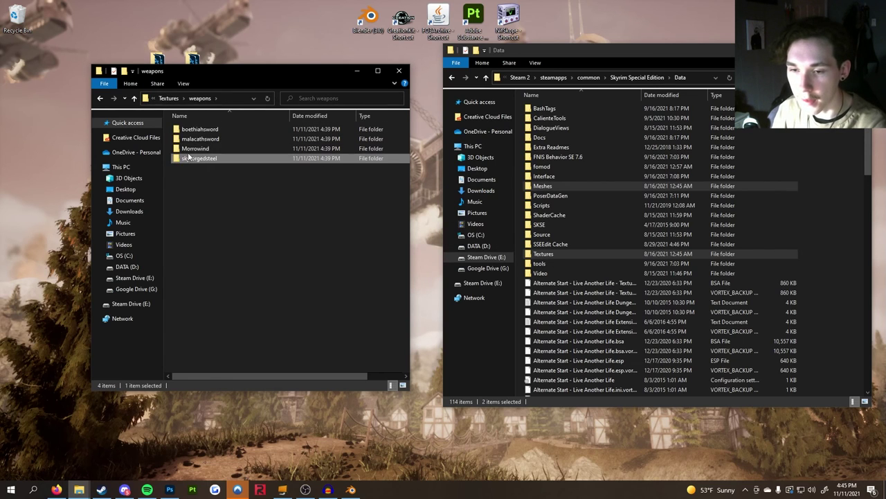
pyautogui.press('Delete')
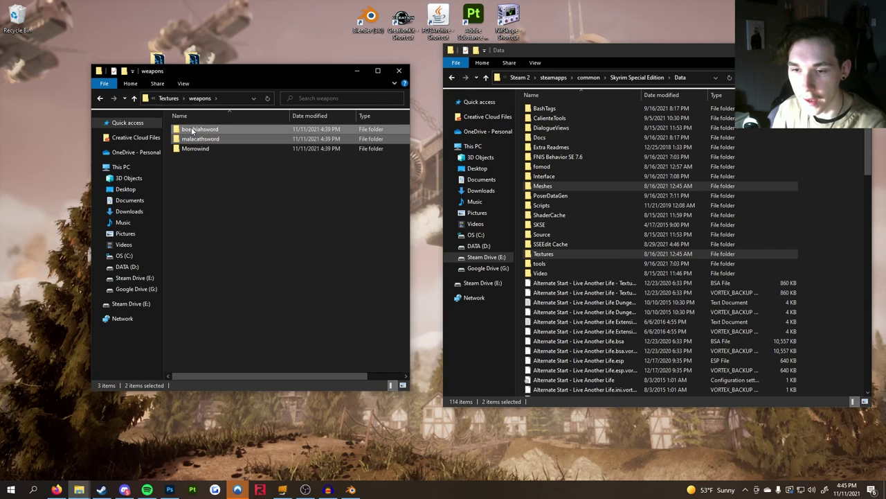
pyautogui.press('Return')
# - Check the weapon texture folders in Morrowind\daedric and go back up to the MDWeapons folder
pyautogui.doubleClick(192, 133)
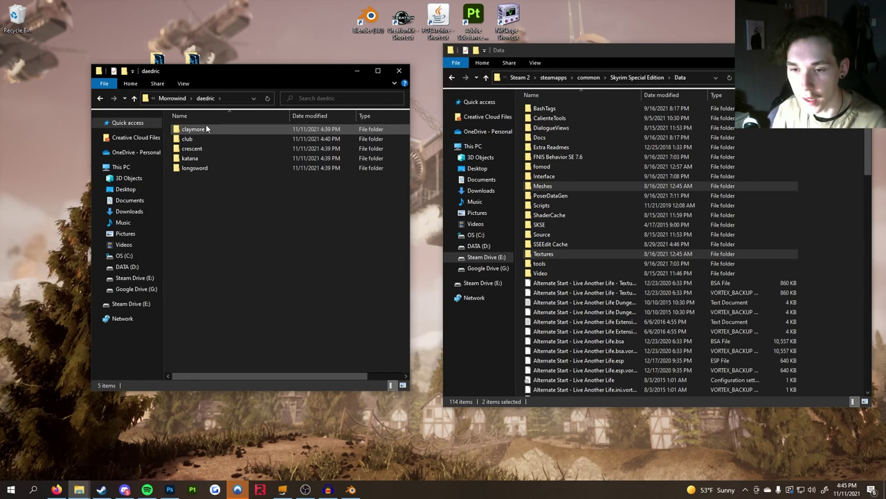
pyautogui.hotkey('alt', 'Up')
pyautogui.hotkey('alt', 'Up')
pyautogui.hotkey('alt', 'Up')
pyautogui.hotkey('alt', 'Up')
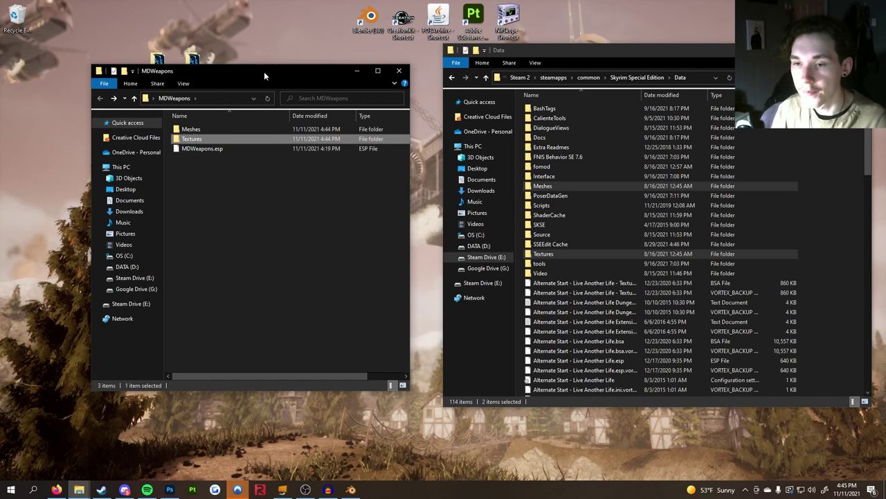
# - Rename the MDWeapons folder on the desktop as MDWeapons 4K
pyautogui.moveTo(278, 69); pyautogui.dragTo(342, 89)
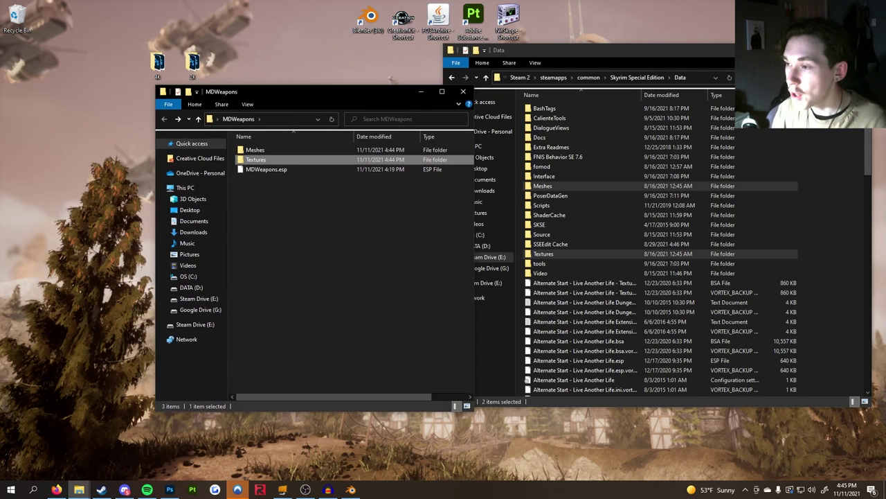
pyautogui.press('super+d')
pyautogui.write('4K')
pyautogui.press('Return')
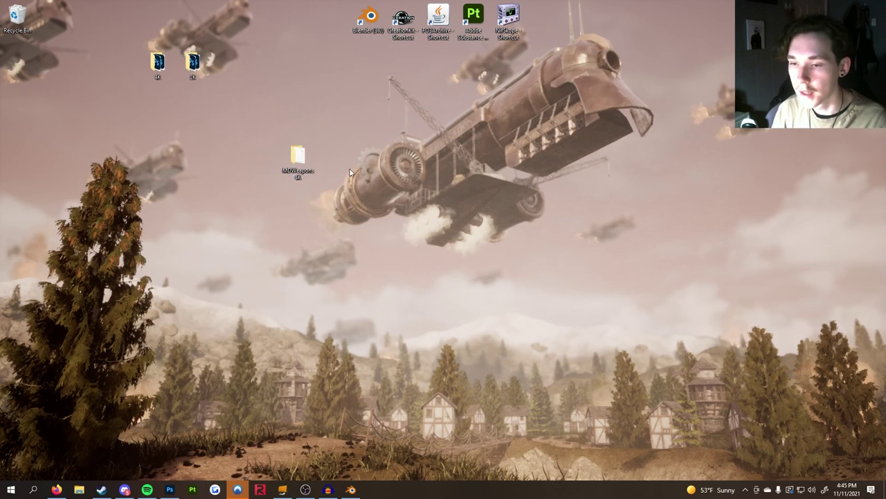
# - Duplicate the MDWeapons 4K folder on the desktop and place the copy beside the original
pyautogui.hotkey('ctrl', 'c')
pyautogui.hotkey('ctrl', 'v')
pyautogui.moveTo(17, 66); pyautogui.dragTo(262, 160)
# - Rename the copied folder as MDWeapons 2K
pyautogui.rightClick(251, 164)
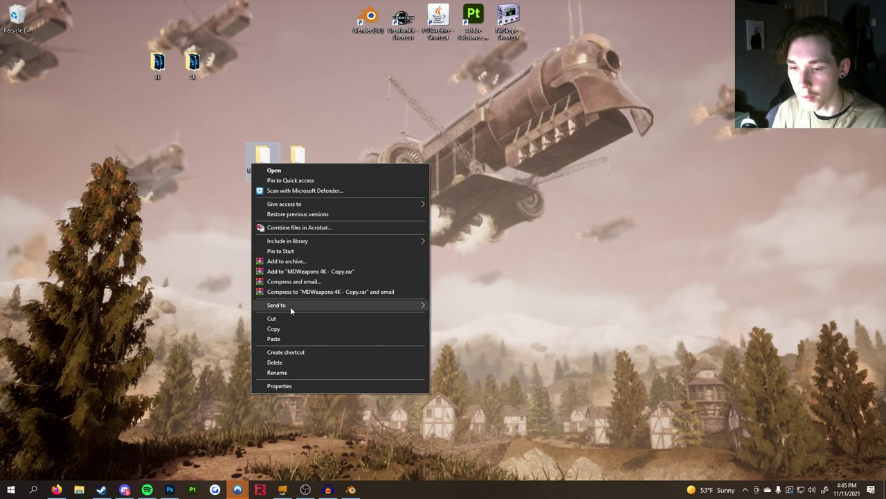
pyautogui.click(293, 371)
pyautogui.press('End')
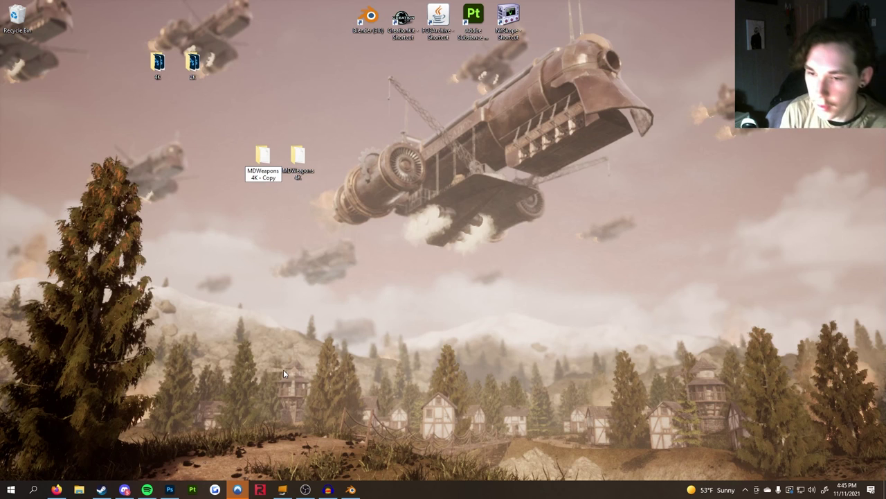
pyautogui.press('BackSpace')
pyautogui.press('BackSpace')
pyautogui.press('BackSpace')
pyautogui.press('BackSpace')
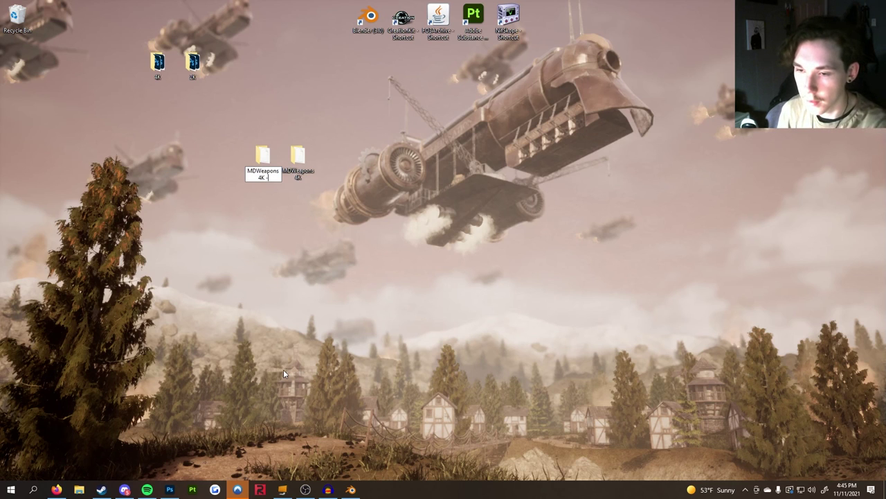
pyautogui.press('BackSpace')
pyautogui.press('BackSpace')
pyautogui.write('2')
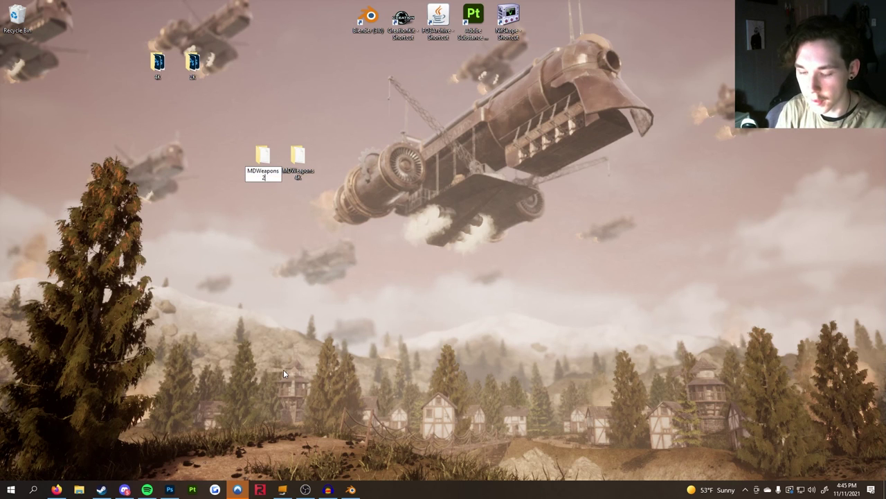
pyautogui.press('Return')
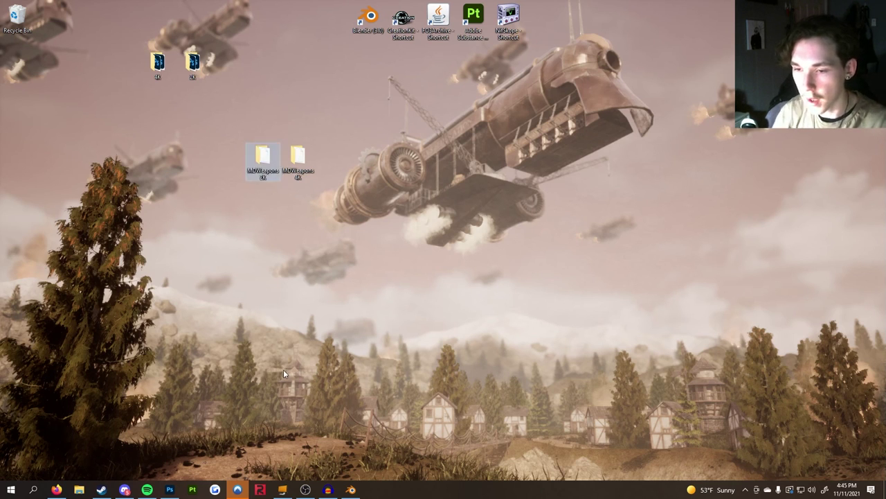
# - Remove the mdclub, mdclub_m and mdclub_n textures from Textures\weapons\Morrowind\daedric\club in MDWeapons 2K
pyautogui.doubleClick(261, 168)
pyautogui.doubleClick(274, 160)
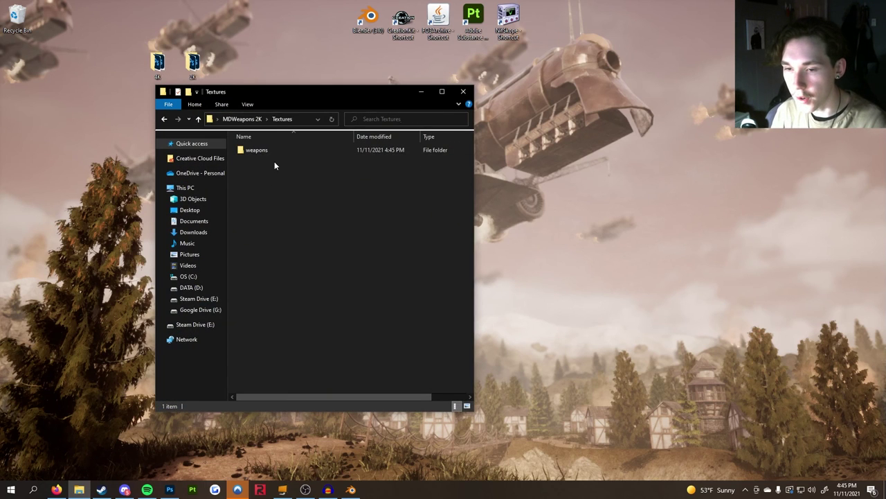
pyautogui.doubleClick(281, 150)
pyautogui.doubleClick(278, 153)
pyautogui.doubleClick(277, 157)
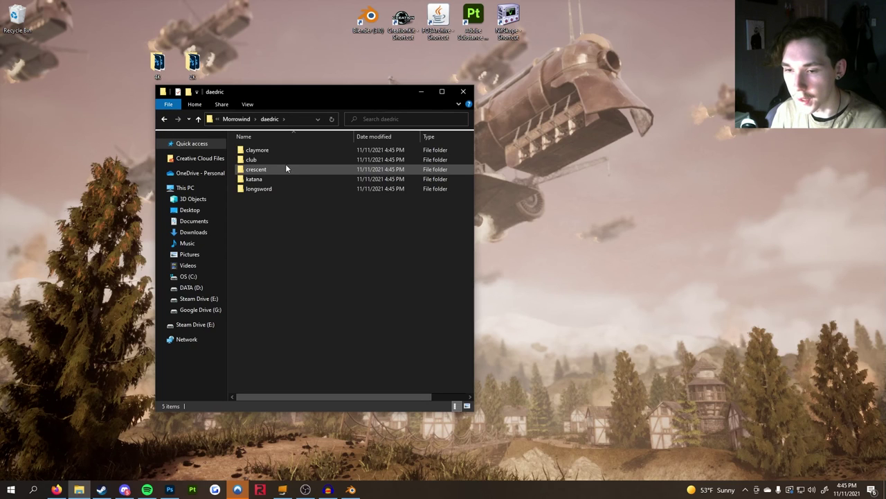
pyautogui.doubleClick(285, 163)
pyautogui.moveTo(312, 91); pyautogui.dragTo(533, 81)
pyautogui.moveTo(621, 194); pyautogui.dragTo(483, 153)
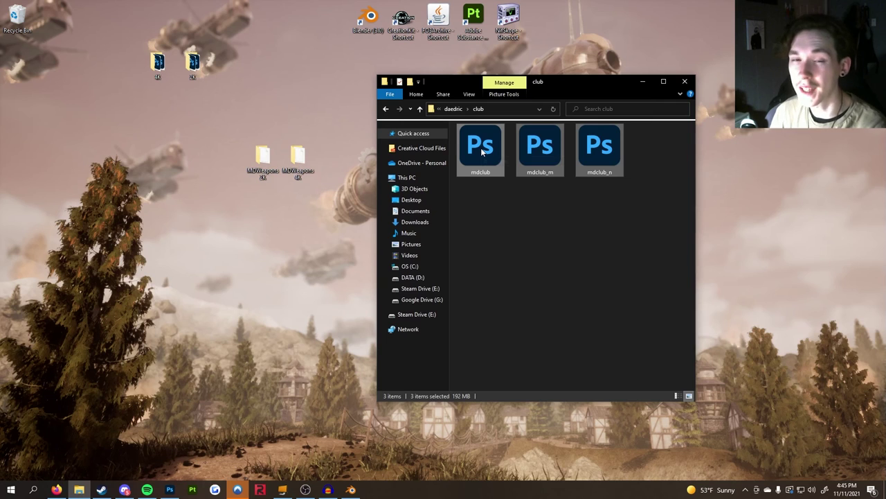
pyautogui.moveTo(483, 151); pyautogui.dragTo(193, 63)
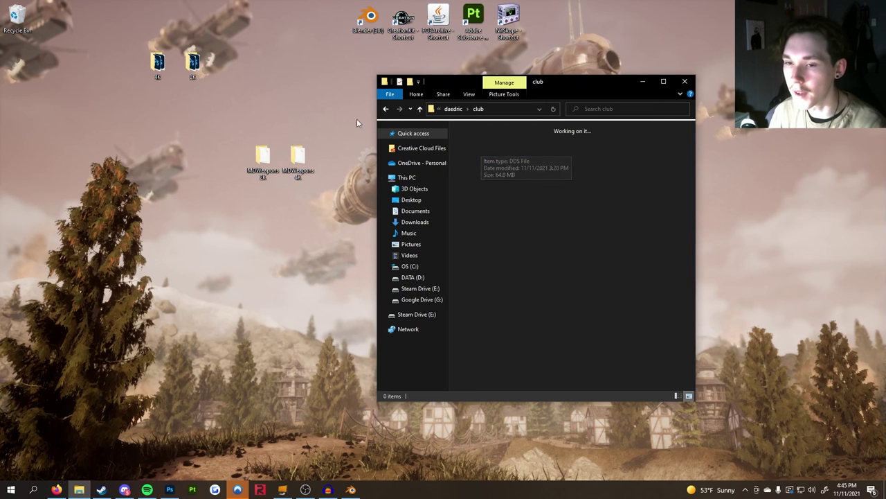
# - Put the mdclub, mdclub_m and mdclub_n textures from the desktop's 2K folder into the MDWeapons 2K club folder and close the source folder
pyautogui.doubleClick(194, 62)
pyautogui.moveTo(493, 202); pyautogui.dragTo(634, 135)
pyautogui.moveTo(603, 93); pyautogui.dragTo(236, 79)
pyautogui.moveTo(192, 139); pyautogui.dragTo(499, 208)
pyautogui.click(323, 72)
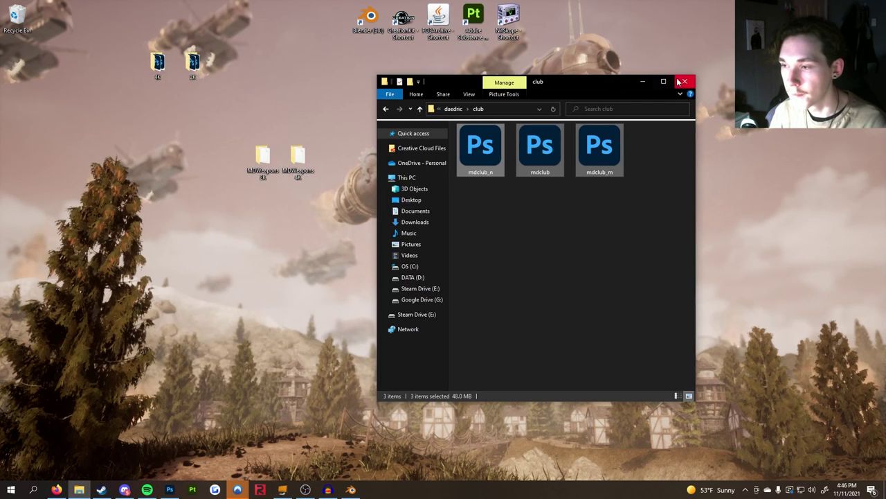